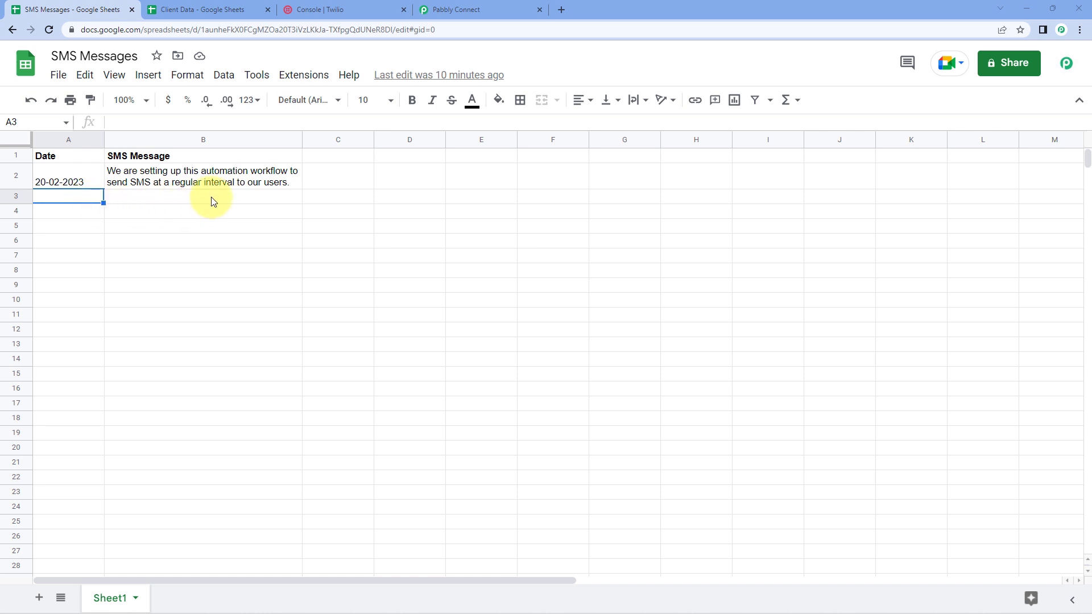
# Look through the client names, emails and mobile numbers in the Client Data sheet and check the SMS Messages sheet.
pyautogui.click(215, 9)
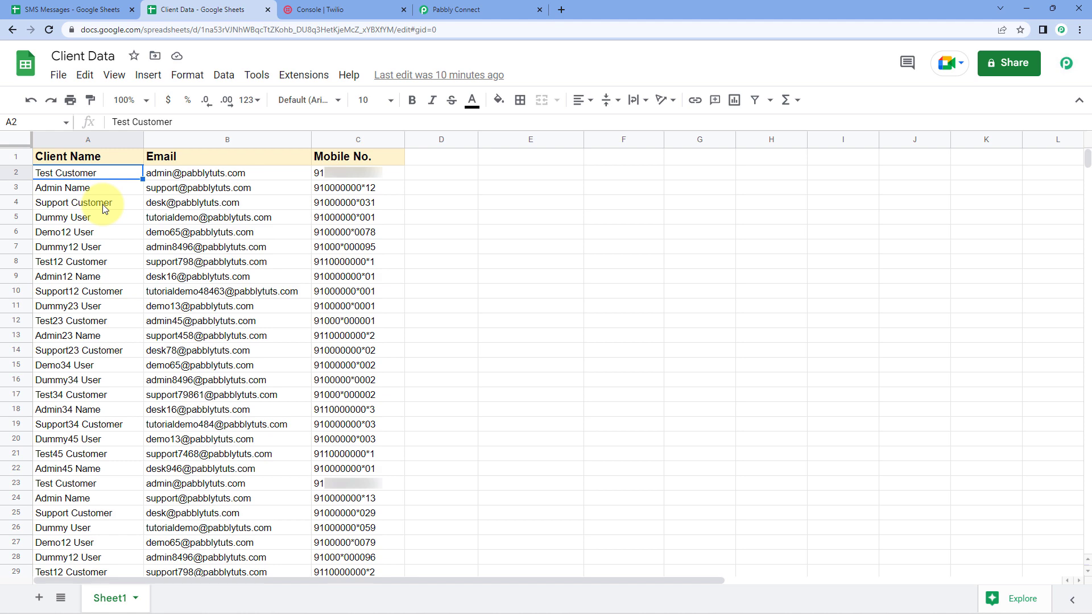
pyautogui.scroll(-7, 102, 204)
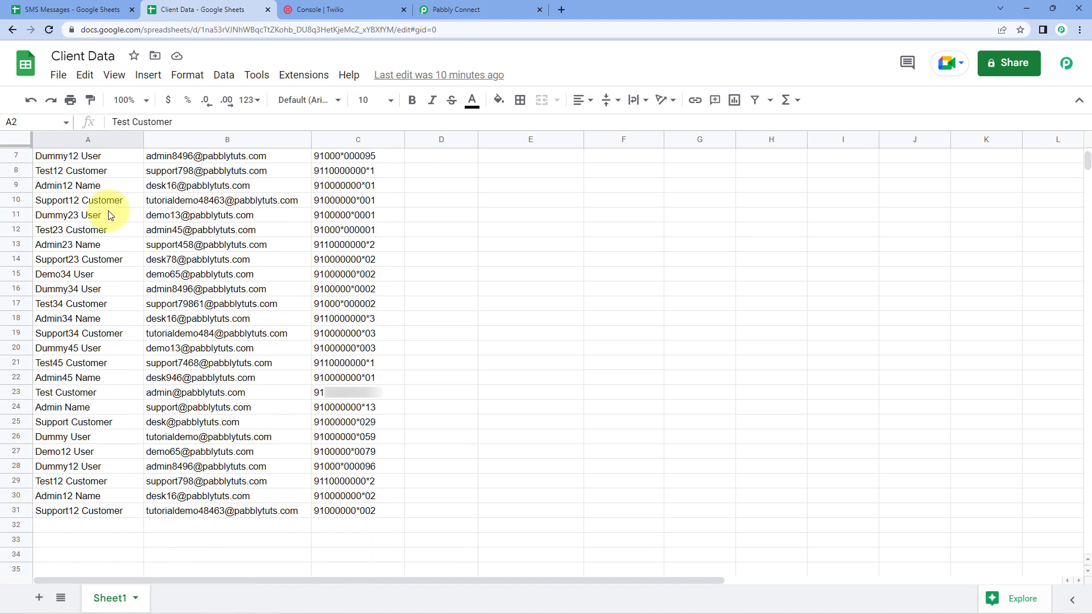
pyautogui.scroll(7, 117, 390)
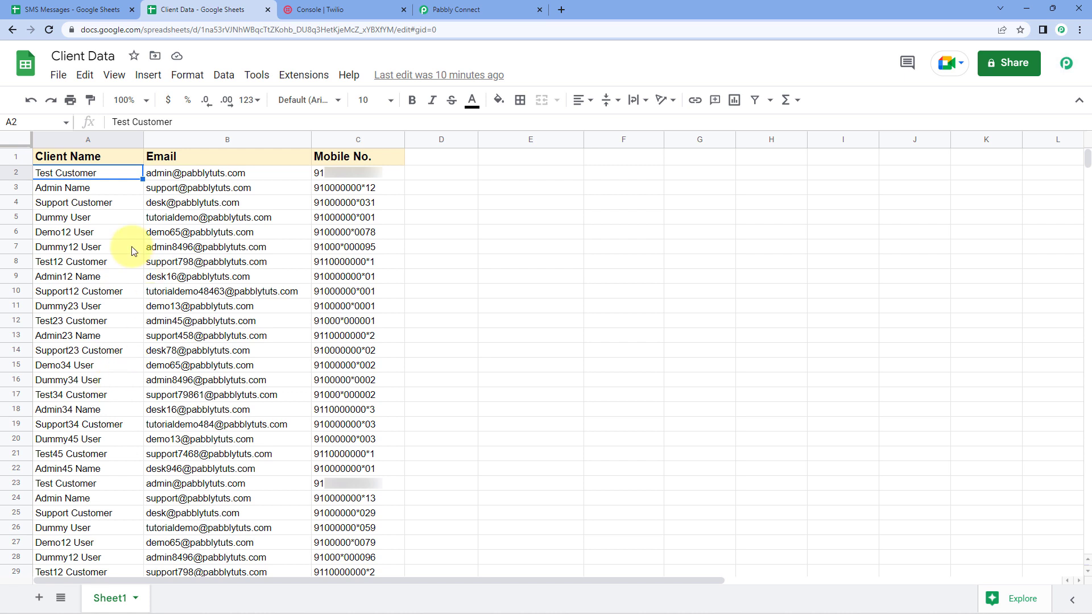
pyautogui.click(71, 10)
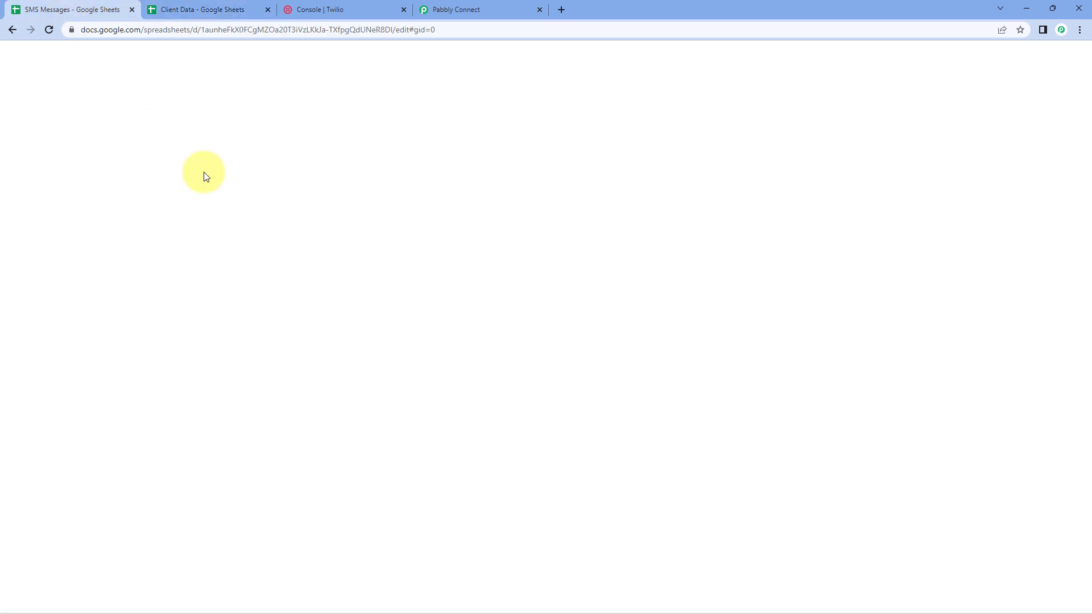
pyautogui.click(188, 9)
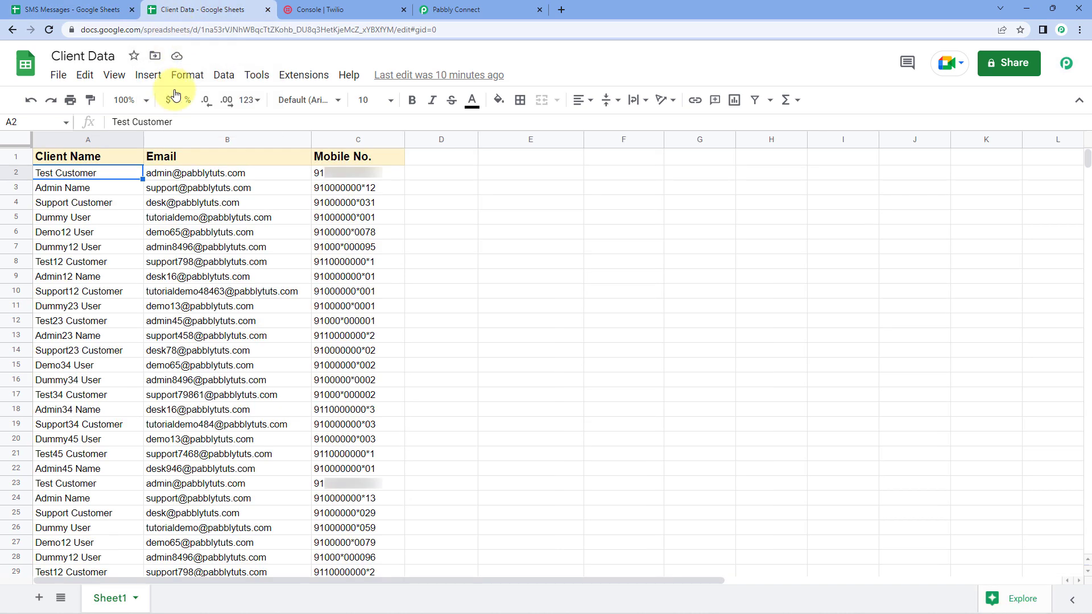
# Examine the client names in batches of ten, A2:A11, A12:A21 and A22:A31, and return to the SMS Messages sheet.
pyautogui.moveTo(123, 176); pyautogui.dragTo(124, 309)
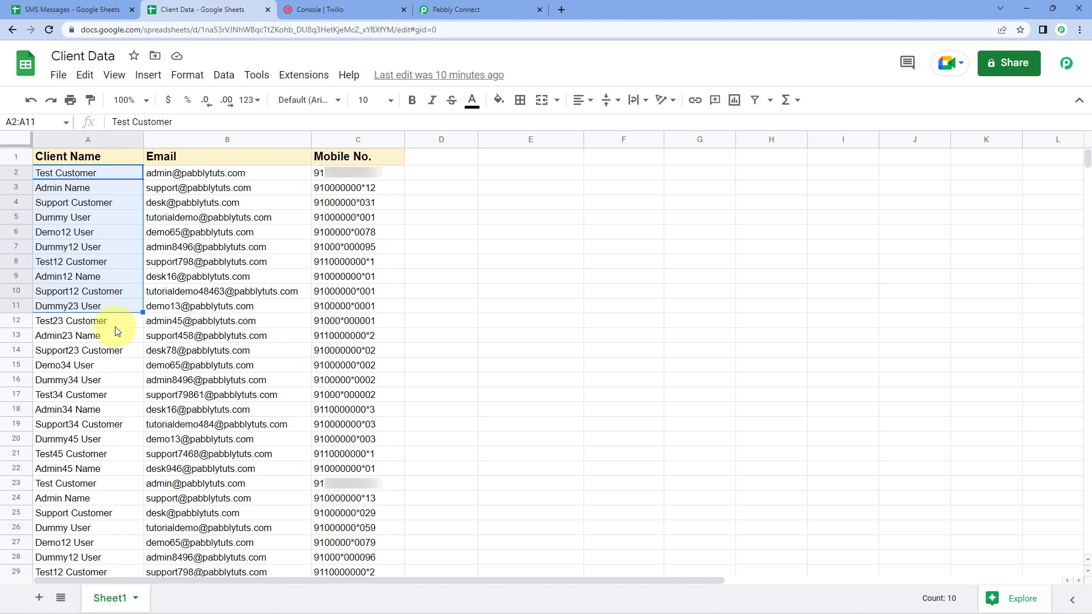
pyautogui.moveTo(113, 323); pyautogui.dragTo(114, 453)
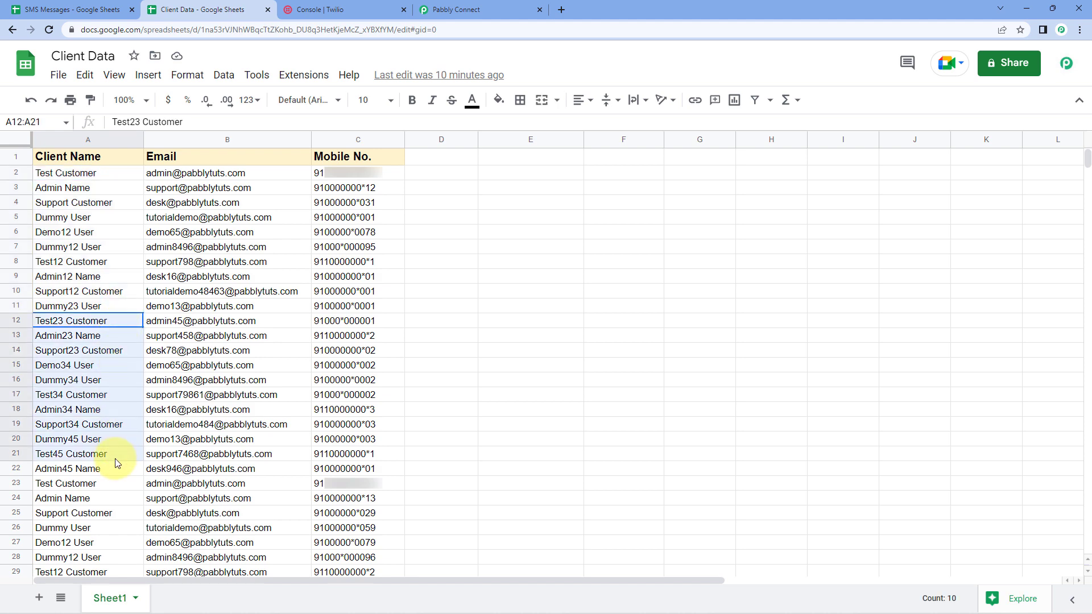
pyautogui.scroll(-3, 111, 341)
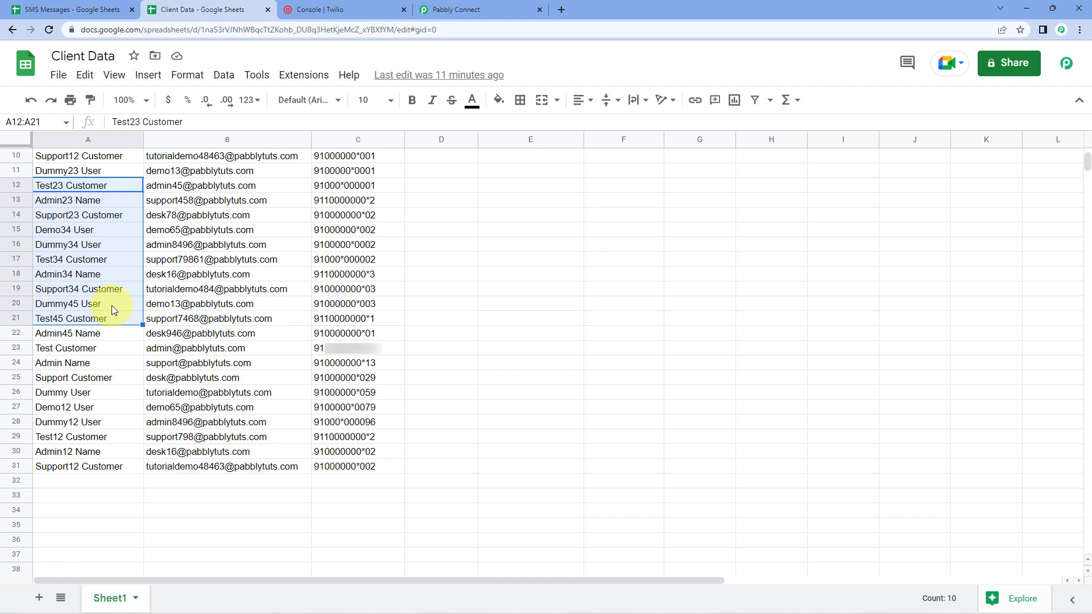
pyautogui.moveTo(122, 337); pyautogui.dragTo(118, 466)
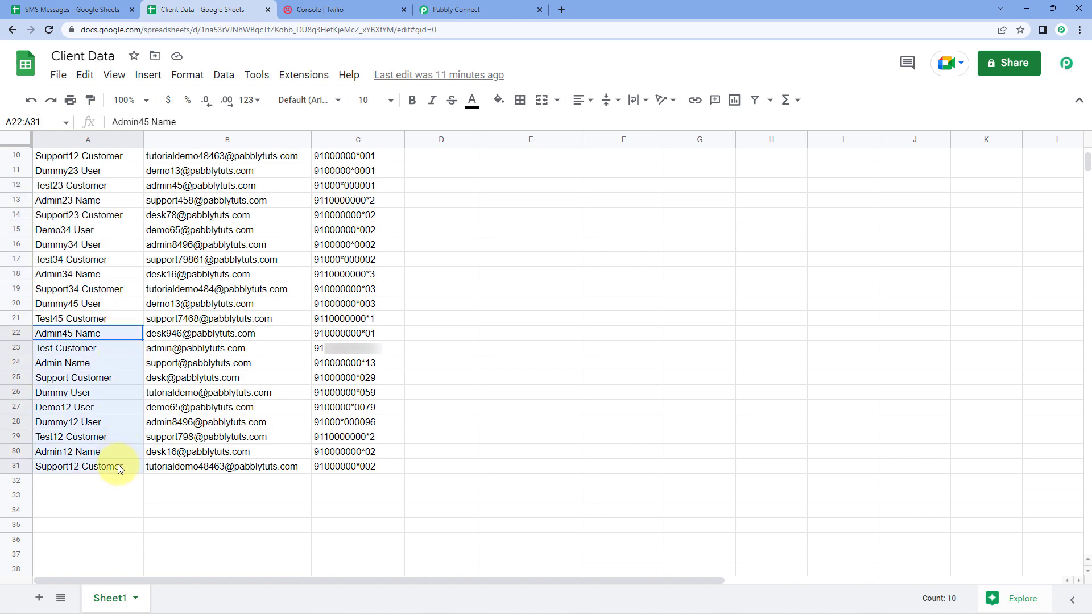
pyautogui.scroll(1, 85, 318)
pyautogui.scroll(2, 102, 342)
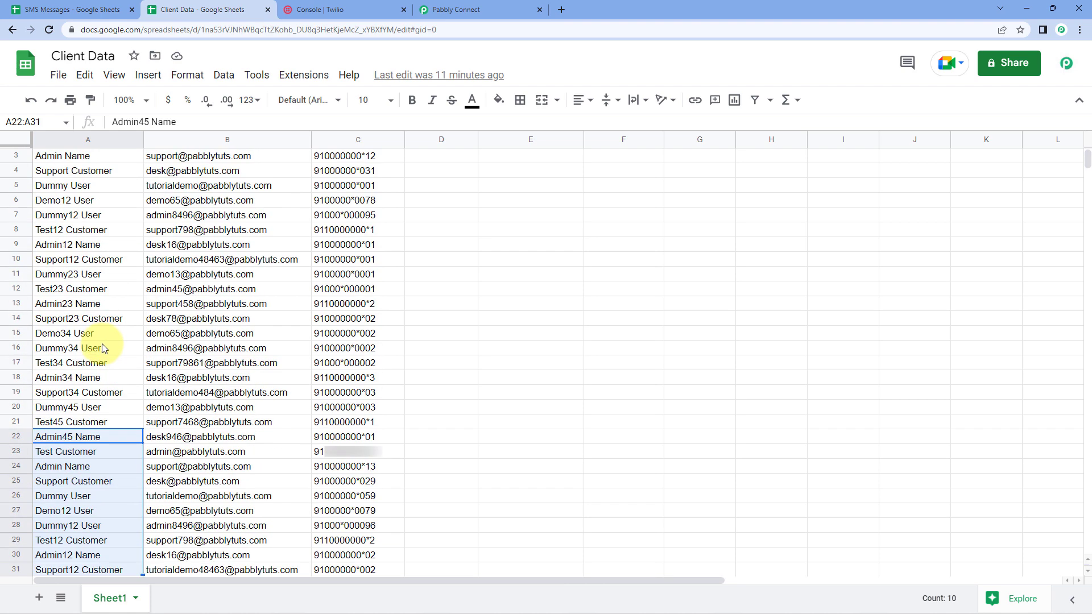
pyautogui.click(104, 174)
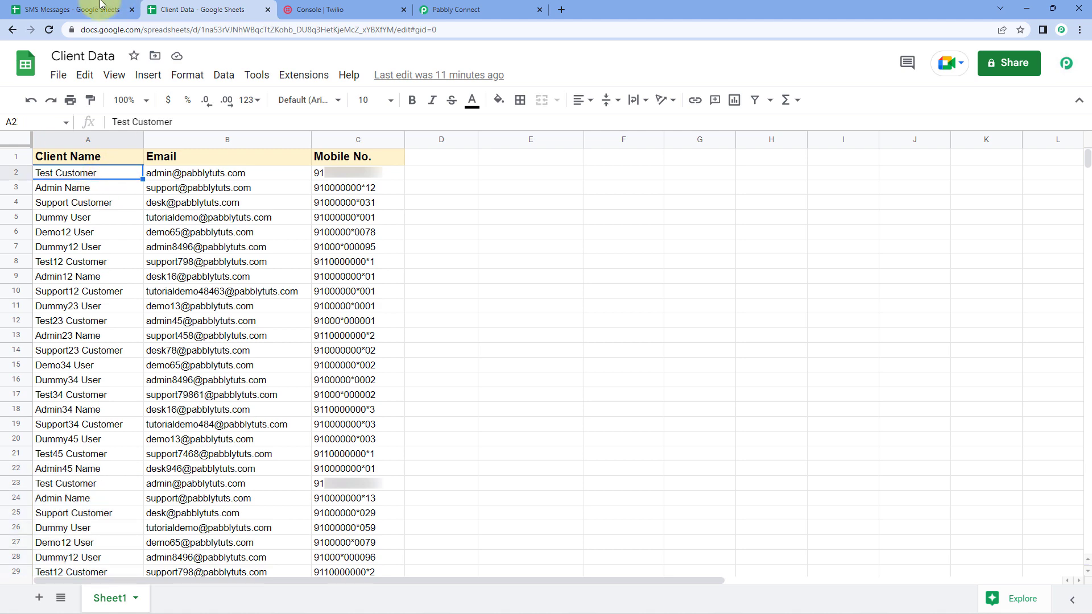
pyautogui.click(71, 9)
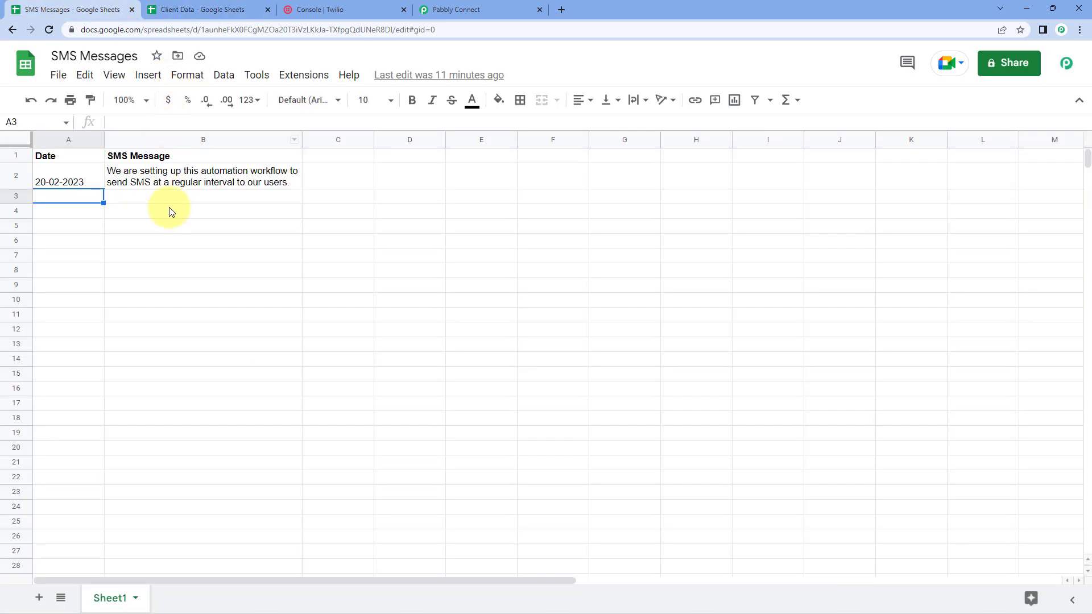
# Review the Client Data sheet, the Twilio console and the SMS Messages sheet as the pieces the automation connects.
pyautogui.click(185, 5)
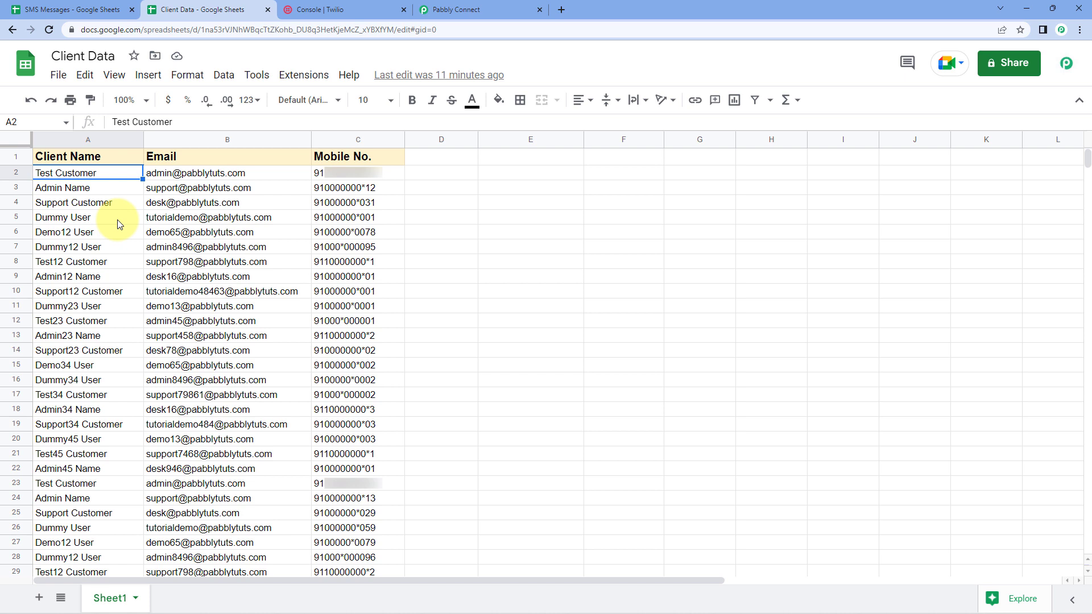
pyautogui.click(373, 10)
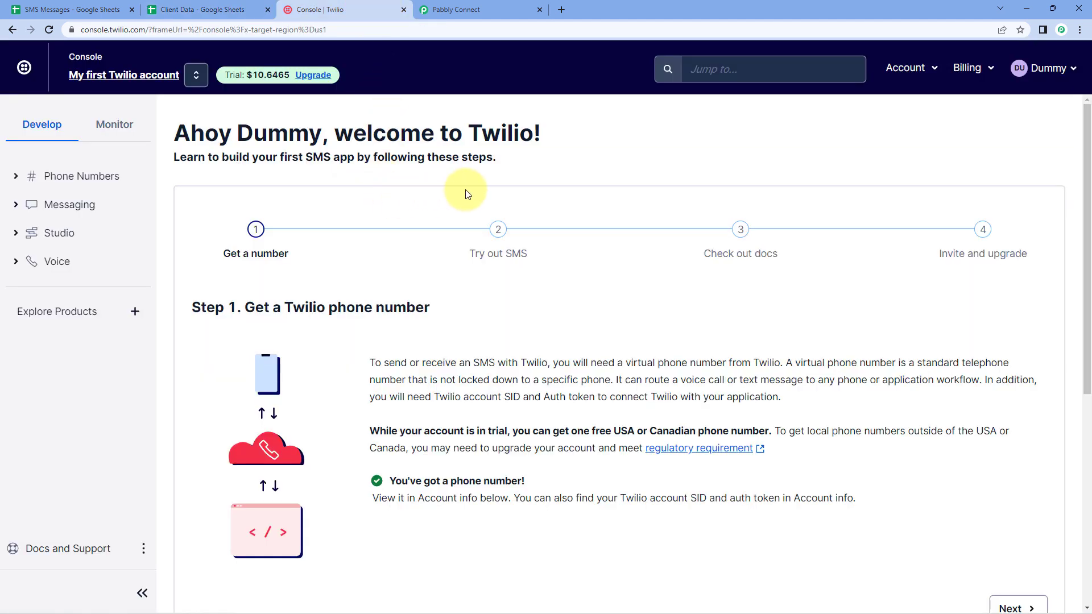
pyautogui.click(111, 7)
pyautogui.click(213, 9)
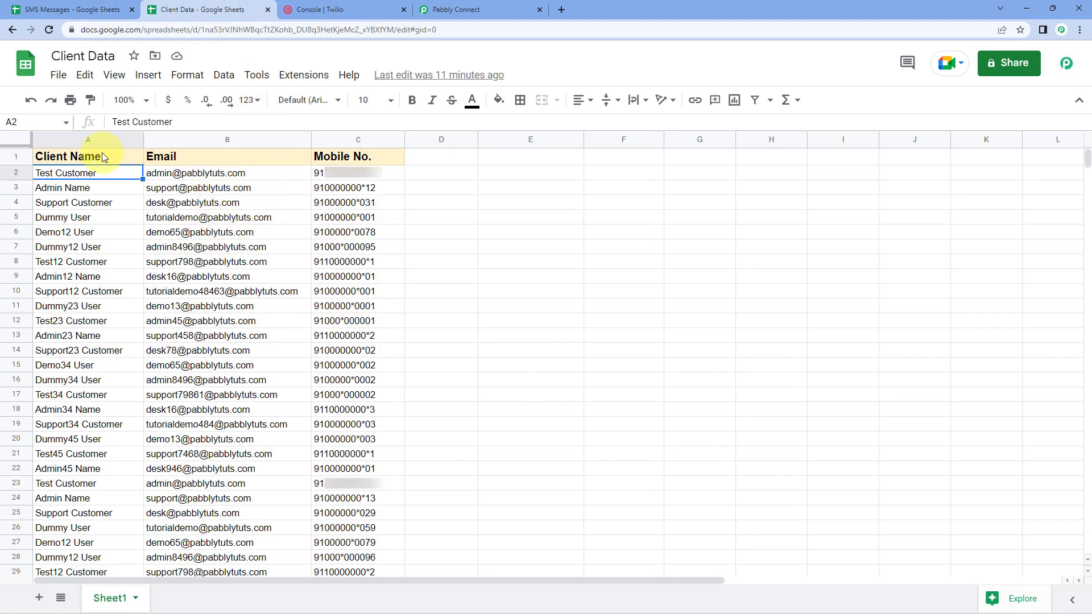
pyautogui.click(75, 2)
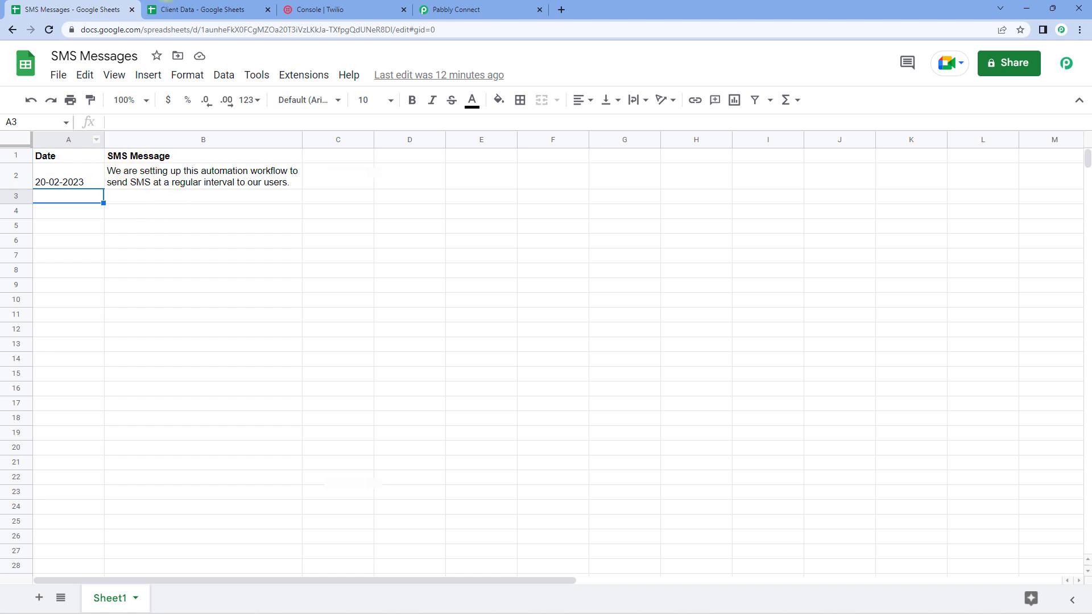
pyautogui.click(185, 6)
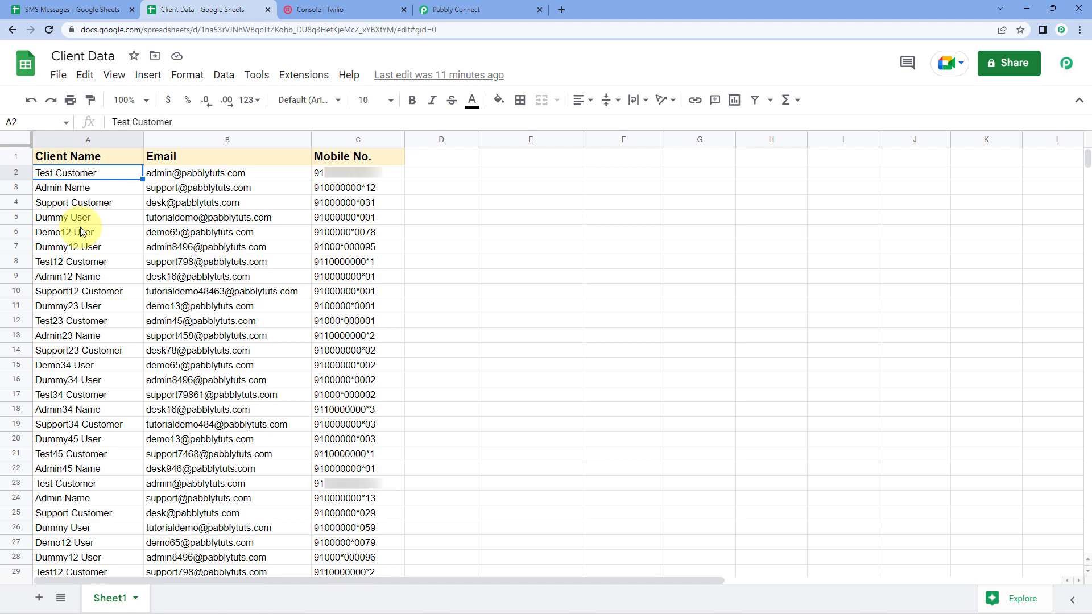
# Switch to Pabbly Connect and create a workflow named "Google Sheets to Twilio SMS at Regular Interval".
pyautogui.click(463, 9)
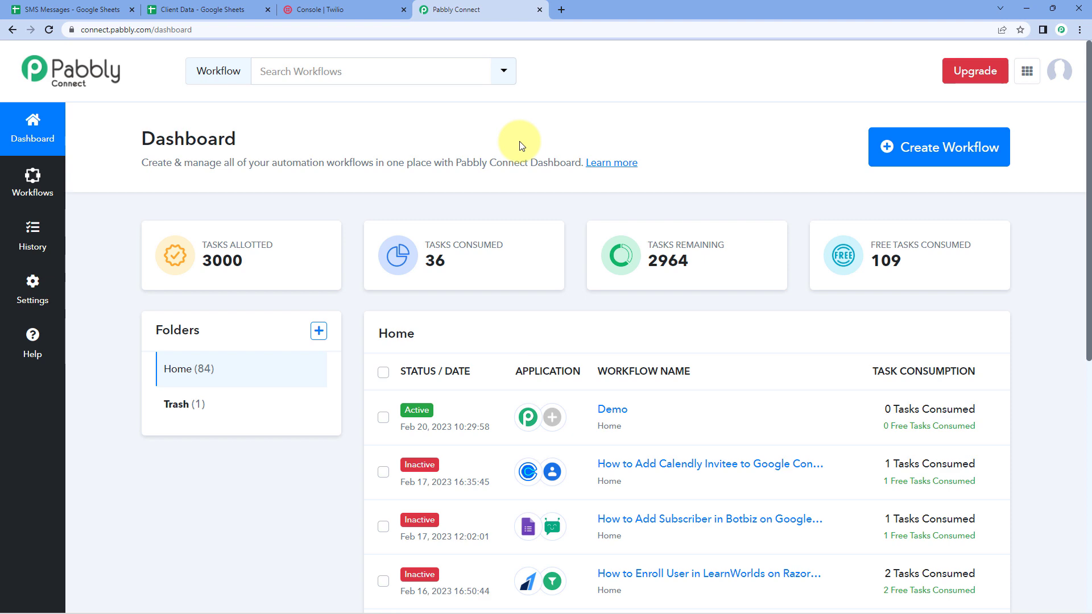
pyautogui.click(933, 148)
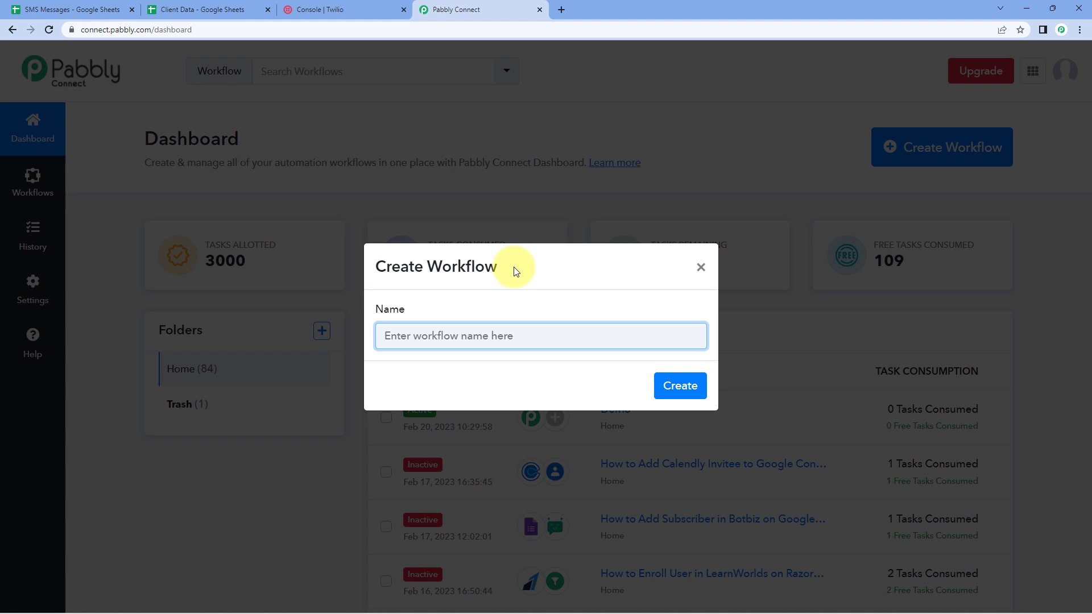
pyautogui.write('Google')
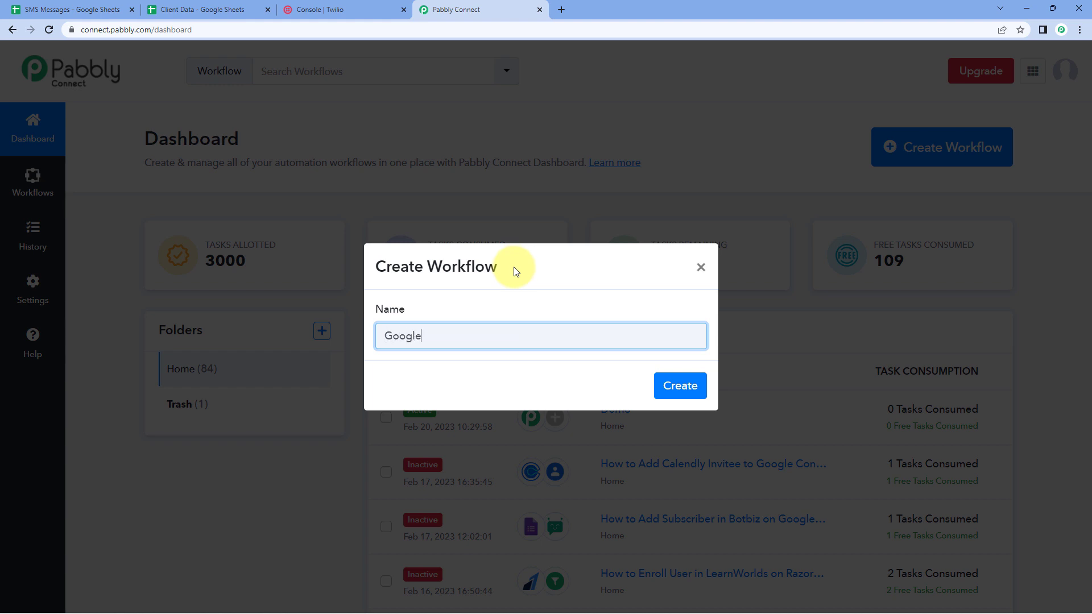
pyautogui.write(' Sheets to Twilio SMS at regula')
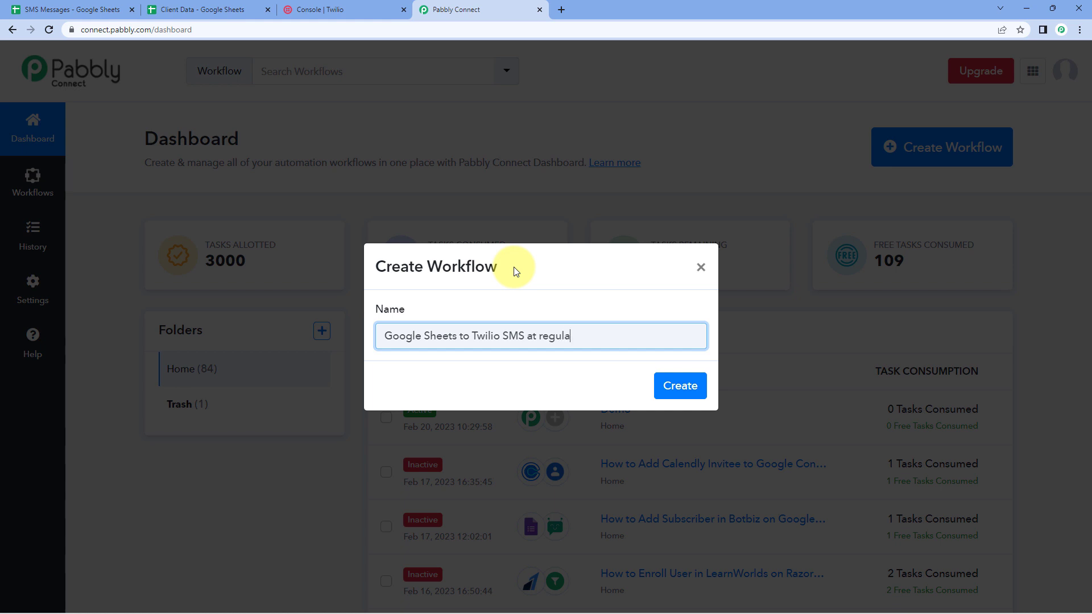
pyautogui.write('r interval')
pyautogui.press('Delete')
pyautogui.write('I')
pyautogui.press('Delete')
pyautogui.write('R')
pyautogui.click(555, 268)
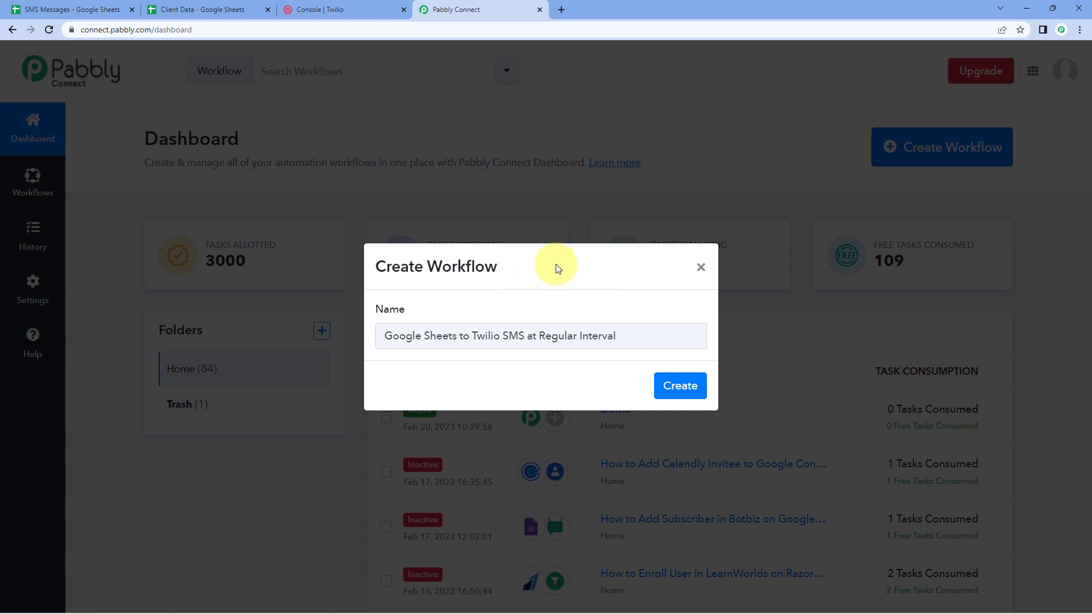
pyautogui.click(682, 385)
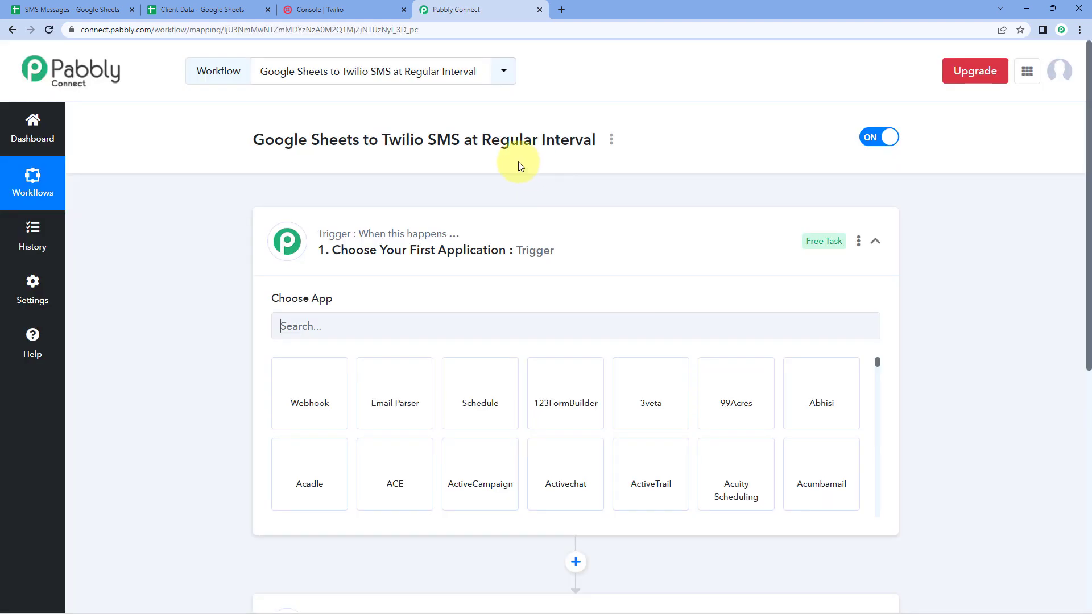
# Review the new workflow's trigger and action steps, and show the app choices for the trigger.
pyautogui.click(541, 231)
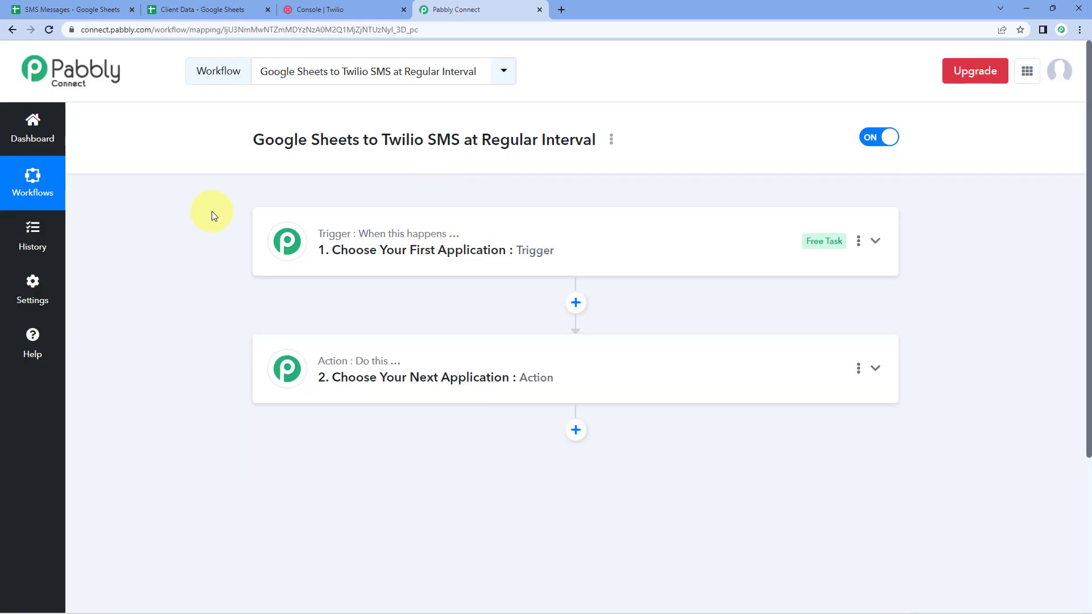
pyautogui.scroll(-1, 211, 213)
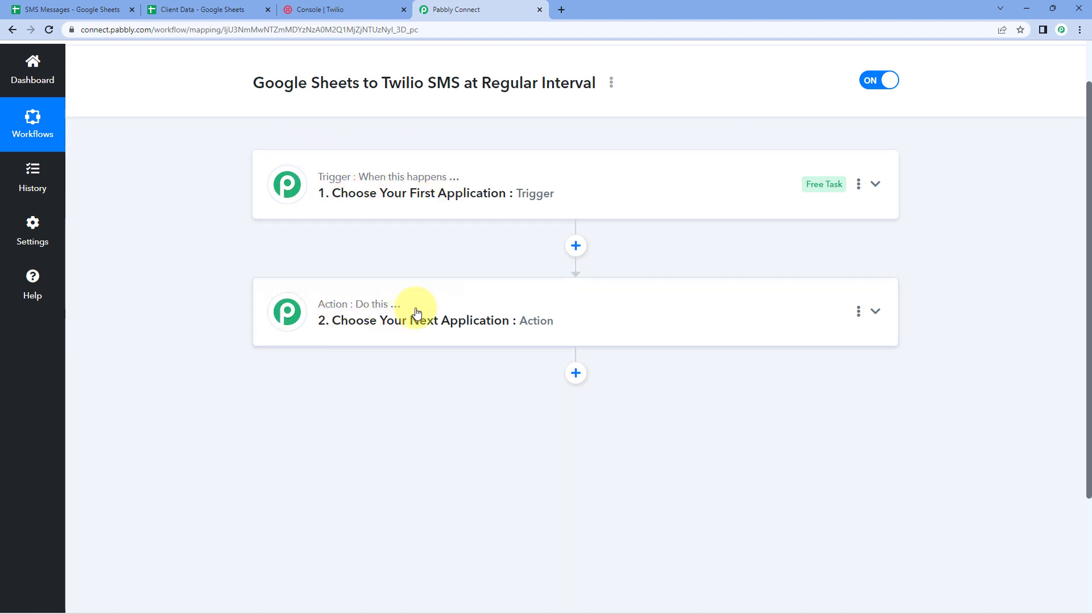
pyautogui.click(510, 177)
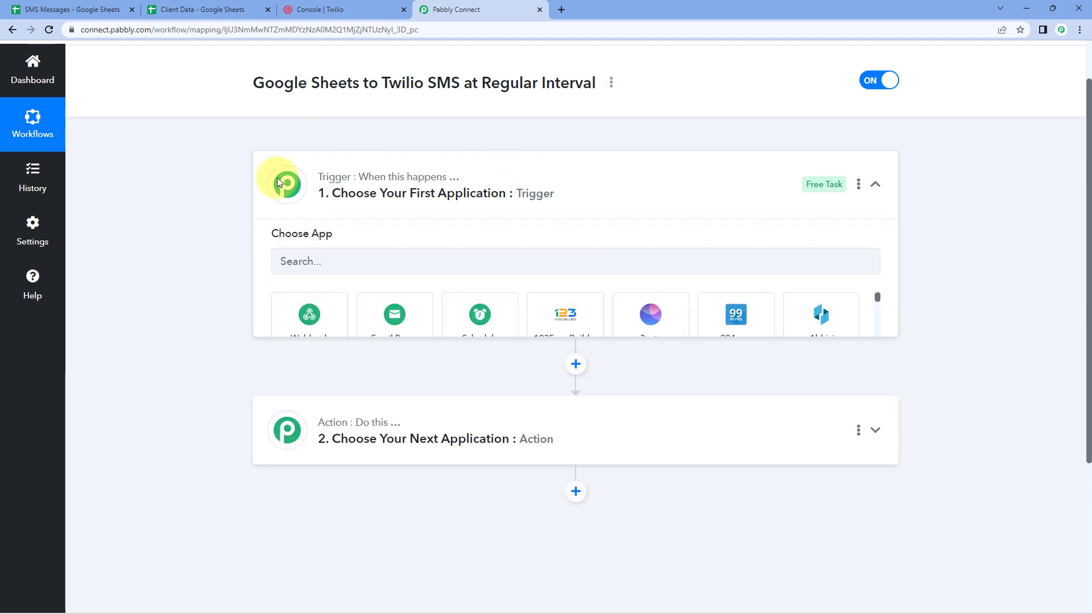
pyautogui.scroll(-1, 250, 232)
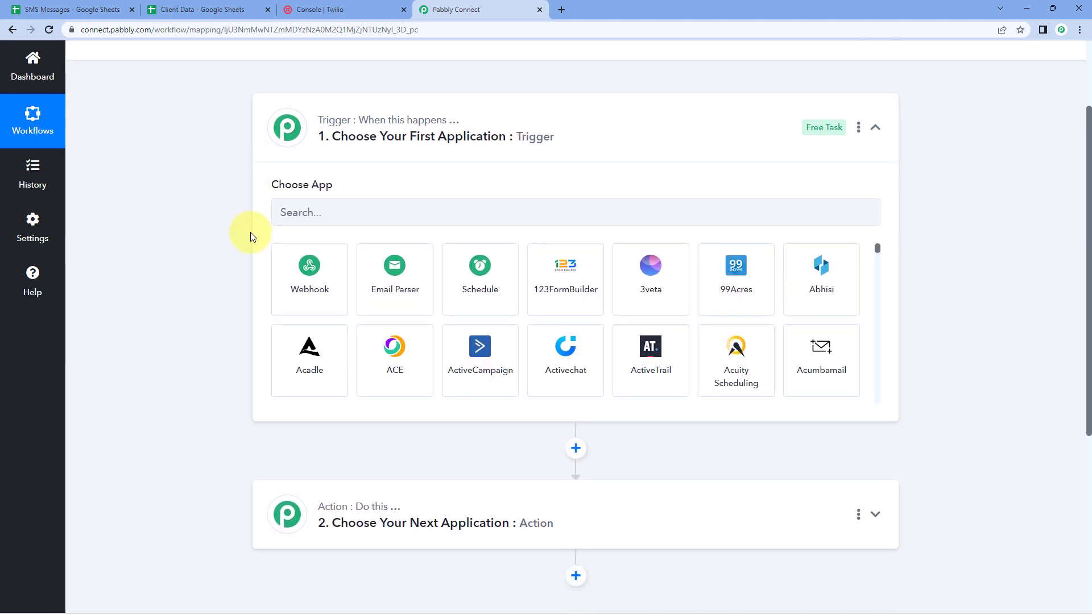
# Switch to the SMS Messages sheet and add the header "Status" in cell C1.
pyautogui.click(93, 9)
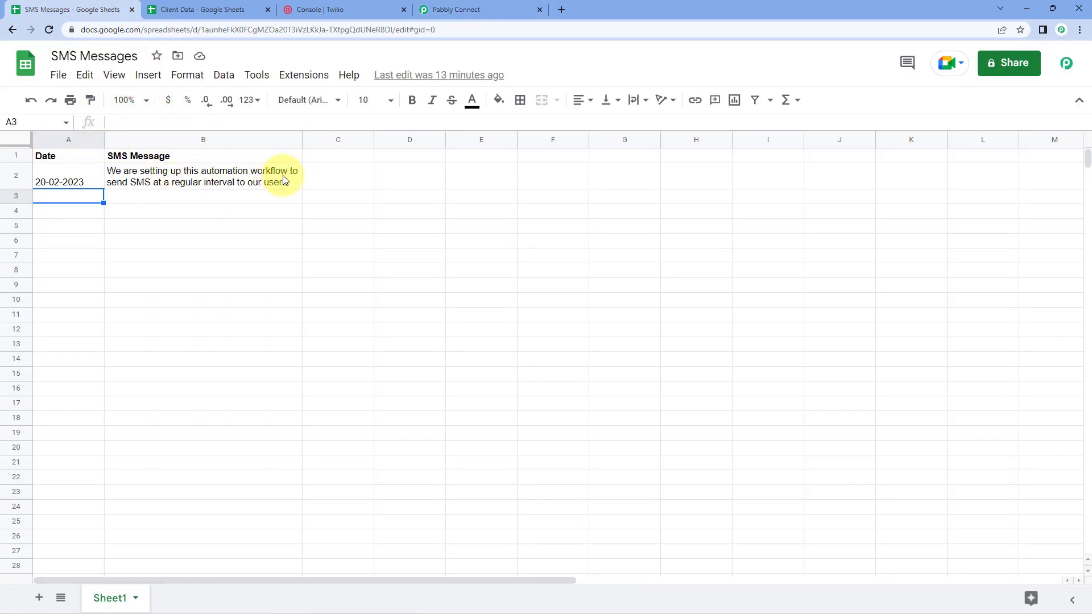
pyautogui.click(347, 156)
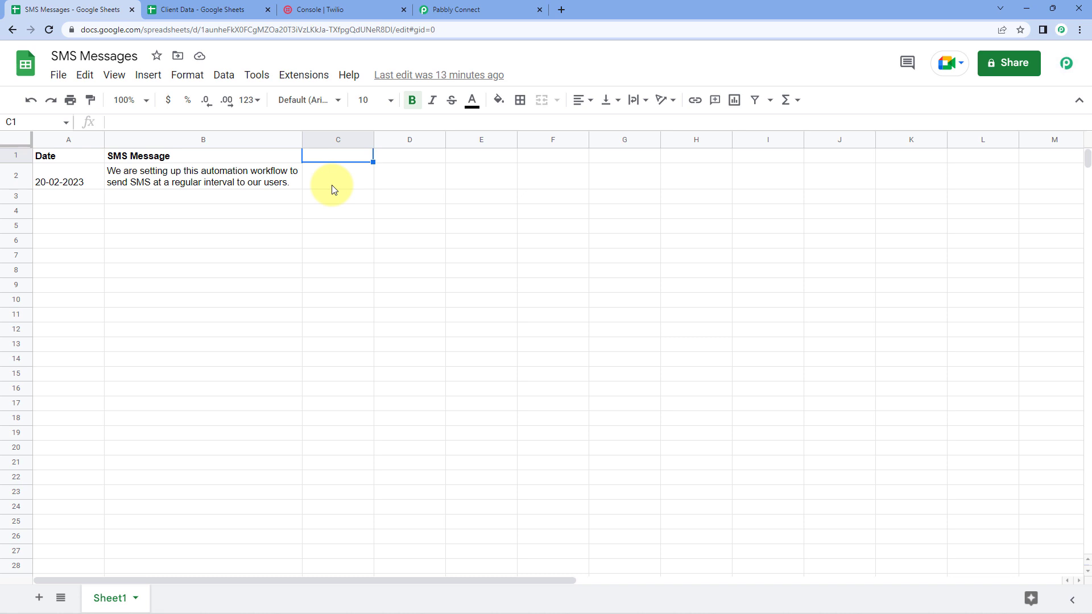
pyautogui.write('St')
pyautogui.press('BackSpace')
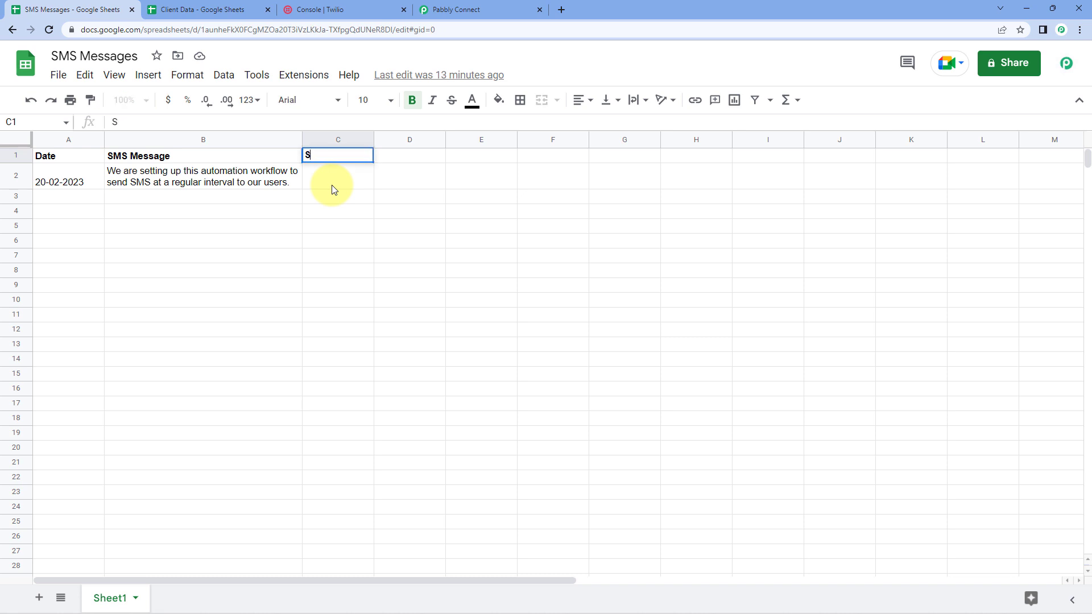
pyautogui.write('tatus')
pyautogui.press('Return')
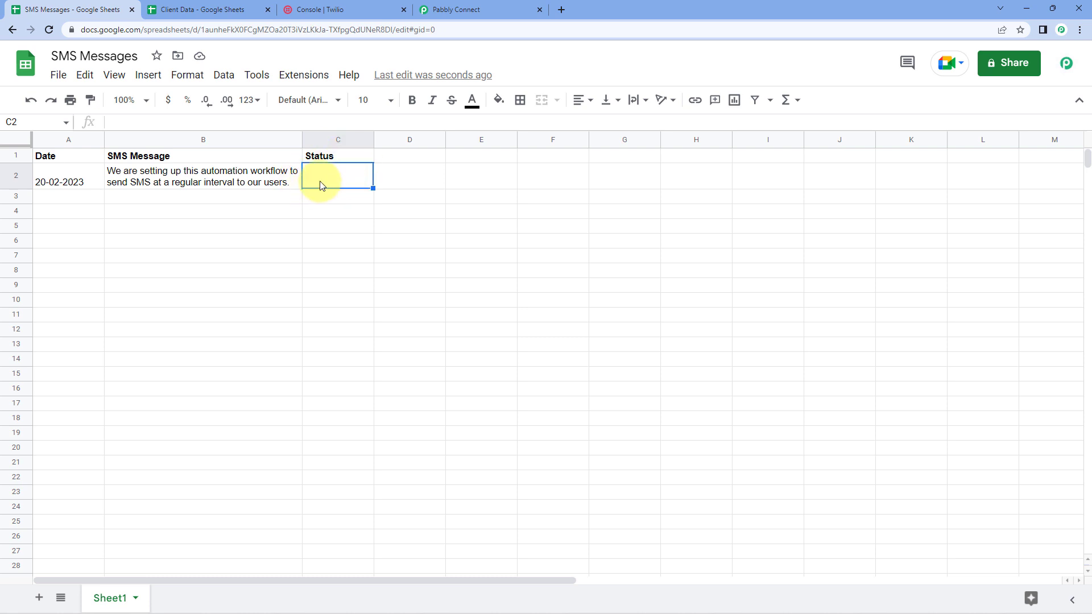
# Enter "Send" in cell C2 as the status of the 20-02-2023 message.
pyautogui.write('Stend')
pyautogui.press('Left')
pyautogui.press('Left')
pyautogui.press('Left')
pyautogui.press('BackSpace')
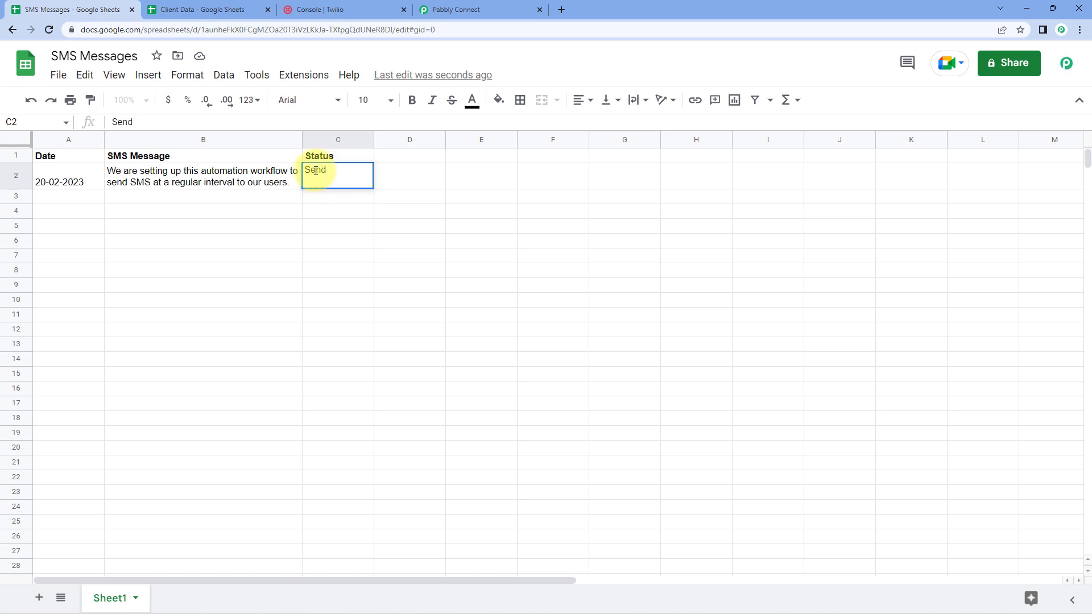
pyautogui.click(266, 200)
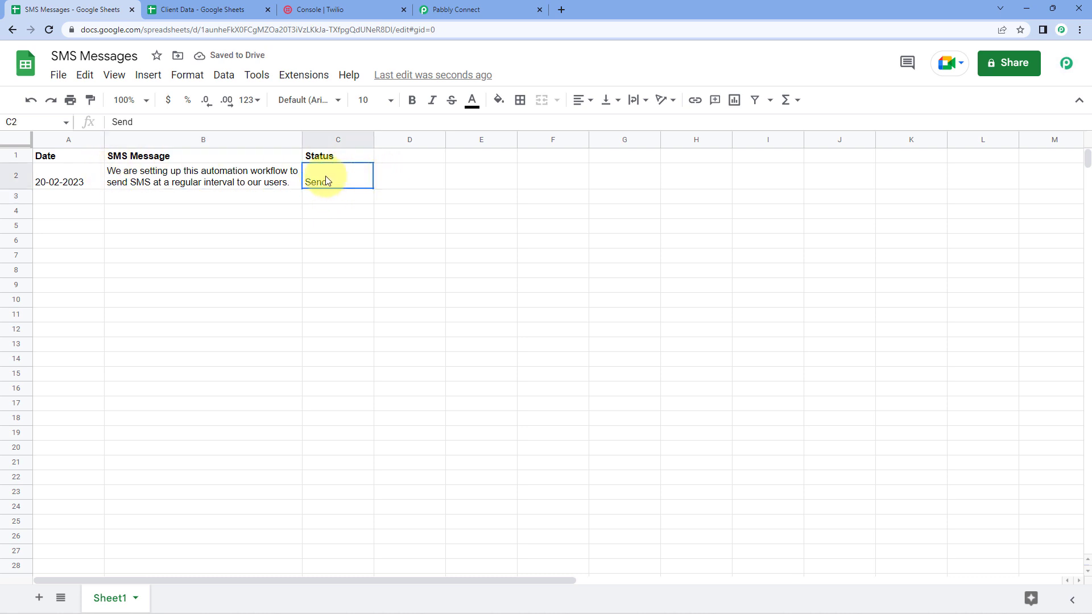
pyautogui.moveTo(327, 180); pyautogui.dragTo(90, 182)
pyautogui.click(164, 178)
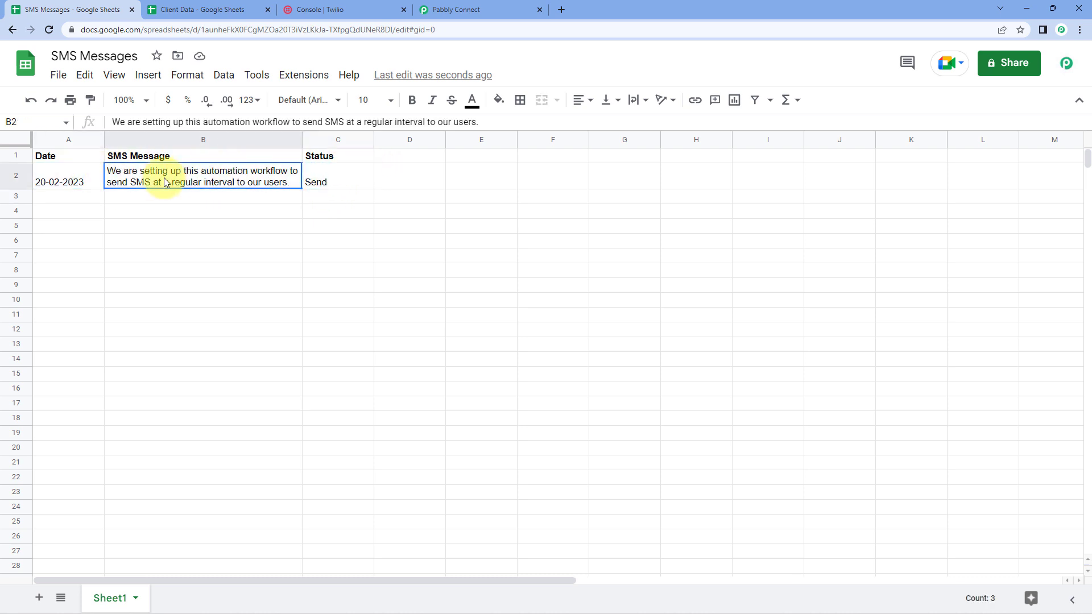
pyautogui.click(278, 199)
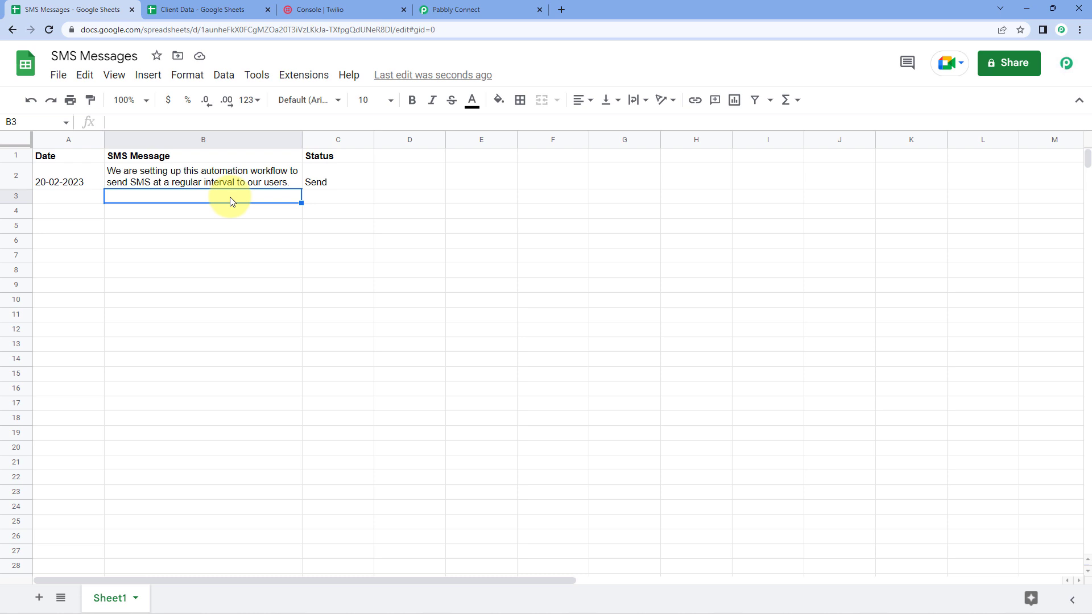
# Review the SMS Messages and Client Data sheets, the Pabbly Connect workflow and the Twilio console that the automation connects.
pyautogui.click(346, 199)
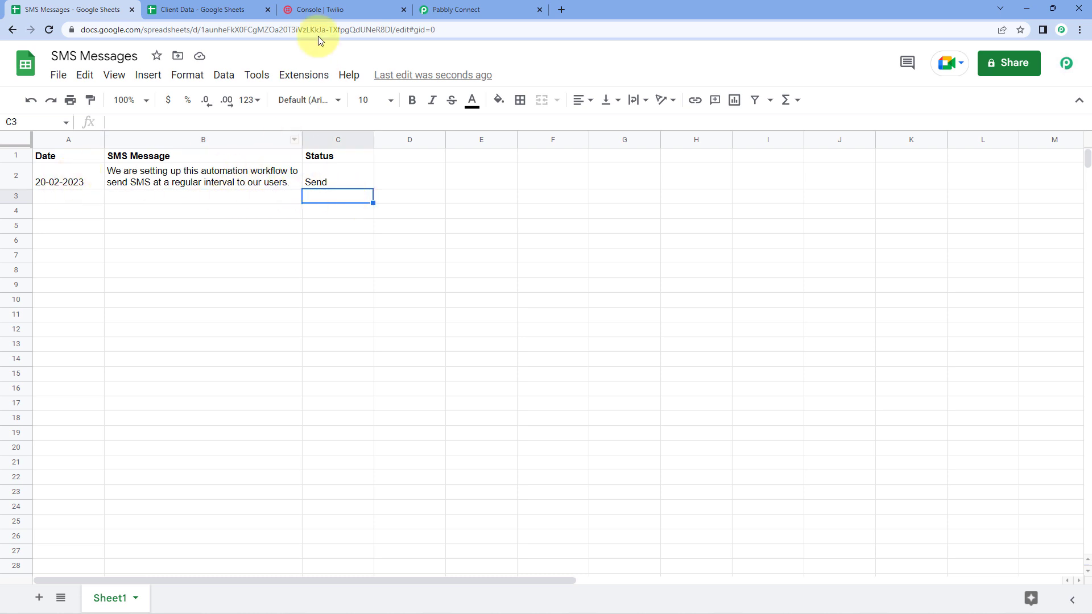
pyautogui.click(461, 9)
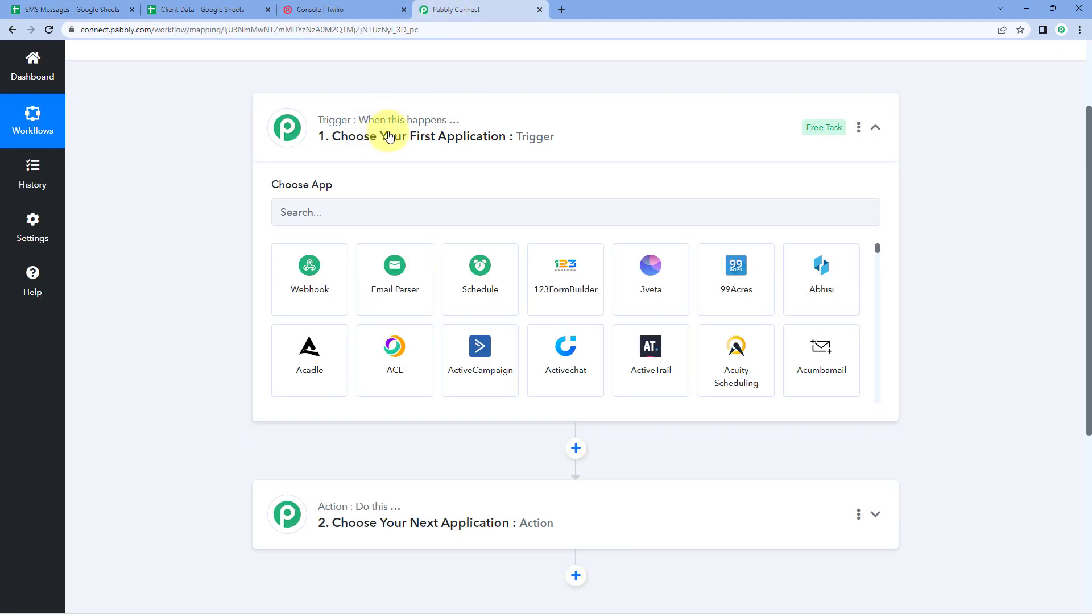
pyautogui.click(116, 9)
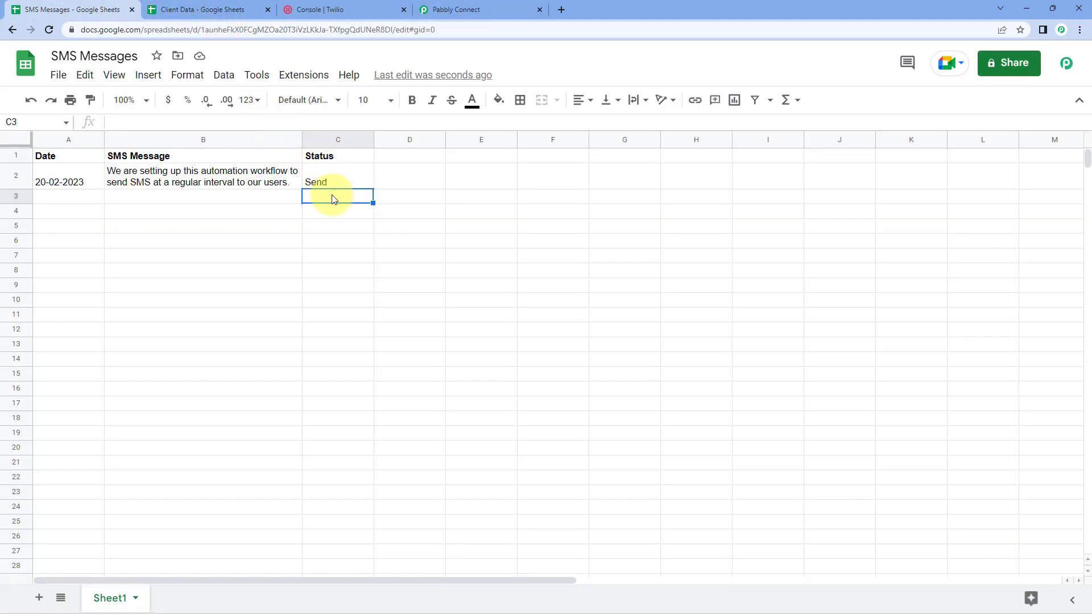
pyautogui.click(233, 9)
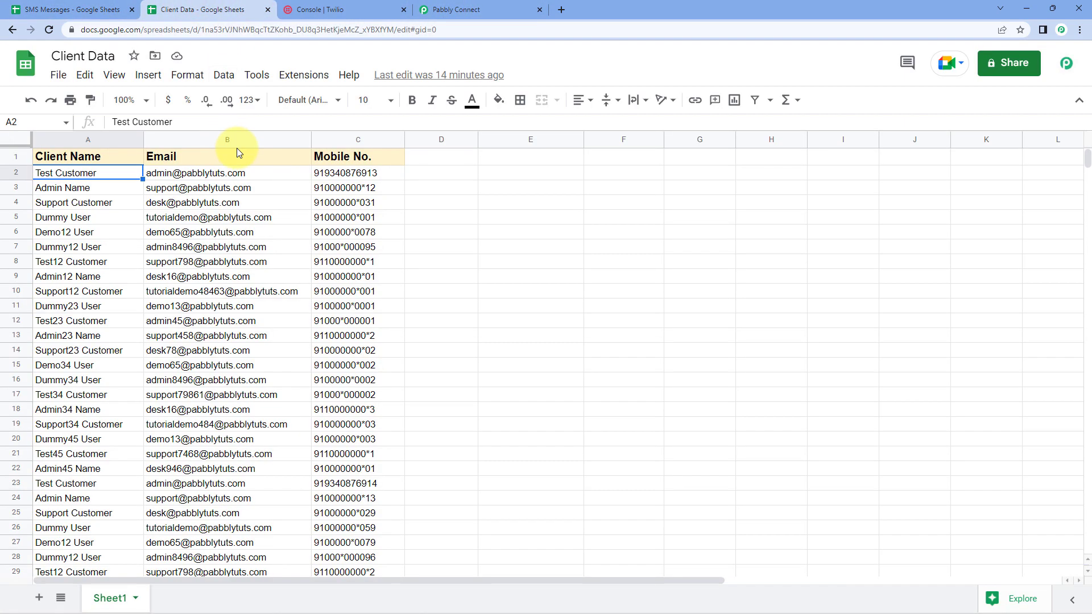
pyautogui.click(130, 7)
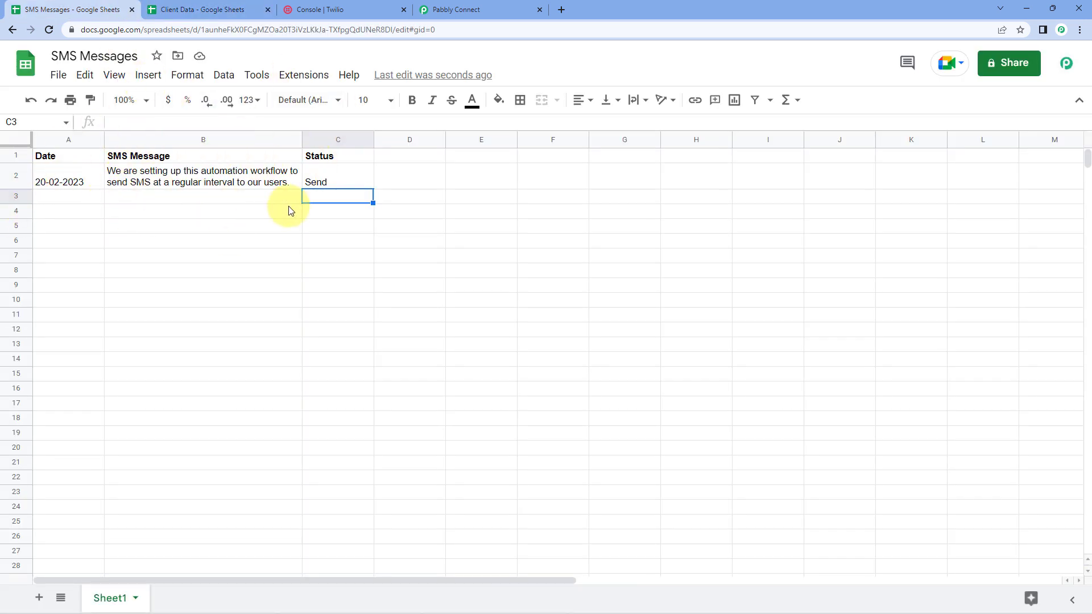
pyautogui.click(469, 9)
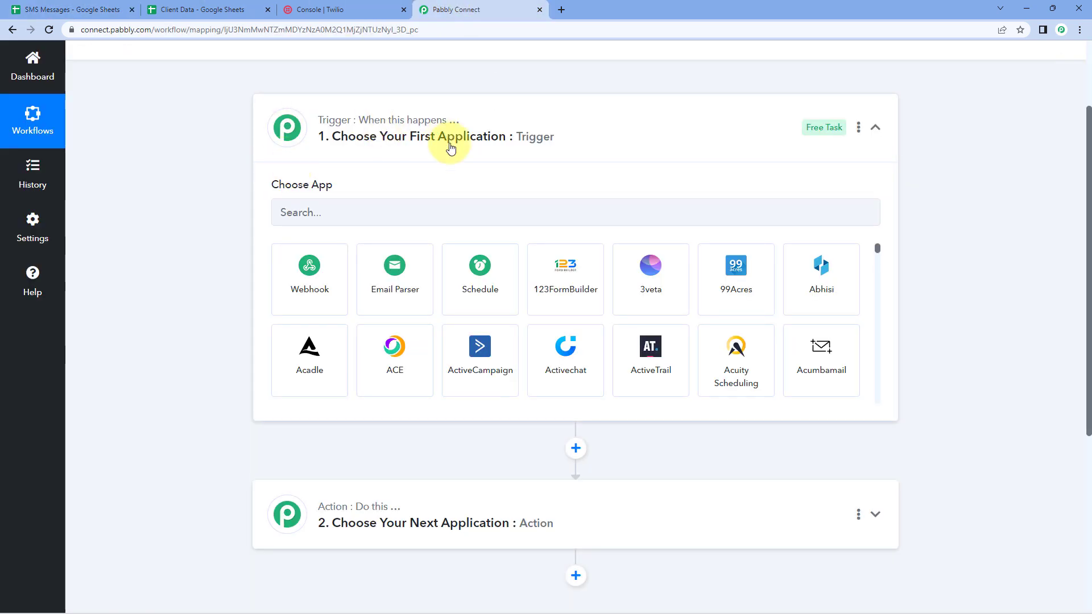
pyautogui.click(220, 8)
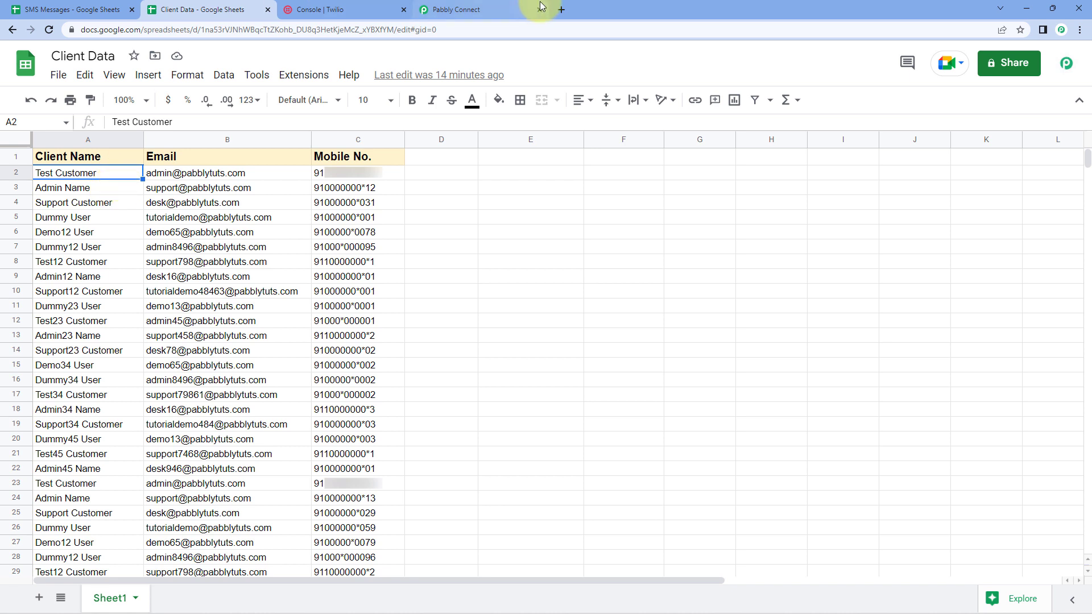
pyautogui.click(497, 7)
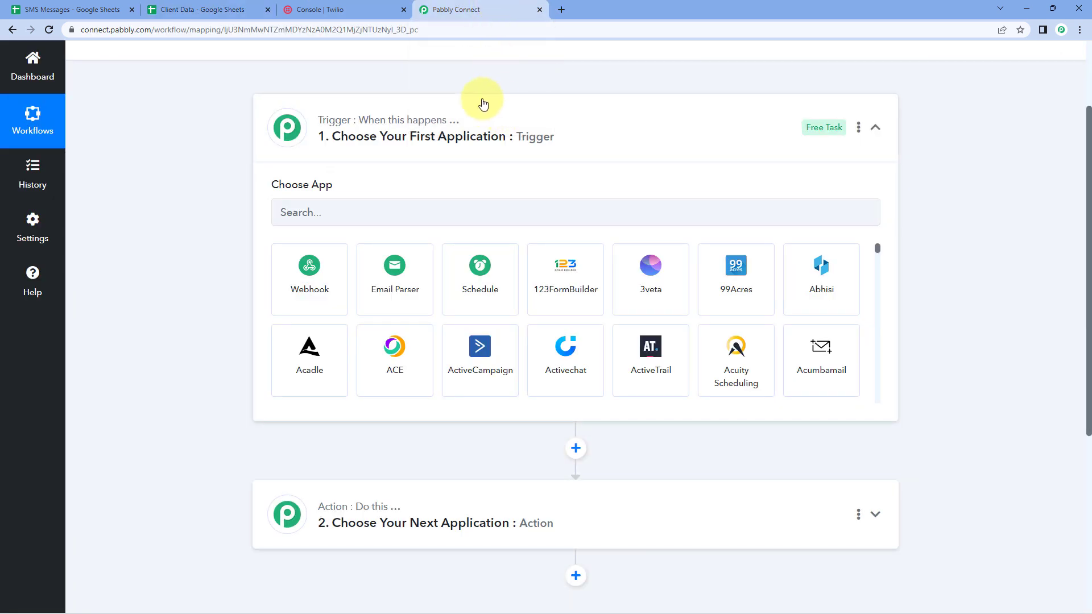
pyautogui.click(295, 9)
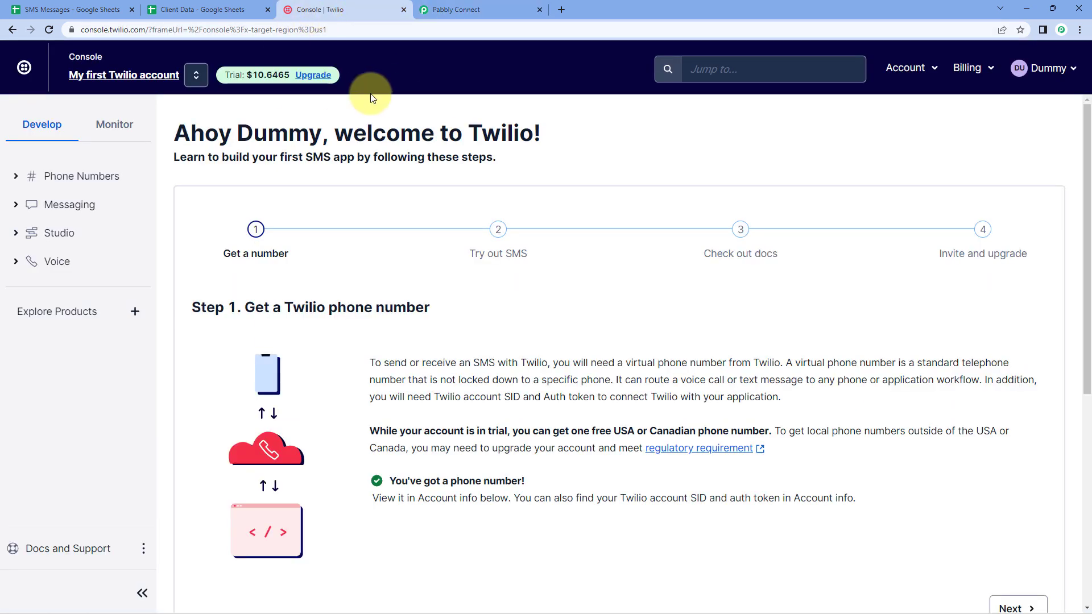
# Switch to Pabbly Connect and set the trigger to Google Sheets with the event New or Updated Spreadsheet Row.
pyautogui.click(530, 10)
pyautogui.scroll(-1, 183, 178)
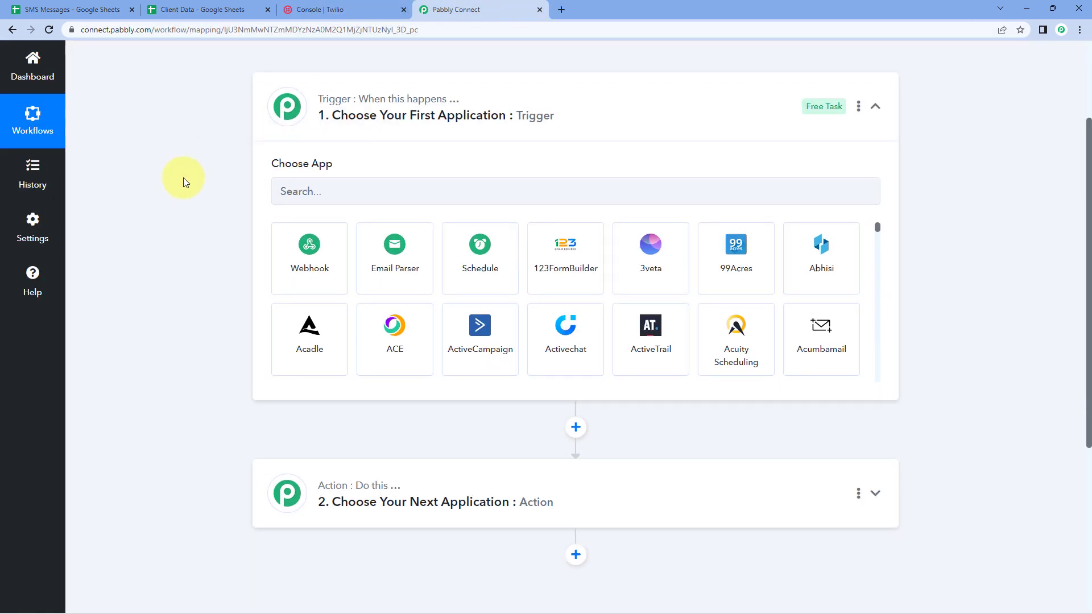
pyautogui.click(342, 155)
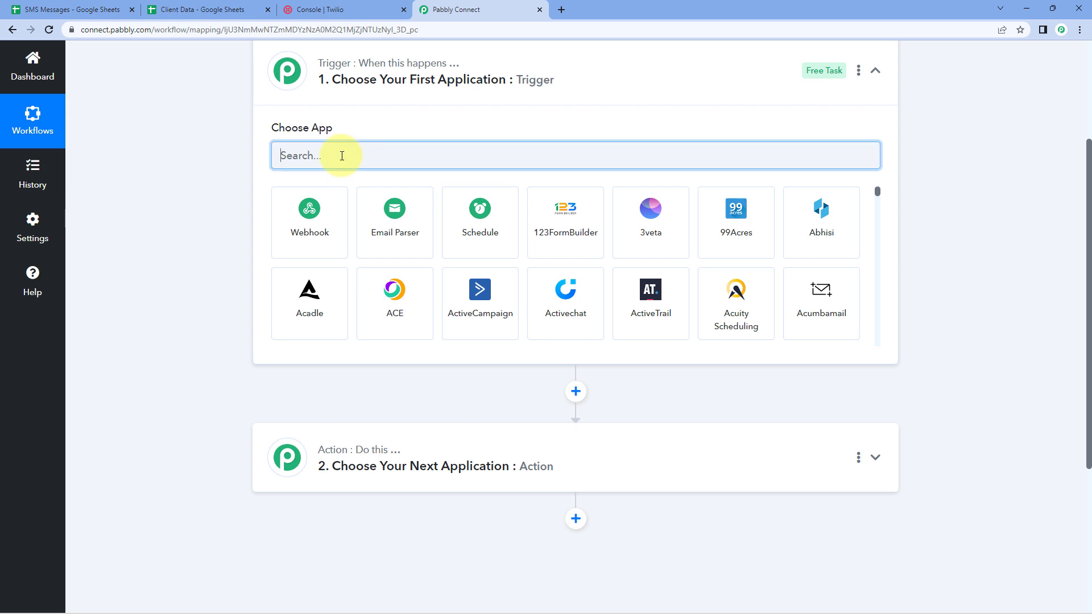
pyautogui.write('Googl')
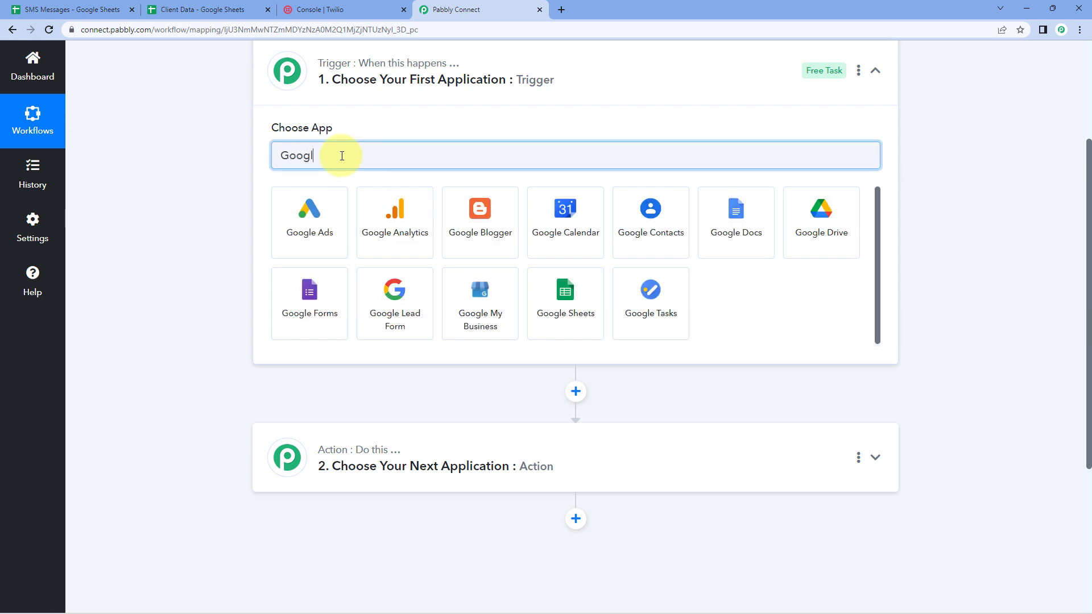
pyautogui.write('e Sheets')
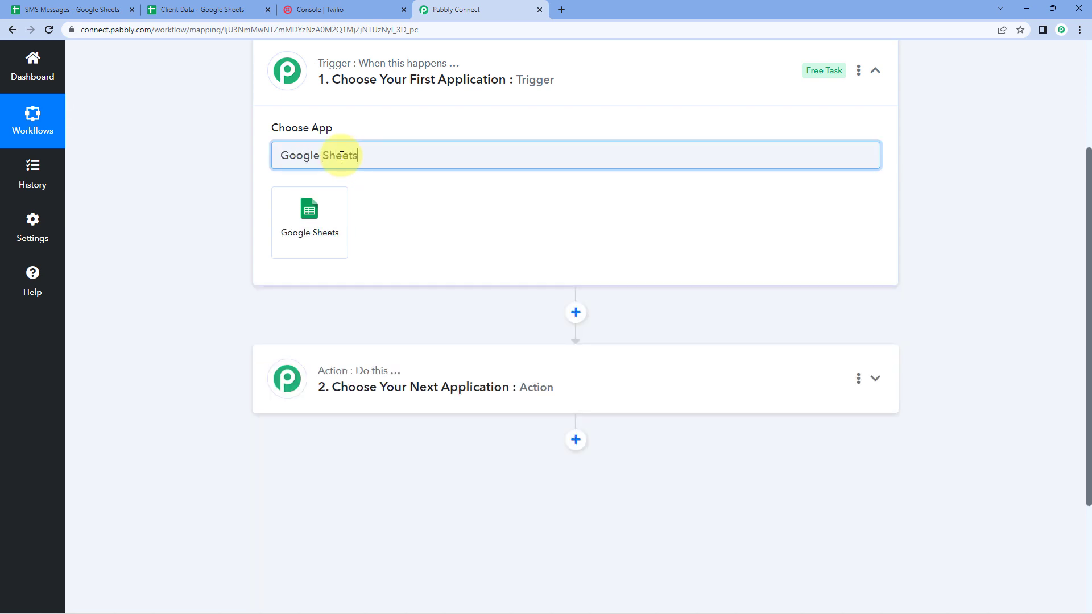
pyautogui.click(326, 219)
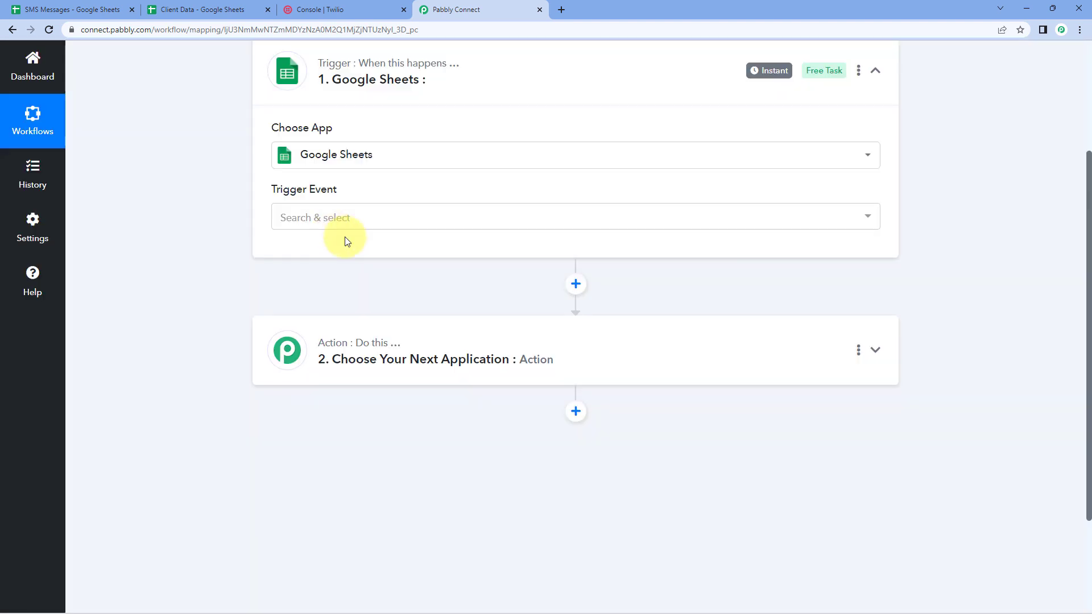
pyautogui.click(390, 216)
pyautogui.scroll(-1, 214, 210)
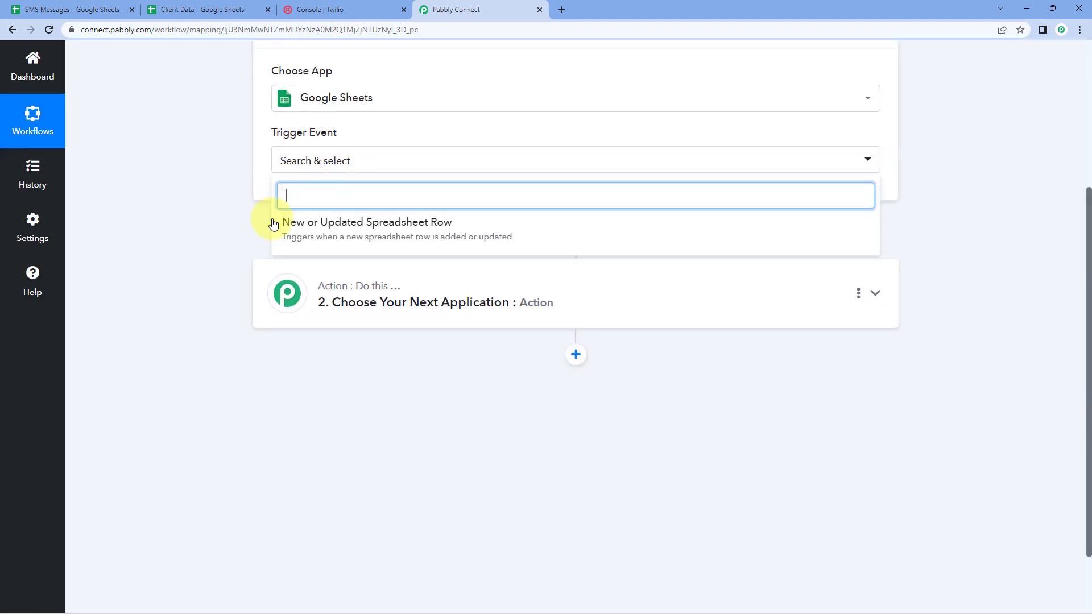
pyautogui.click(480, 234)
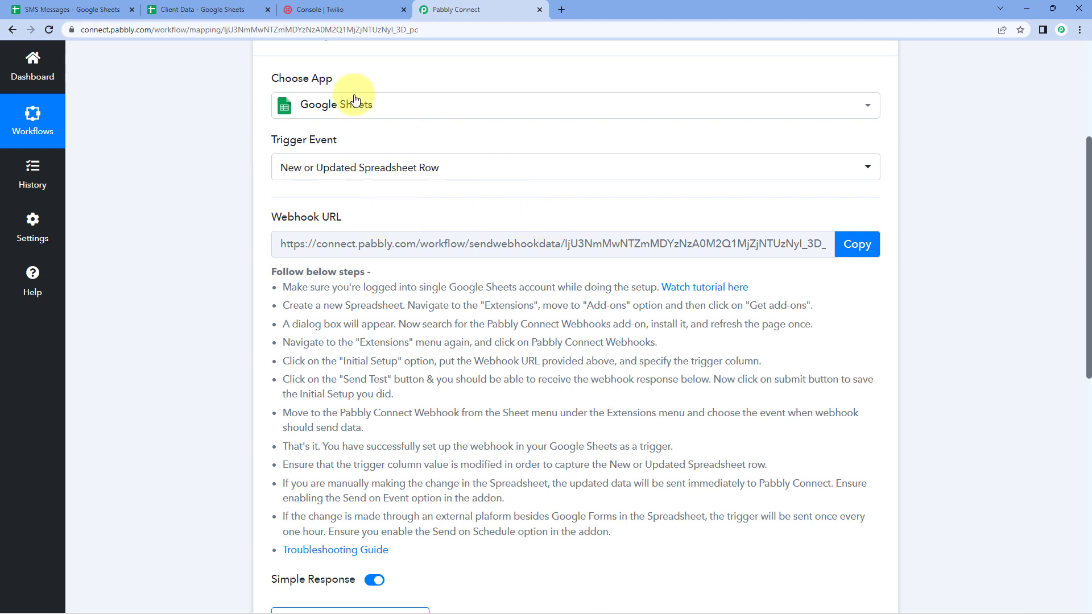
# Compare the message row in the SMS Messages sheet with the trigger settings in Pabbly Connect.
pyautogui.click(108, 9)
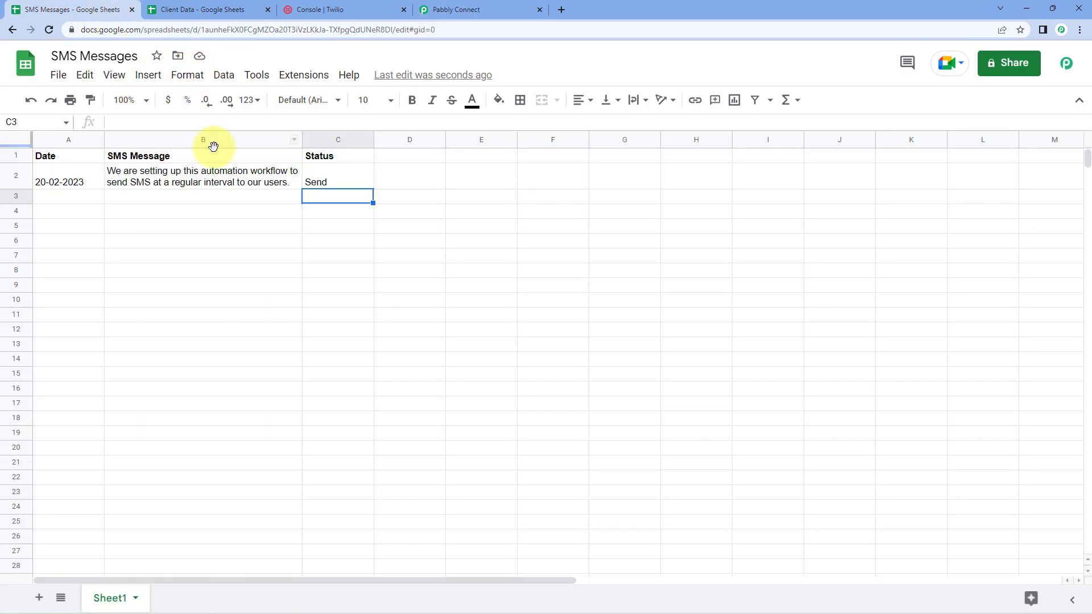
pyautogui.click(441, 9)
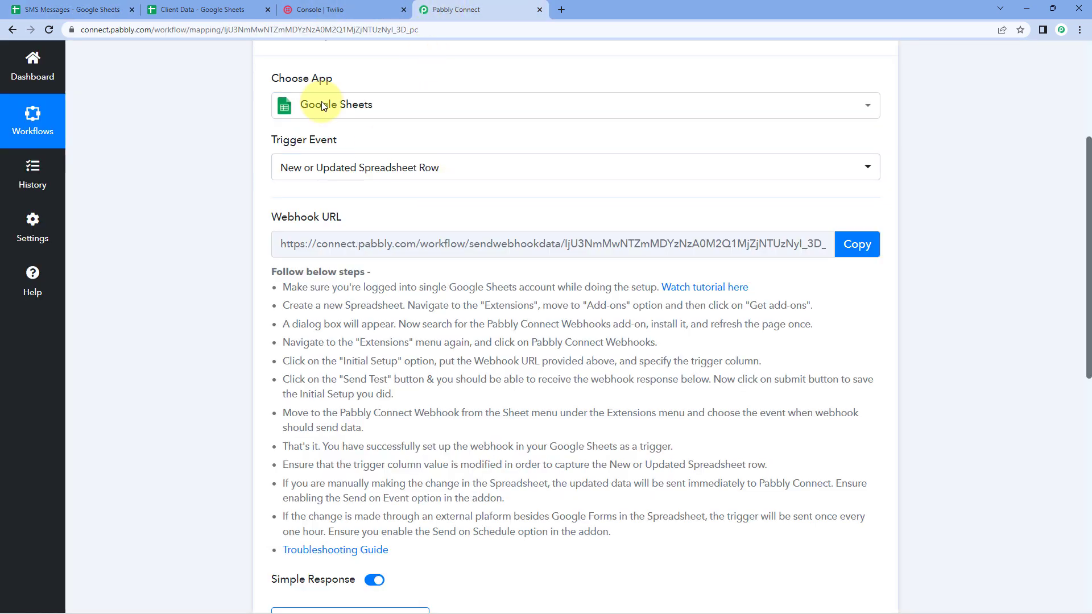
pyautogui.click(94, 7)
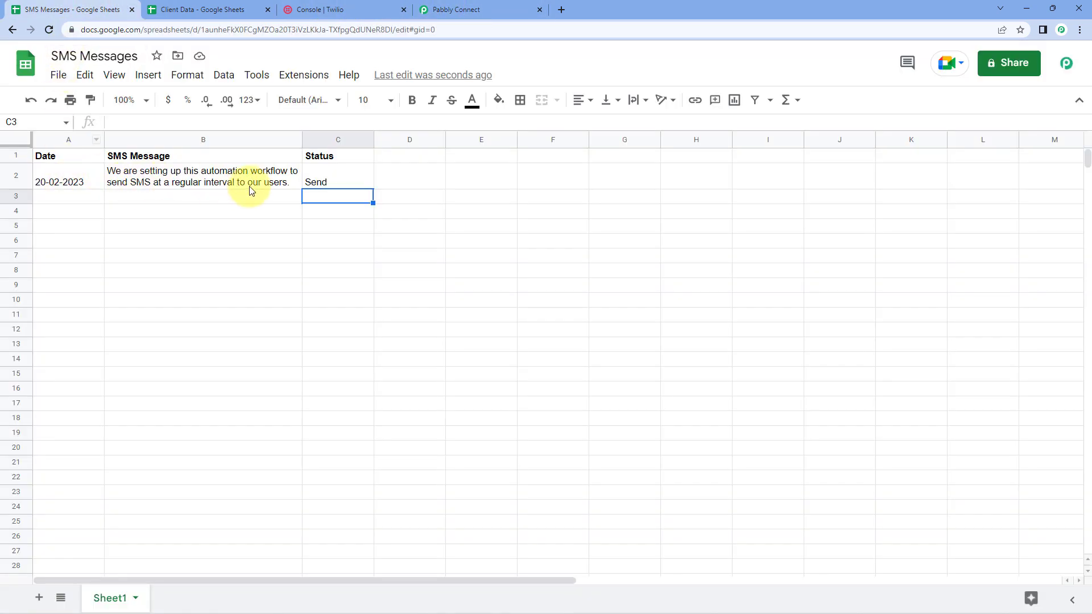
# Switch to Pabbly Connect, read the webhook setup instructions and copy the trigger's Webhook URL.
pyautogui.click(470, 6)
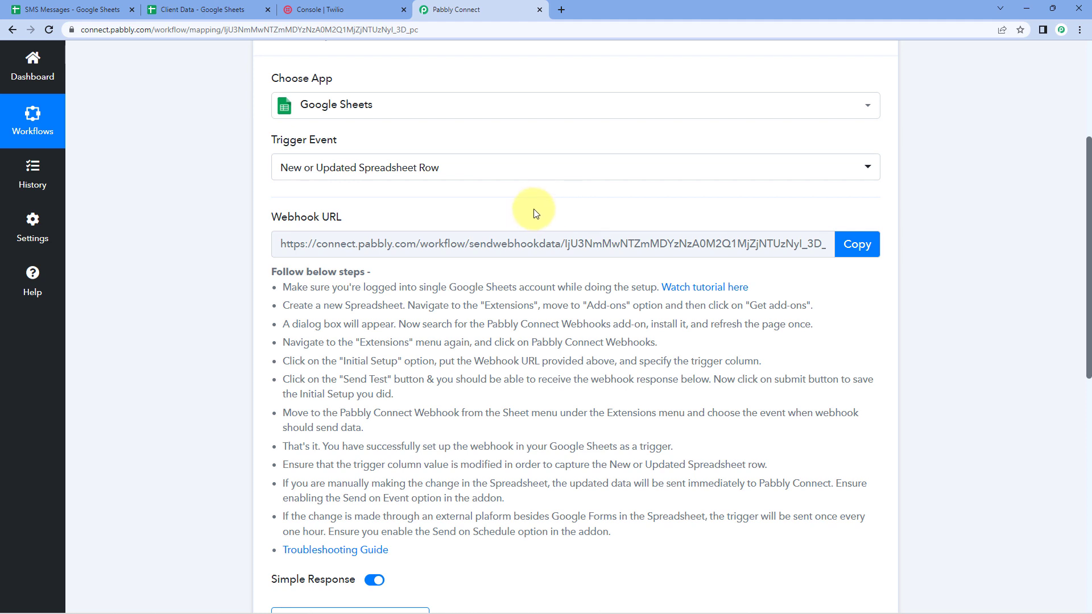
pyautogui.scroll(1, 483, 222)
pyautogui.scroll(-2, 341, 230)
pyautogui.moveTo(264, 219); pyautogui.dragTo(654, 500)
pyautogui.click(666, 371)
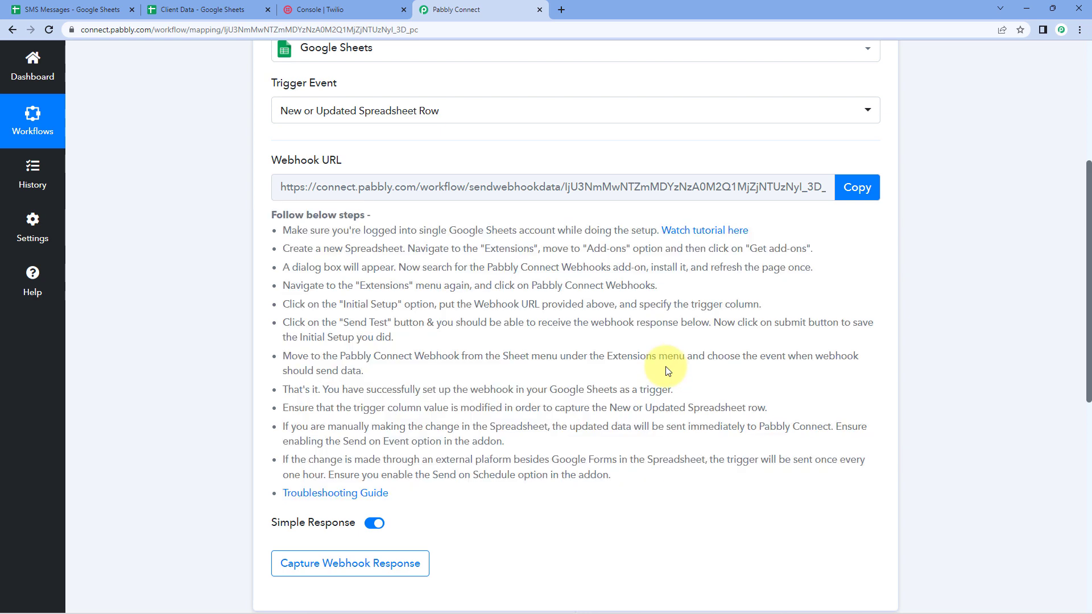
pyautogui.click(848, 188)
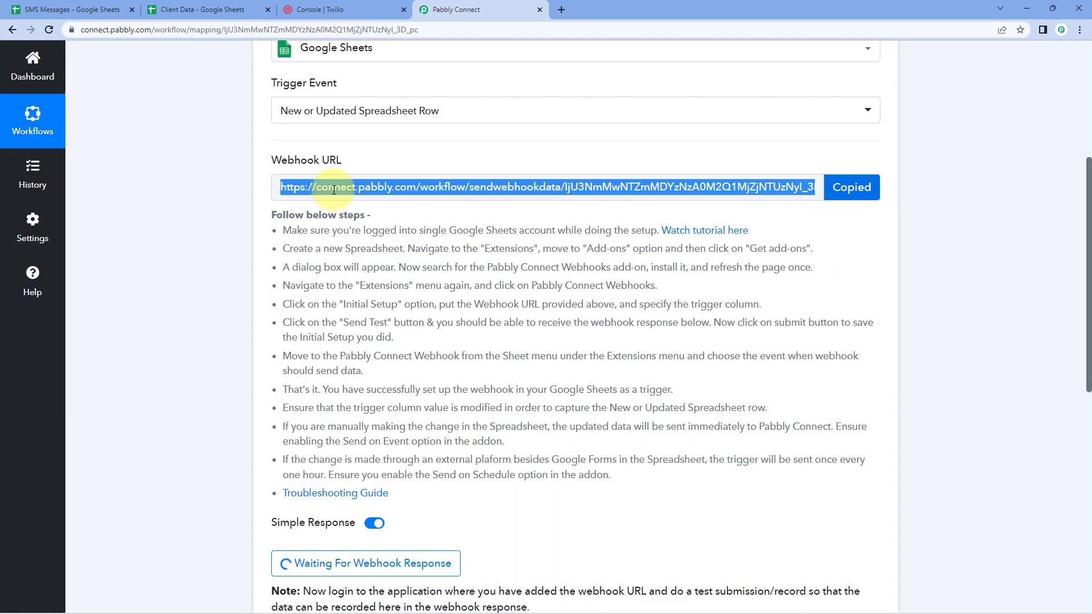
# Switch to the SMS Messages sheet, search the add-on marketplace for "Pabbly Connect Webhooks", and close the marketplace.
pyautogui.click(71, 10)
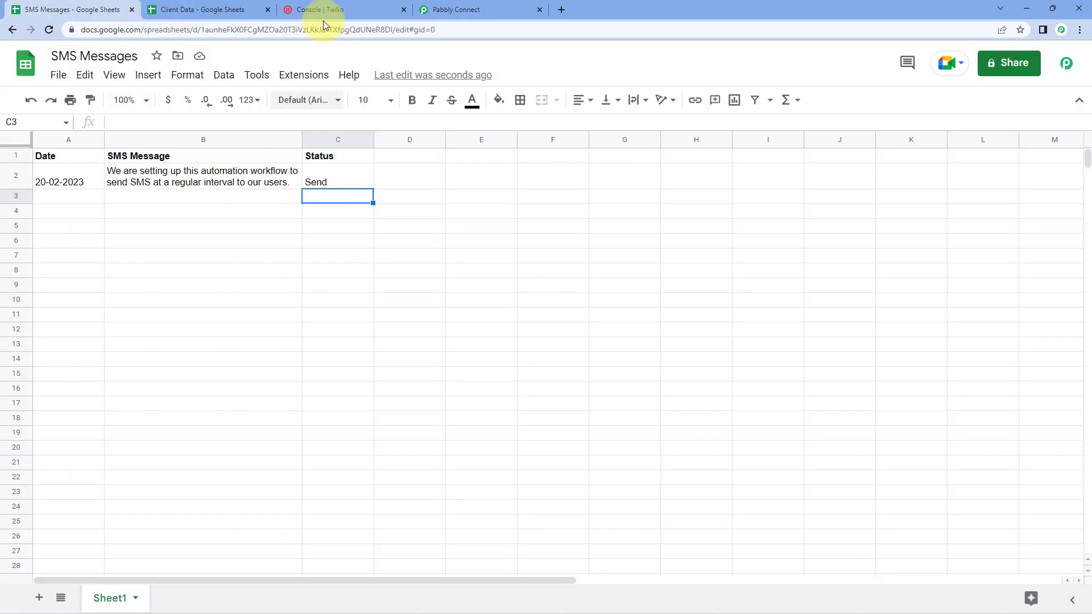
pyautogui.click(315, 77)
pyautogui.moveTo(312, 104)
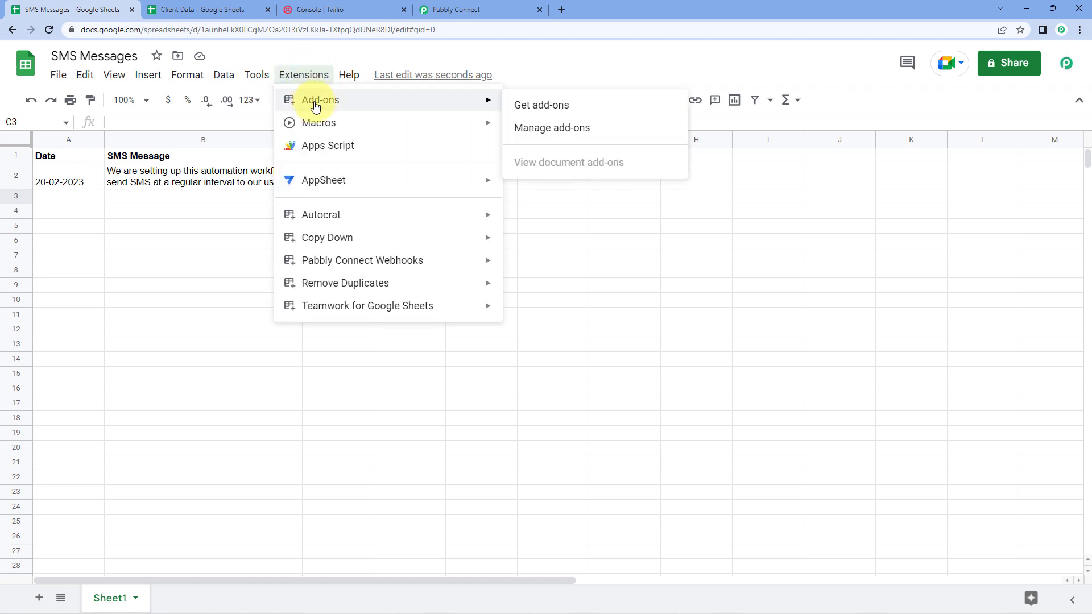
pyautogui.click(613, 108)
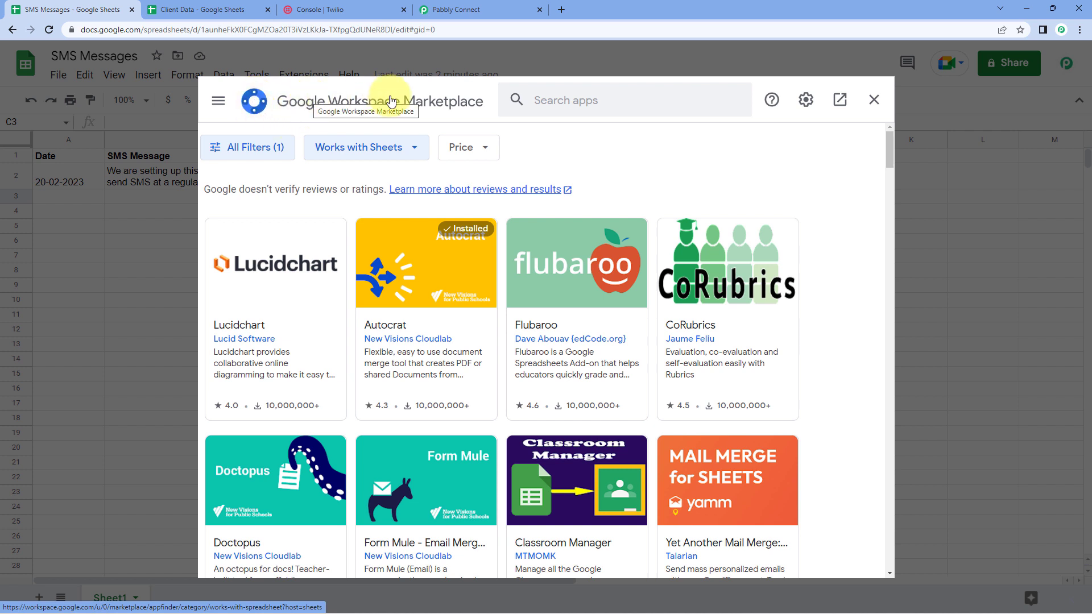
pyautogui.click(607, 107)
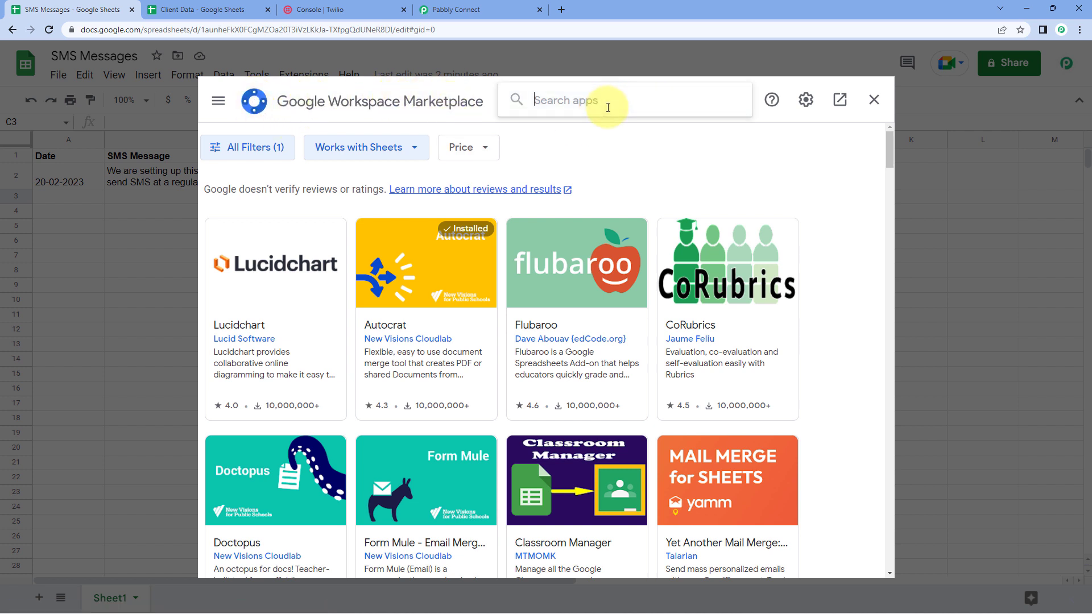
pyautogui.write('Pabbly Coned')
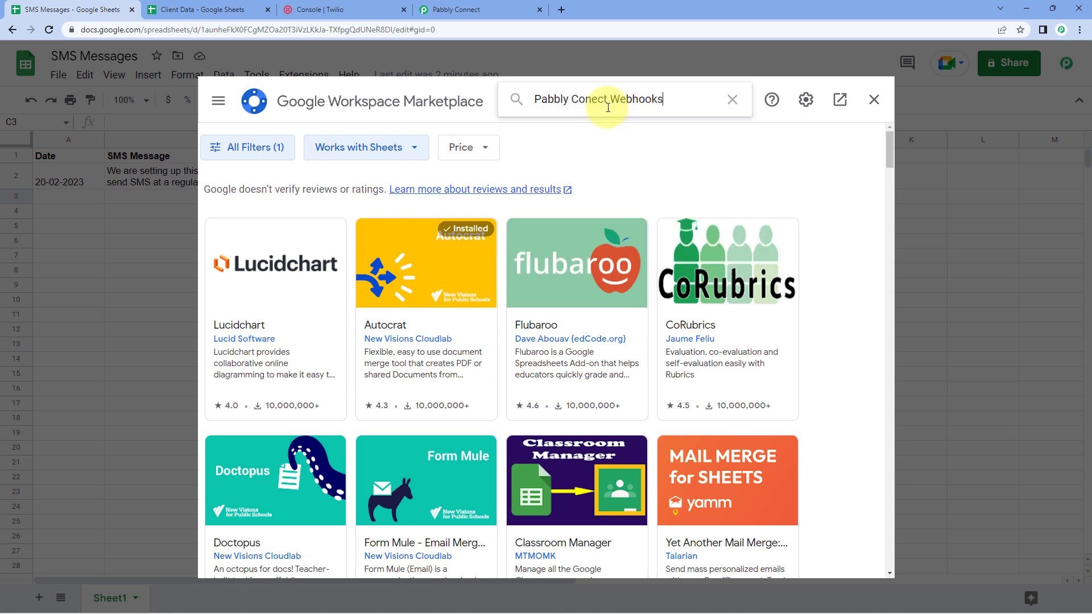
pyautogui.press('Return')
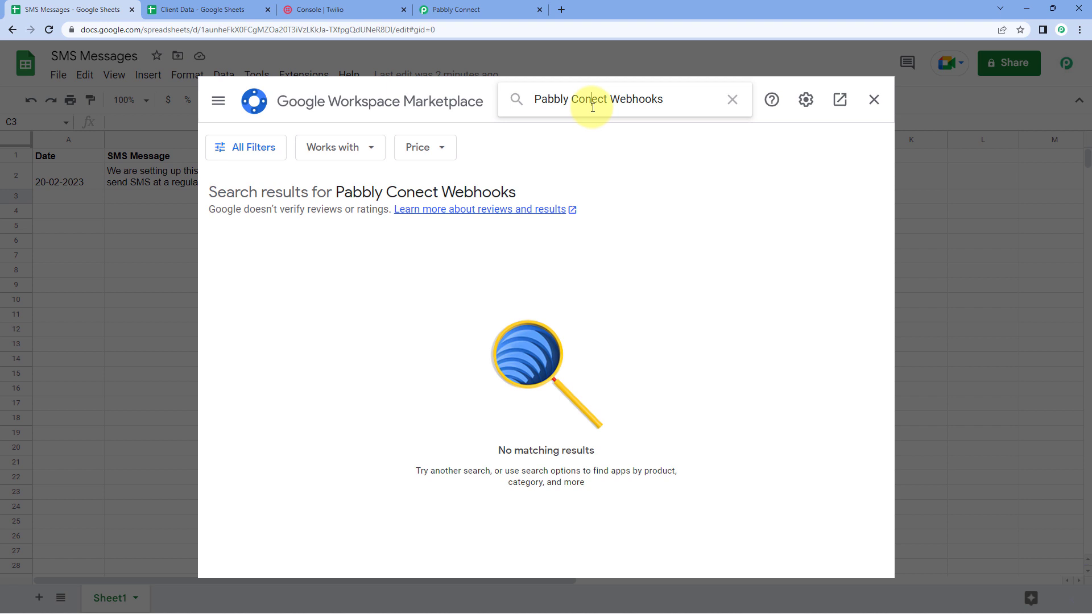
pyautogui.press('Return')
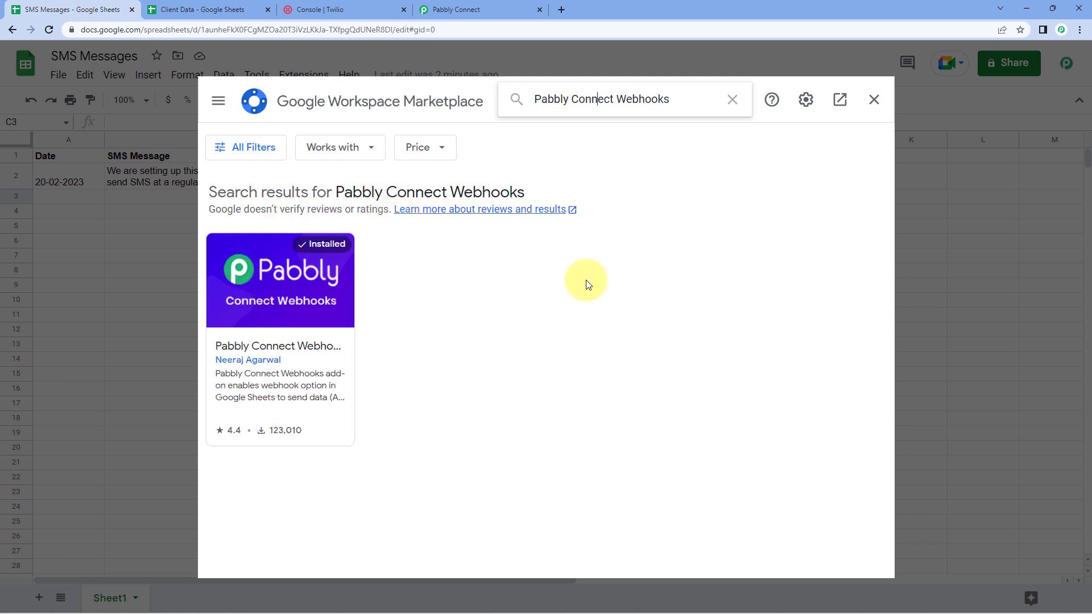
pyautogui.click(874, 101)
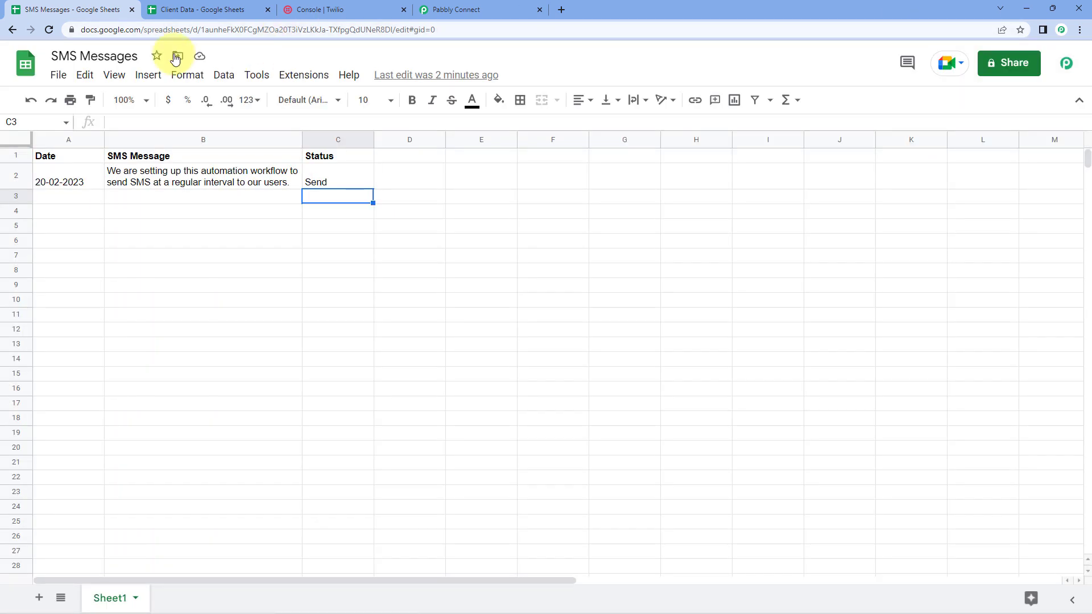
# Reload the SMS Messages spreadsheet and open the Initial Setup of the Pabbly Connect Webhooks add-on.
pyautogui.click(49, 29)
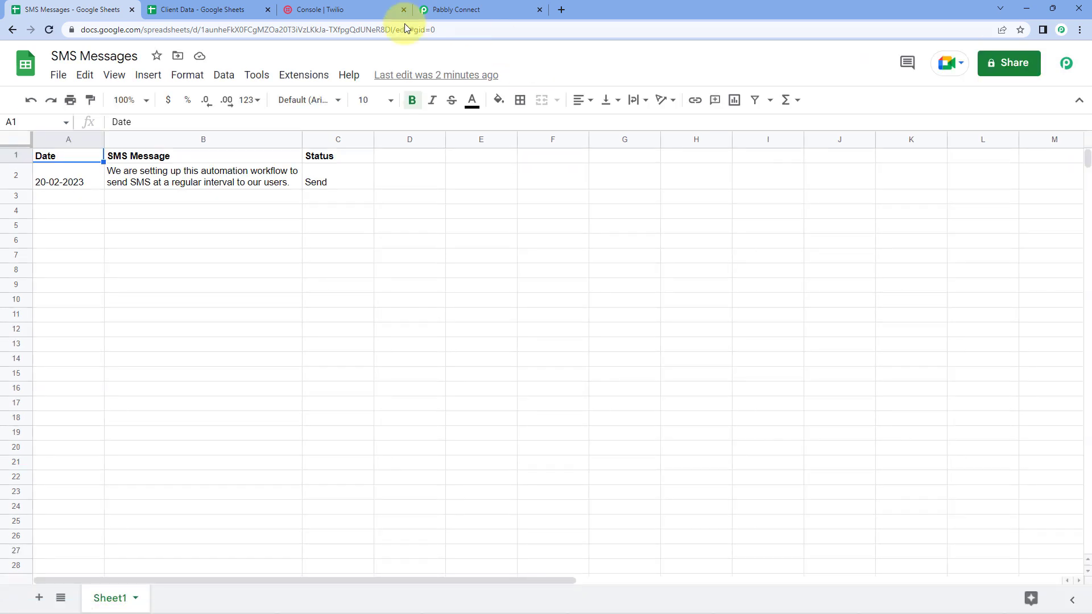
pyautogui.click(305, 75)
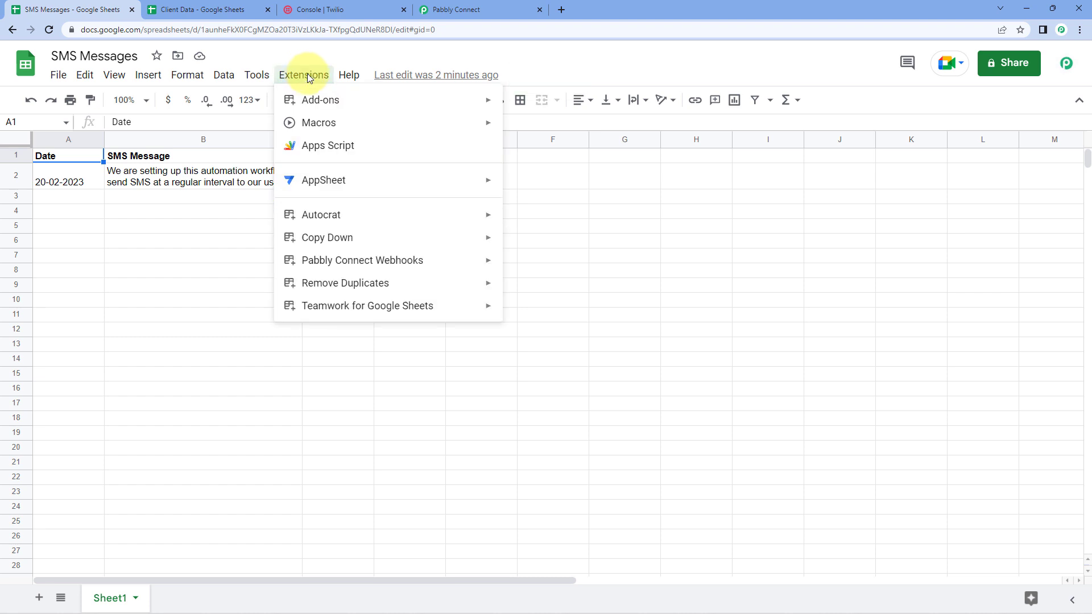
pyautogui.moveTo(458, 266)
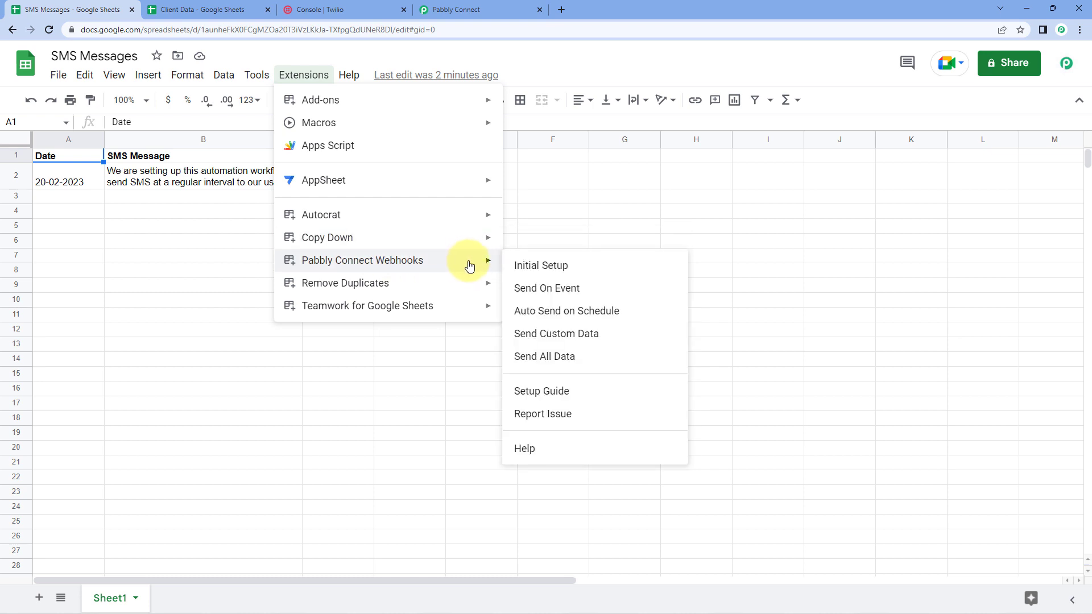
pyautogui.click(593, 266)
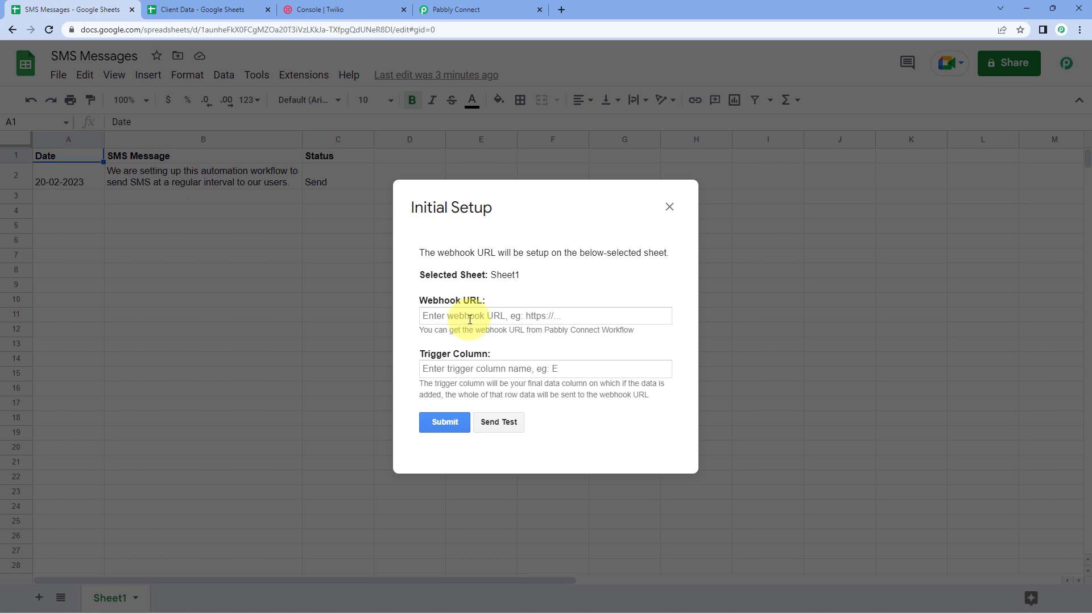
# Copy the trigger's Webhook URL in Pabbly Connect and paste it into the add-on's Initial Setup in the SMS Messages sheet.
pyautogui.click(506, 9)
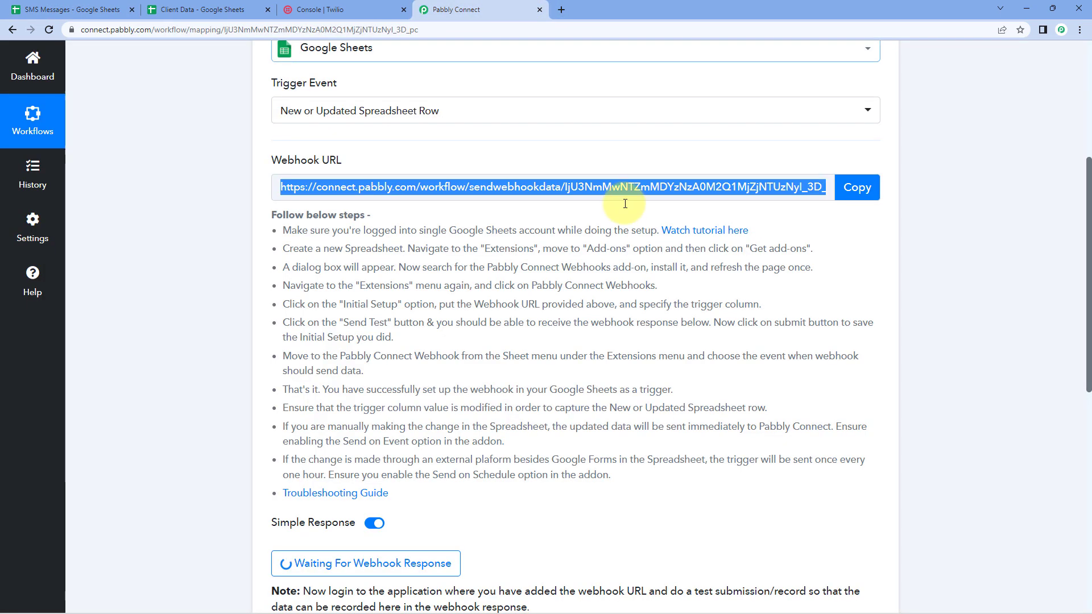
pyautogui.click(856, 187)
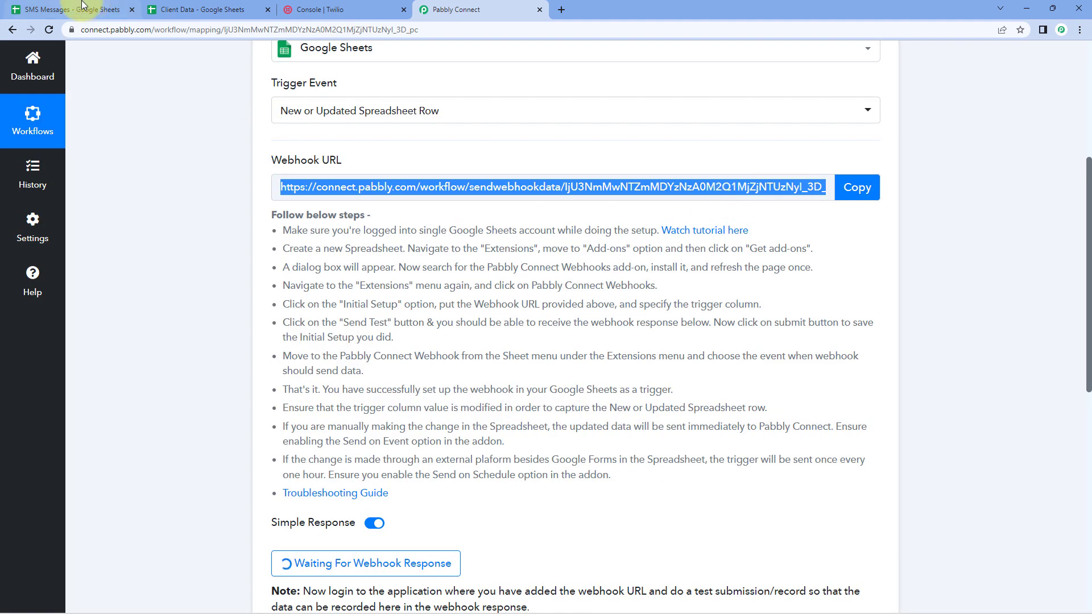
pyautogui.click(73, 9)
pyautogui.click(478, 314)
pyautogui.rightClick(477, 313)
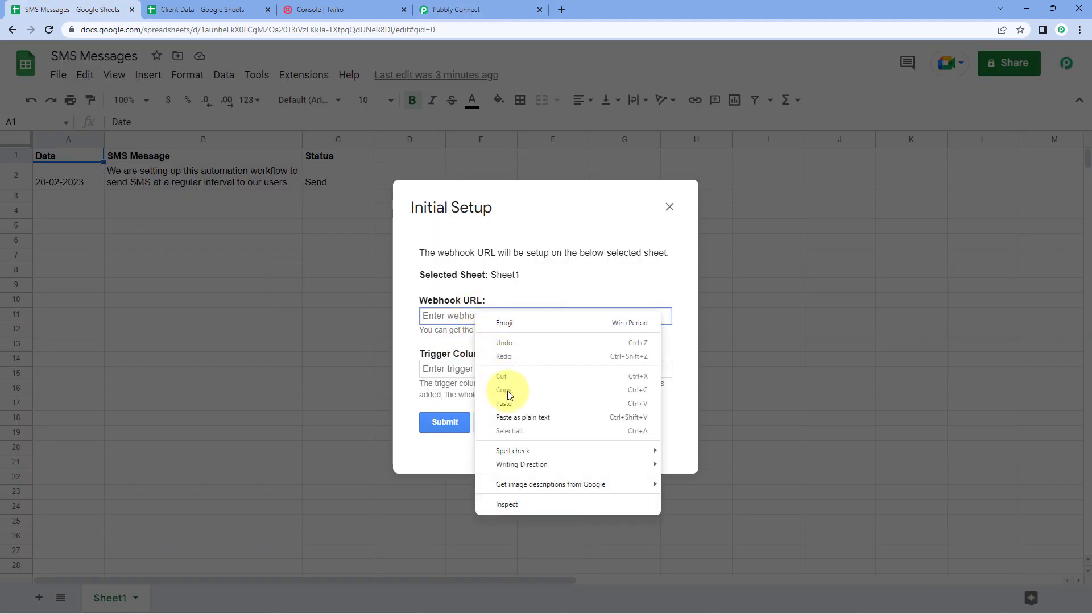
pyautogui.click(519, 403)
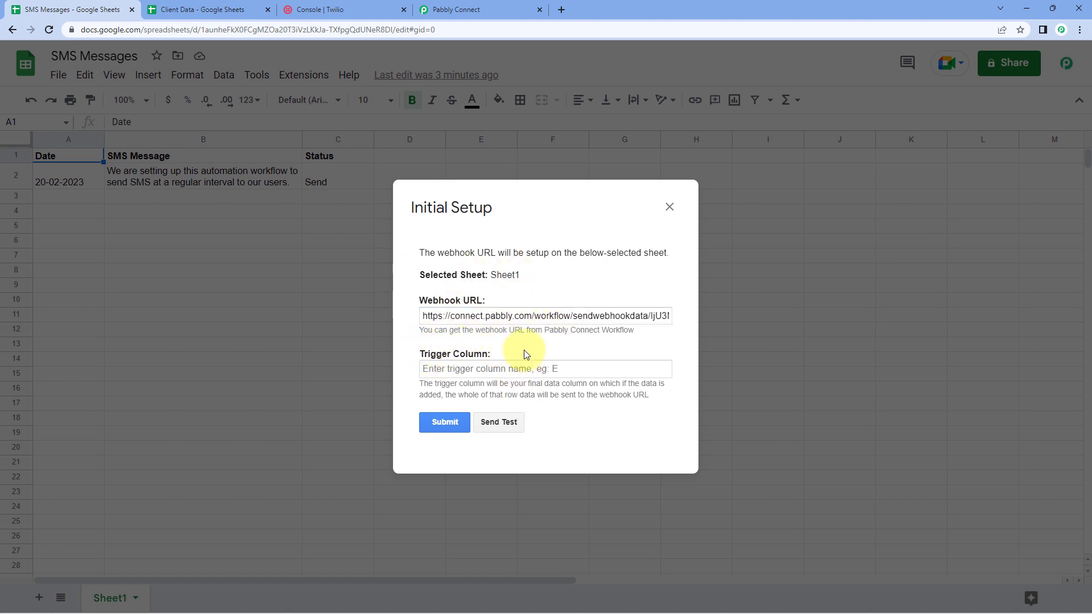
# Set the trigger column to C and send the row's test data to the webhook.
pyautogui.click(464, 367)
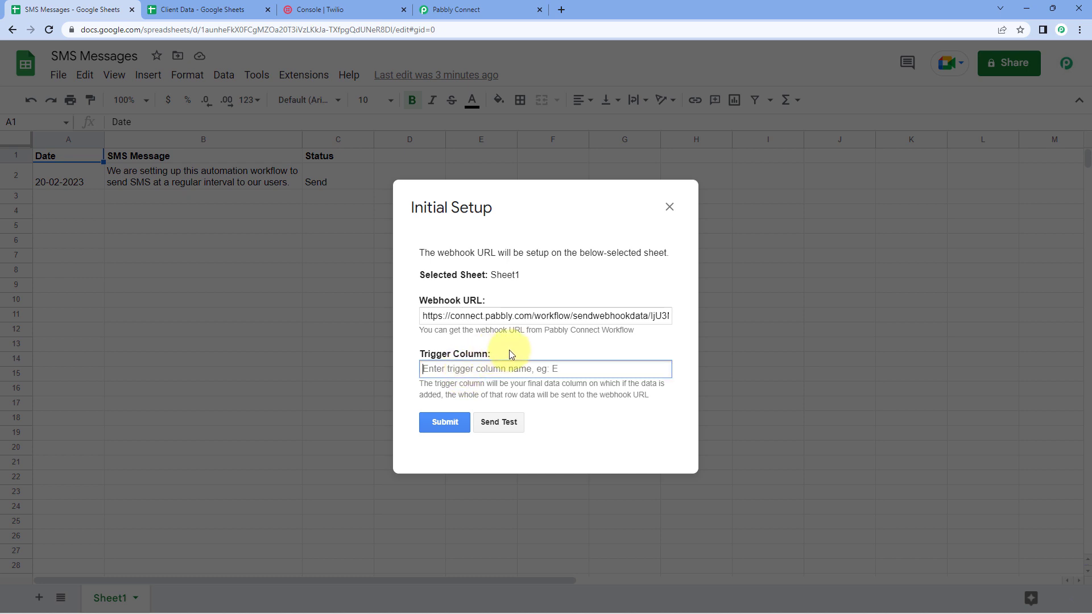
pyautogui.moveTo(523, 219); pyautogui.dragTo(613, 228)
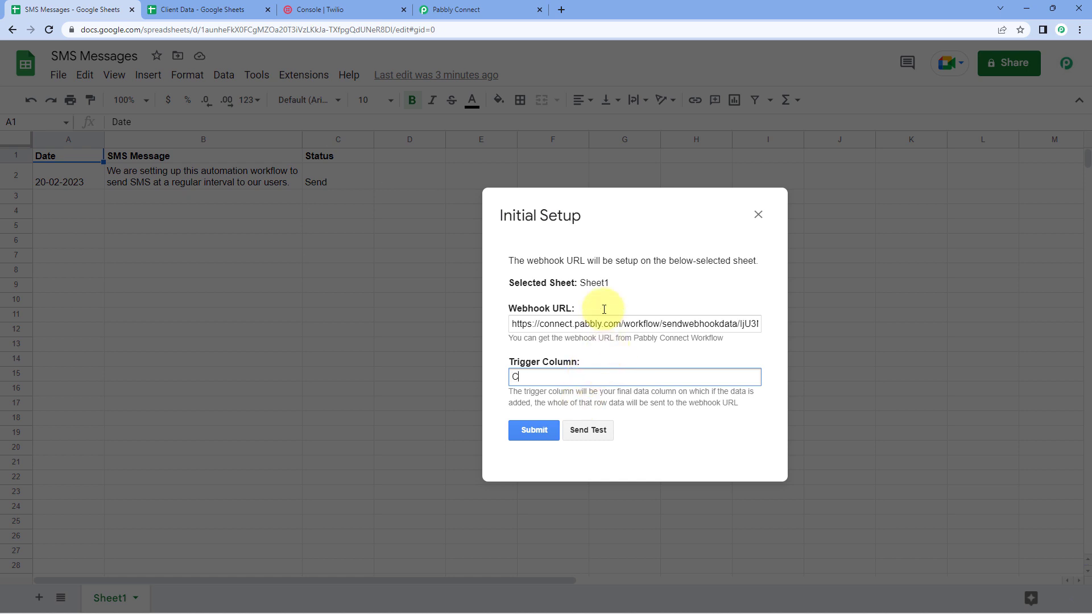
pyautogui.moveTo(561, 214); pyautogui.dragTo(502, 211)
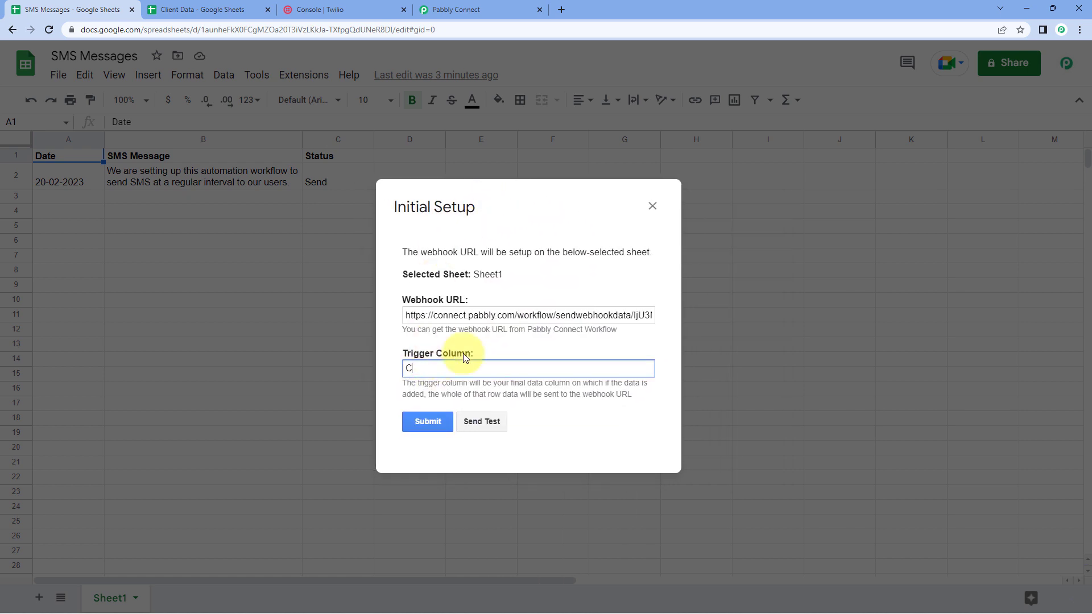
pyautogui.click(483, 424)
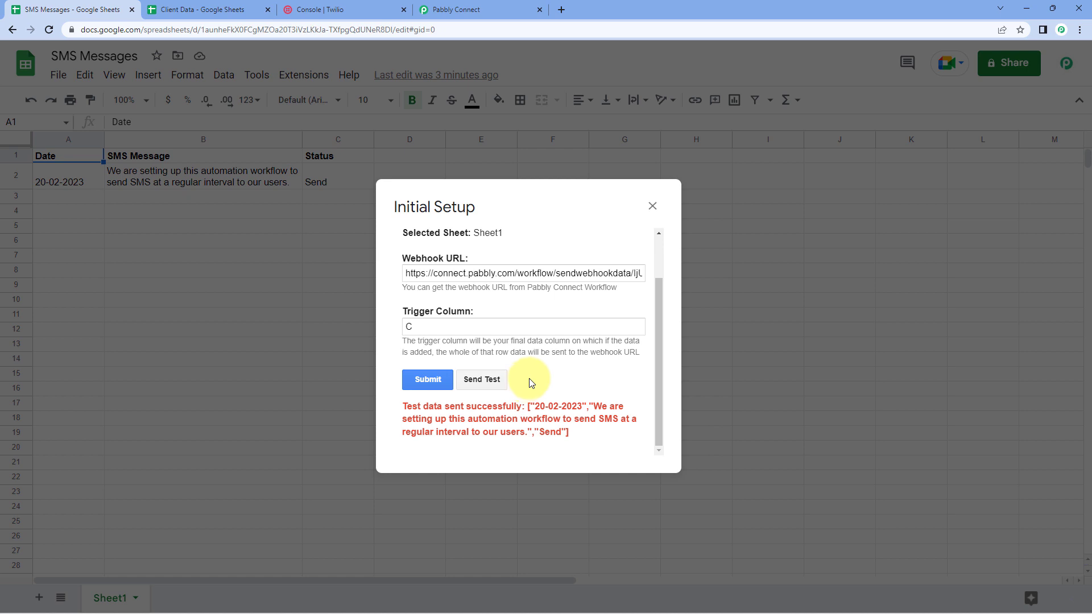
pyautogui.moveTo(401, 406); pyautogui.dragTo(520, 412)
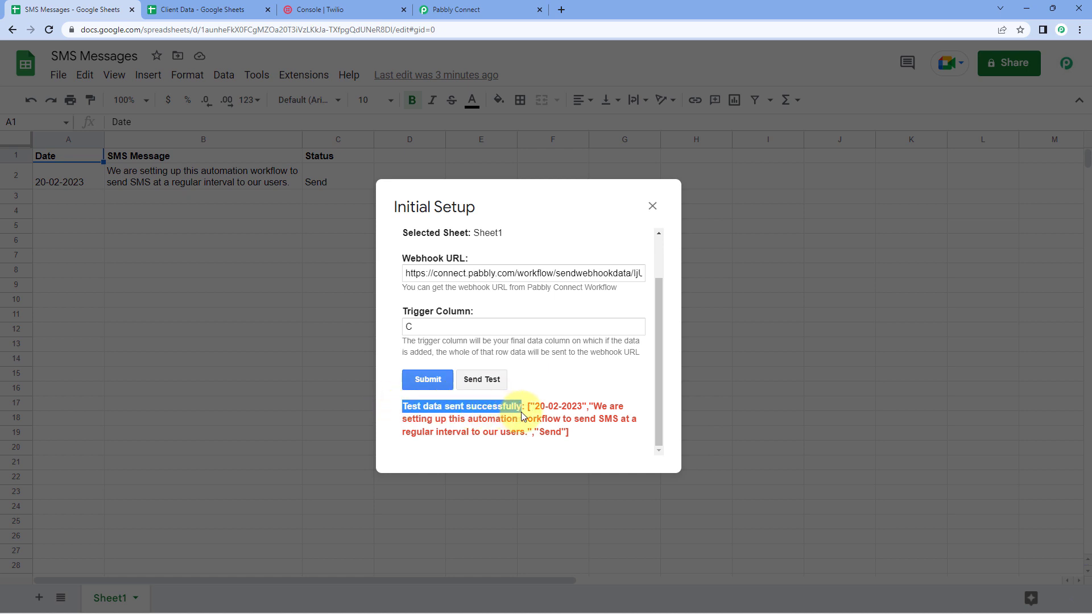
pyautogui.click(529, 378)
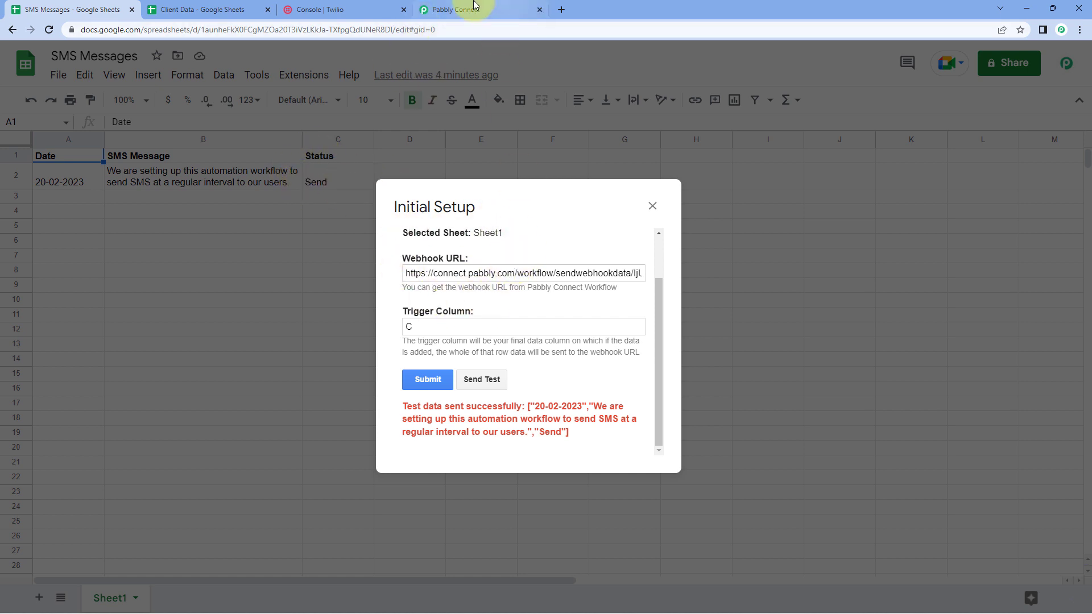
# Switch to Pabbly Connect and check the captured status, spreadsheet name, SMS message and date against the row in the SMS Messages sheet.
pyautogui.click(491, 12)
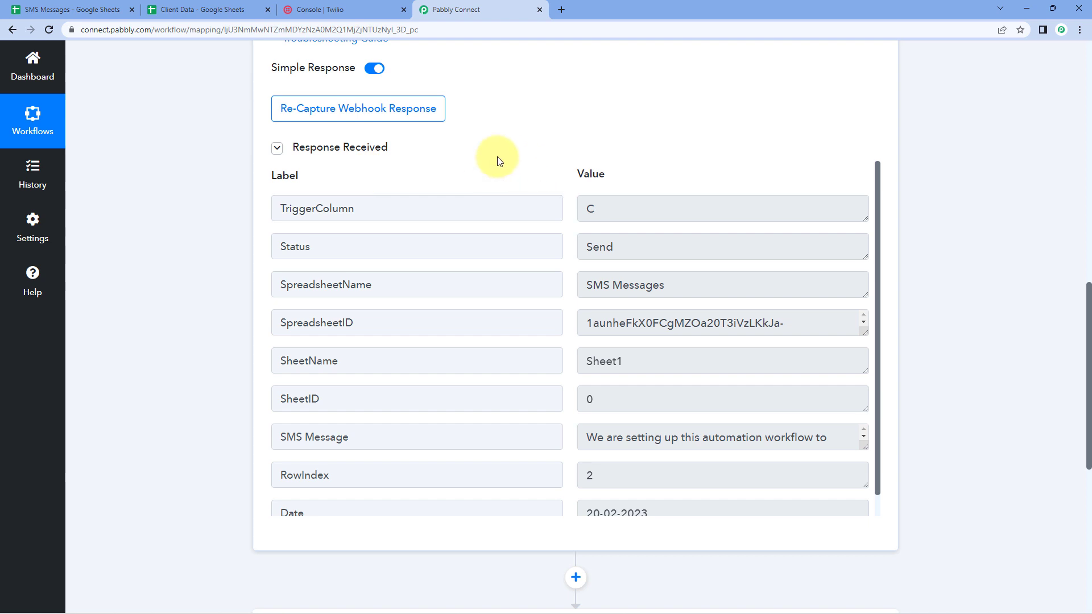
pyautogui.click(69, 6)
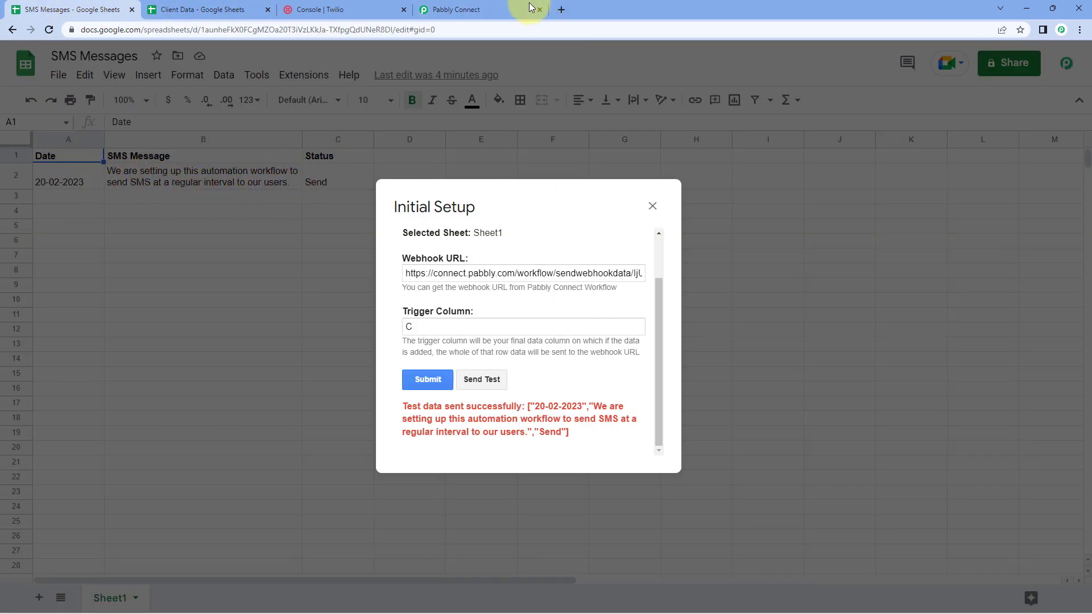
pyautogui.click(500, 9)
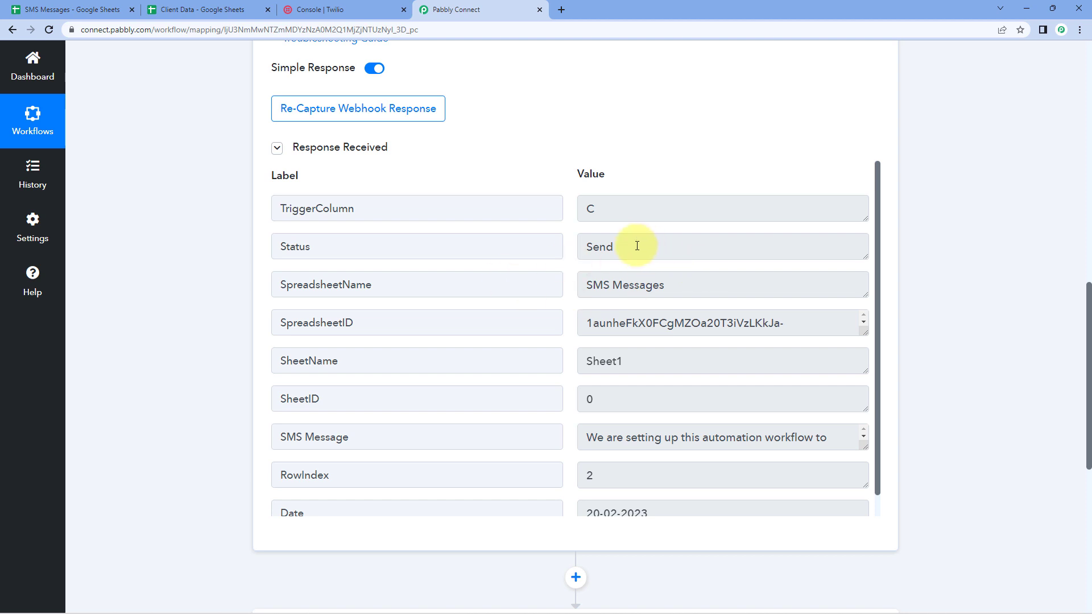
pyautogui.moveTo(636, 246); pyautogui.dragTo(567, 248)
pyautogui.click(564, 250)
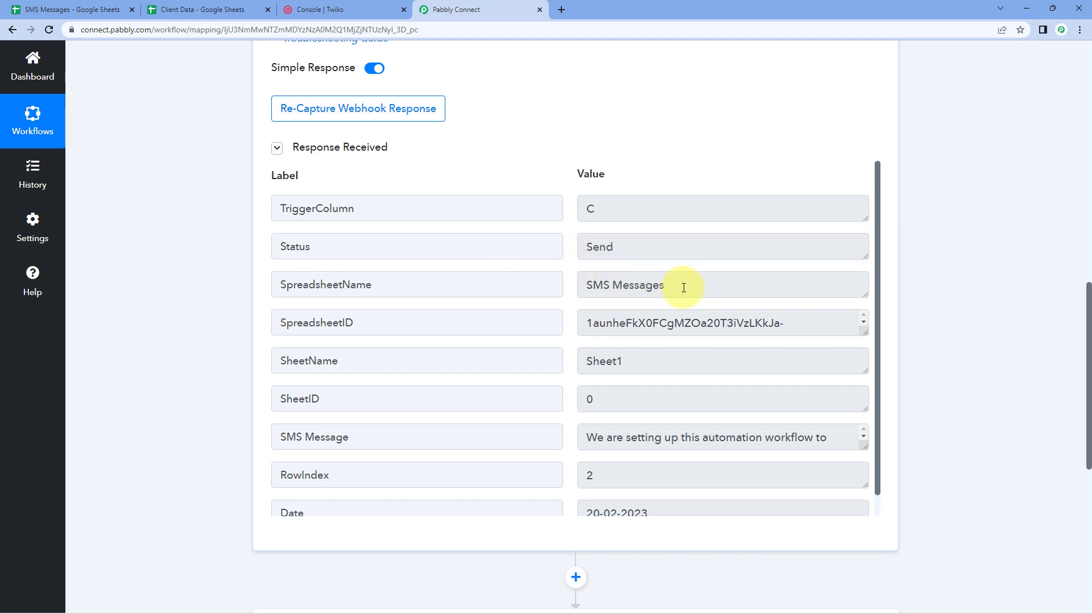
pyautogui.moveTo(683, 285); pyautogui.dragTo(555, 285)
pyautogui.scroll(-1, 610, 419)
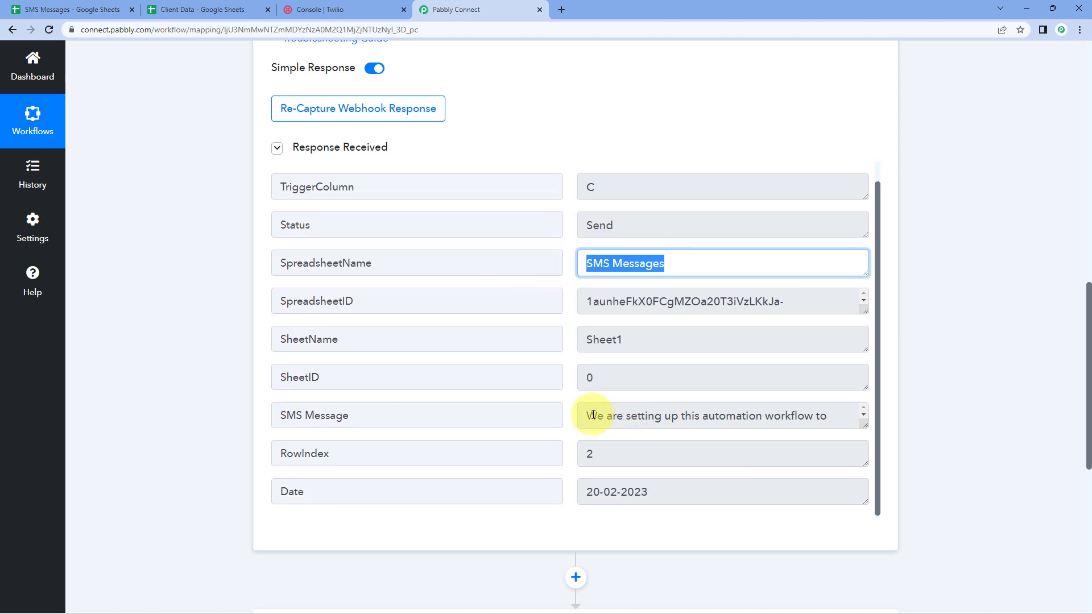
pyautogui.moveTo(577, 416); pyautogui.dragTo(866, 453)
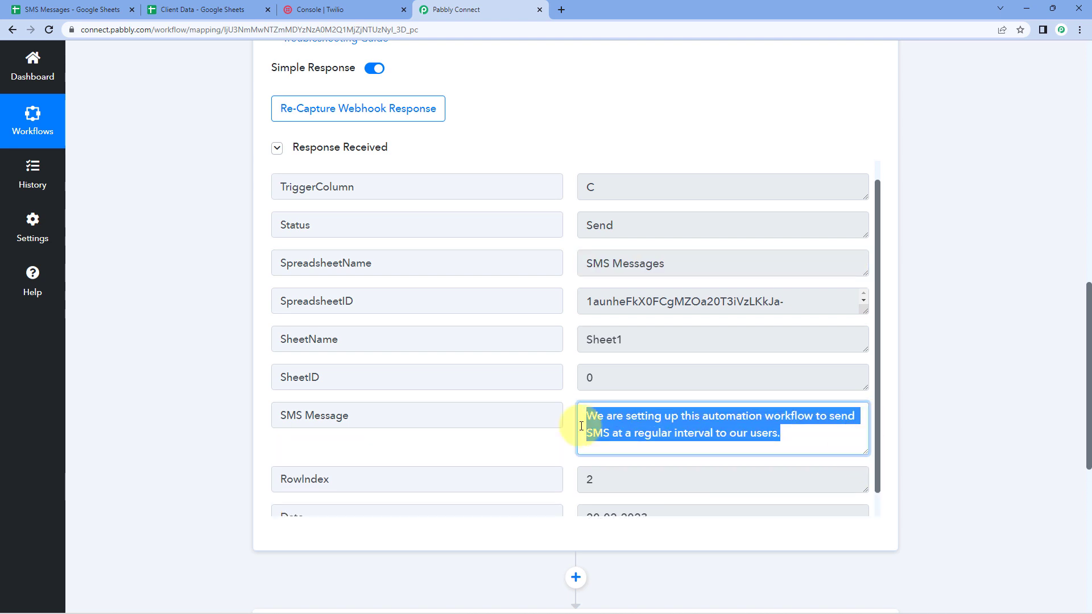
pyautogui.scroll(-1, 560, 428)
pyautogui.click(686, 494)
pyautogui.moveTo(687, 494); pyautogui.dragTo(575, 489)
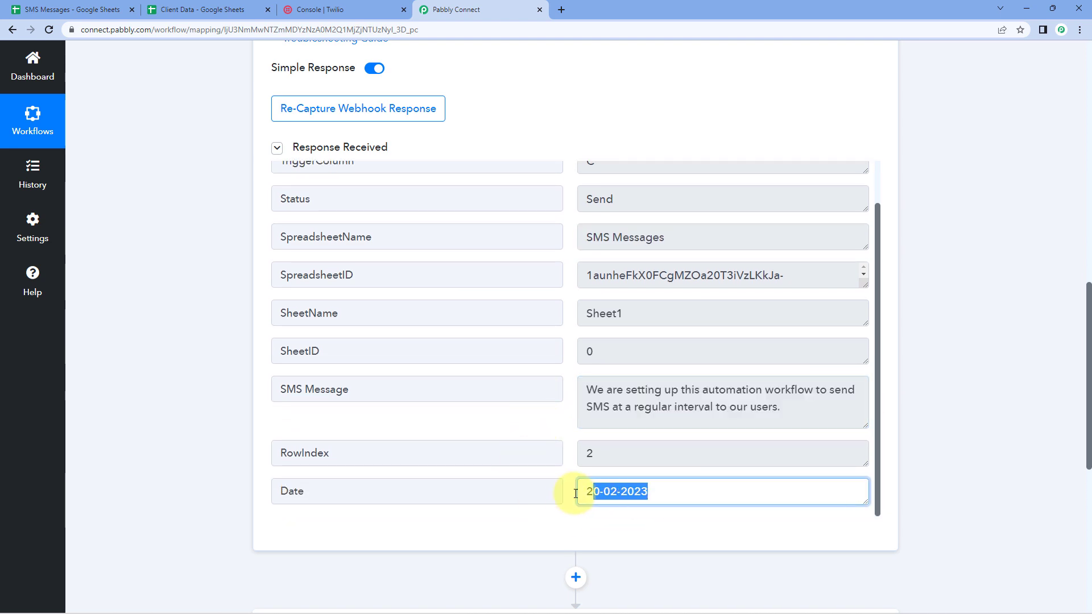
pyautogui.click(558, 456)
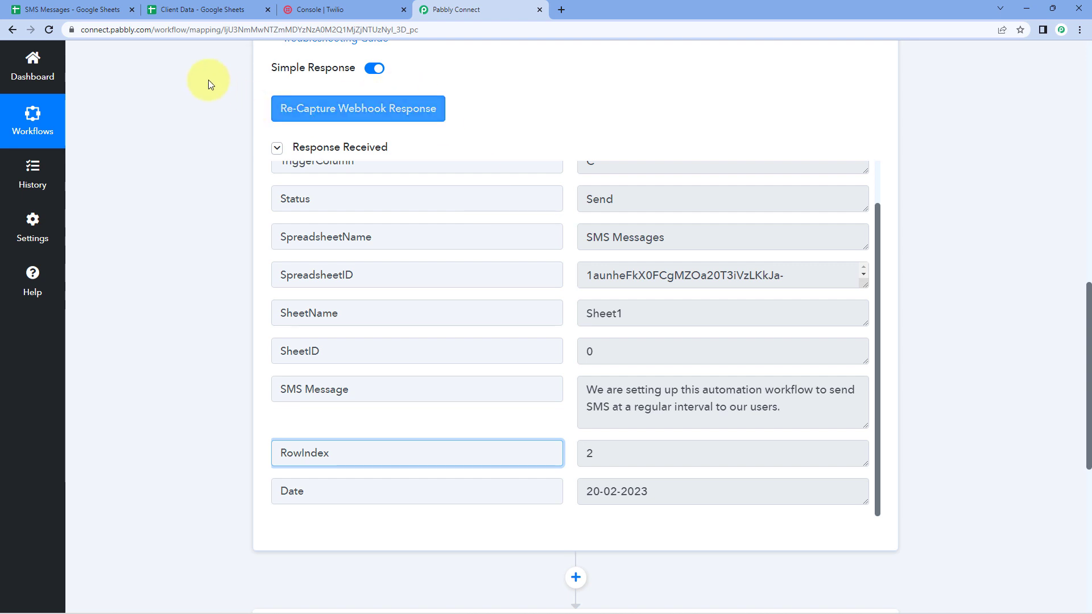
pyautogui.click(60, 9)
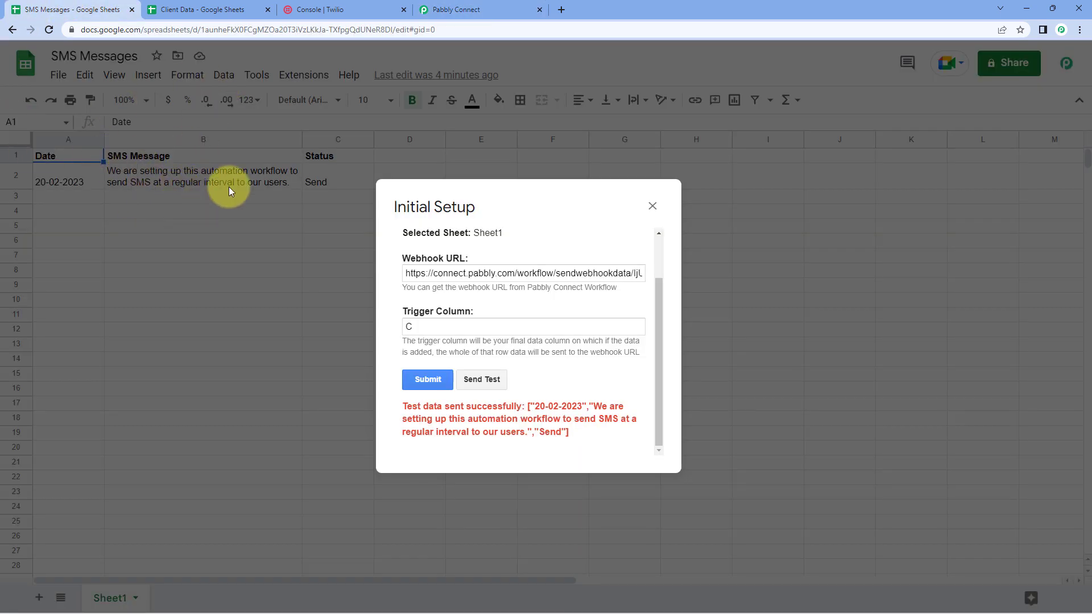
pyautogui.click(492, 10)
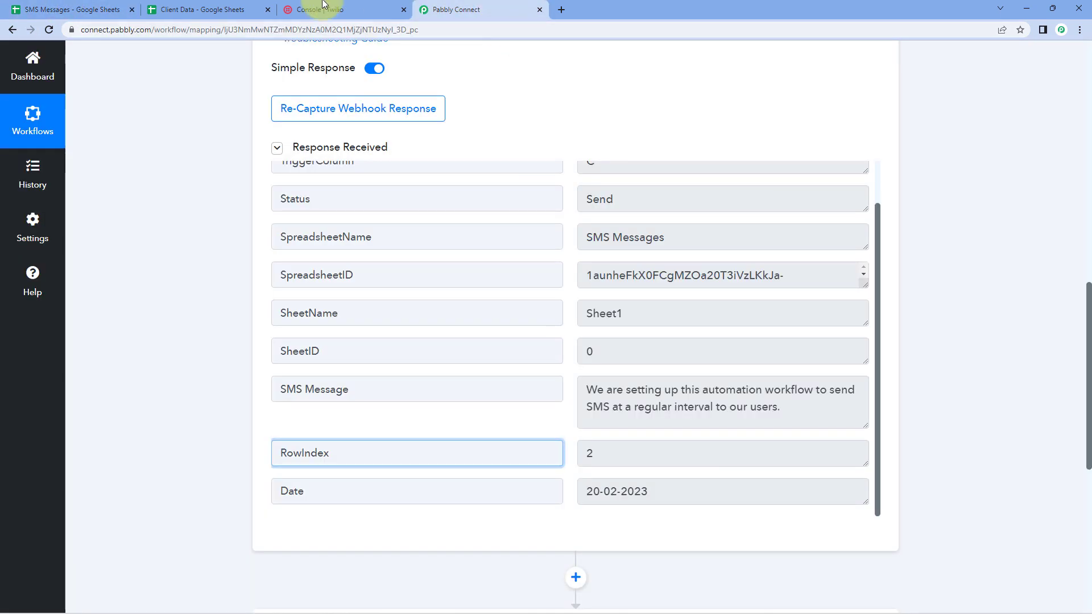
# Switch to the SMS Messages sheet, submit and close the Initial Setup, and enable Send On Event in the Pabbly Connect Webhooks add-on.
pyautogui.click(76, 6)
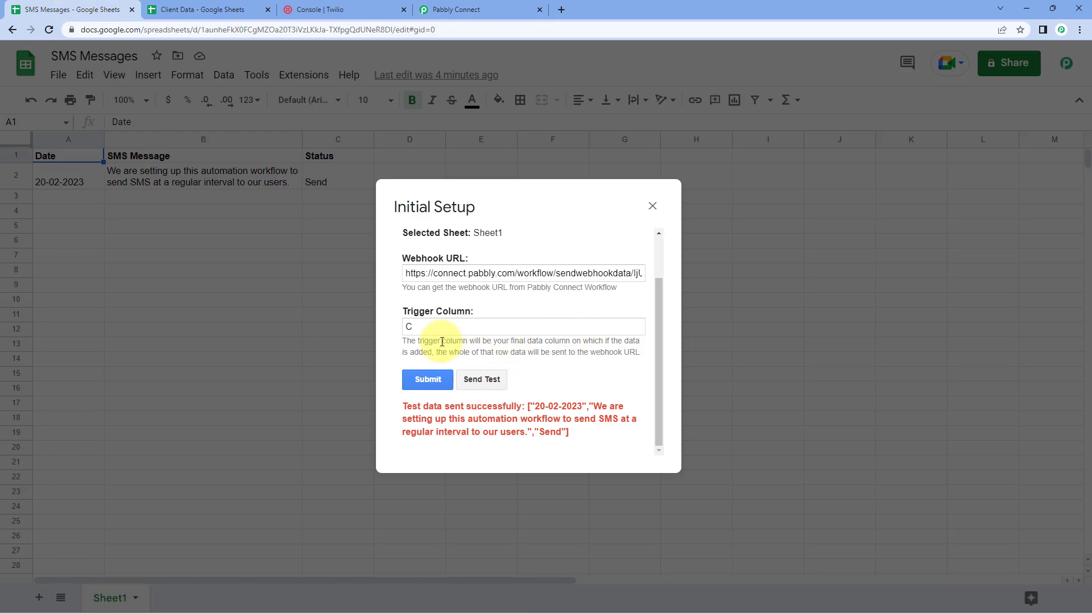
pyautogui.click(427, 380)
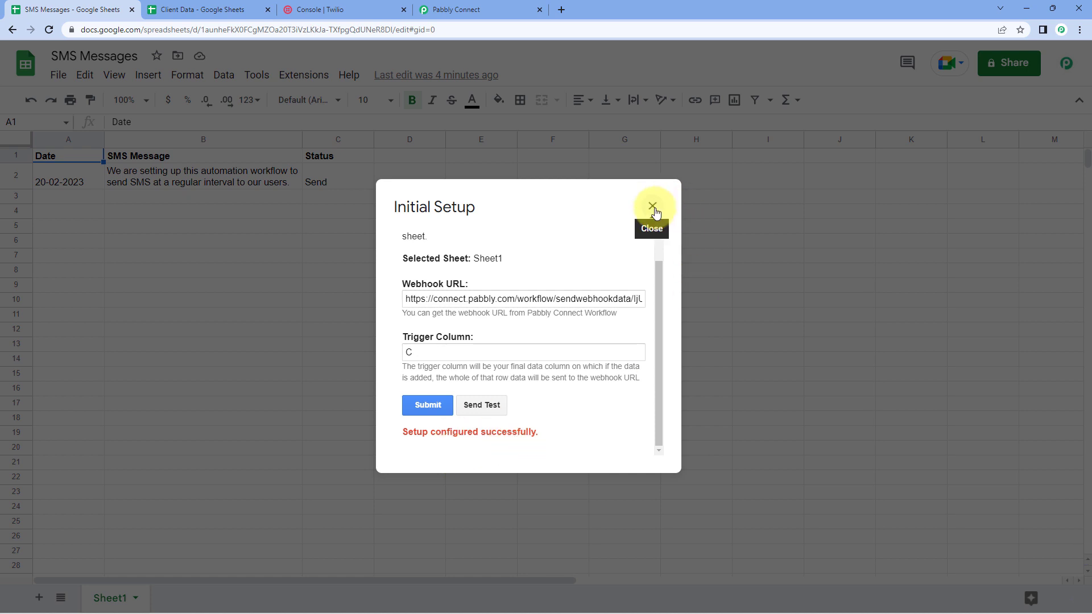
pyautogui.click(652, 206)
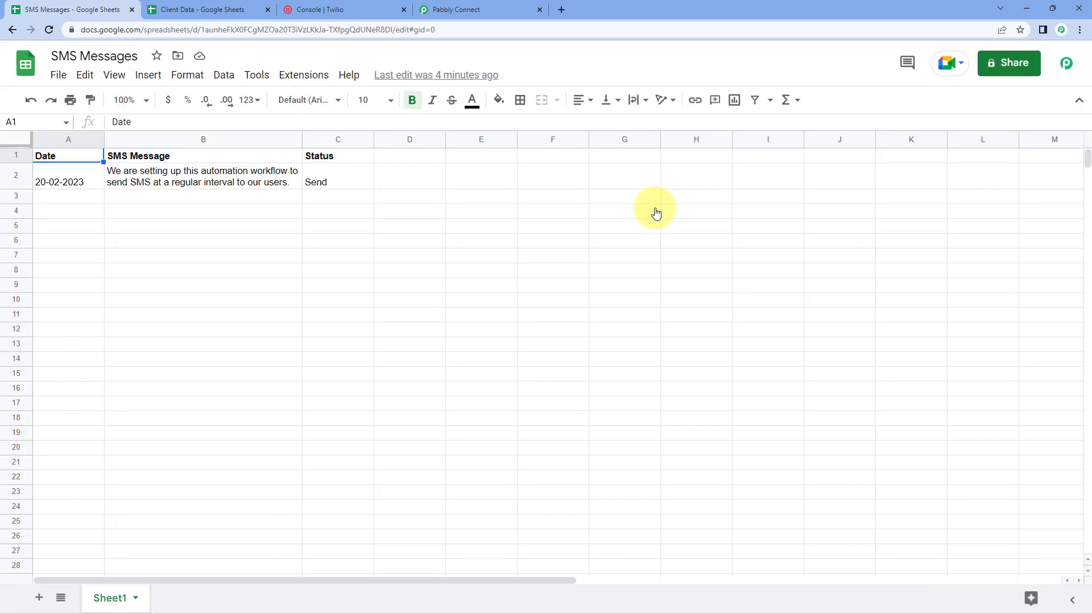
pyautogui.click(315, 76)
pyautogui.moveTo(353, 260)
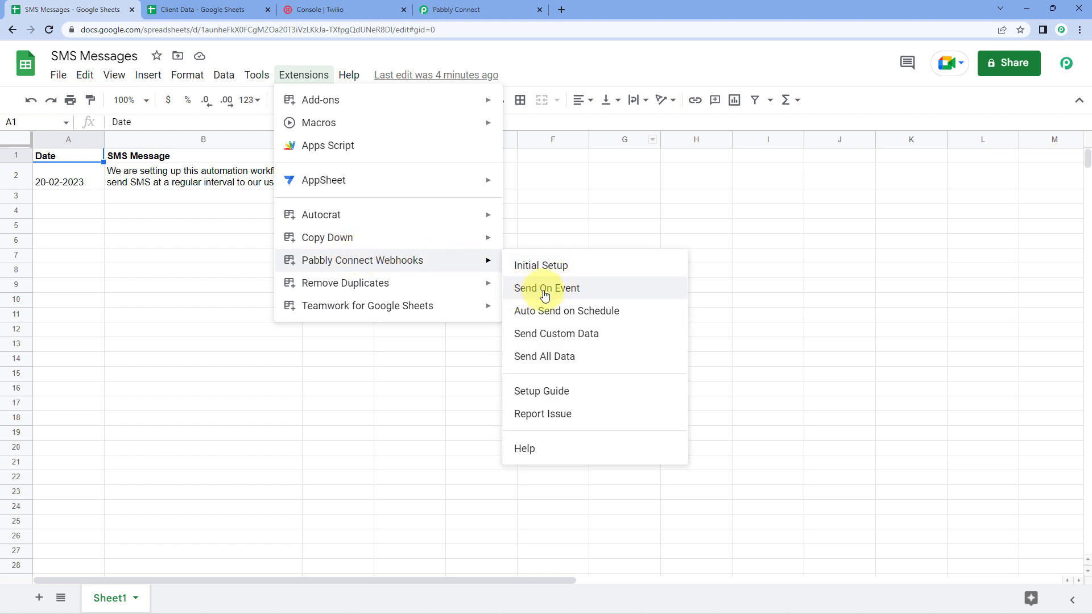
pyautogui.click(514, 292)
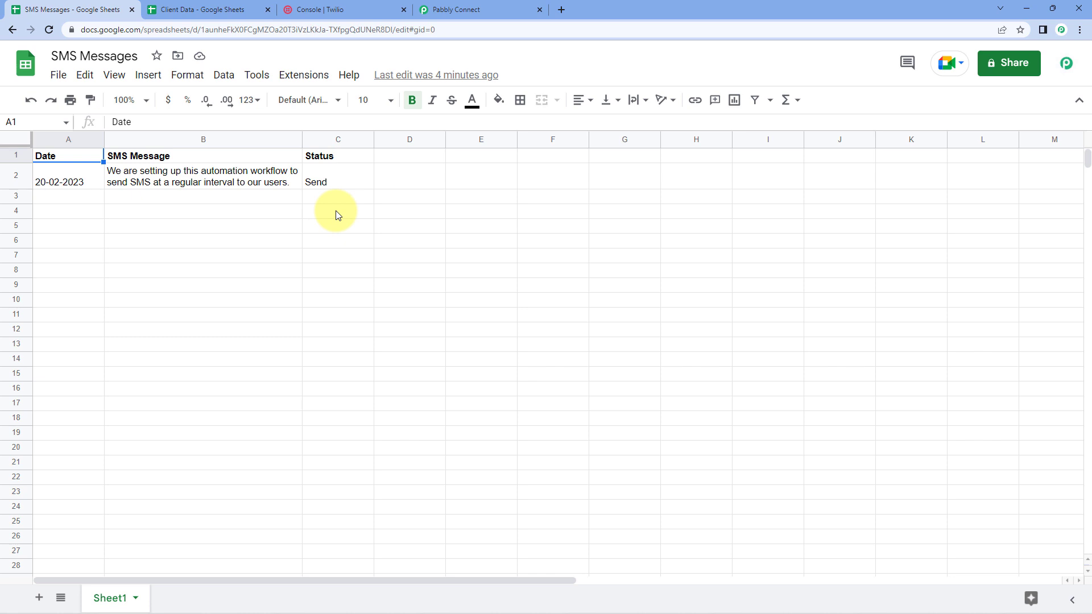
# Review the captured webhook response in Pabbly Connect alongside the SMS Messages row and the client list in the Client Data sheet.
pyautogui.click(457, 9)
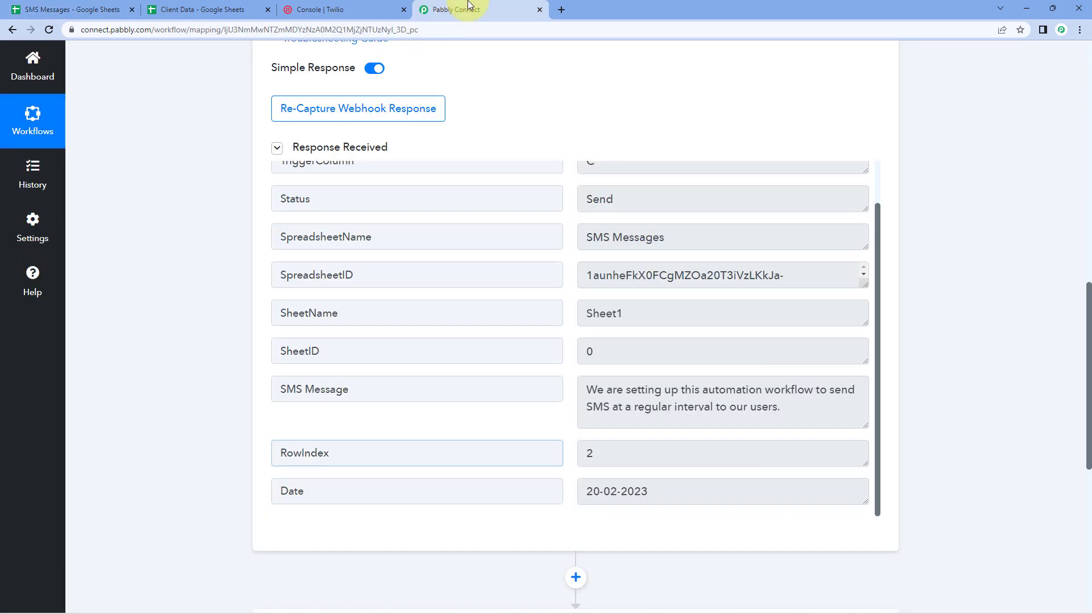
pyautogui.scroll(1, 555, 112)
pyautogui.click(69, 9)
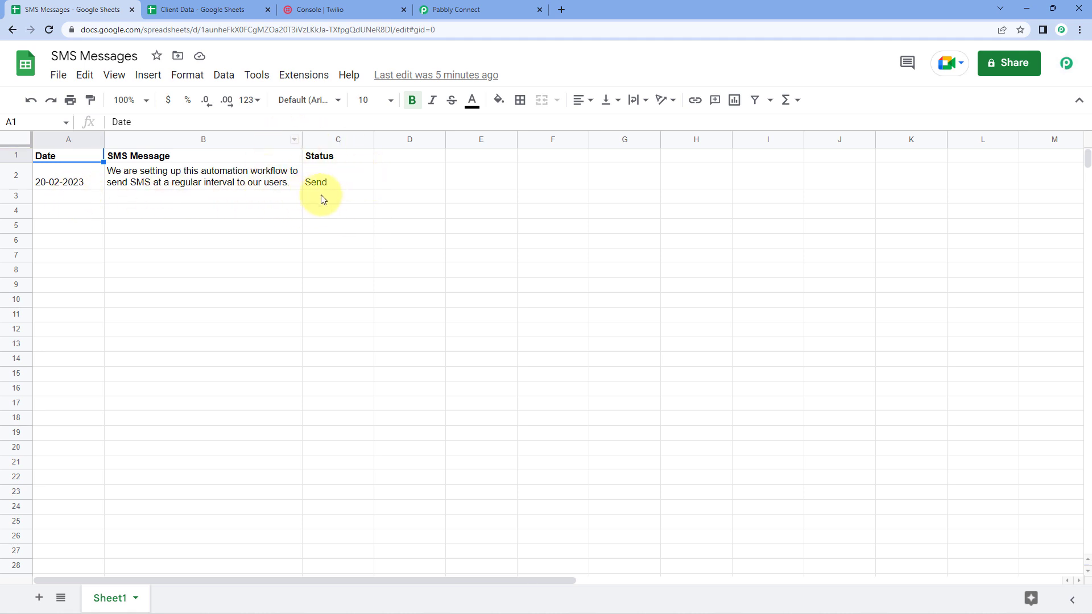
pyautogui.click(478, 7)
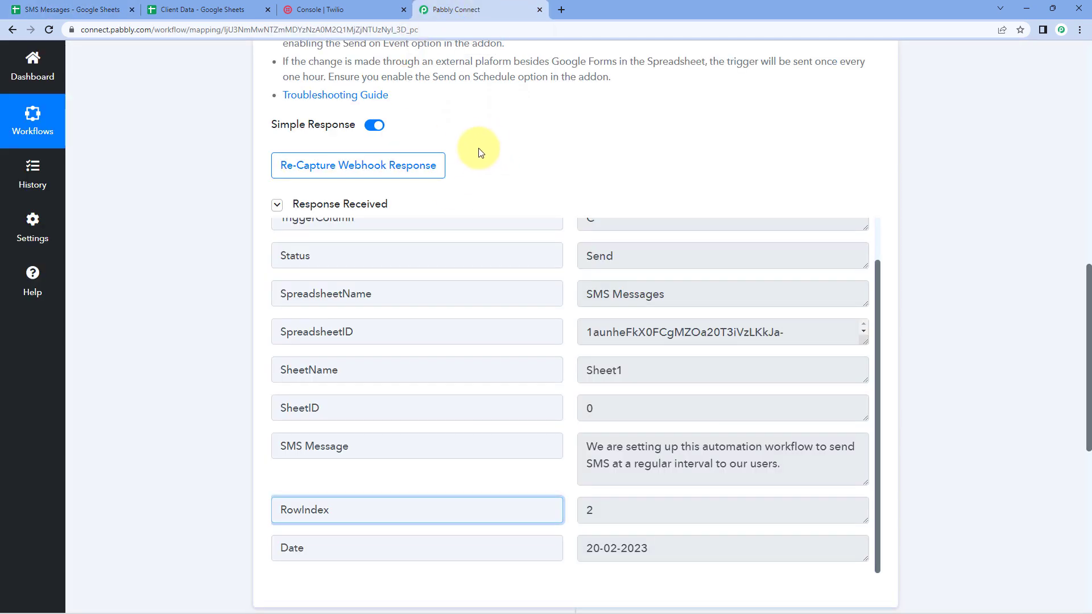
pyautogui.click(220, 8)
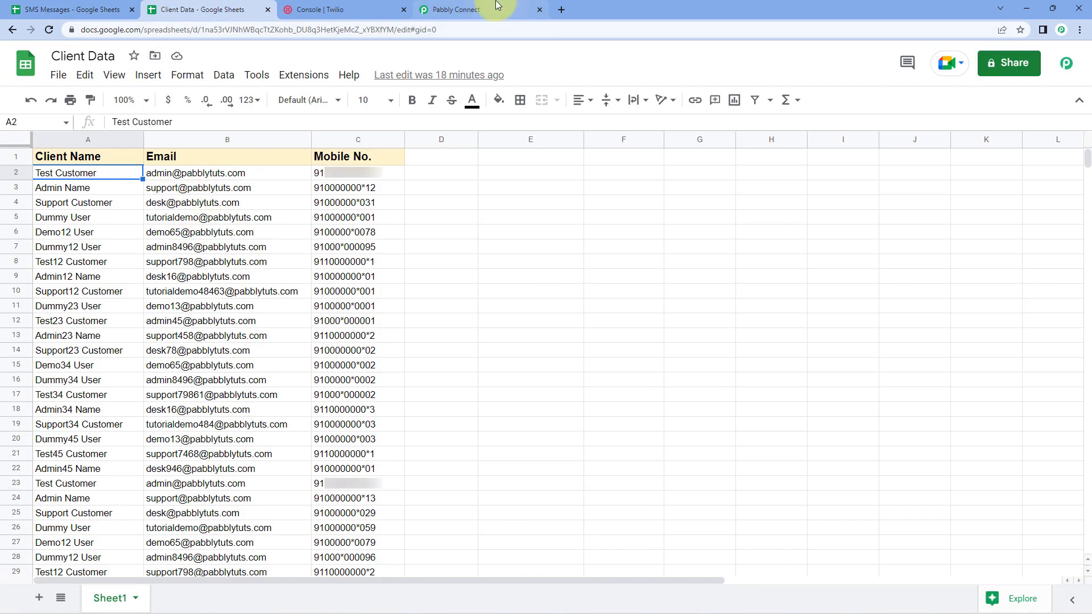
pyautogui.click(478, 8)
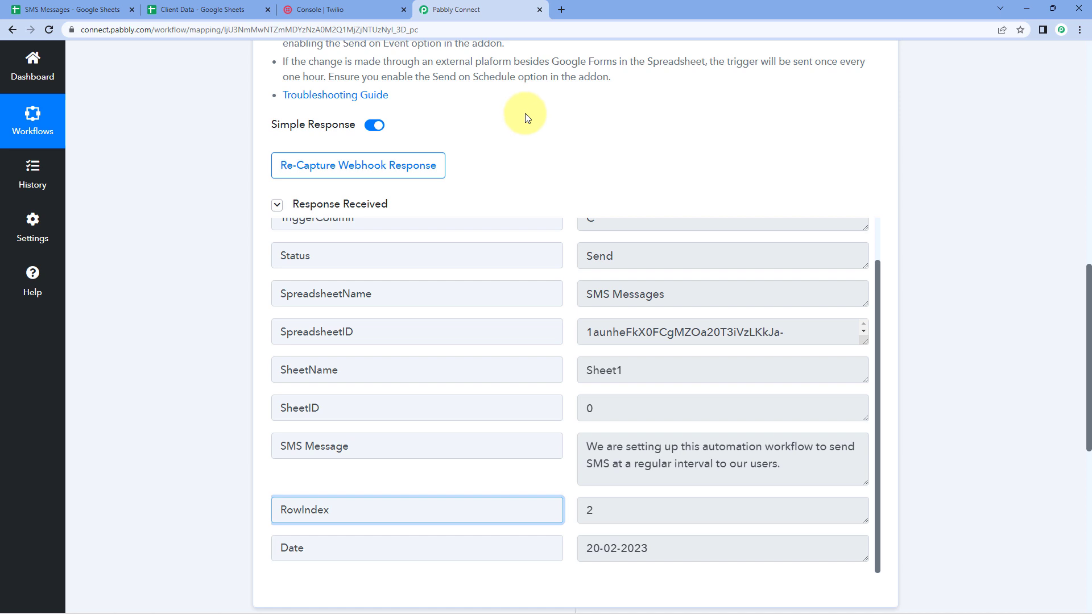
pyautogui.scroll(2, 558, 260)
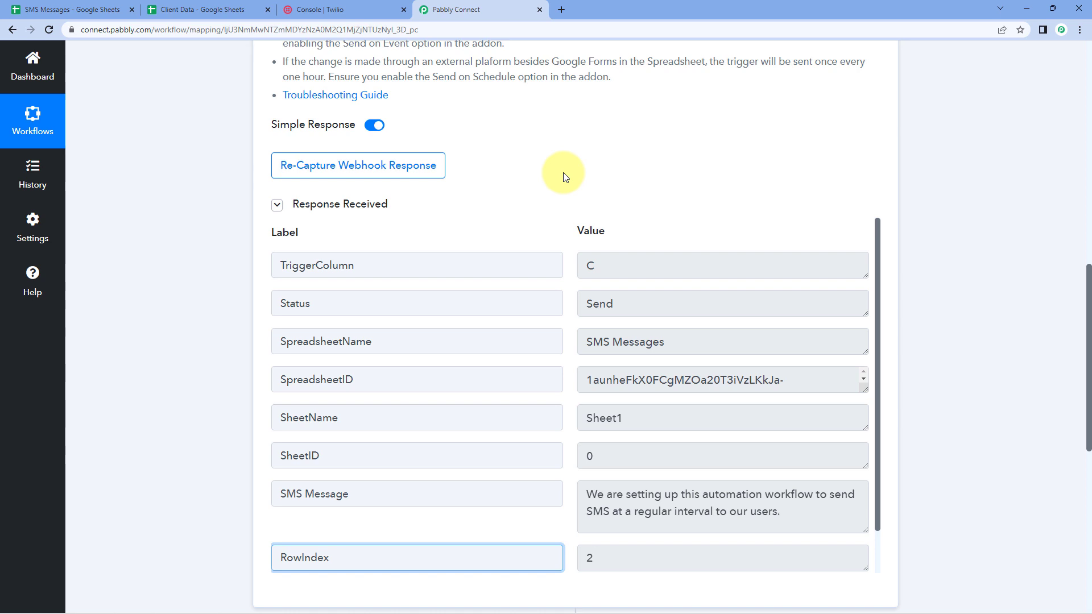
pyautogui.click(562, 172)
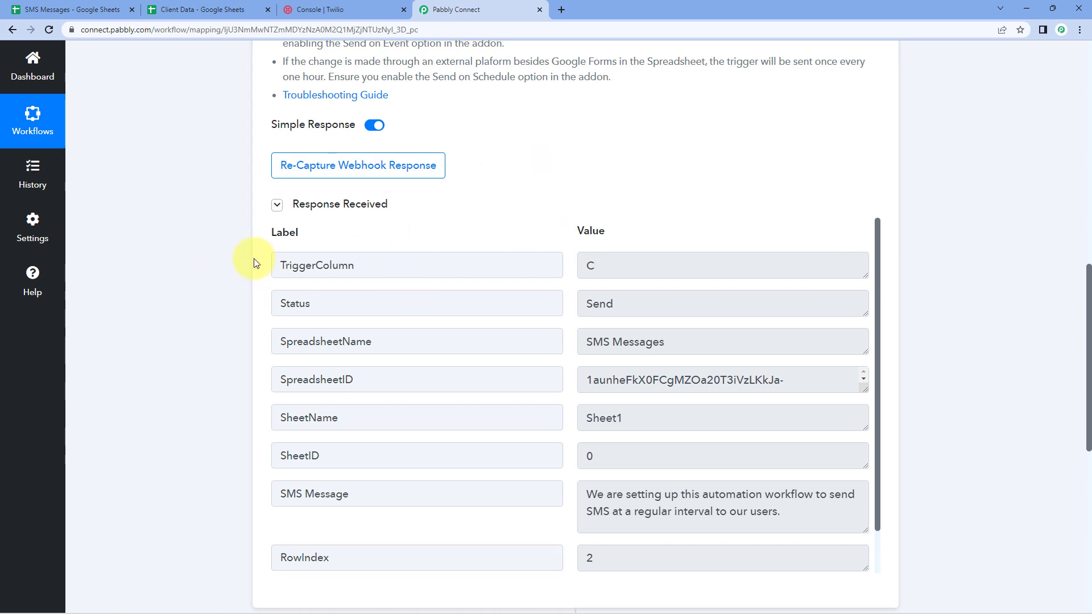
# Expand the workflow's second step, Choose Your Next Application, to show its available apps.
pyautogui.scroll(-5, 201, 260)
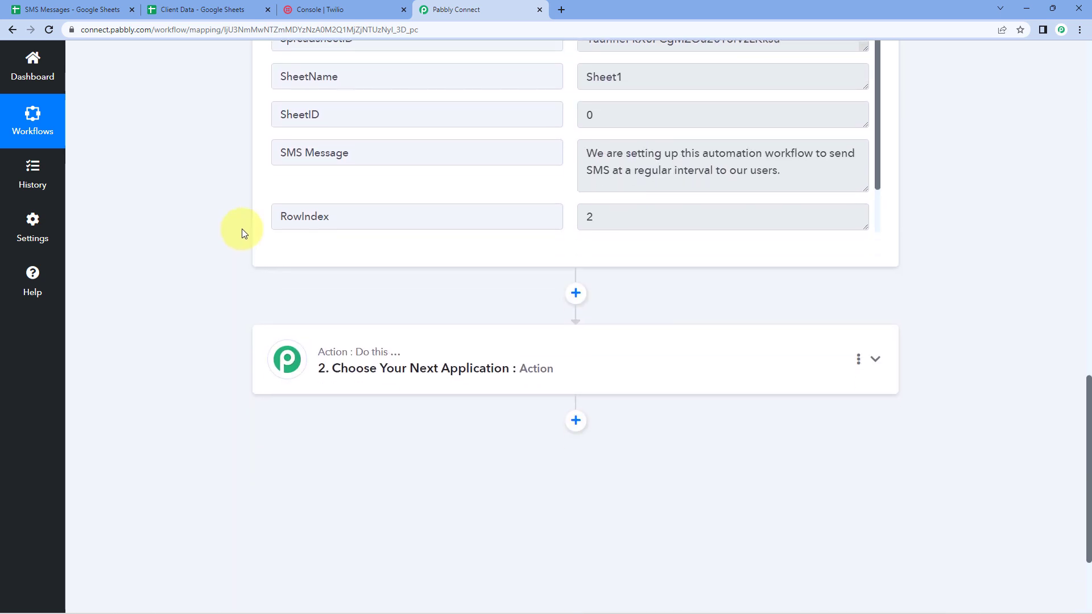
pyautogui.scroll(-3, 212, 200)
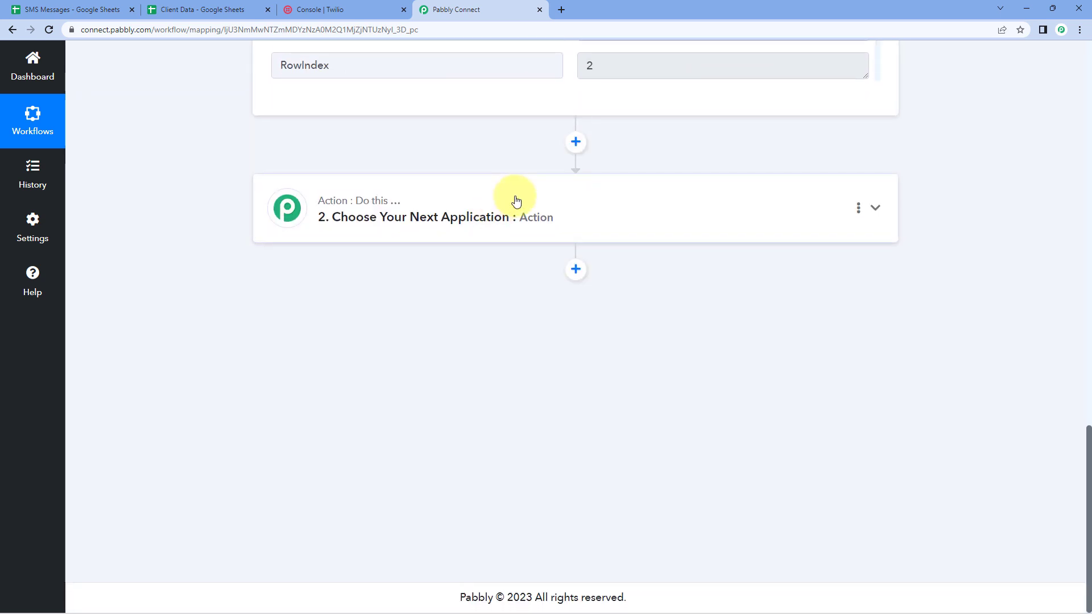
pyautogui.click(514, 199)
pyautogui.scroll(-2, 238, 269)
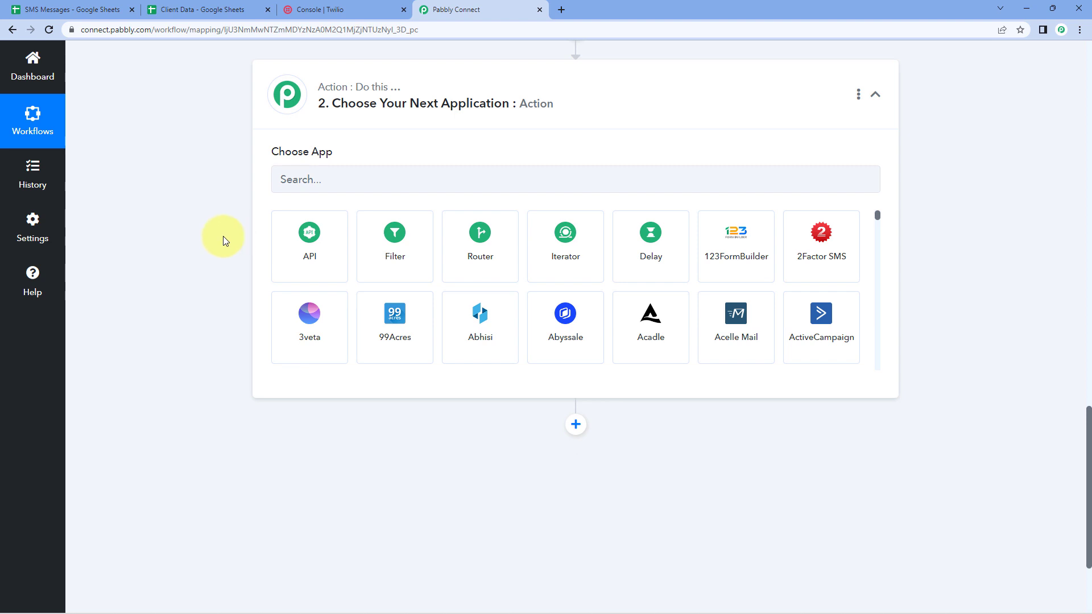
# Switch to the Client Data sheet and examine the client list in batches of ten: rows 2–11, 12–21 and 22–31.
pyautogui.click(219, 10)
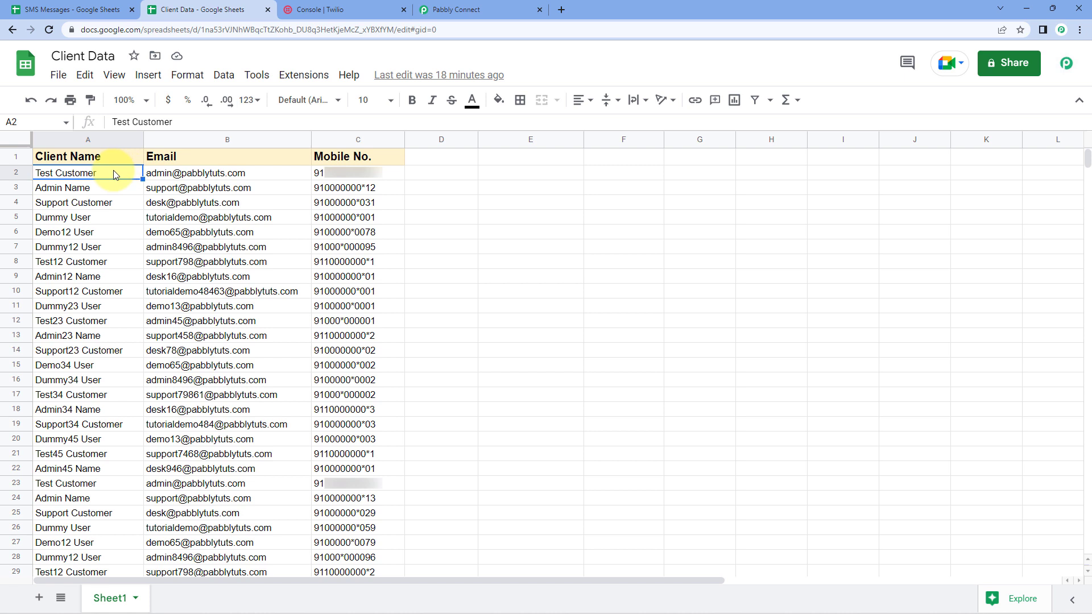
pyautogui.moveTo(114, 170); pyautogui.dragTo(135, 309)
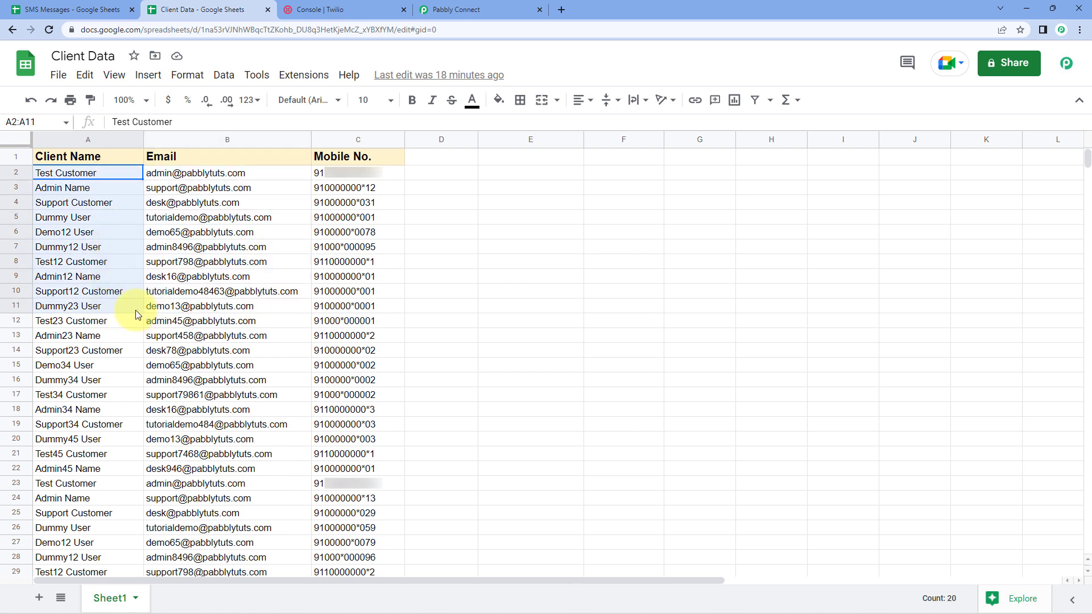
pyautogui.click(91, 10)
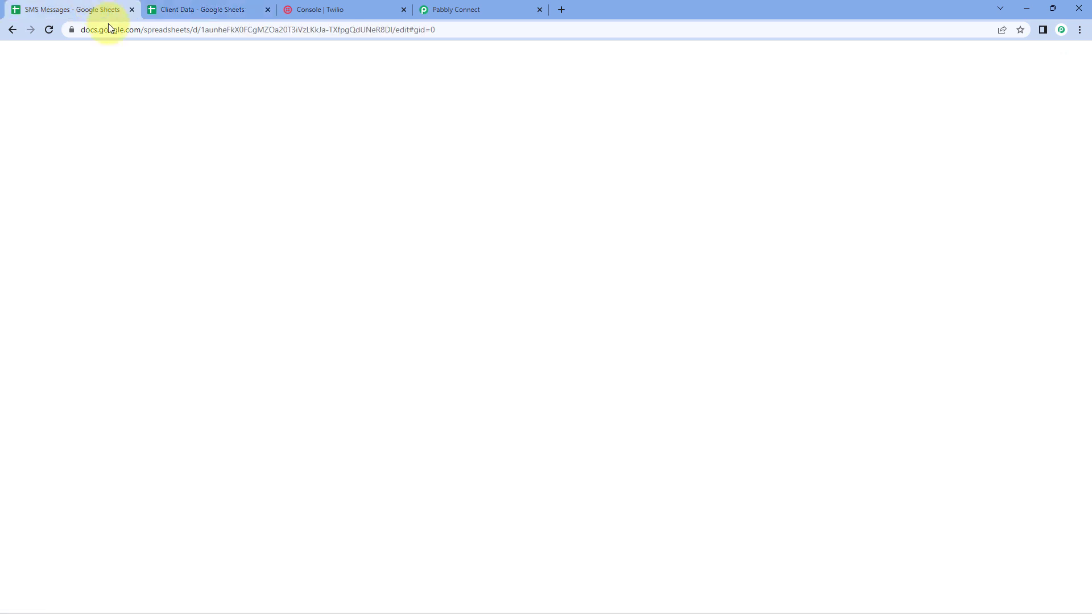
pyautogui.click(214, 7)
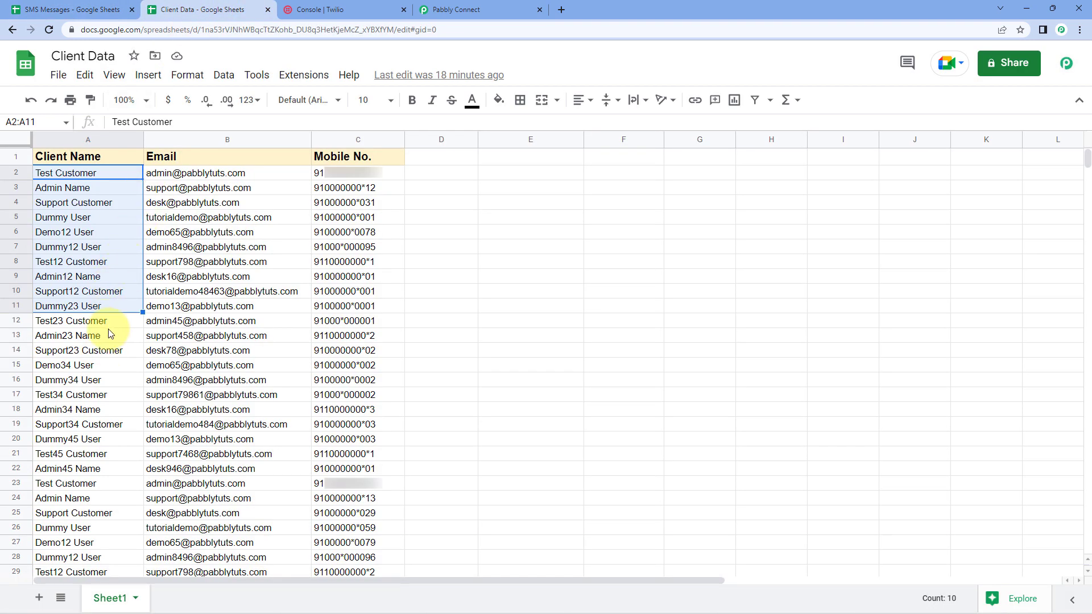
pyautogui.moveTo(118, 325); pyautogui.dragTo(114, 453)
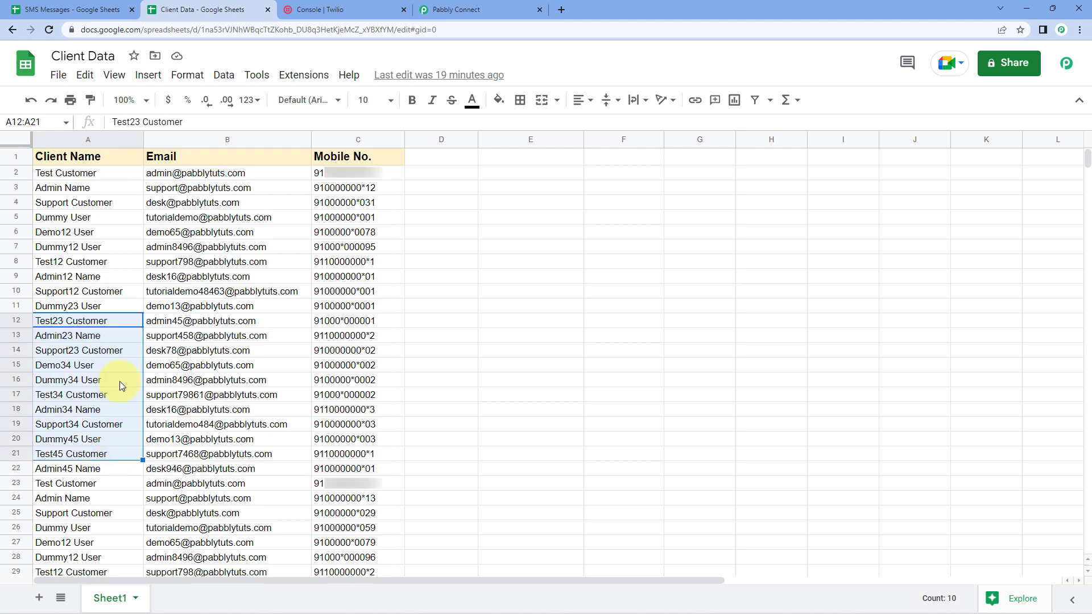
pyautogui.scroll(-3, 114, 341)
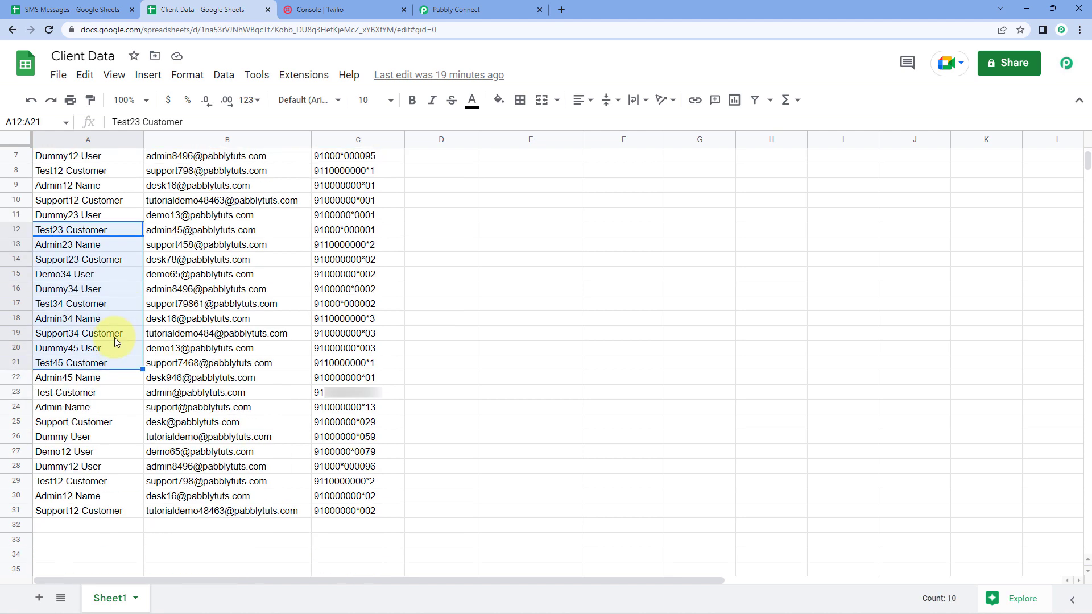
pyautogui.moveTo(112, 339); pyautogui.dragTo(111, 466)
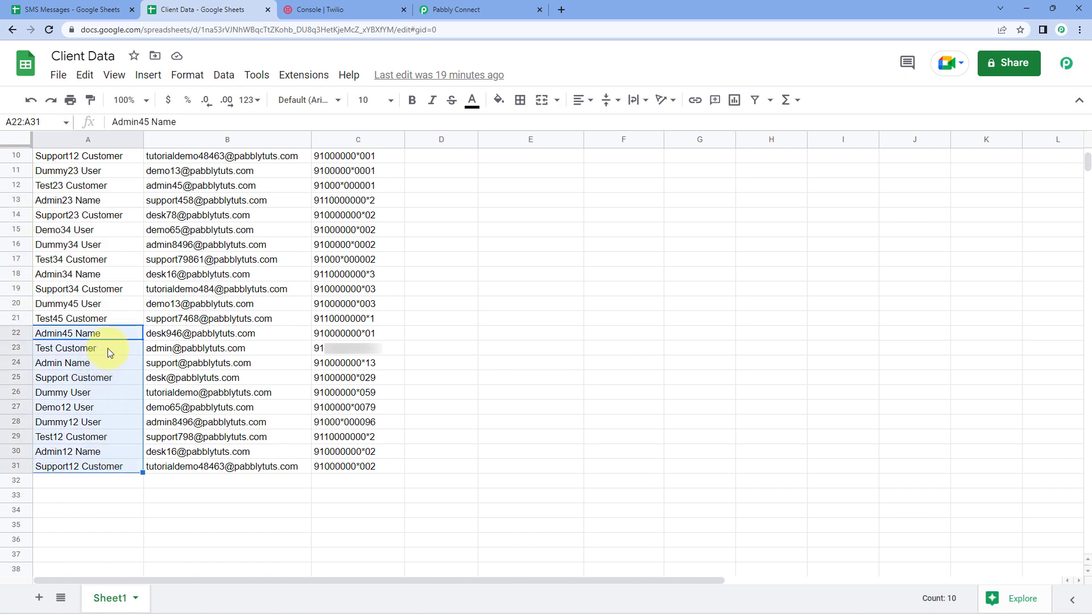
pyautogui.scroll(3, 107, 348)
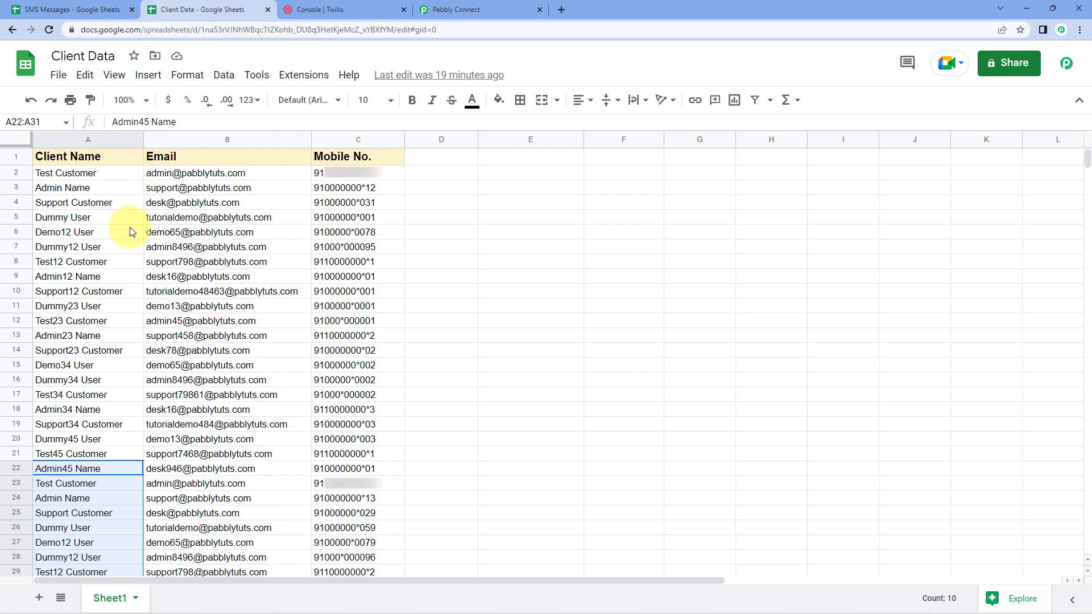
# Switch to Pabbly Connect and choose Router as the app for the action step.
pyautogui.click(455, 10)
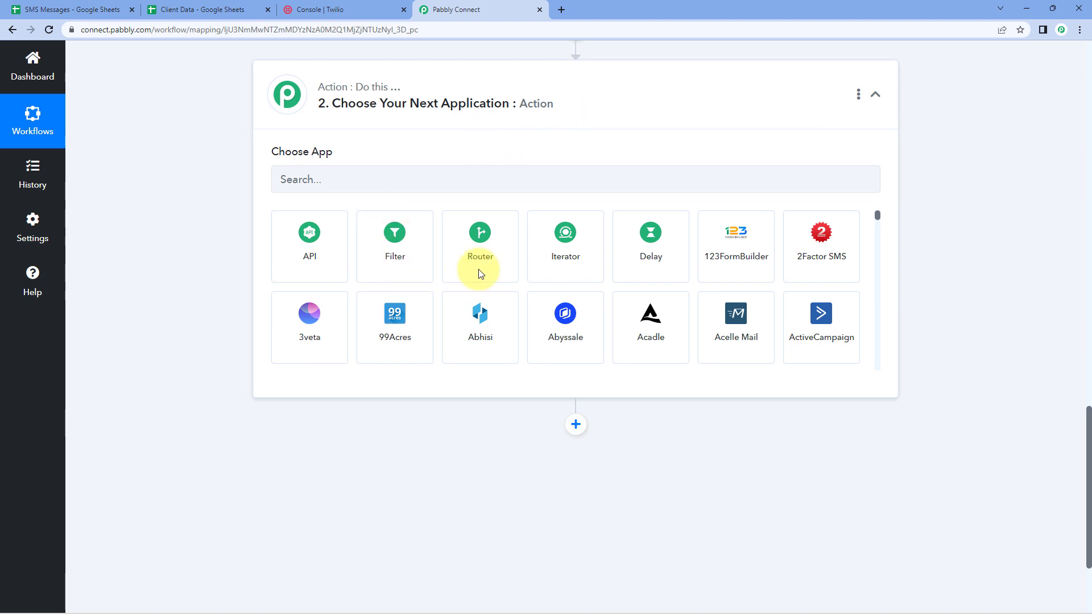
pyautogui.click(503, 250)
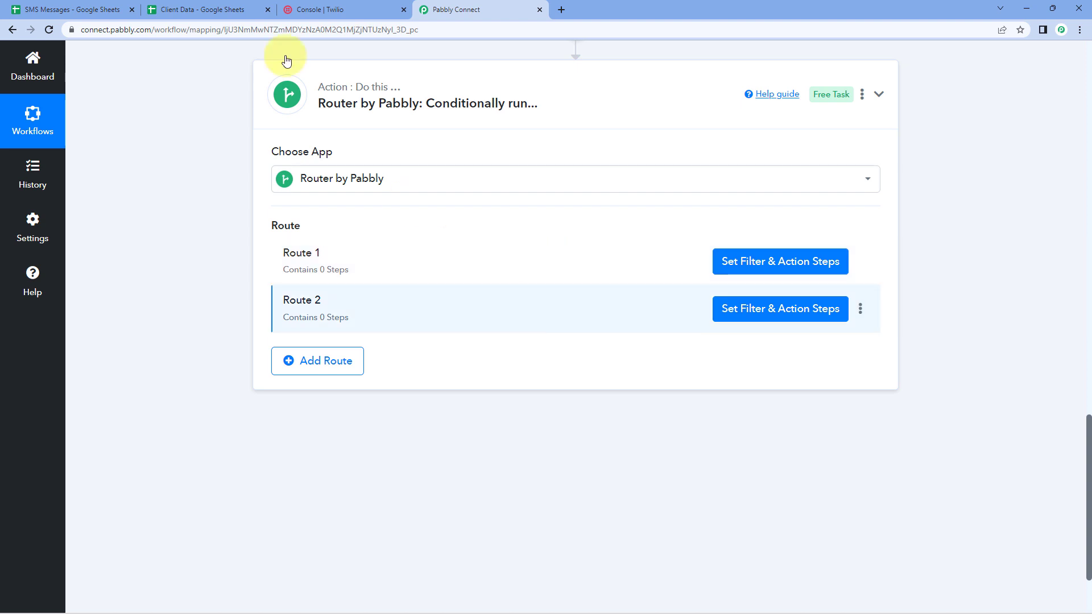
# Compare the Router's routes with the Client Data list and row 3 of the SMS Messages sheet.
pyautogui.click(185, 9)
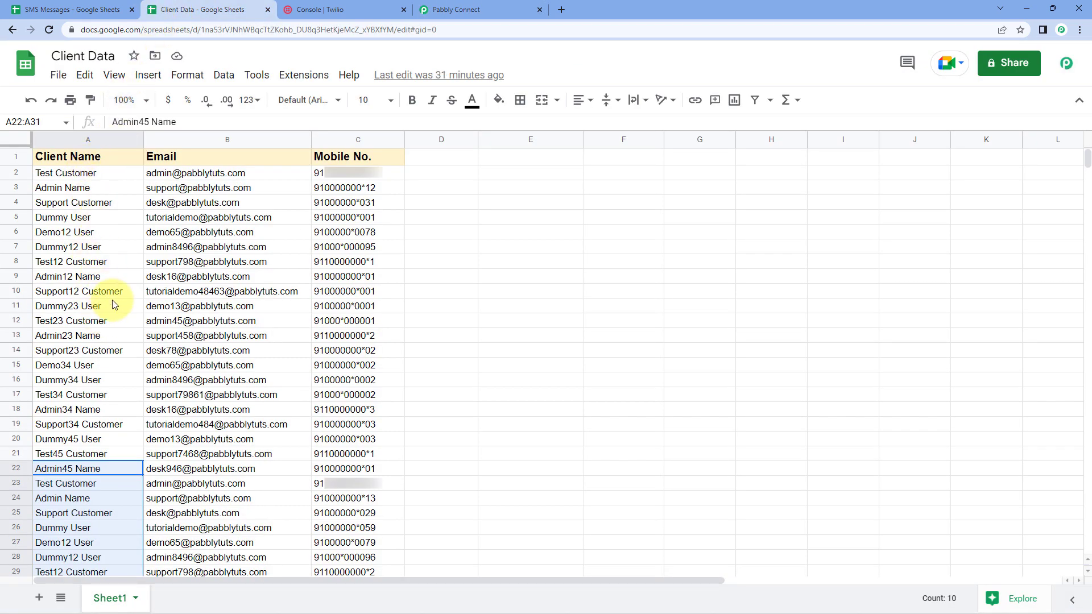
pyautogui.click(462, 10)
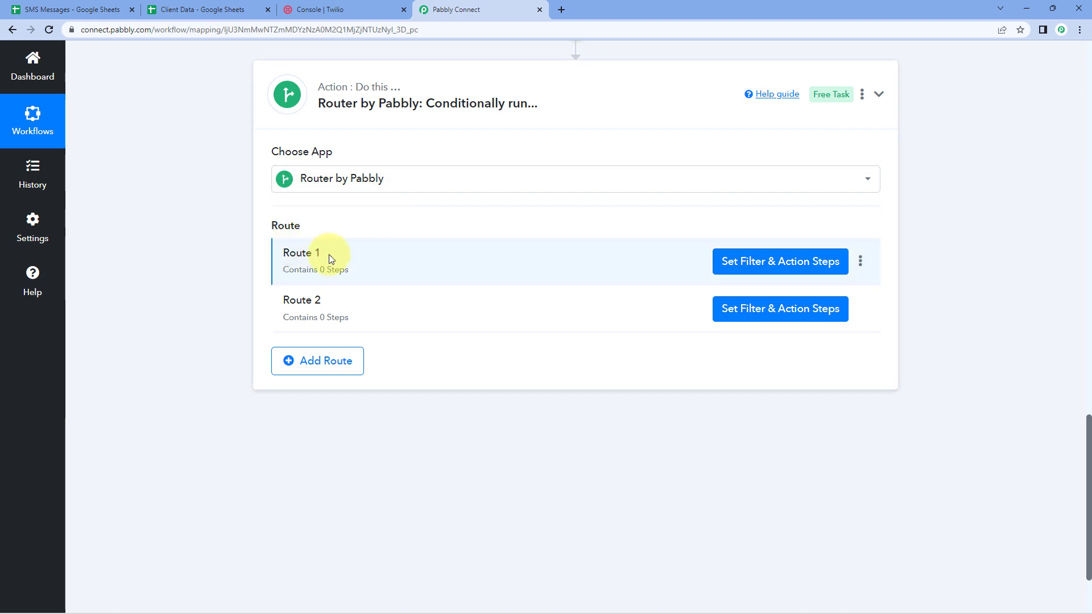
pyautogui.click(46, 10)
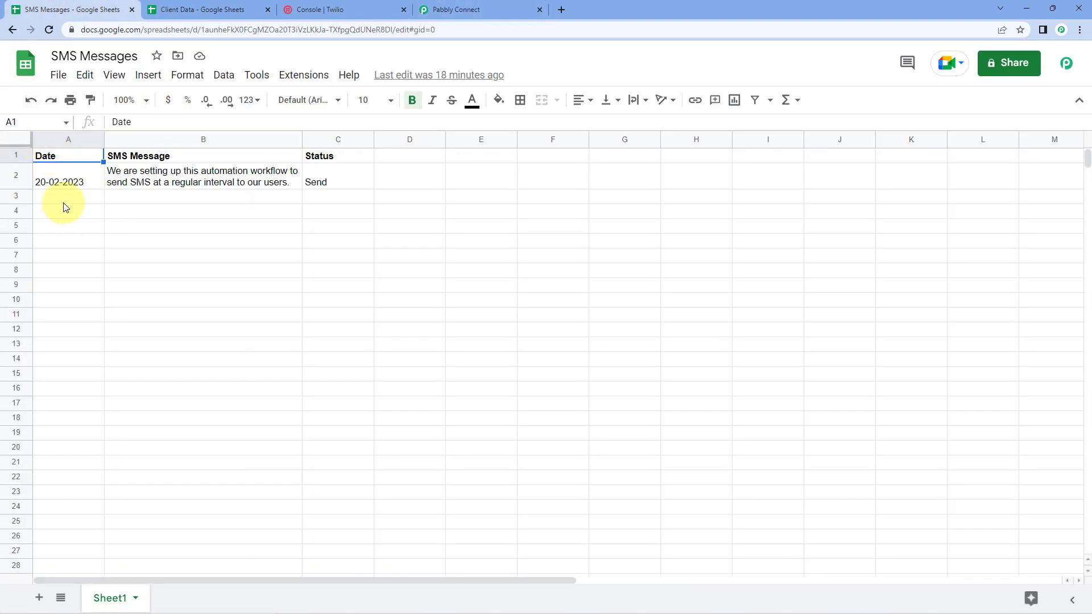
pyautogui.moveTo(66, 199); pyautogui.dragTo(315, 202)
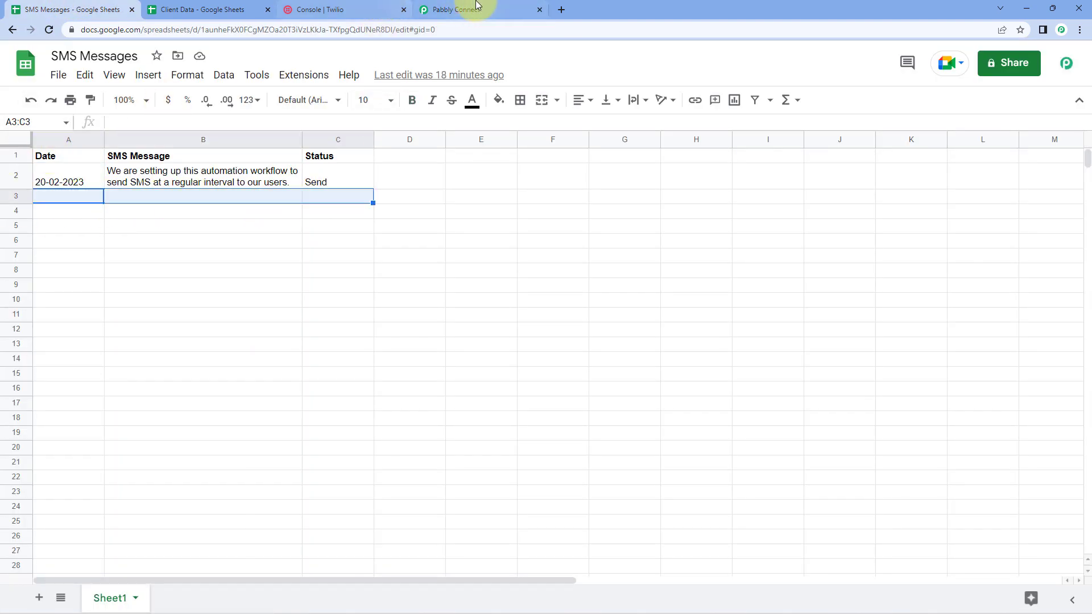
pyautogui.click(456, 8)
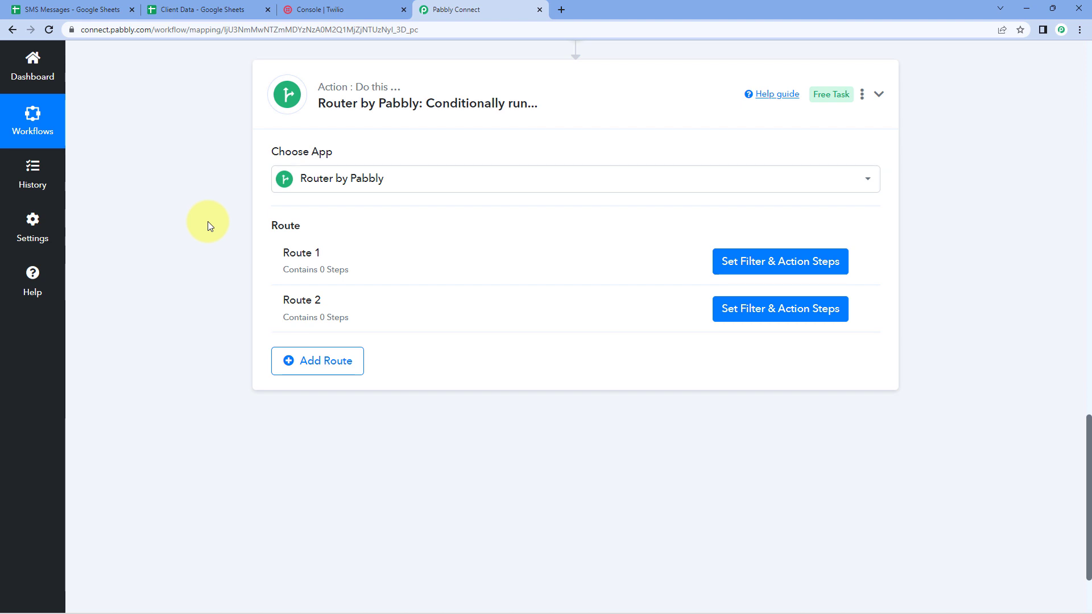
# Compare the Router's routes in Pabbly Connect with the second and third client batches in the Client Data sheet, rows 12–22 and from 23.
pyautogui.click(211, 10)
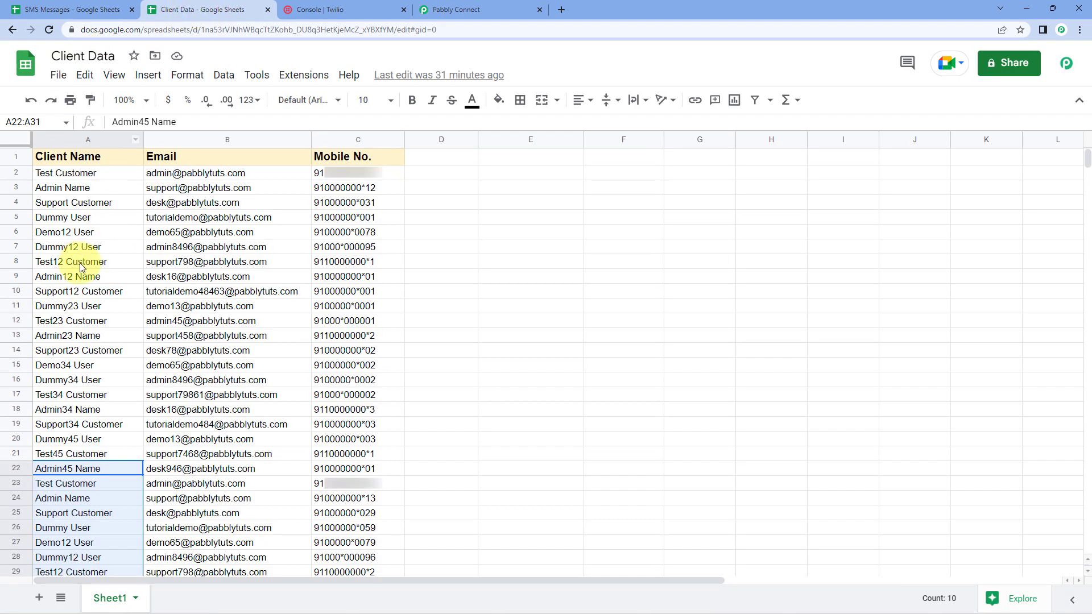
pyautogui.moveTo(84, 320); pyautogui.dragTo(91, 472)
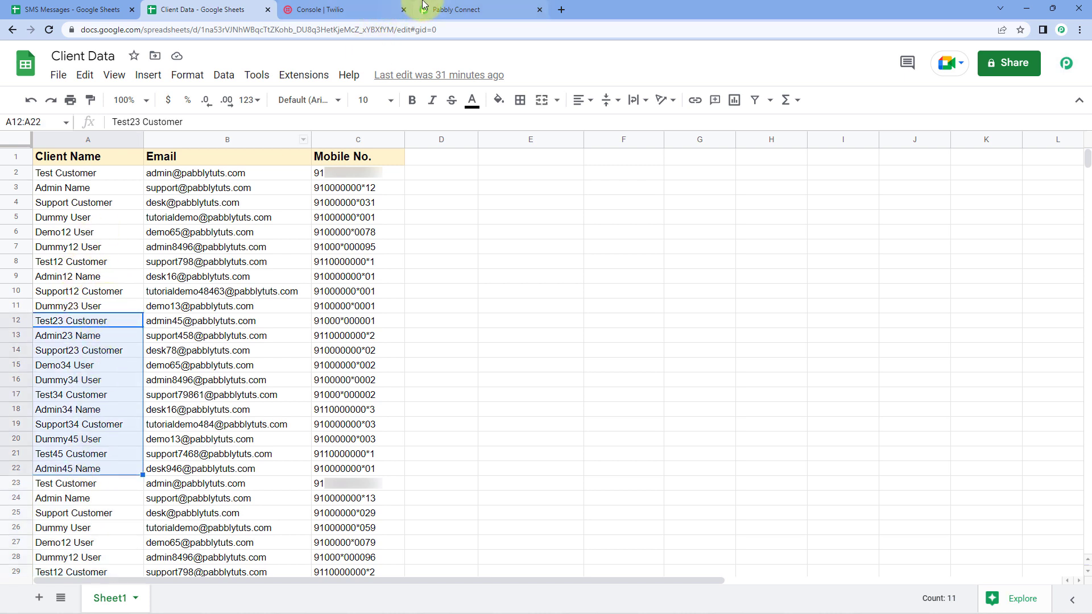
pyautogui.click(449, 10)
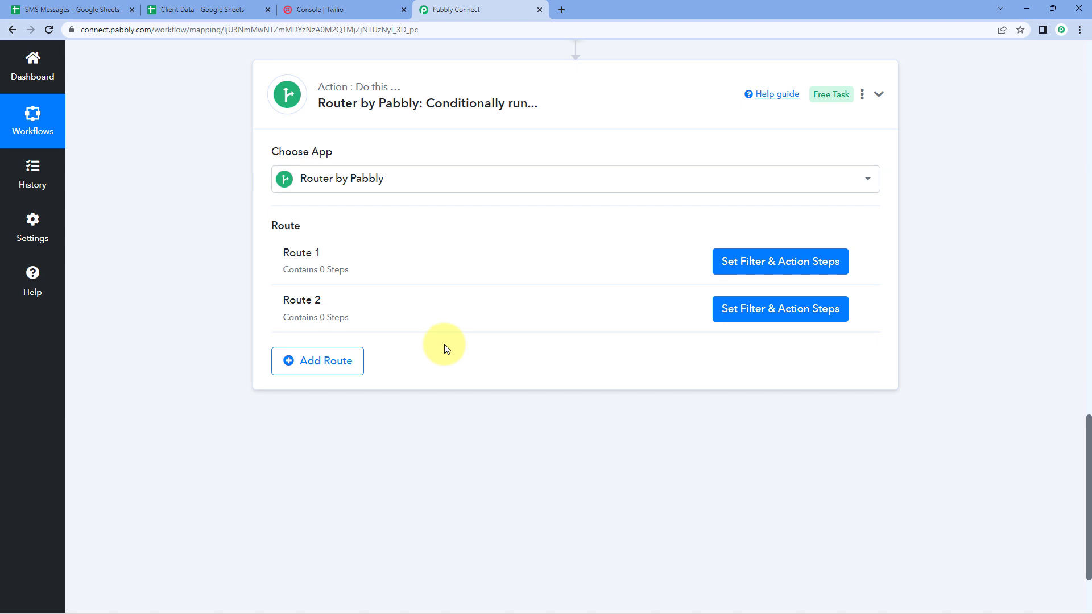
pyautogui.click(202, 10)
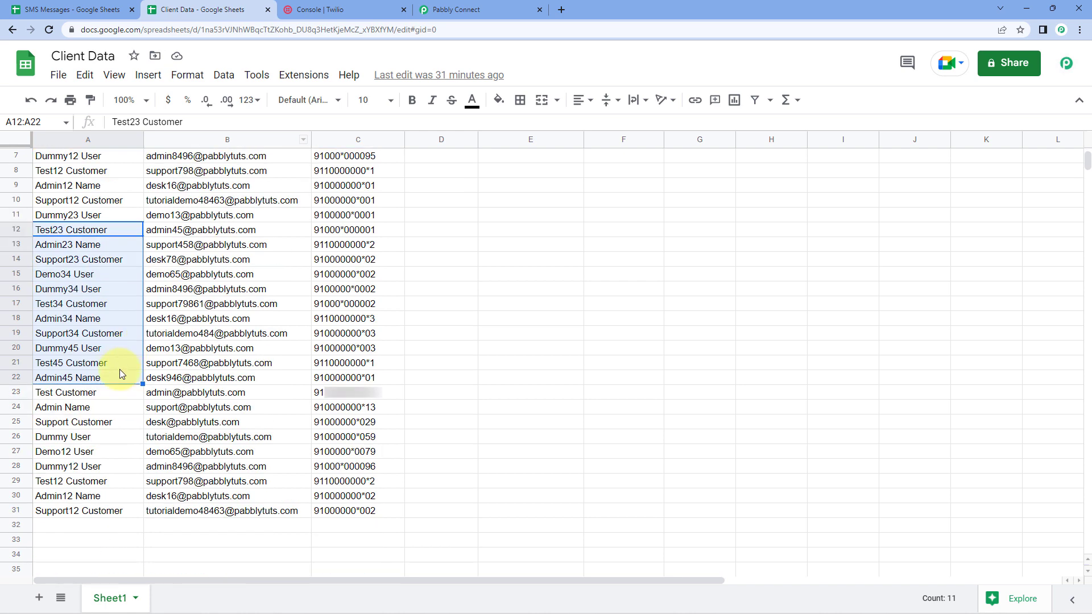
pyautogui.click(77, 396)
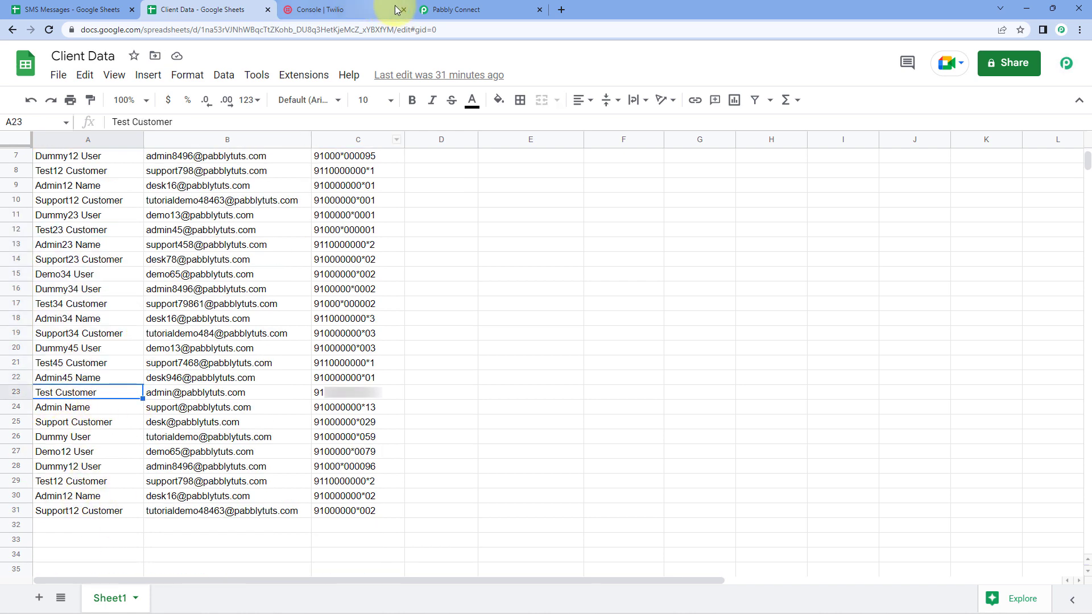
pyautogui.click(460, 8)
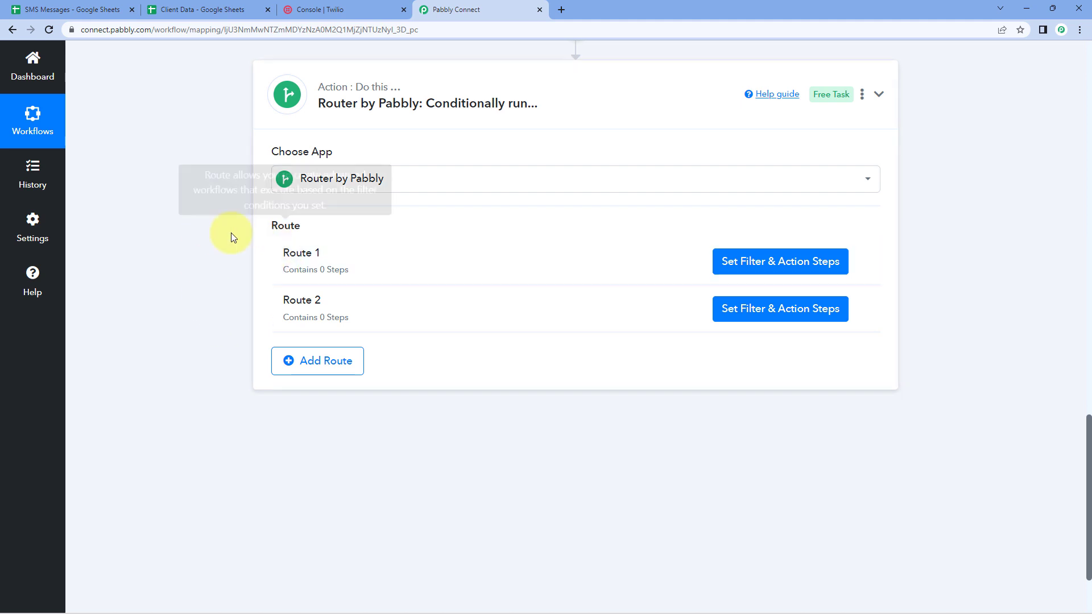
pyautogui.click(205, 10)
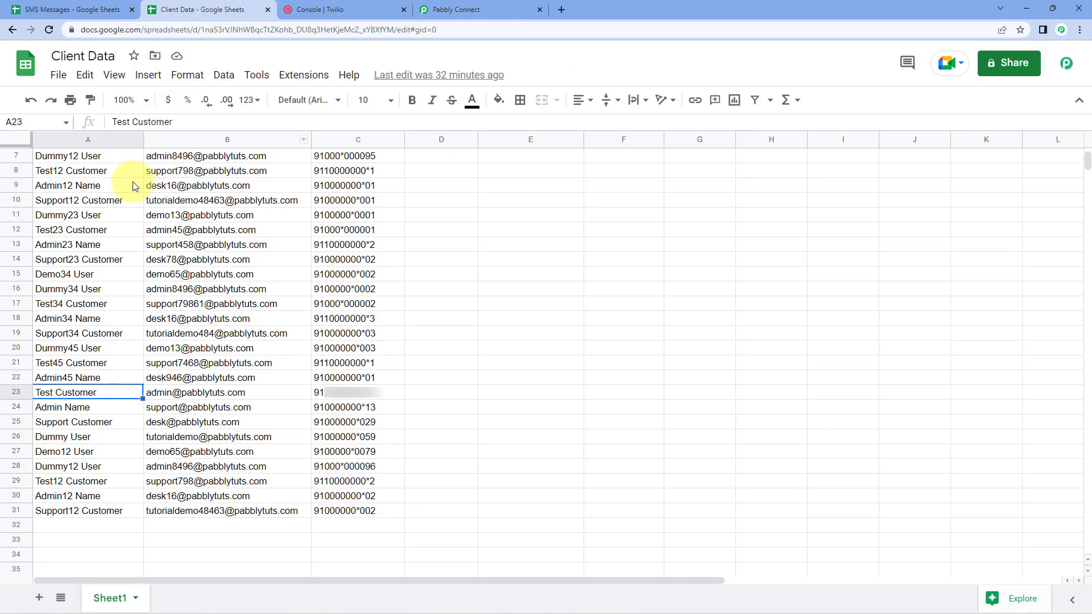
pyautogui.scroll(3, 120, 188)
pyautogui.click(482, 9)
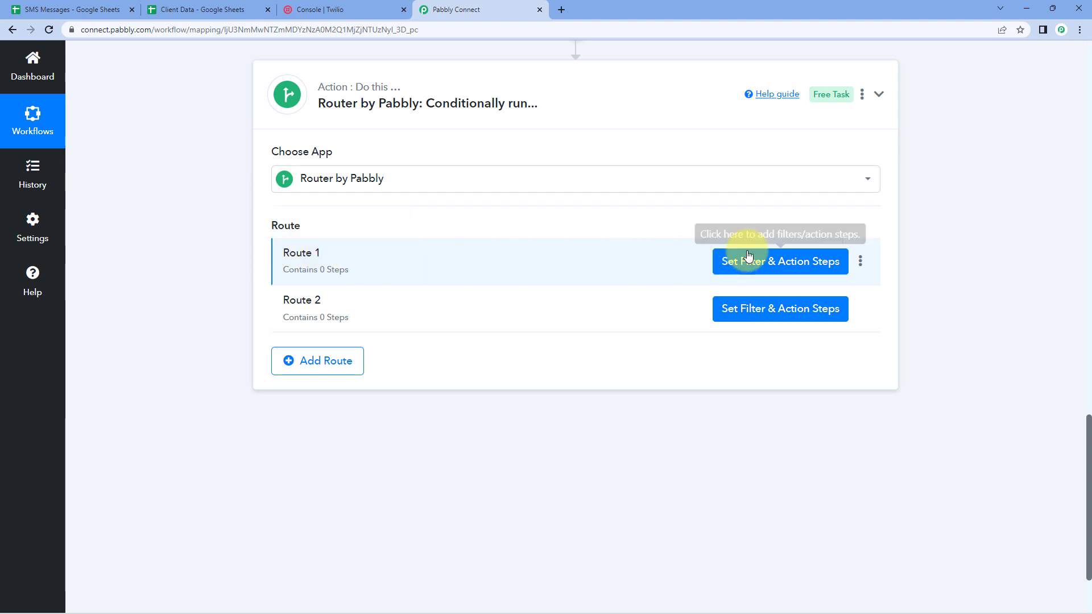
# Open Route 1's filter and action steps, and check row 2's message and status in the SMS Messages sheet.
pyautogui.click(769, 261)
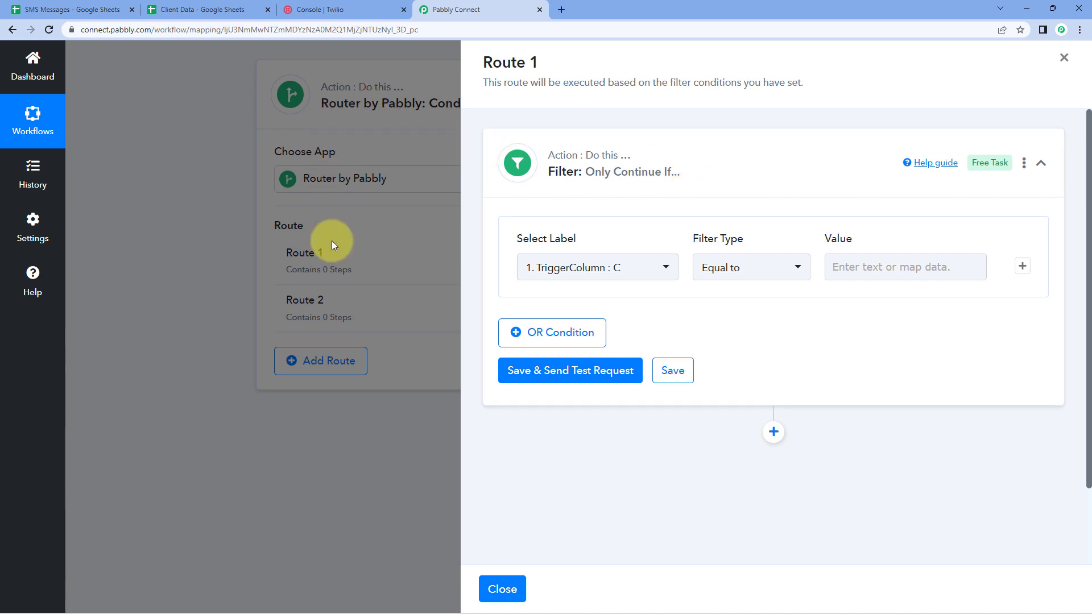
pyautogui.click(74, 9)
pyautogui.click(300, 173)
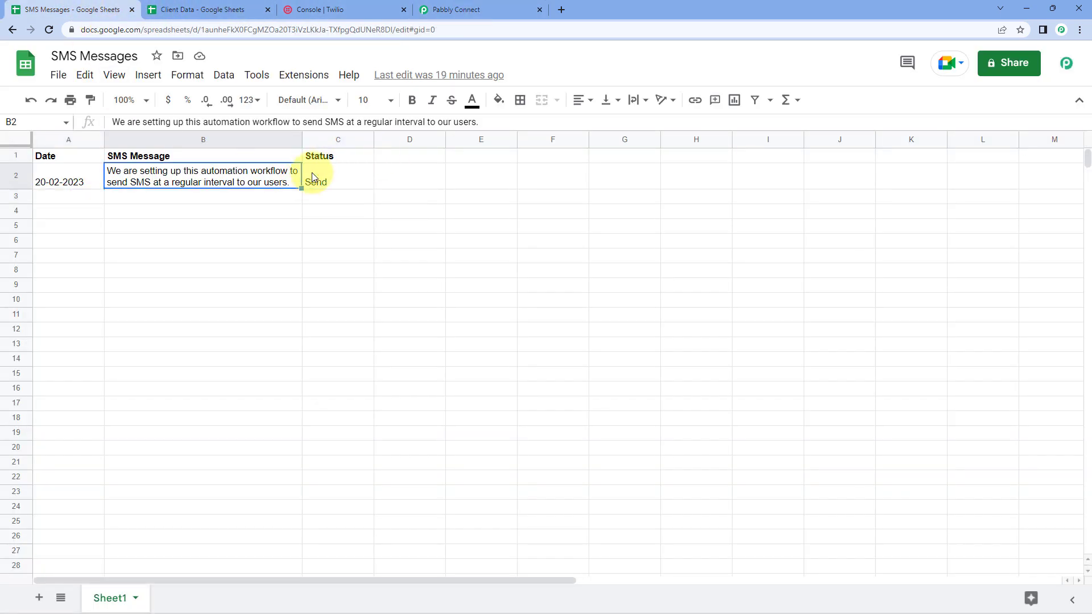
pyautogui.click(338, 179)
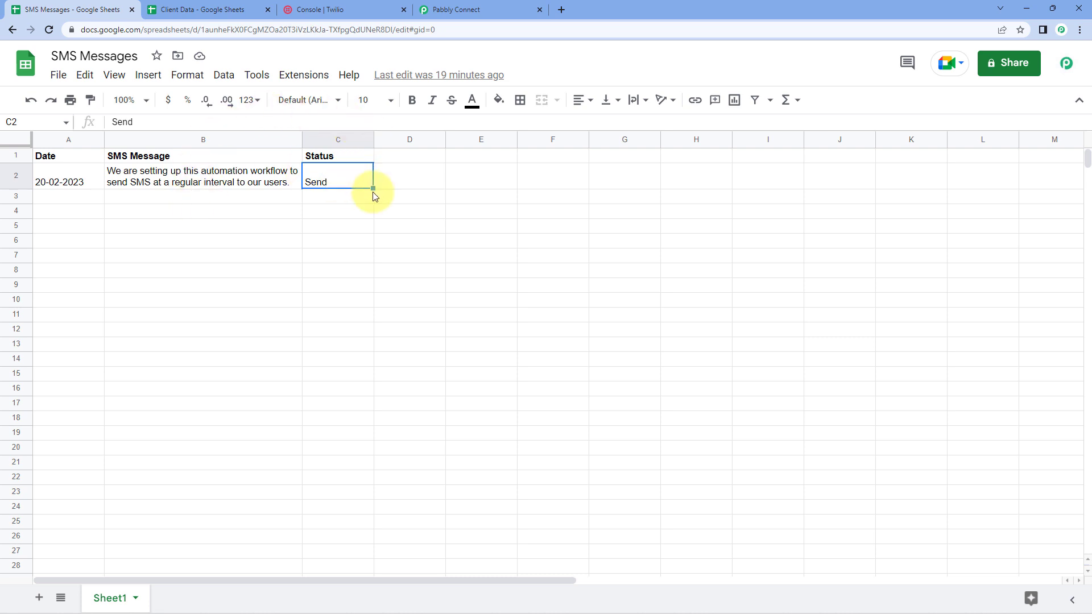
# Switch to Pabbly Connect and set Route 1's filter label to Status from the Google Sheets trigger.
pyautogui.click(490, 8)
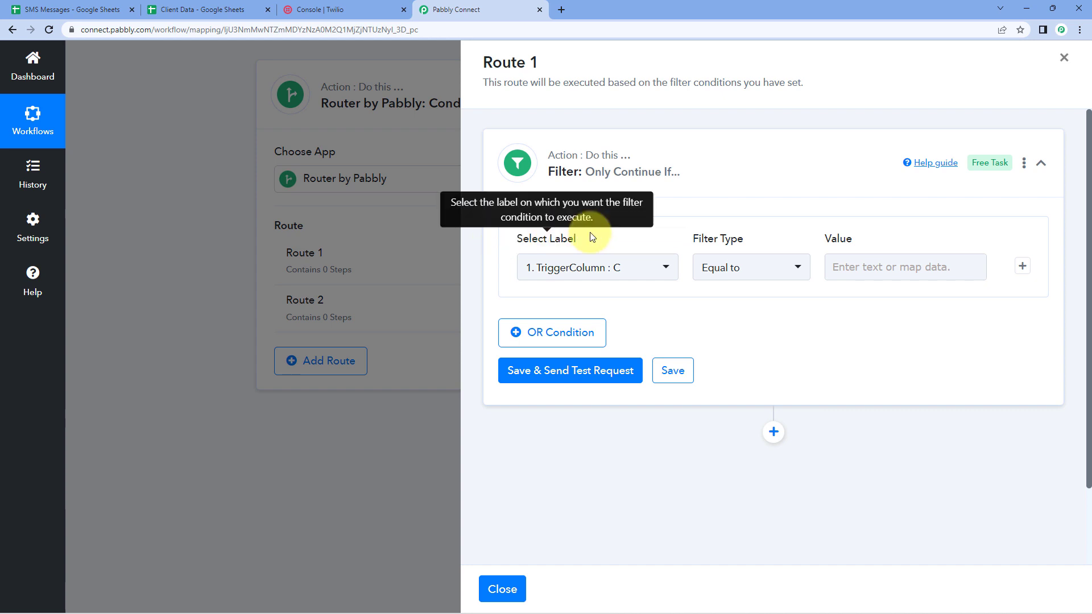
pyautogui.click(666, 268)
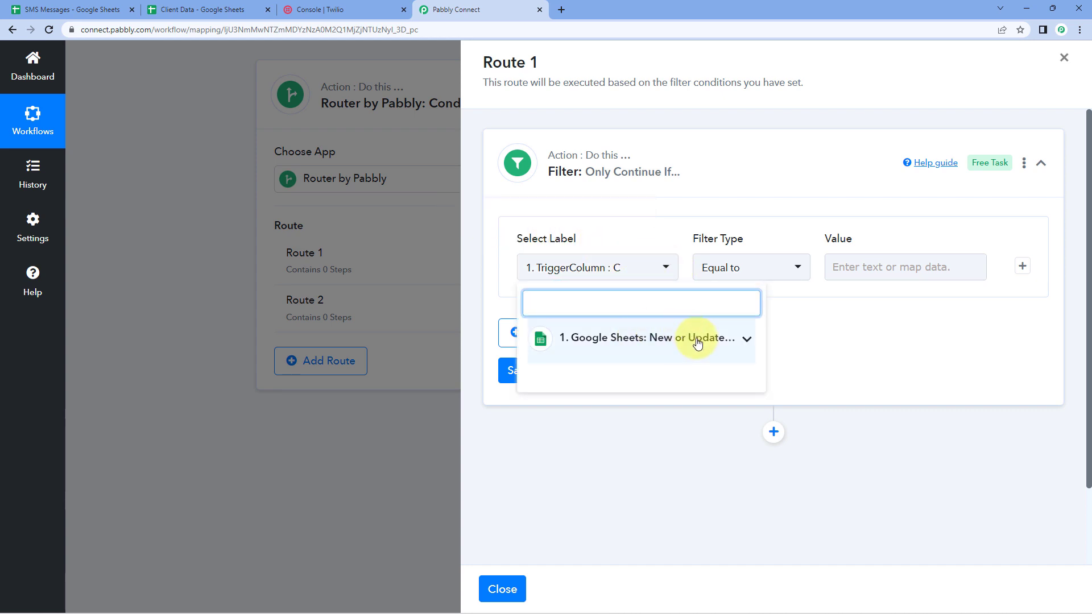
pyautogui.click(719, 341)
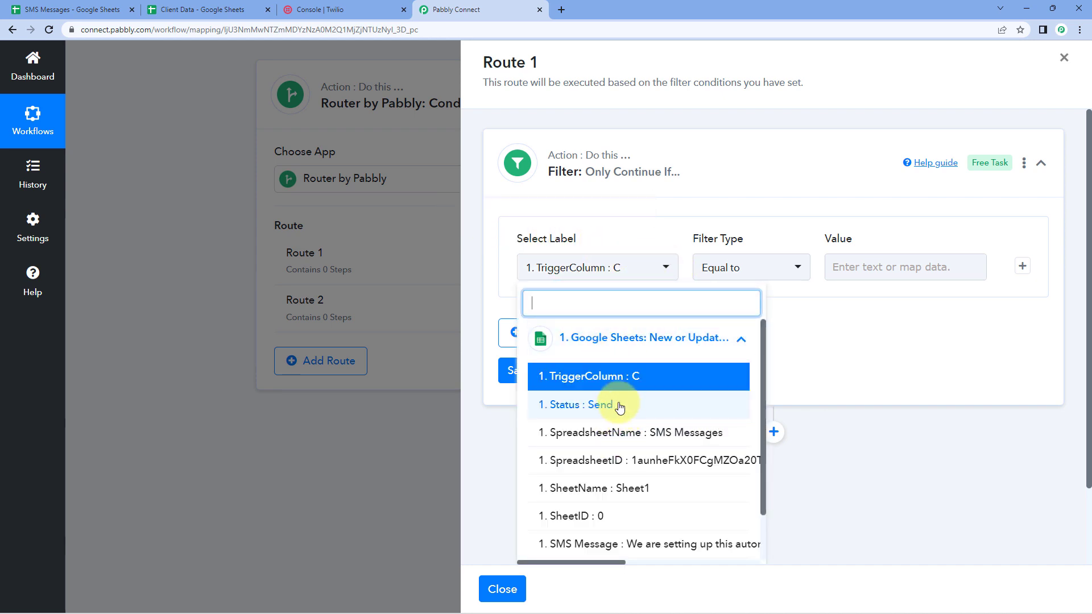
pyautogui.scroll(-2, 617, 412)
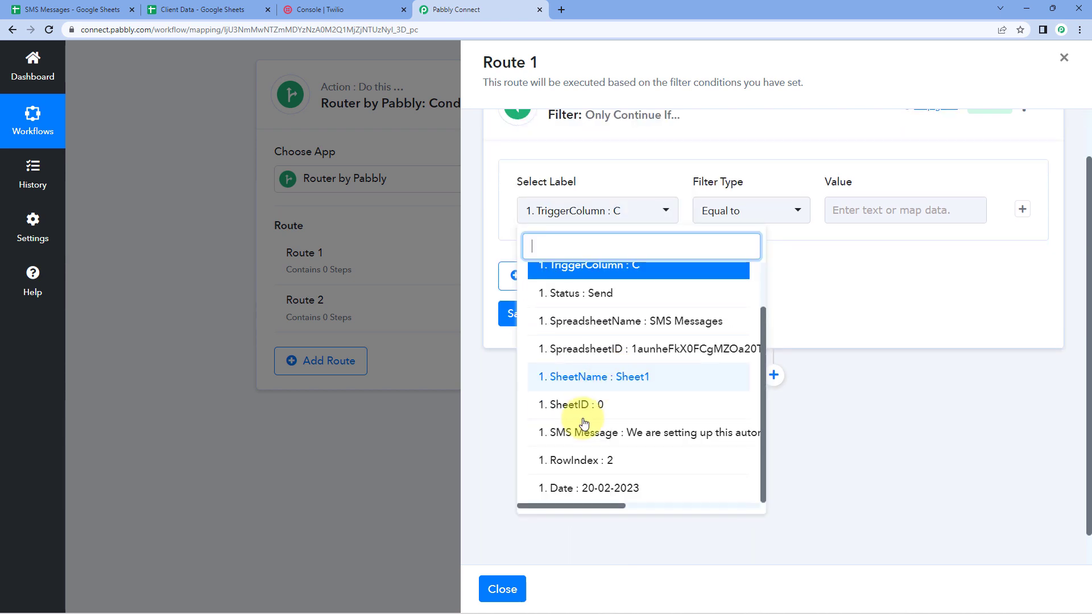
pyautogui.scroll(2, 608, 327)
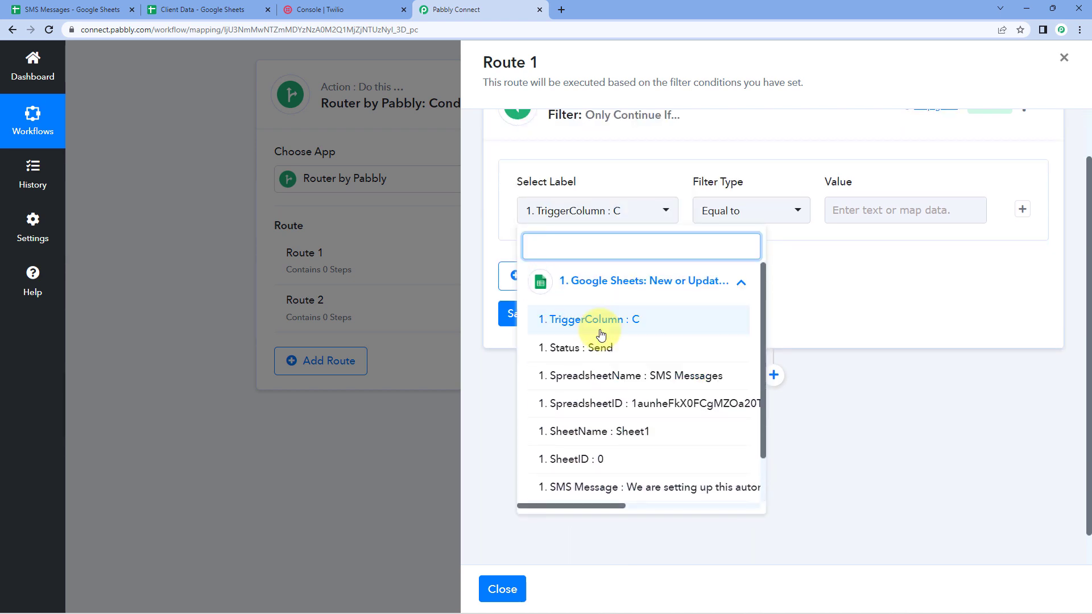
pyautogui.click(572, 354)
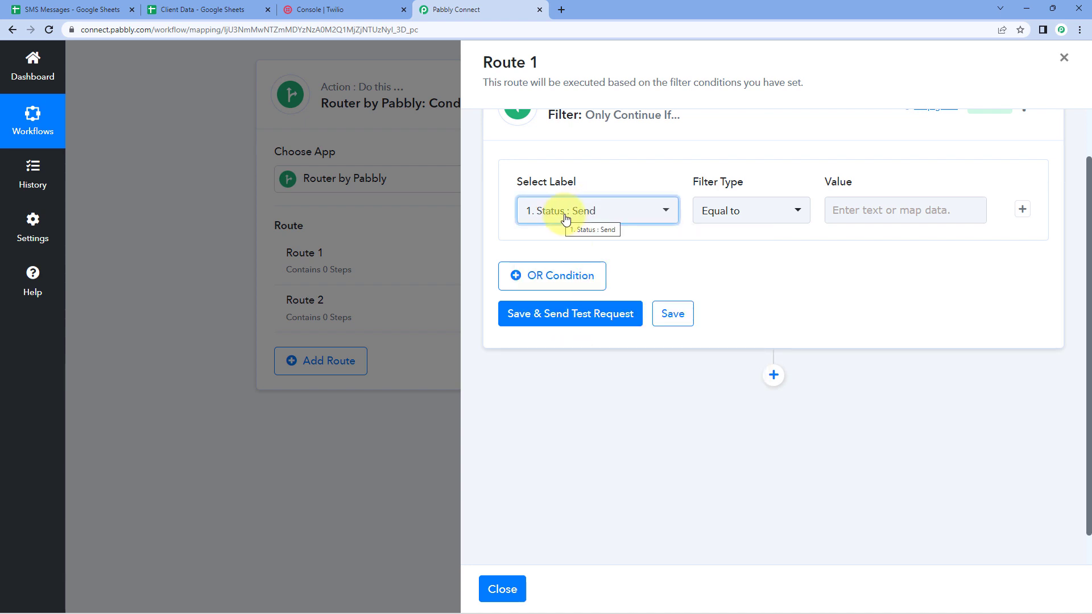
# Set Route 1's filter type to Equal to and its value to Send.
pyautogui.click(725, 211)
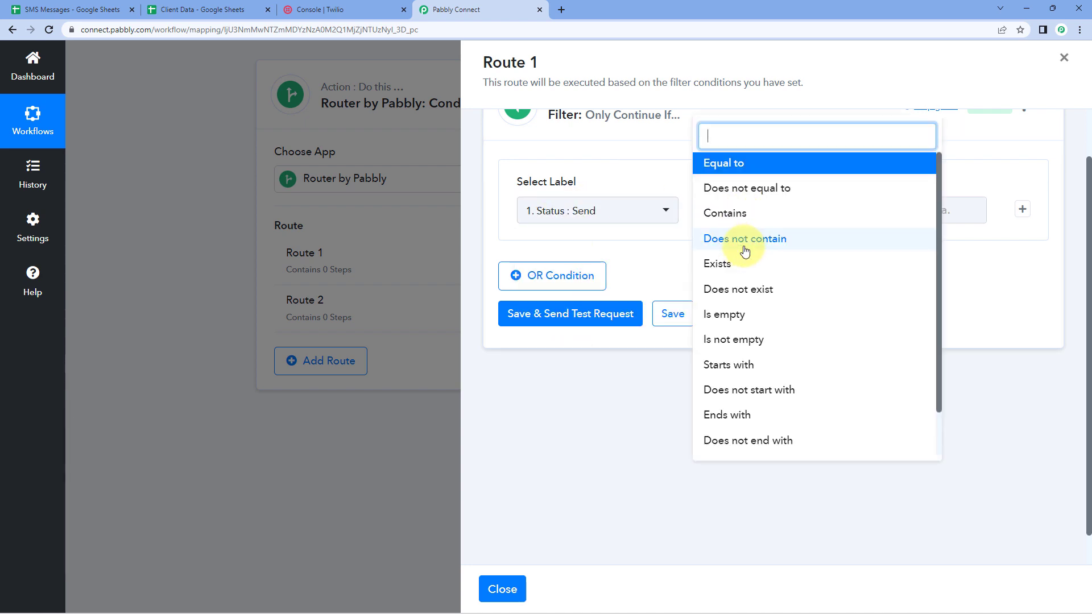
pyautogui.click(730, 168)
pyautogui.click(860, 211)
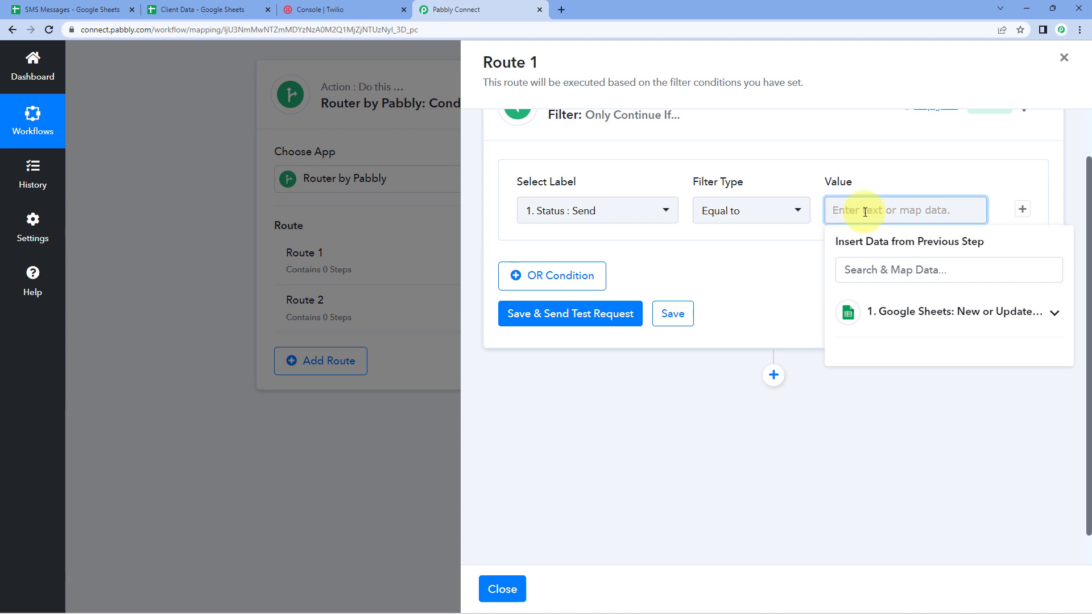
pyautogui.click(737, 277)
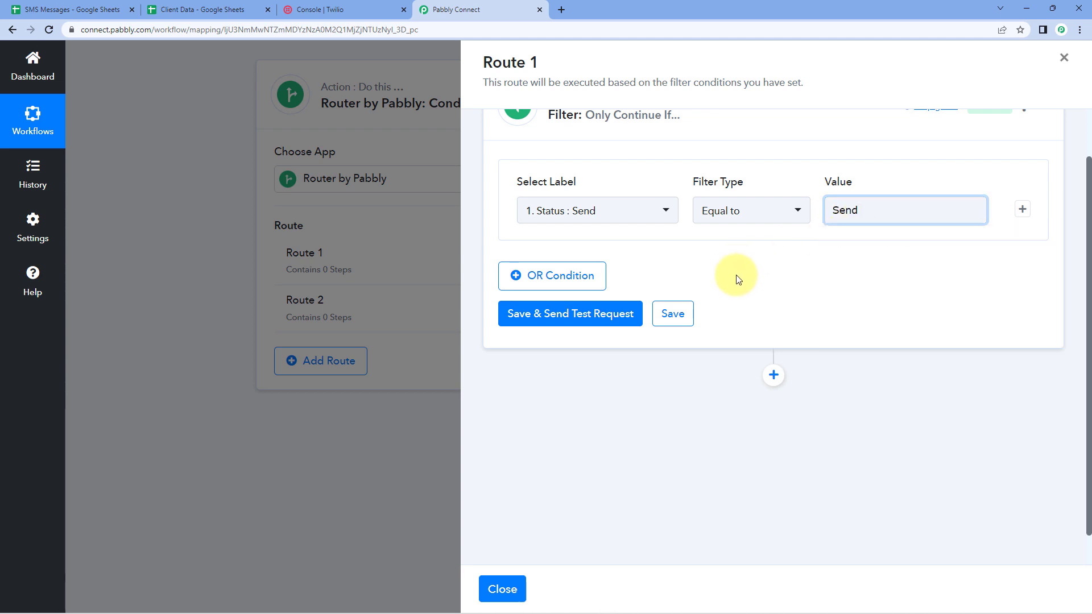
pyautogui.scroll(1, 738, 285)
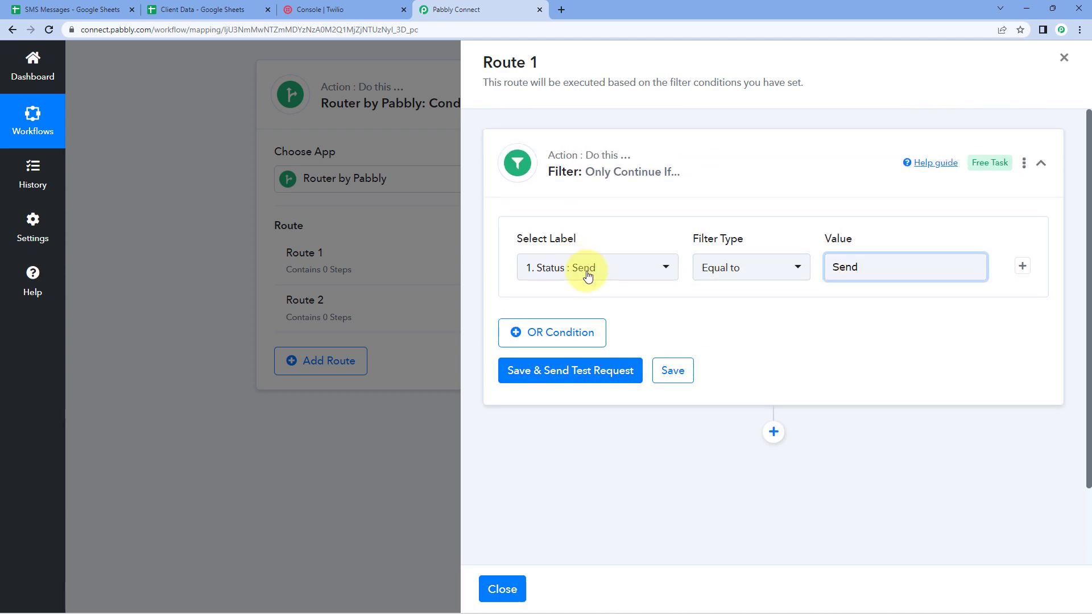
pyautogui.doubleClick(883, 270)
pyautogui.click(654, 234)
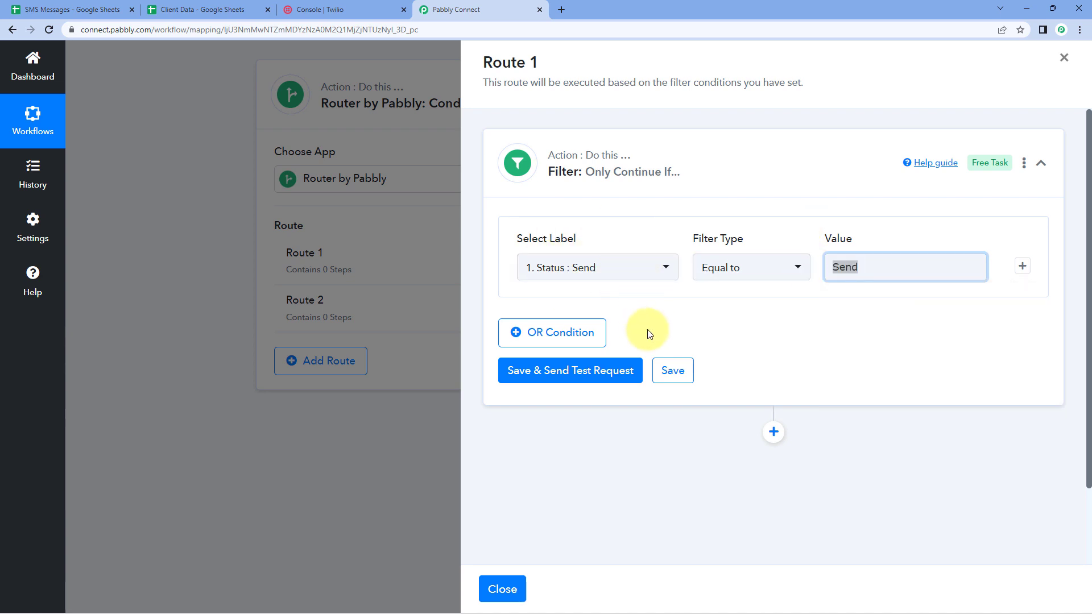
pyautogui.click(889, 264)
pyautogui.click(729, 307)
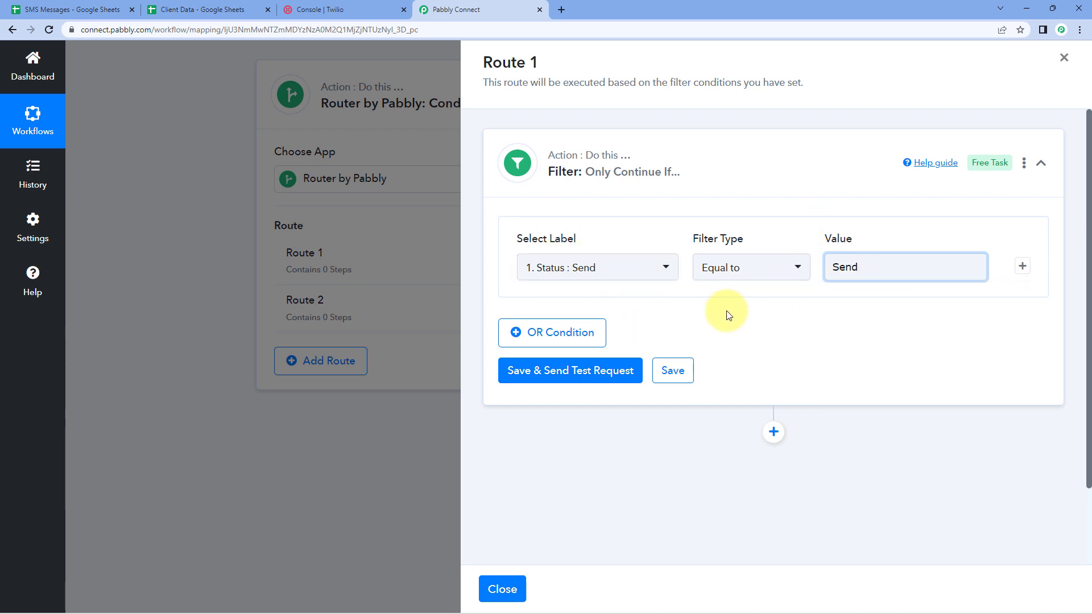
# Save and test Route 1's filter, and check its response against row 2's status in the SMS Messages sheet.
pyautogui.click(574, 373)
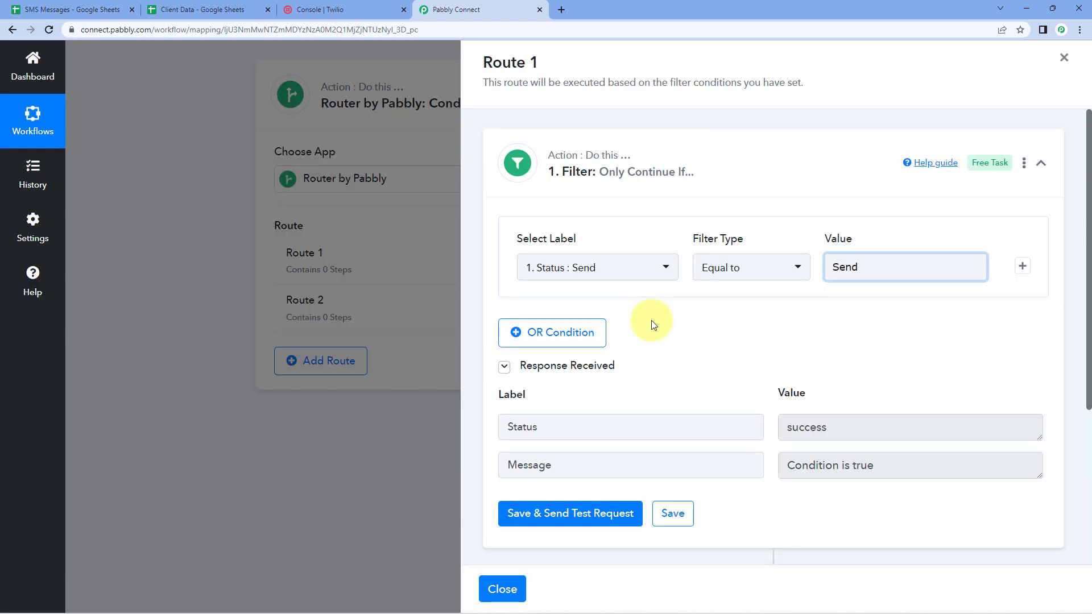
pyautogui.scroll(-2, 652, 321)
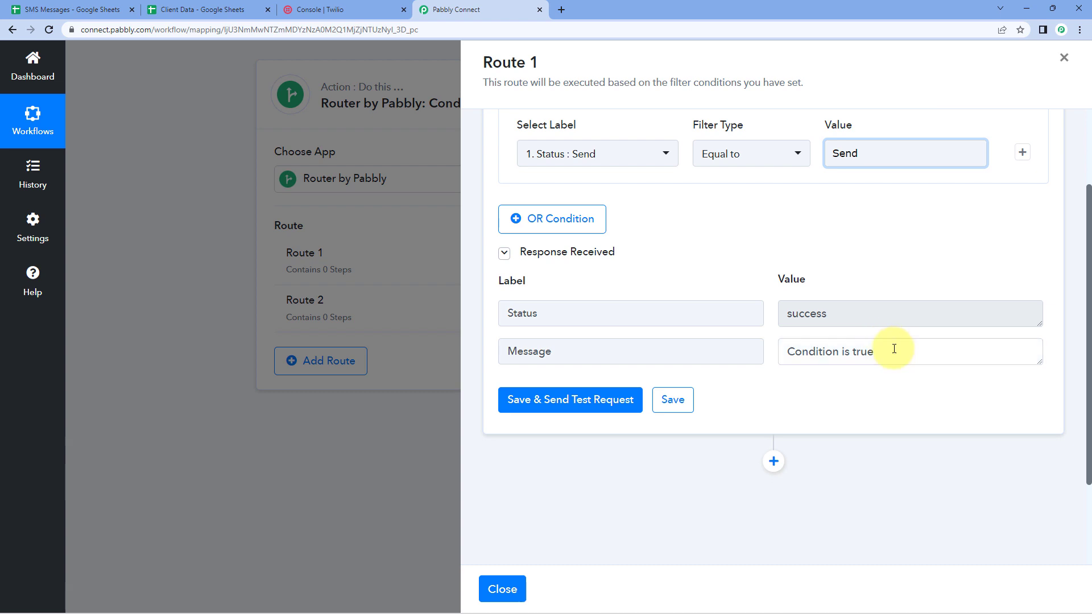
pyautogui.moveTo(894, 348); pyautogui.dragTo(779, 346)
pyautogui.click(748, 261)
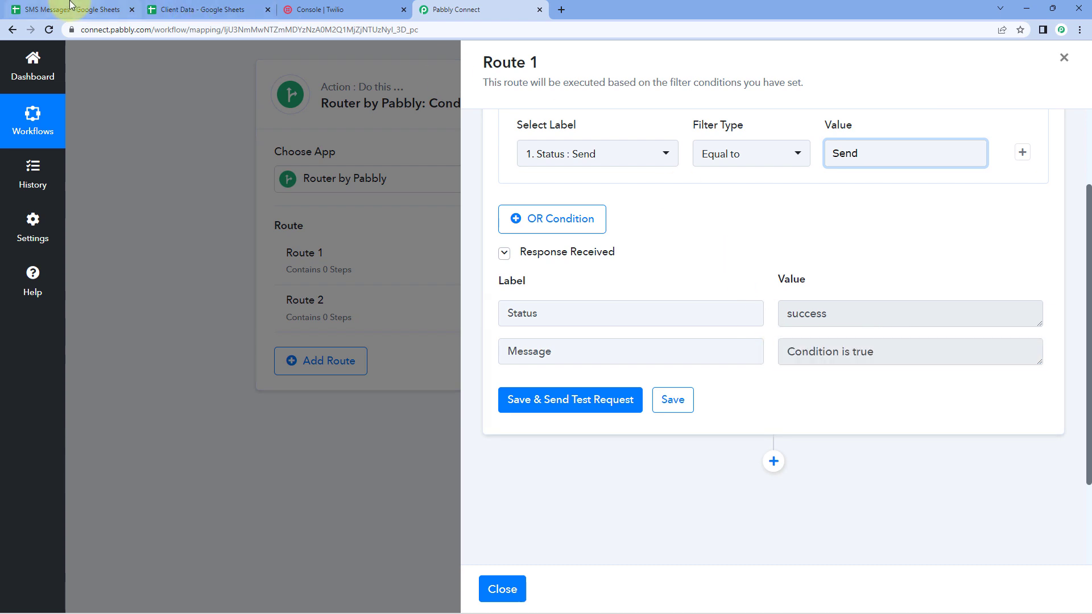
pyautogui.click(71, 5)
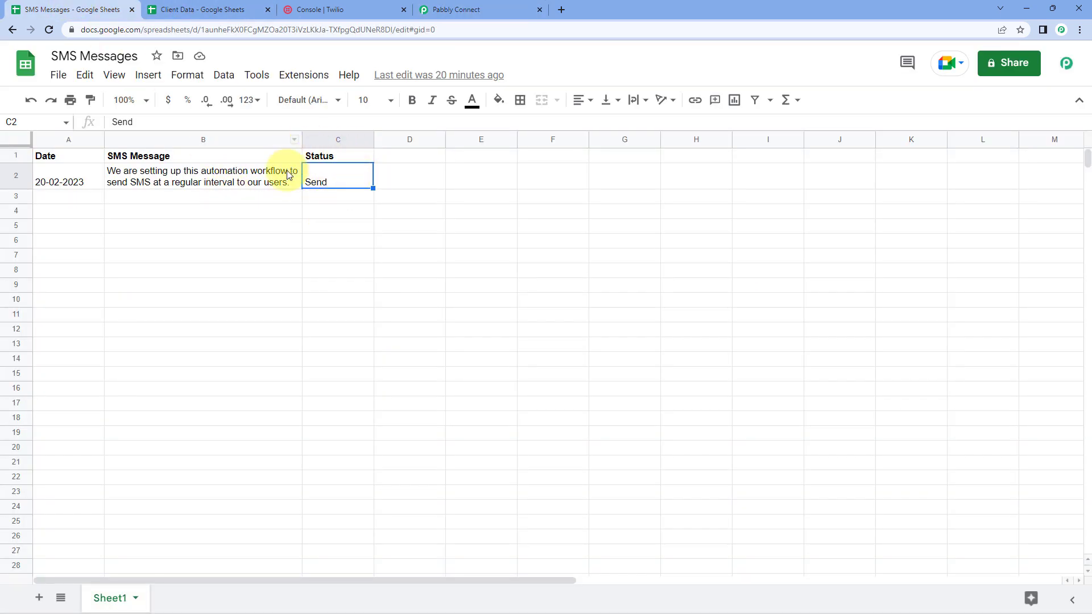
pyautogui.click(475, 11)
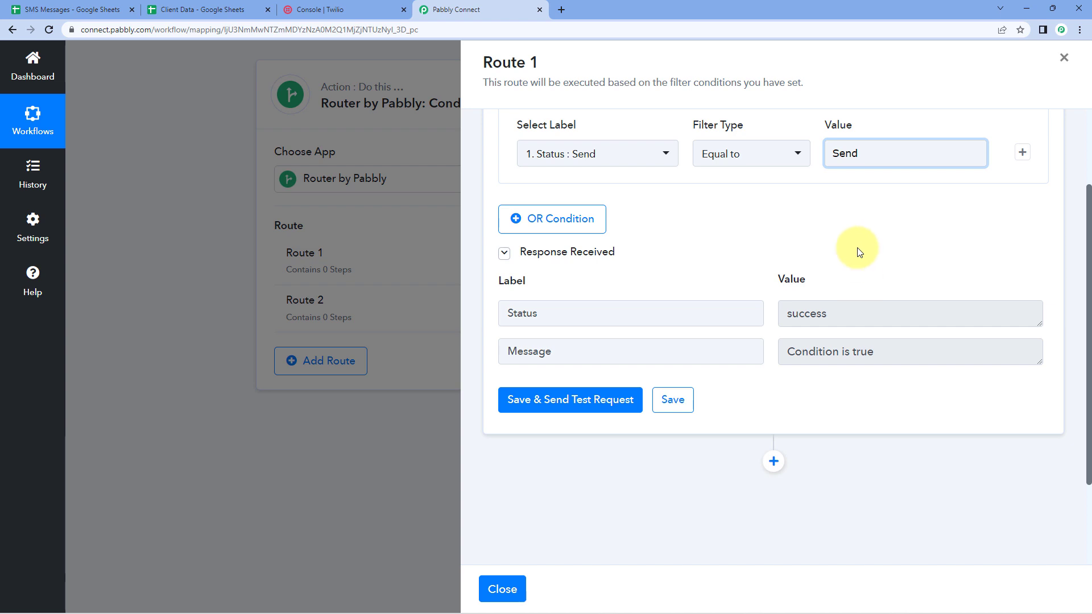
# Add a Google Sheets action after Route 1's filter in Pabbly Connect, with the action event Get Row(s).
pyautogui.scroll(-1, 875, 236)
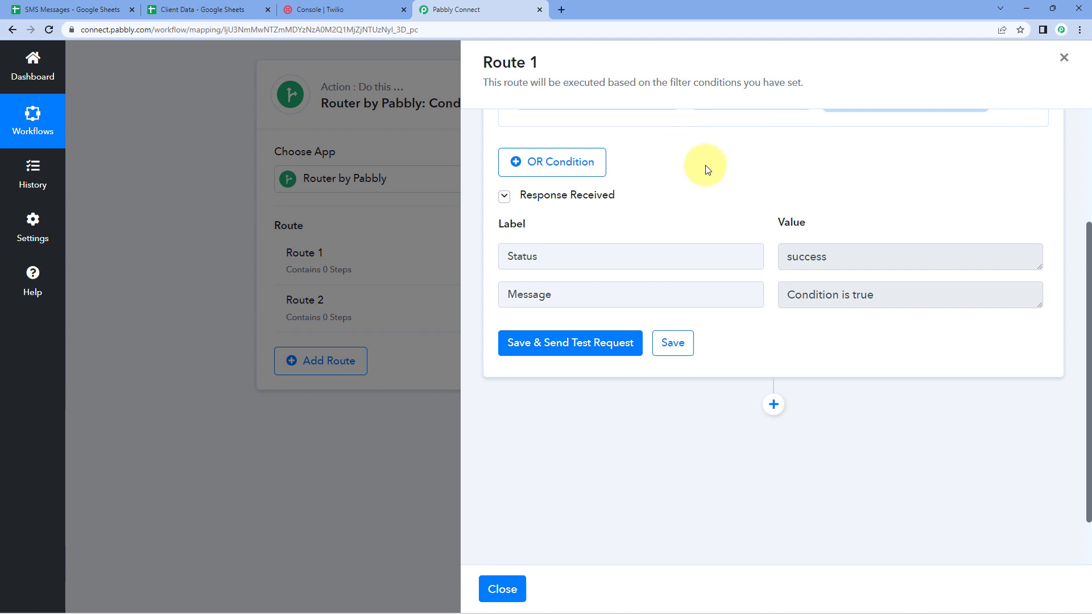
pyautogui.scroll(-1, 699, 196)
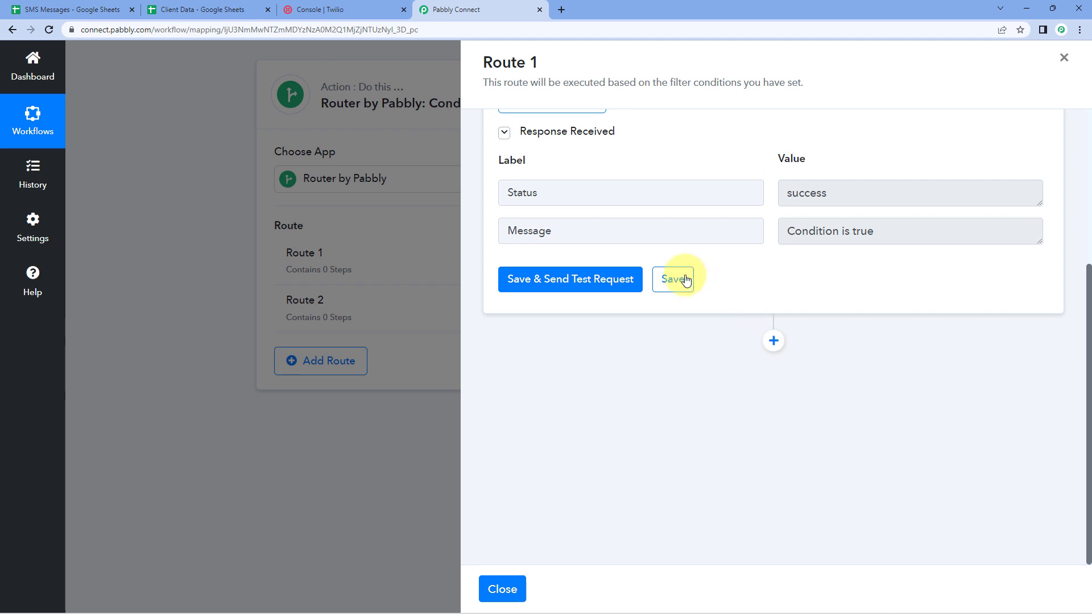
pyautogui.click(775, 340)
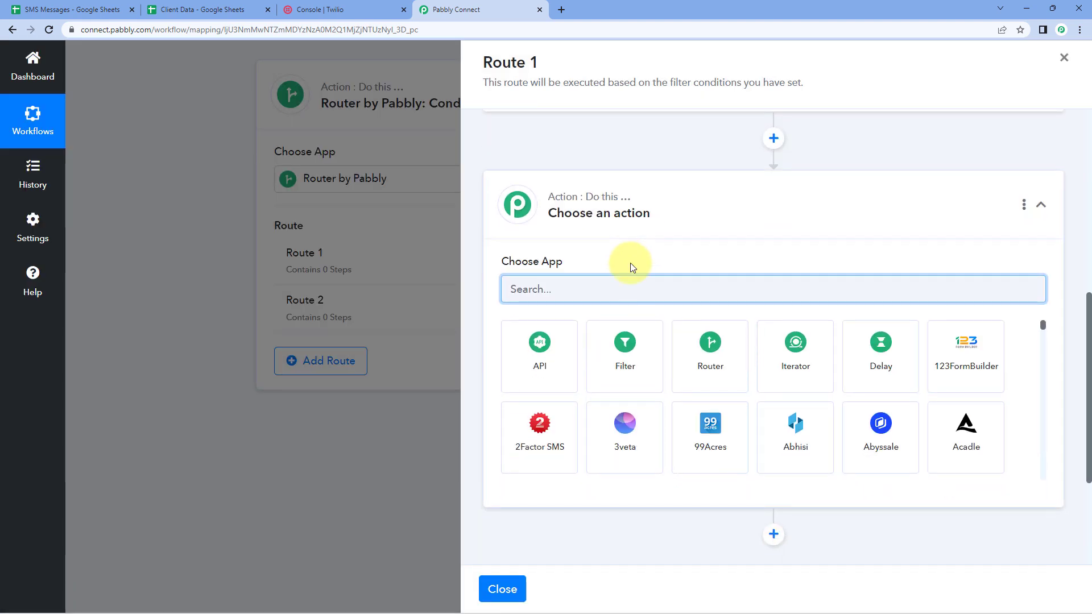
pyautogui.write('Google')
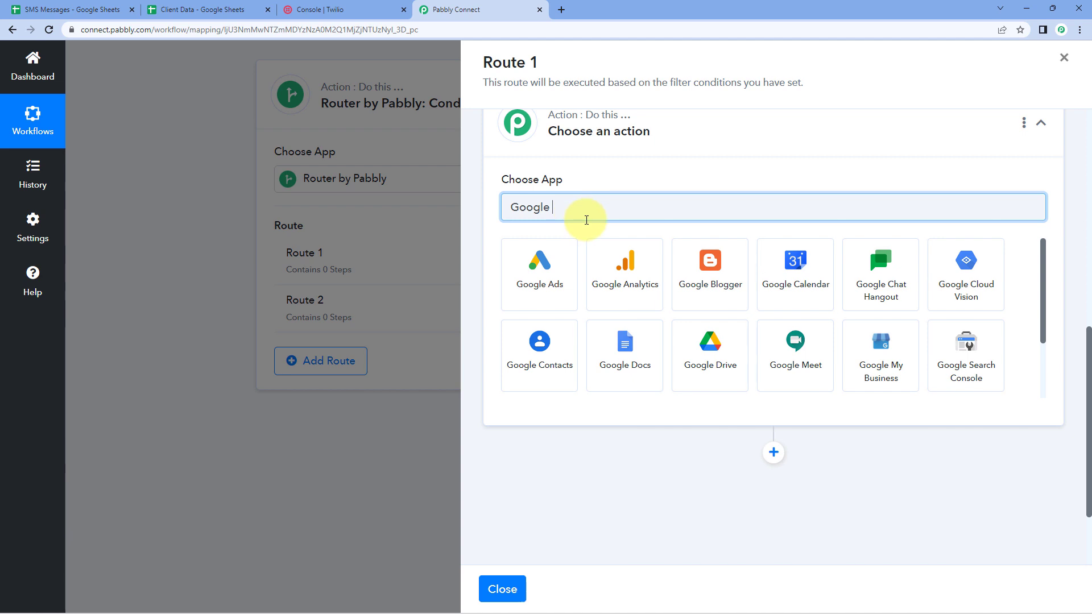
pyautogui.write(' Sh')
pyautogui.click(546, 260)
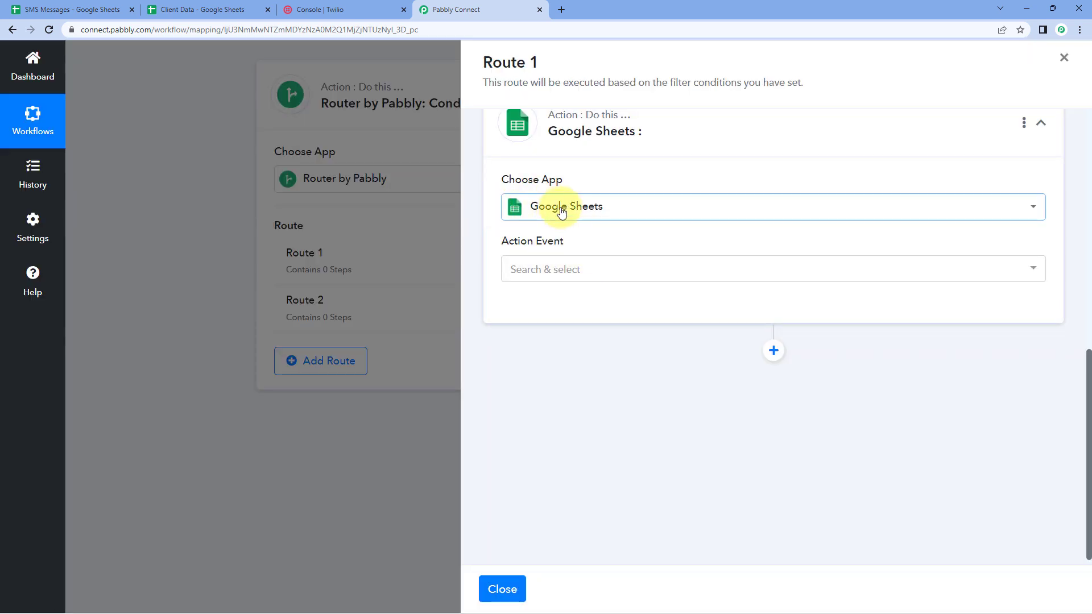
pyautogui.click(577, 274)
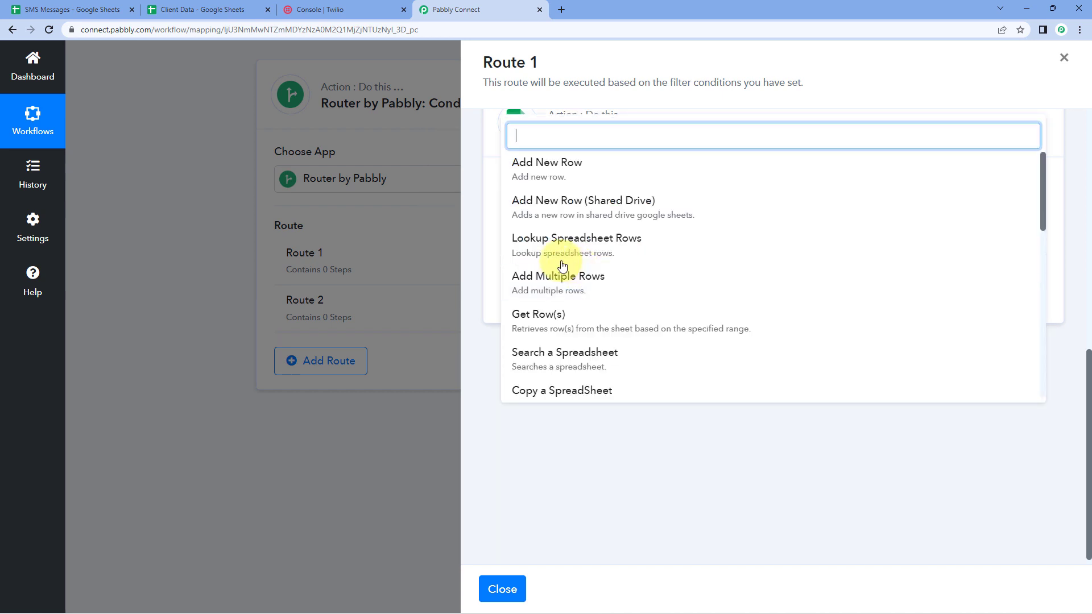
pyautogui.click(591, 316)
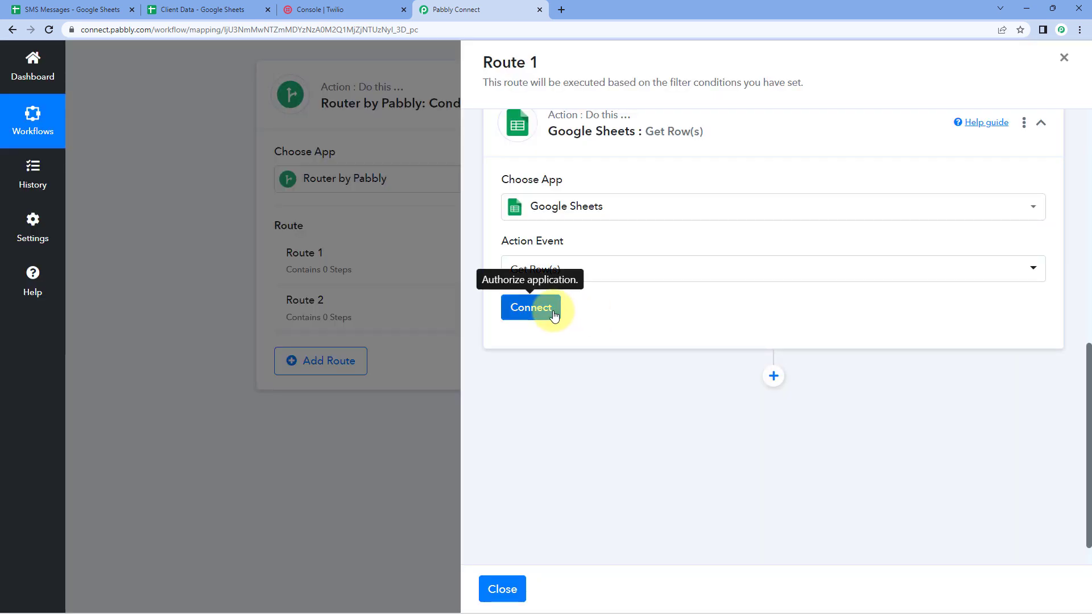
# Connect the Get Row(s) action through a new Google Sheets connection, signing in with Google and granting Pabbly Connect access.
pyautogui.click(555, 313)
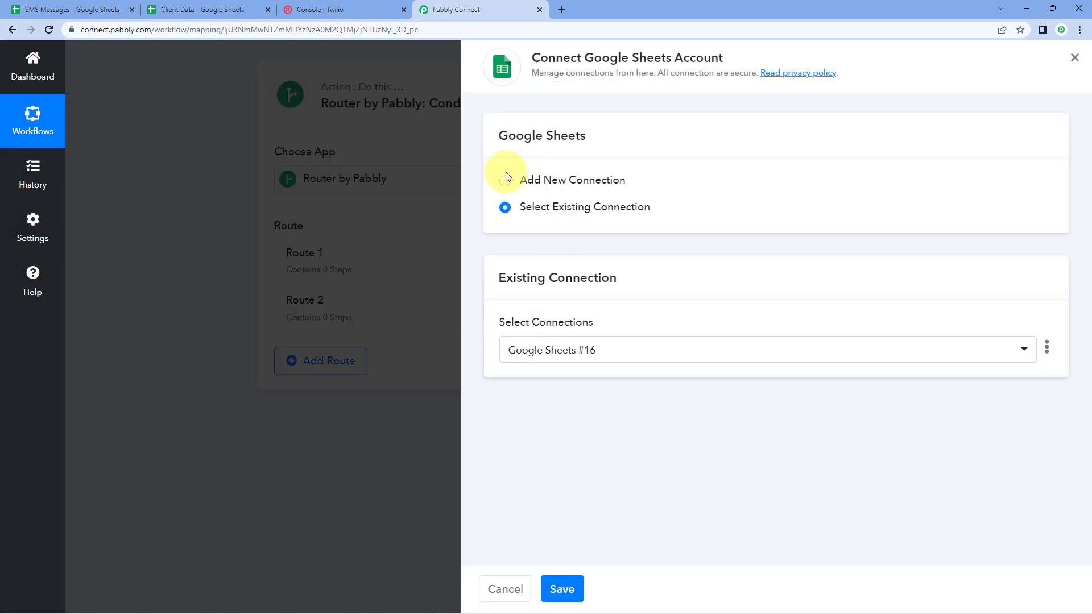
pyautogui.click(506, 182)
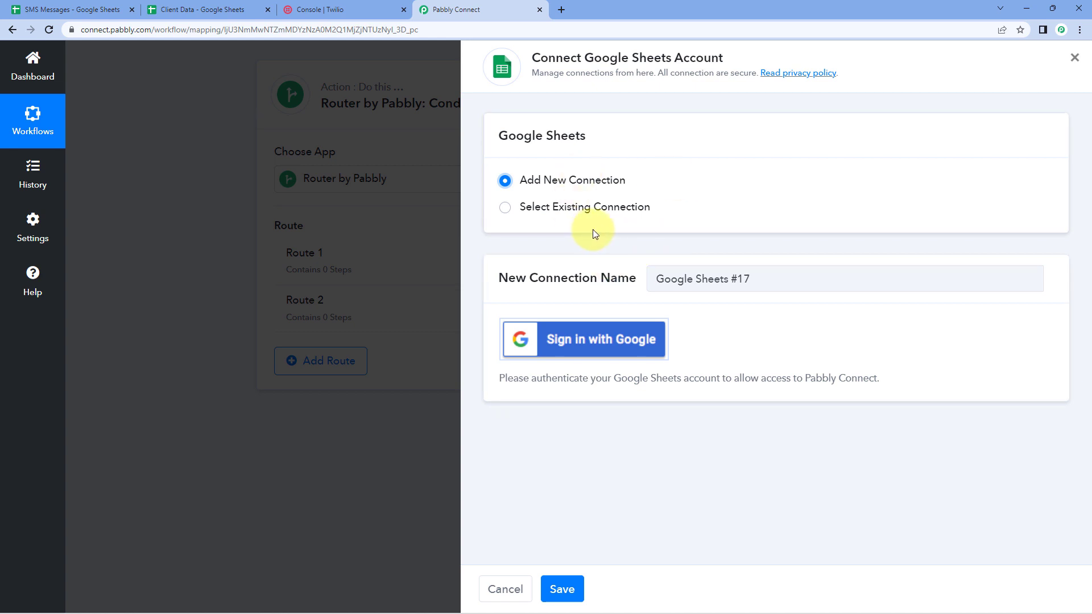
pyautogui.click(246, 6)
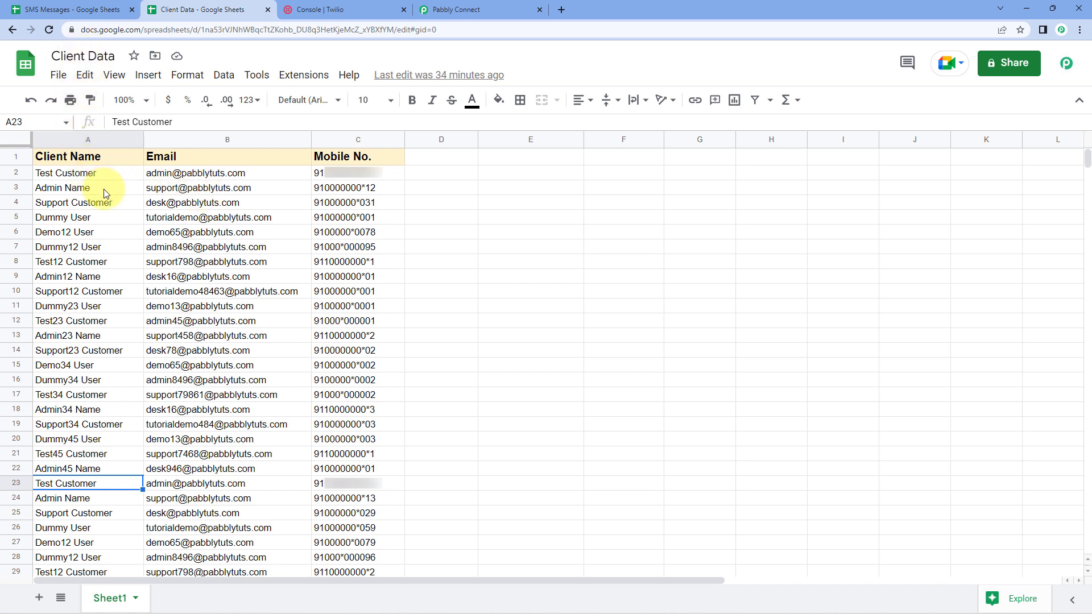
pyautogui.click(496, 6)
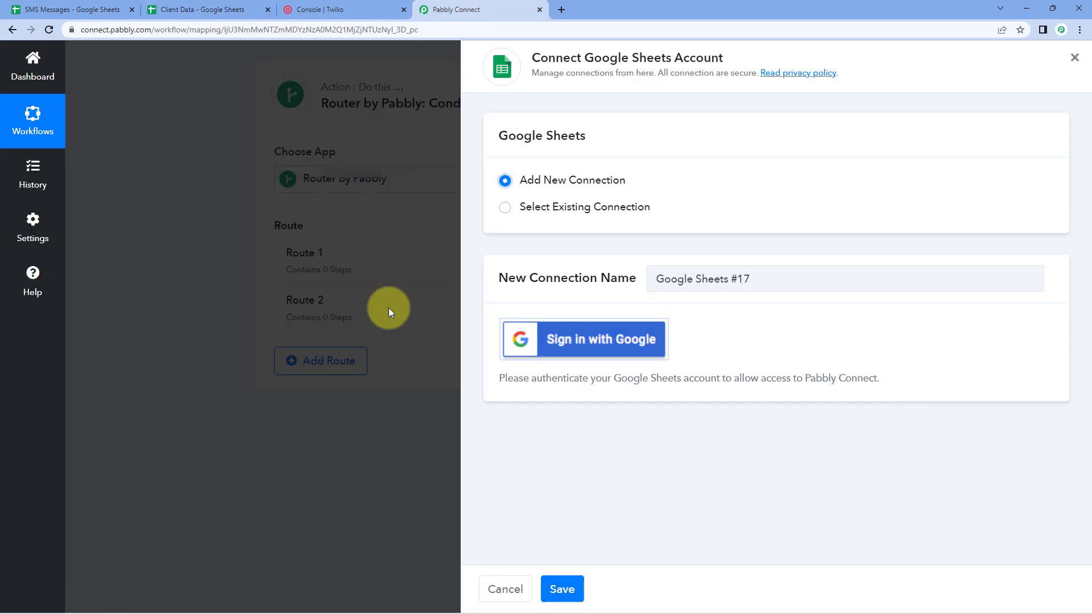
pyautogui.click(582, 340)
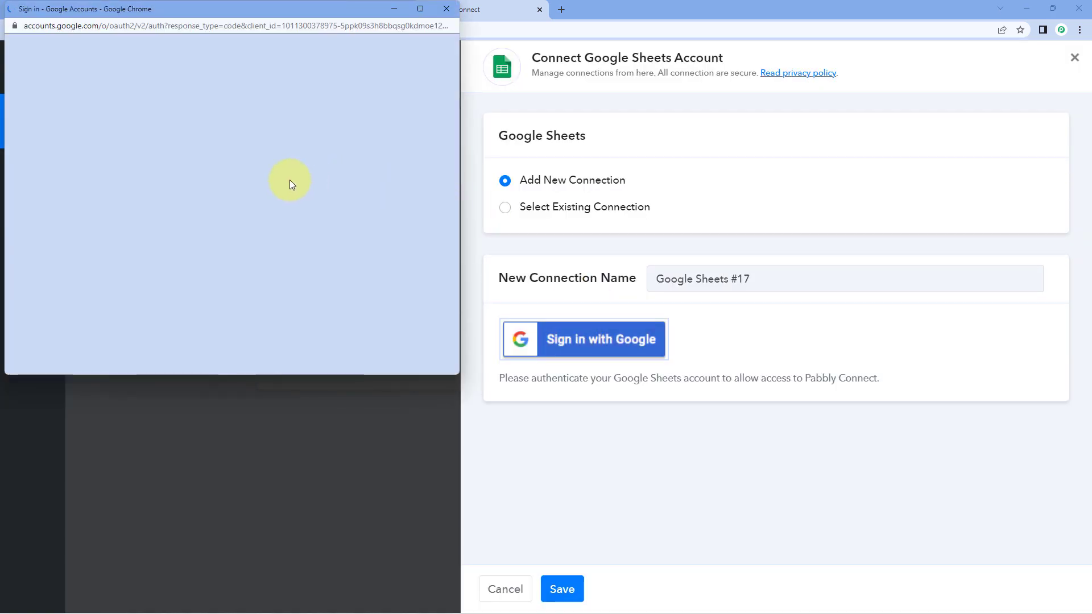
pyautogui.click(259, 221)
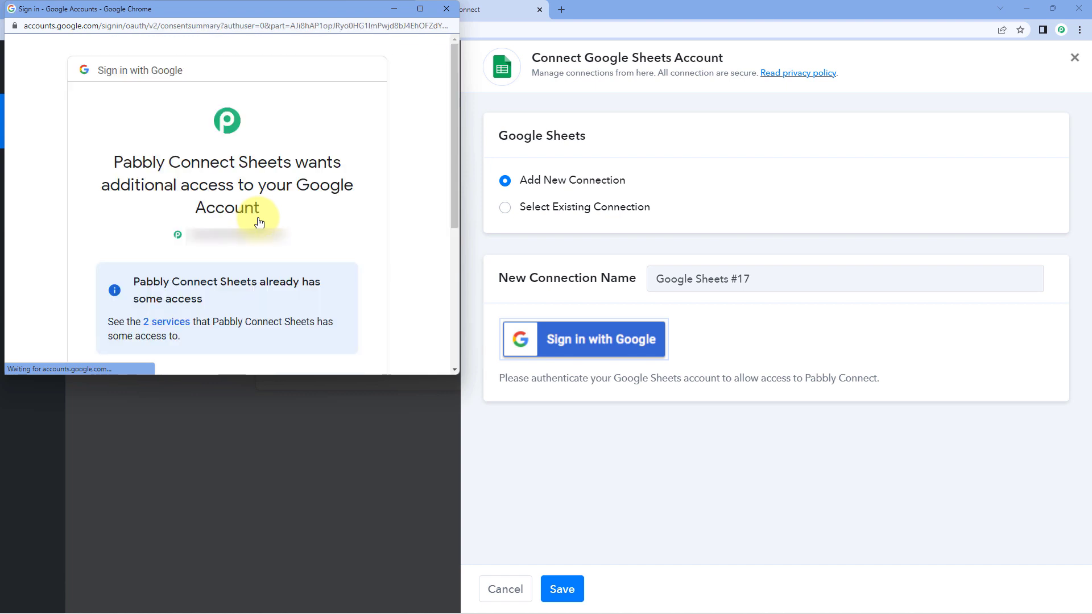
pyautogui.scroll(-5, 258, 221)
pyautogui.click(324, 275)
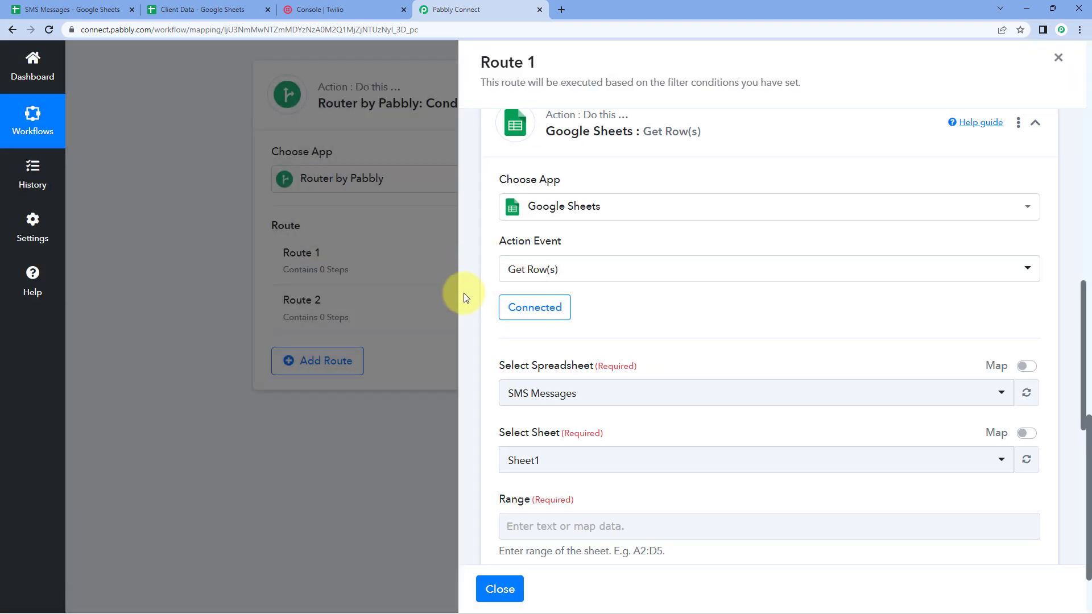
# Choose Client Data as the Get Row(s) action's spreadsheet, checking it against the open Client Data file.
pyautogui.scroll(-3, 697, 276)
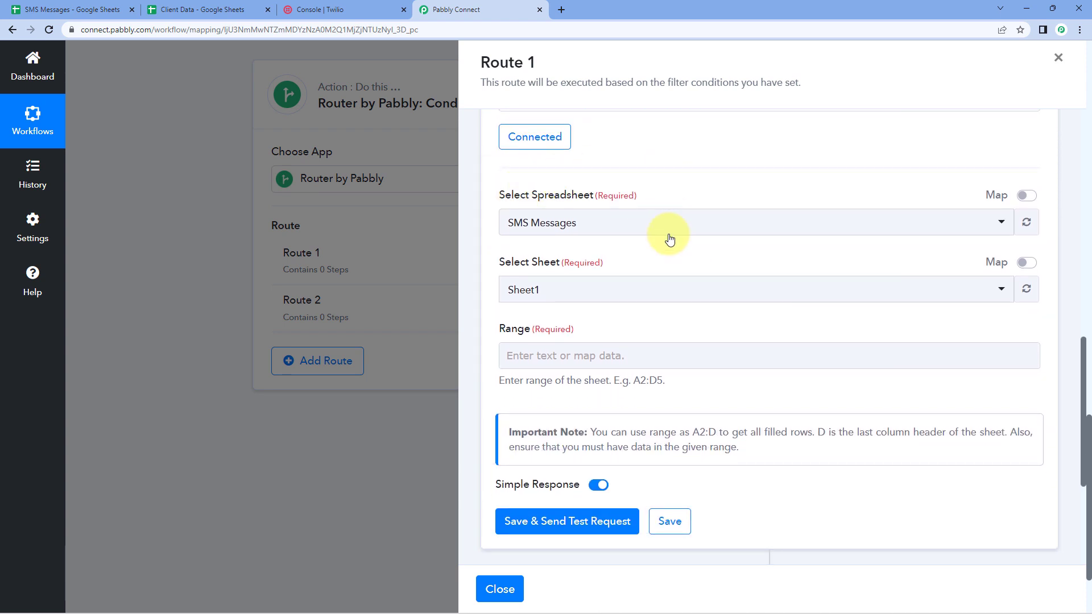
pyautogui.click(692, 222)
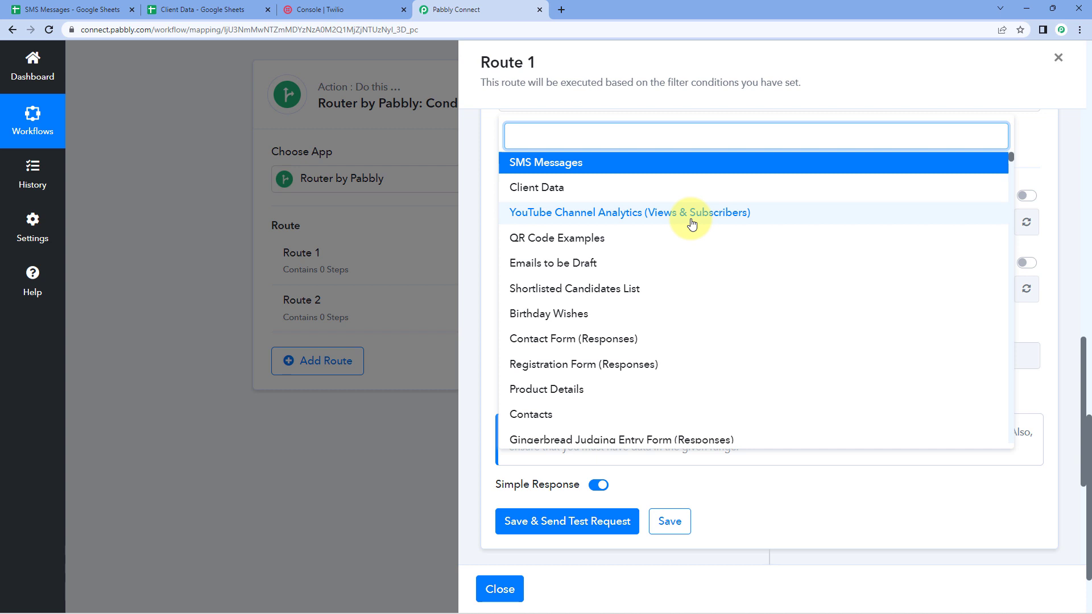
pyautogui.scroll(-6, 692, 224)
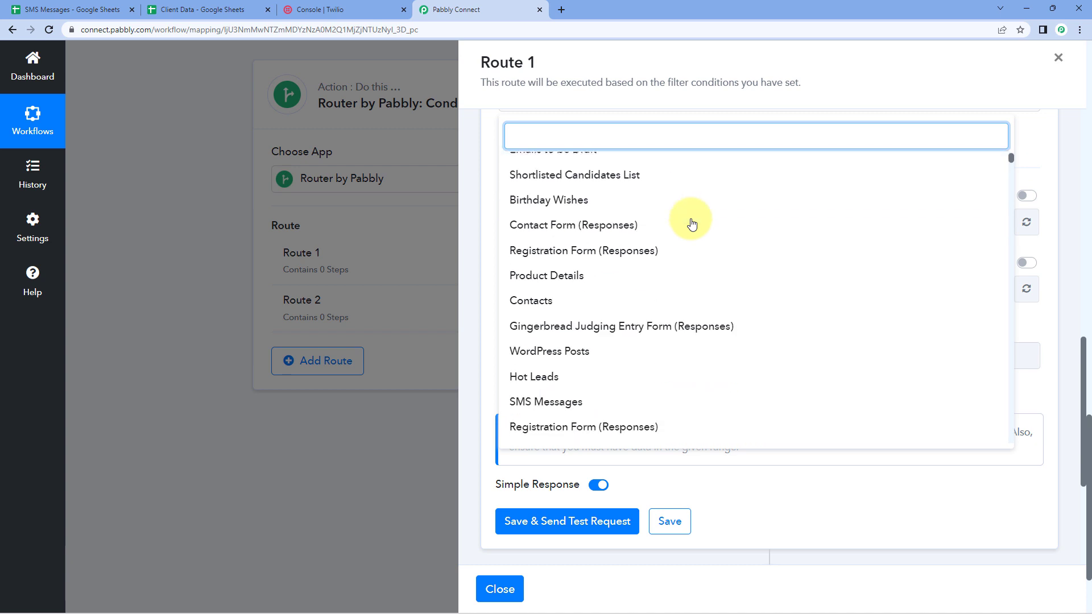
pyautogui.scroll(6, 691, 224)
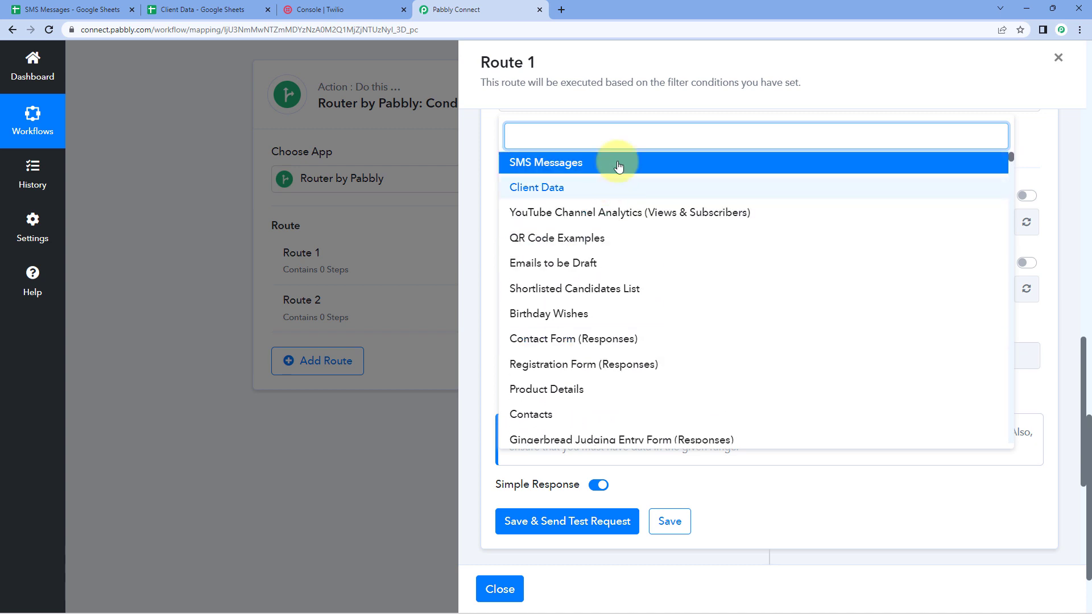
pyautogui.click(214, 5)
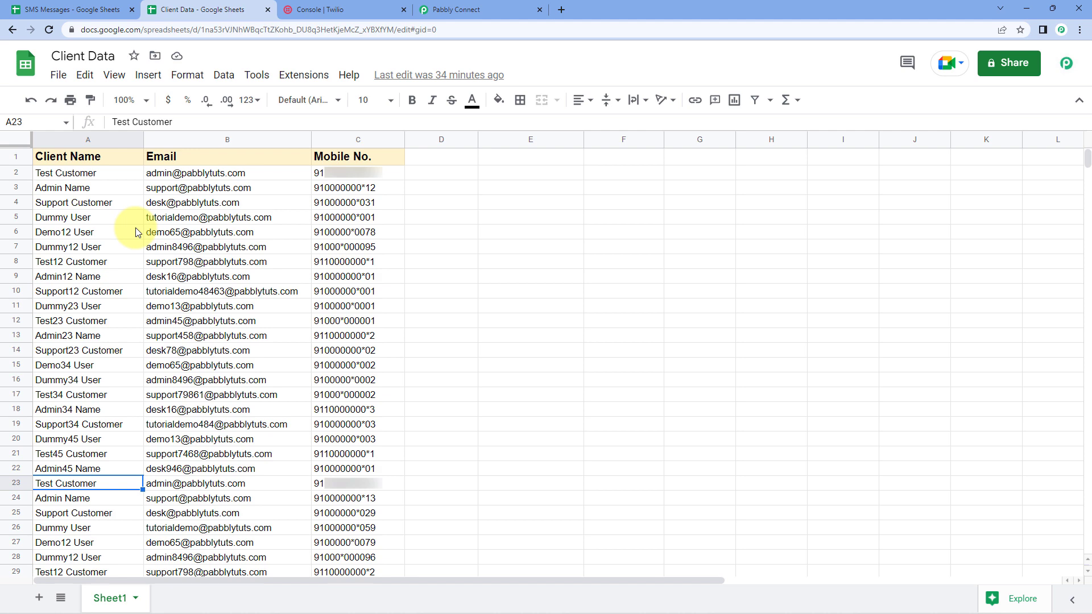
pyautogui.click(449, 8)
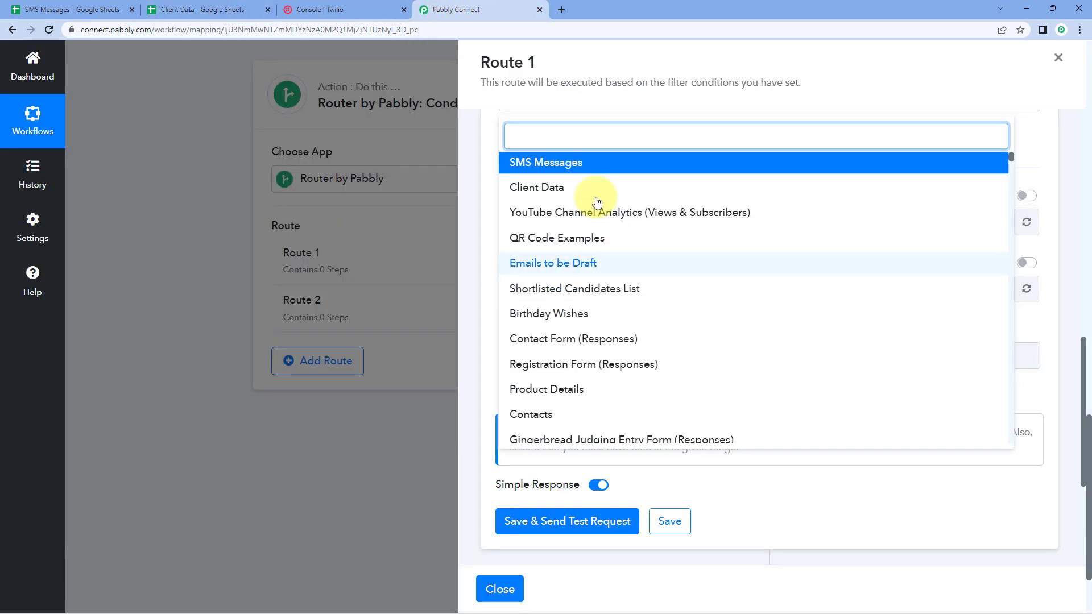
pyautogui.click(555, 189)
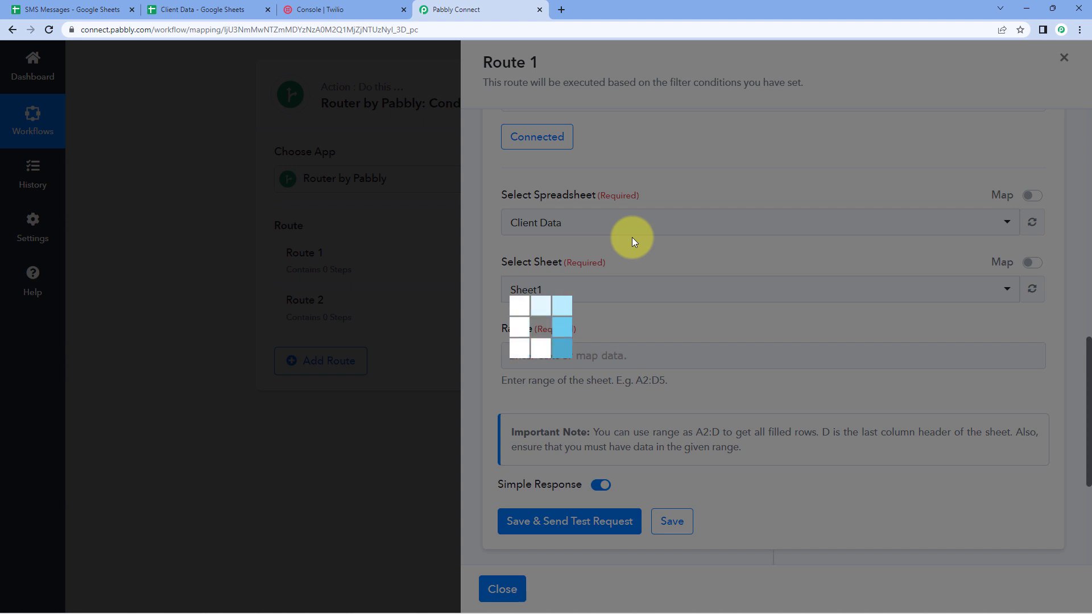
# Compare the action's selected sheet, Sheet1, with the sheet name in the Client Data spreadsheet.
pyautogui.scroll(-1, 632, 237)
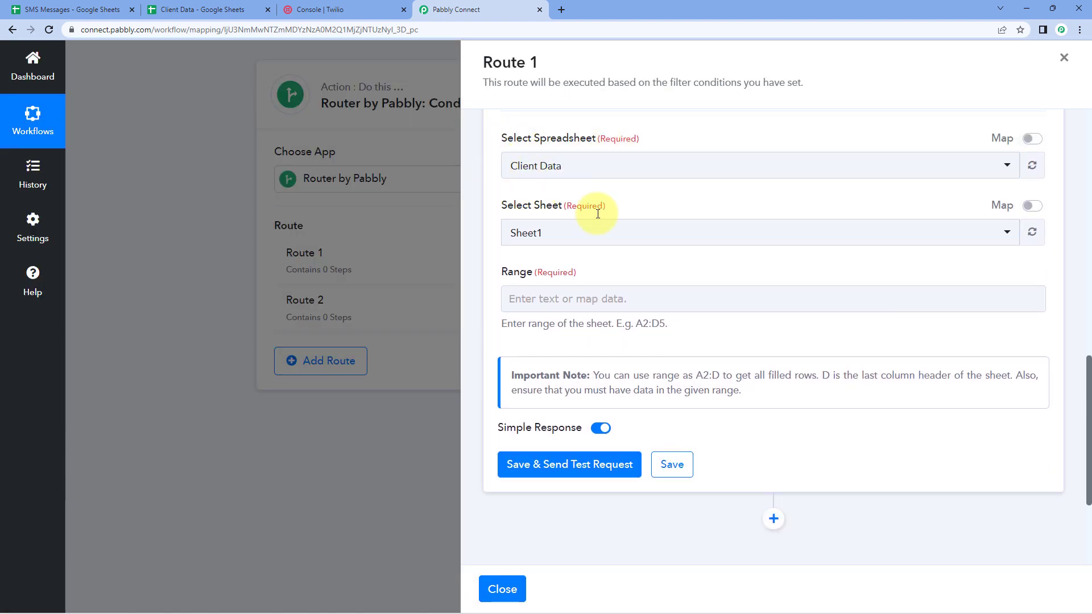
pyautogui.click(213, 9)
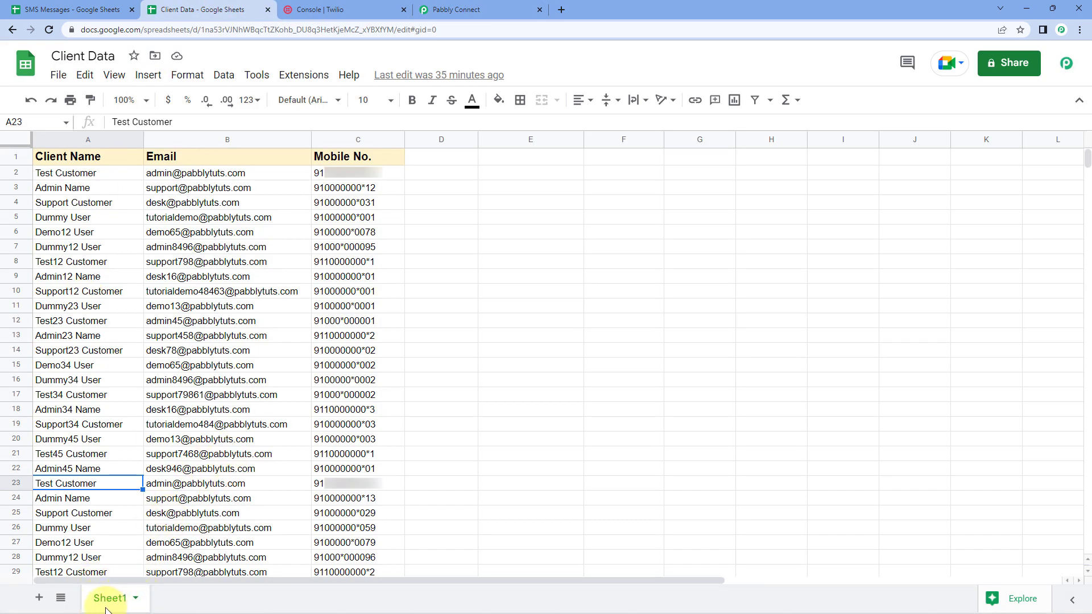
pyautogui.click(464, 9)
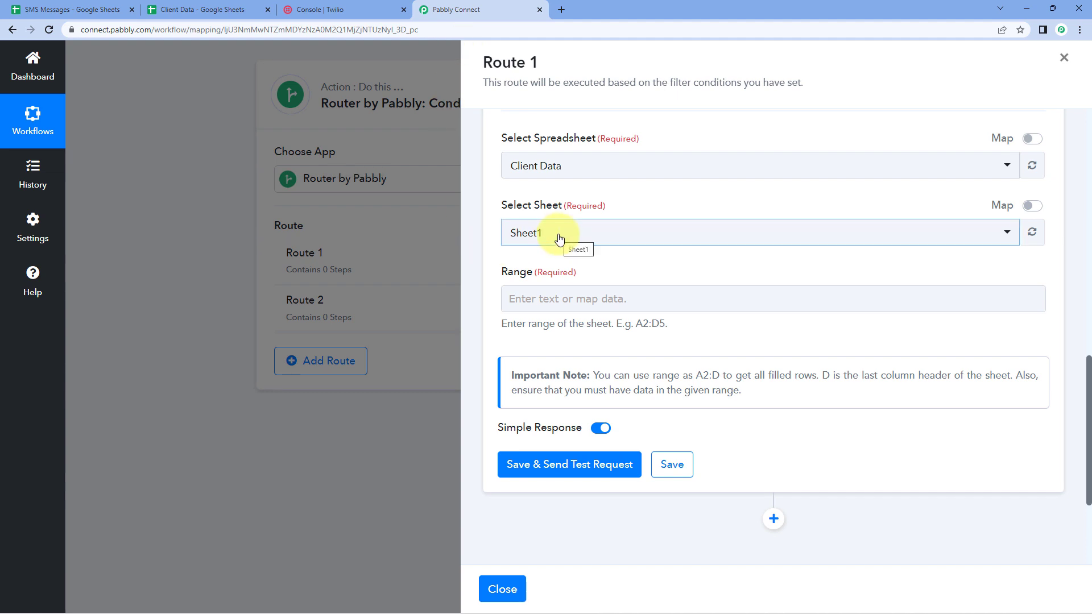
# Check the Get Row(s) action's Sheet1 selection and Range field against the client rows in the Client Data spreadsheet.
pyautogui.click(537, 236)
pyautogui.click(524, 295)
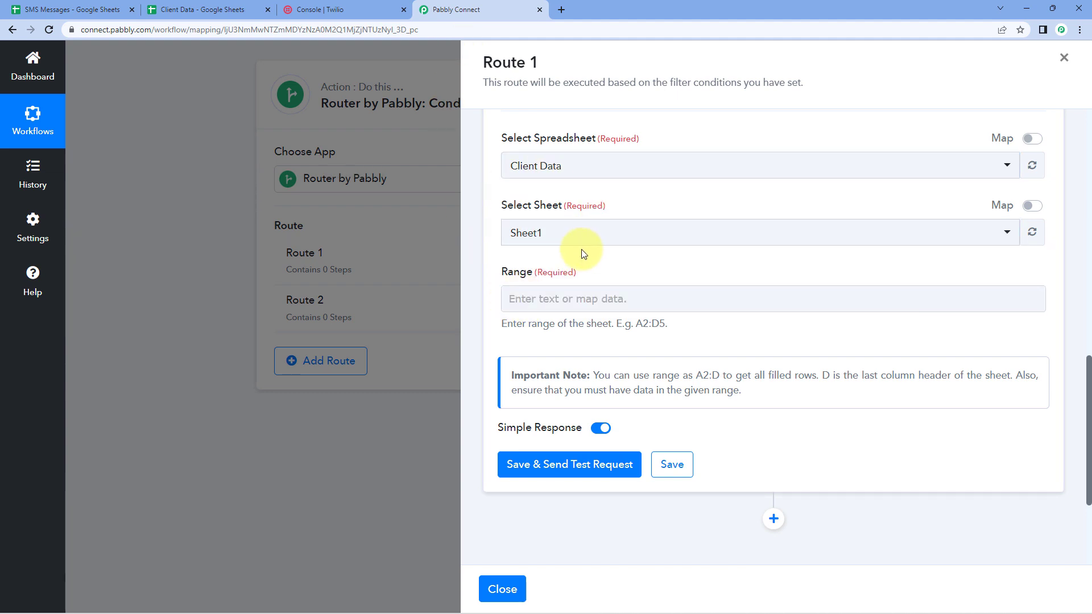
pyautogui.click(534, 306)
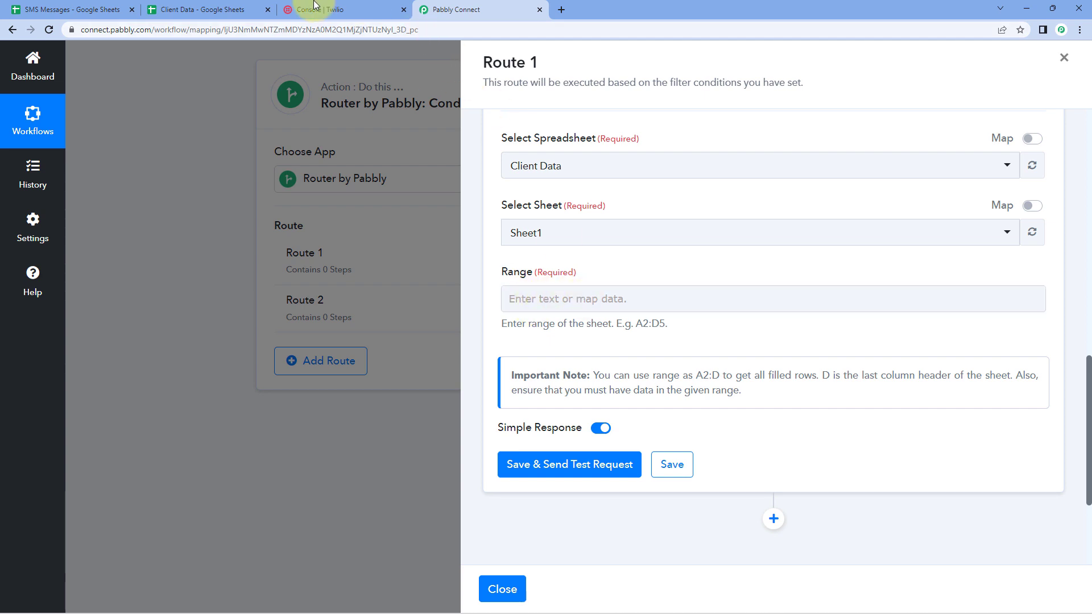
pyautogui.click(219, 9)
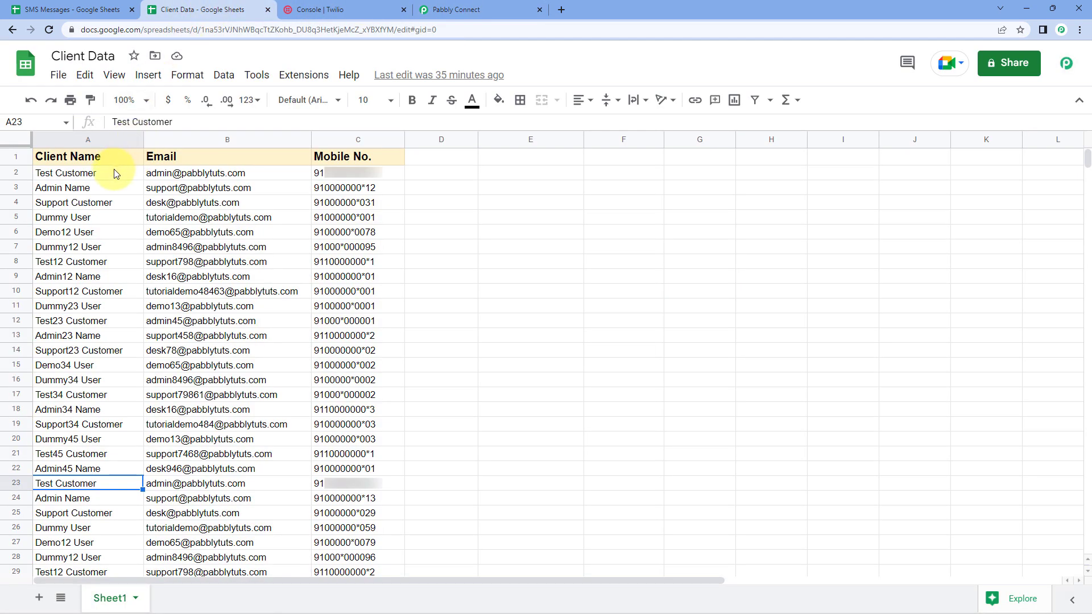
pyautogui.click(455, 9)
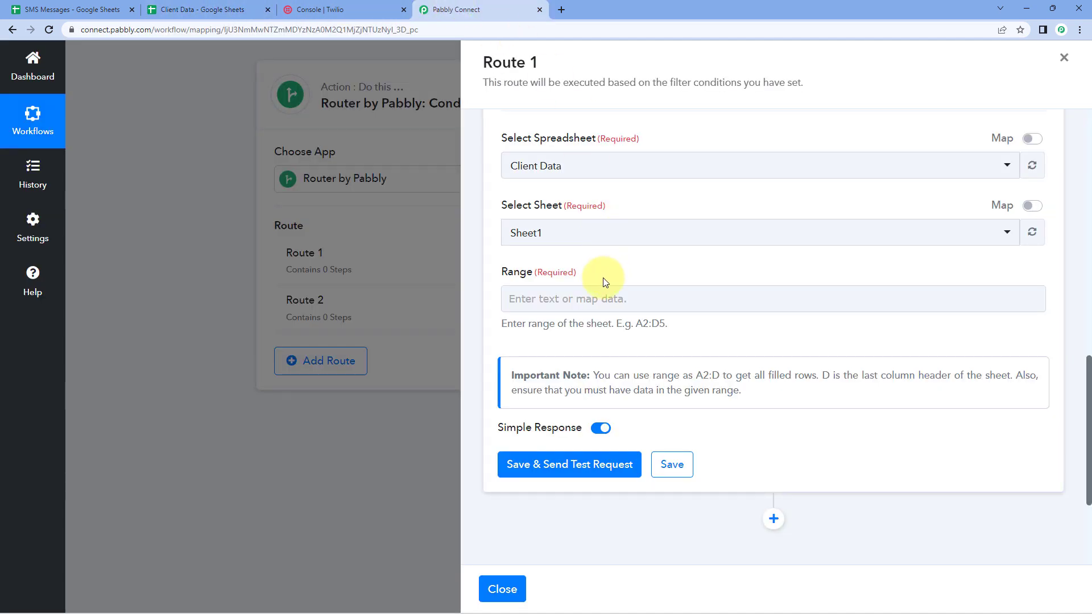
pyautogui.click(205, 10)
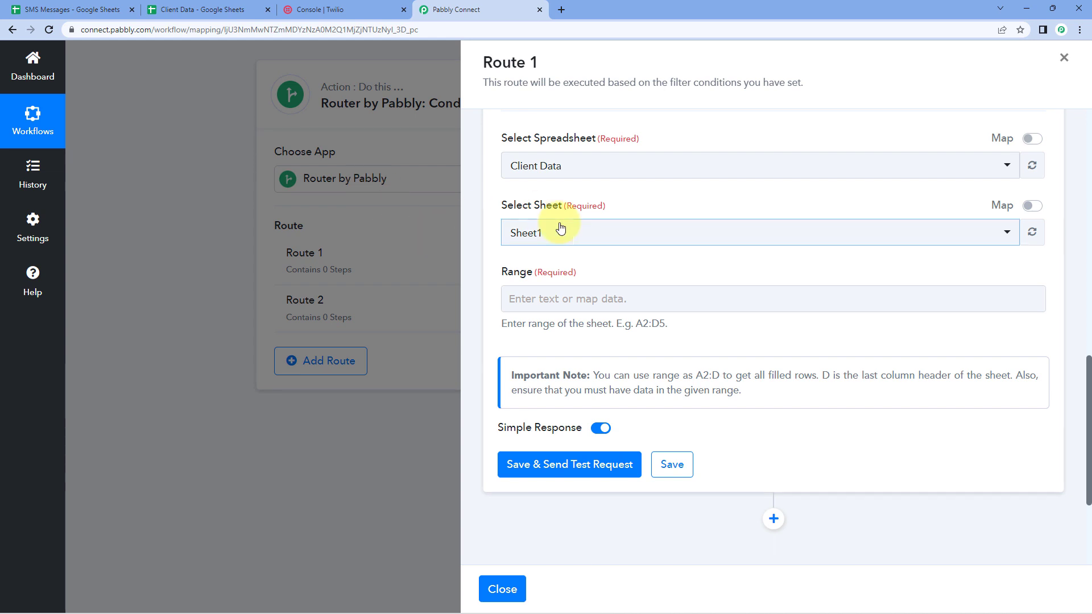
# Select the first batch of clients, A2:C11, in the Client Data spreadsheet and copy its range reference.
pyautogui.click(205, 10)
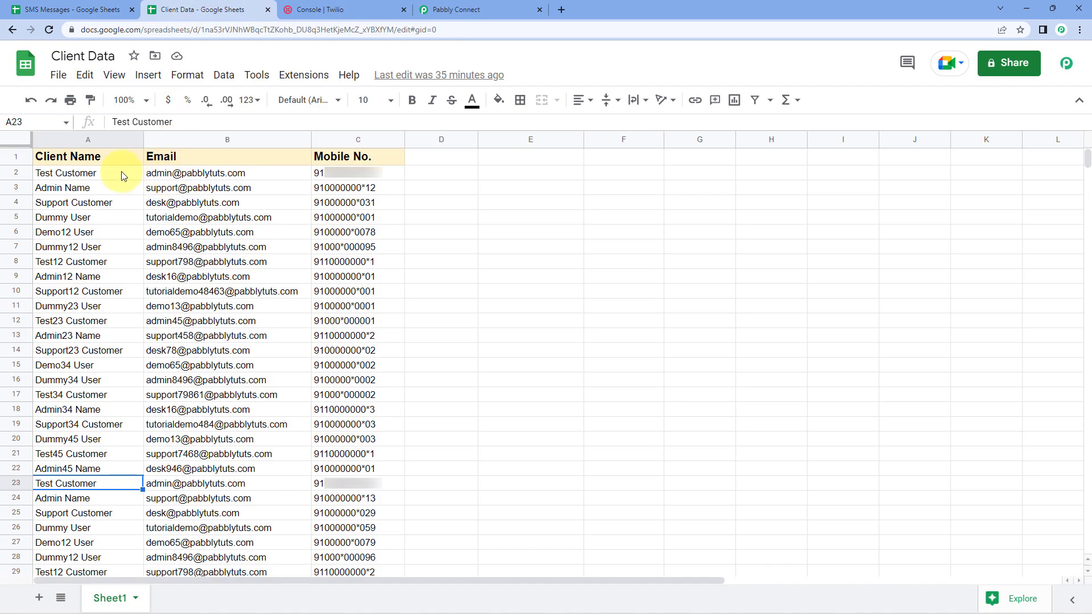
pyautogui.click(69, 175)
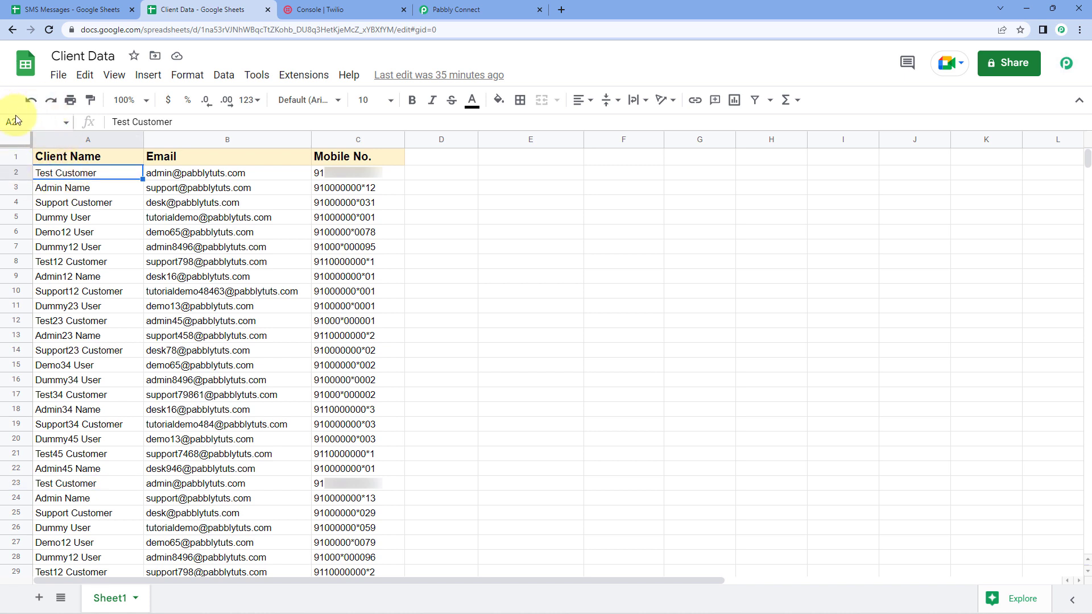
pyautogui.moveTo(63, 174); pyautogui.dragTo(353, 309)
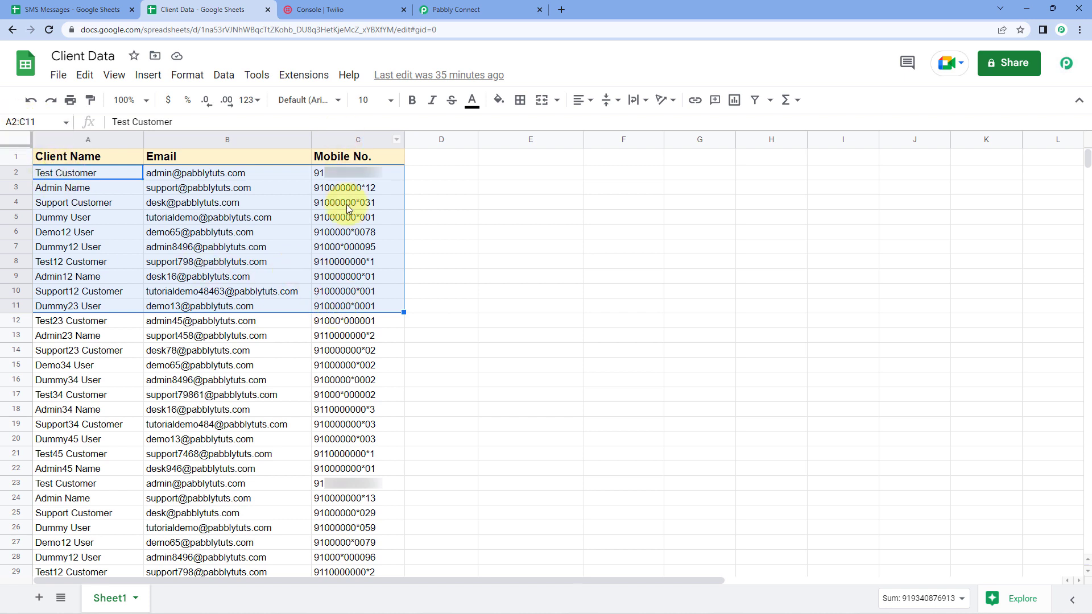
pyautogui.click(2, 123)
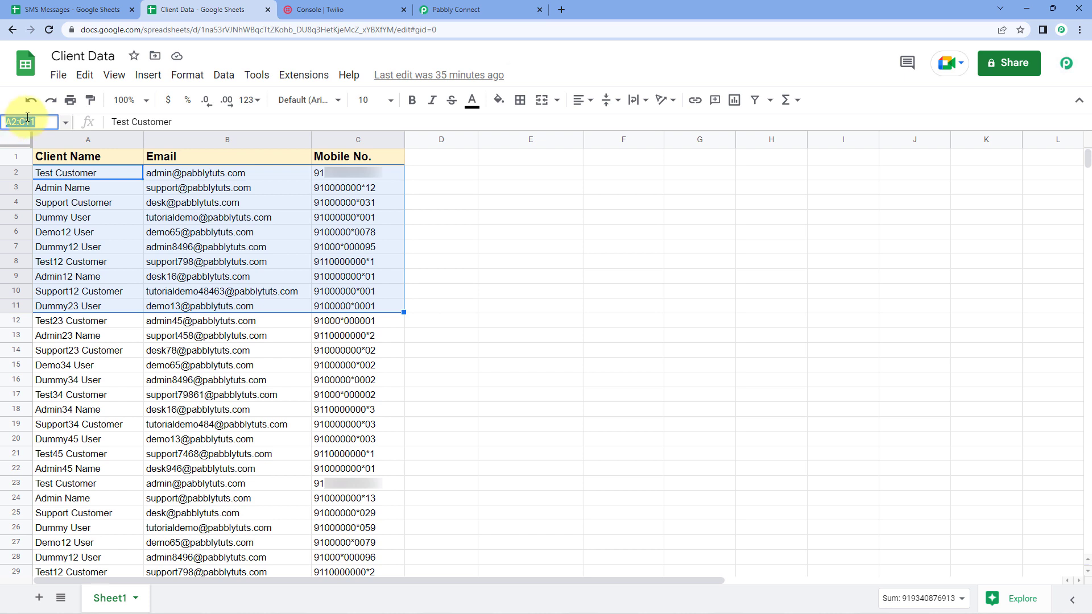
pyautogui.rightClick(27, 122)
pyautogui.click(65, 167)
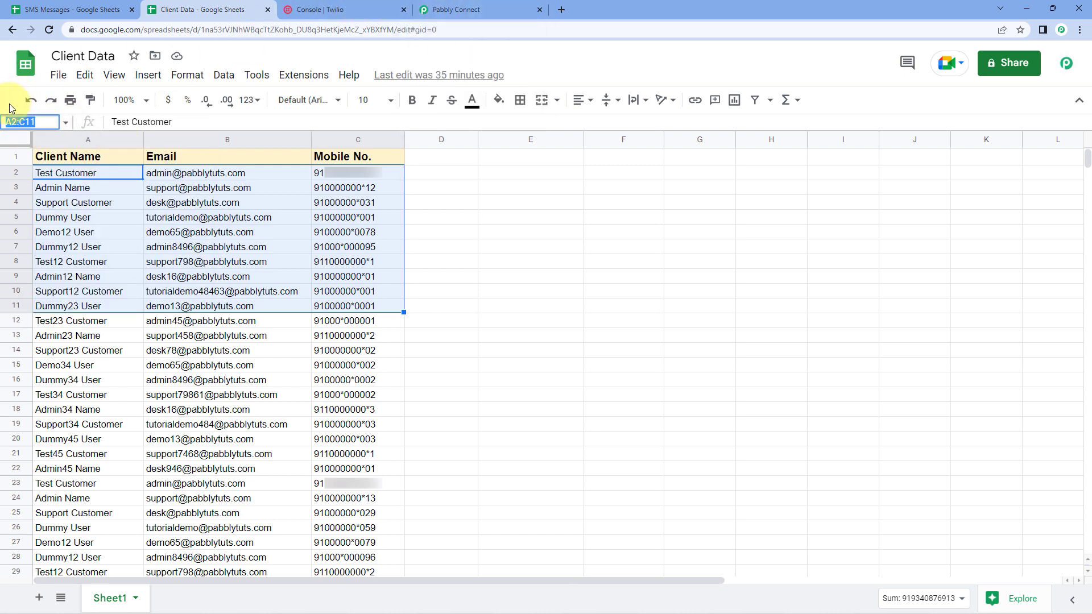
# Paste A2:C11 as the Get Row(s) action's range in Pabbly Connect.
pyautogui.click(449, 10)
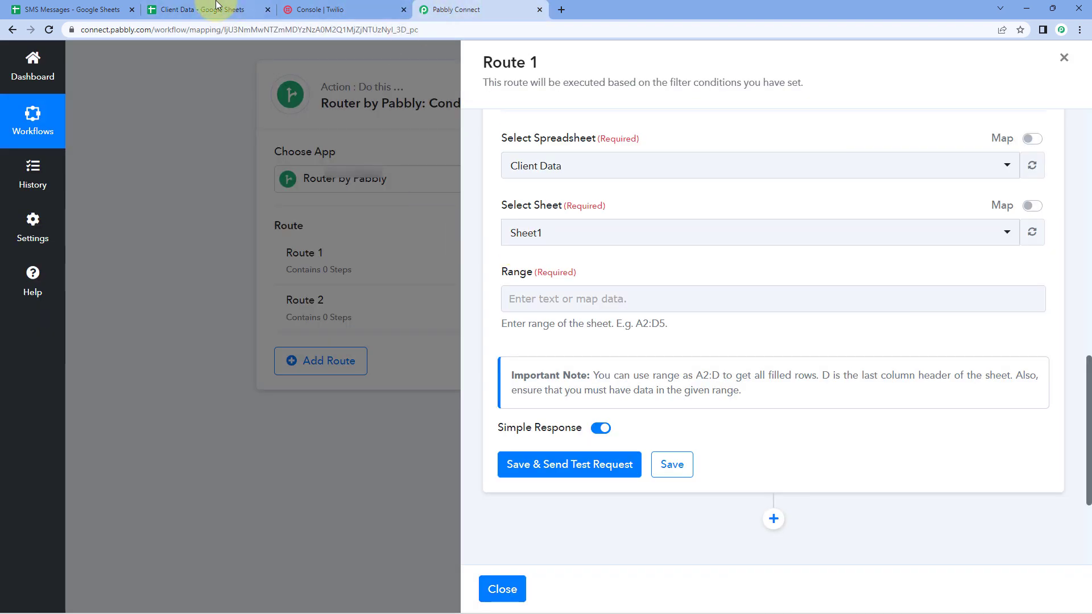
pyautogui.click(219, 9)
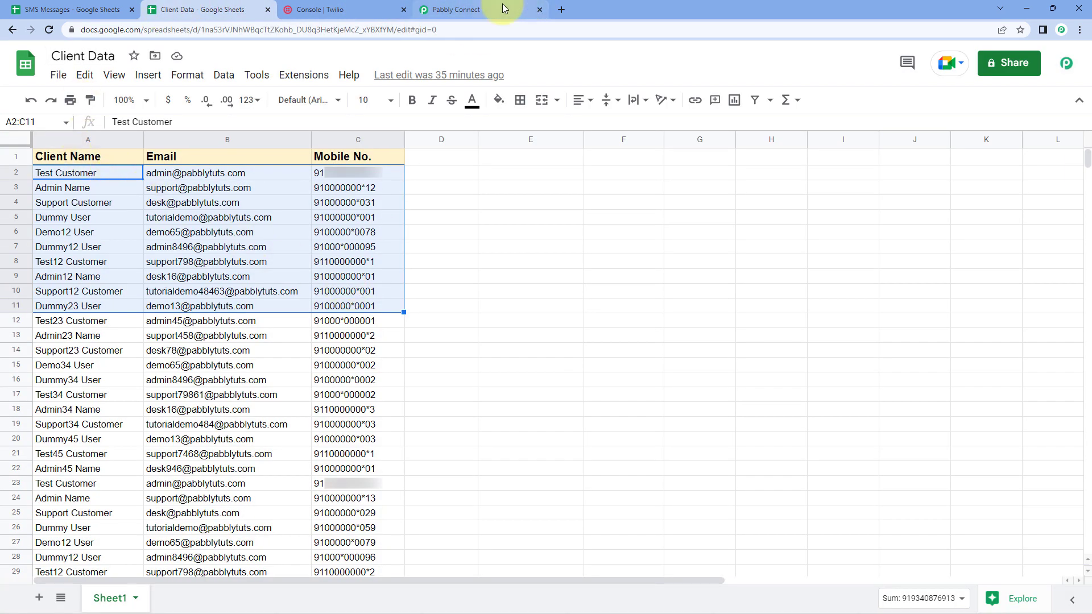
pyautogui.click(478, 9)
pyautogui.click(548, 297)
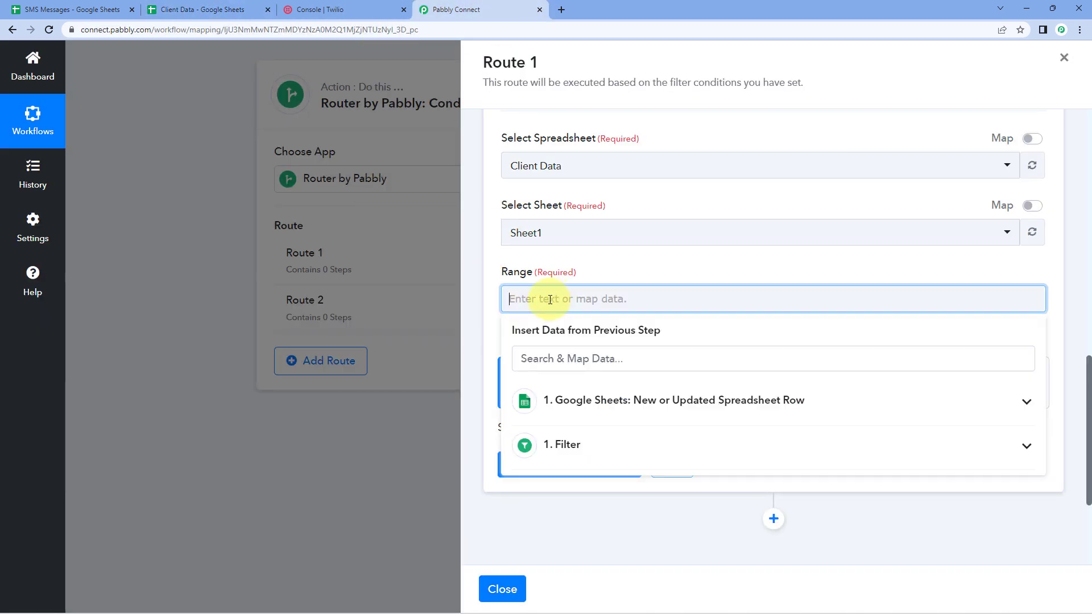
pyautogui.rightClick(548, 299)
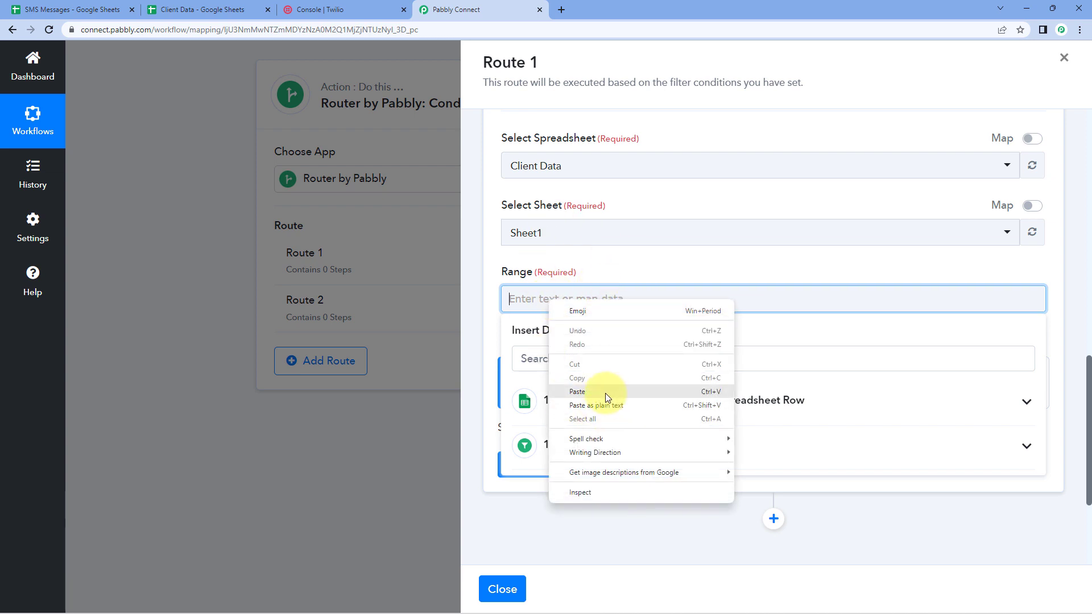
pyautogui.click(577, 392)
pyautogui.click(526, 265)
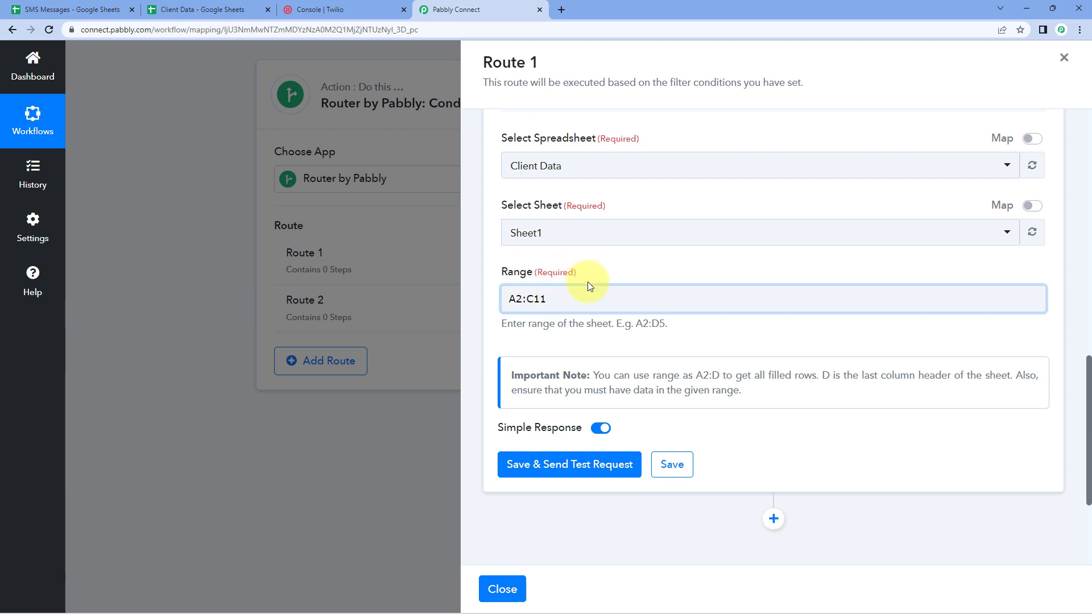
# Turn off Simple Response for the Get Row(s) action, then save it and send a test request.
pyautogui.scroll(-1, 587, 281)
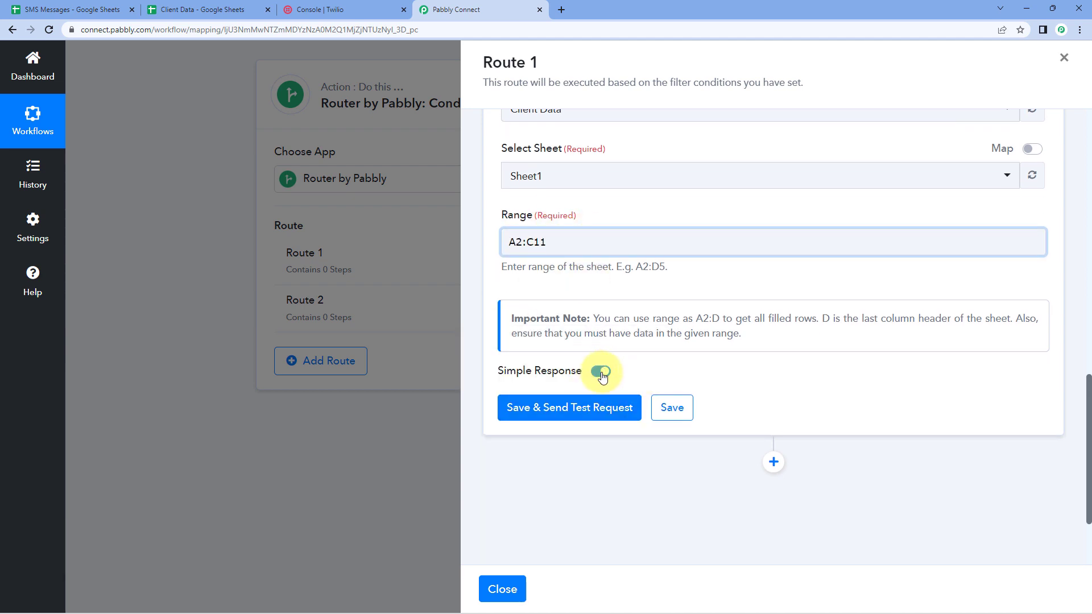
pyautogui.click(560, 407)
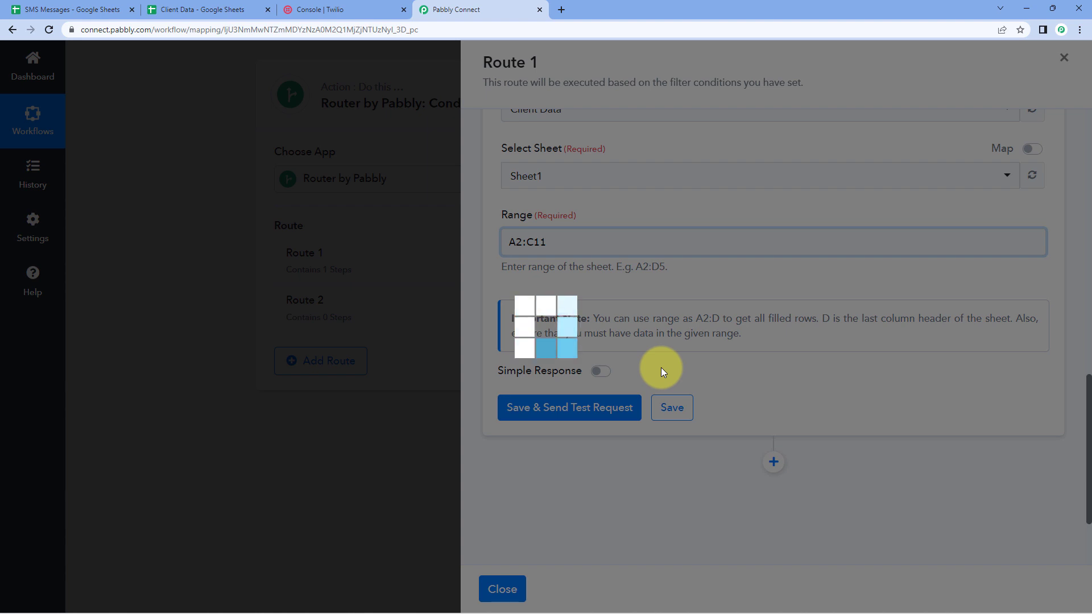
pyautogui.scroll(-4, 661, 368)
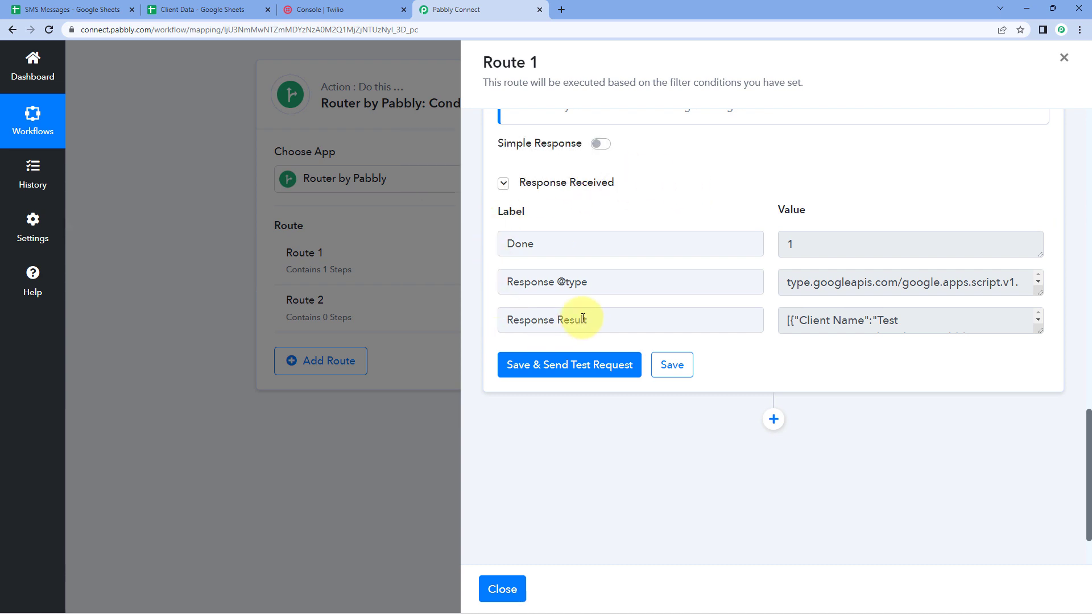
# Enlarge the Response Result value and compare its client records with range A2:C11 in the Client Data spreadsheet.
pyautogui.moveTo(600, 316); pyautogui.dragTo(487, 321)
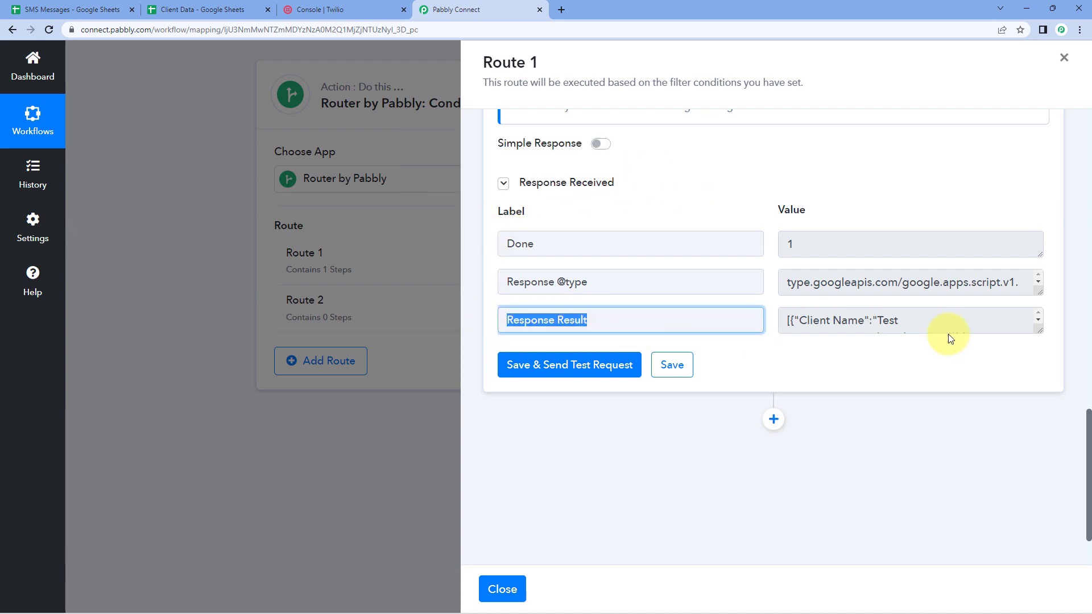
pyautogui.moveTo(1040, 329); pyautogui.dragTo(1046, 540)
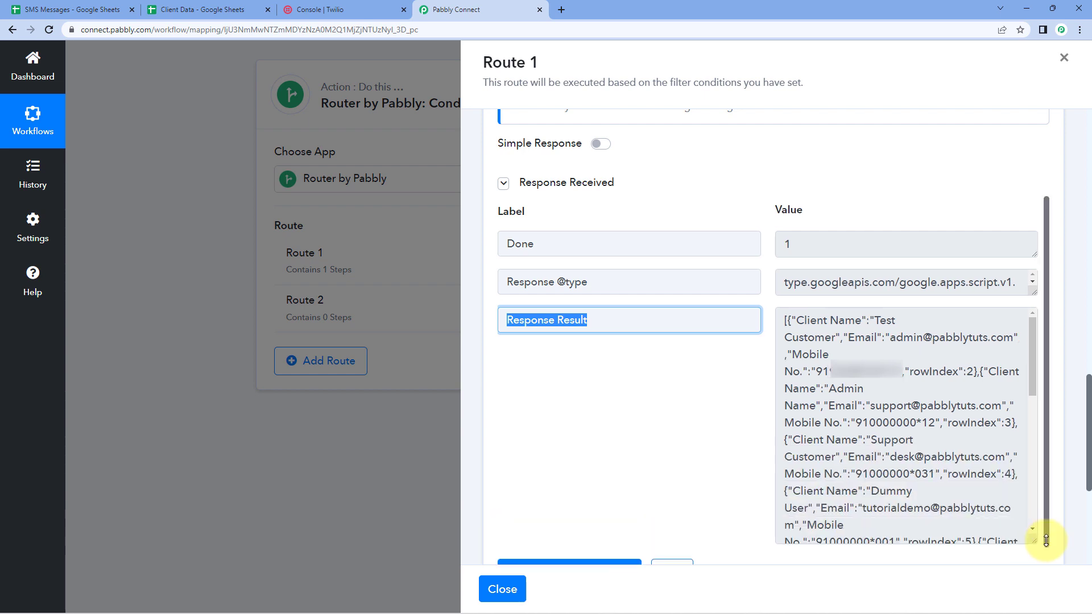
pyautogui.scroll(-8, 807, 358)
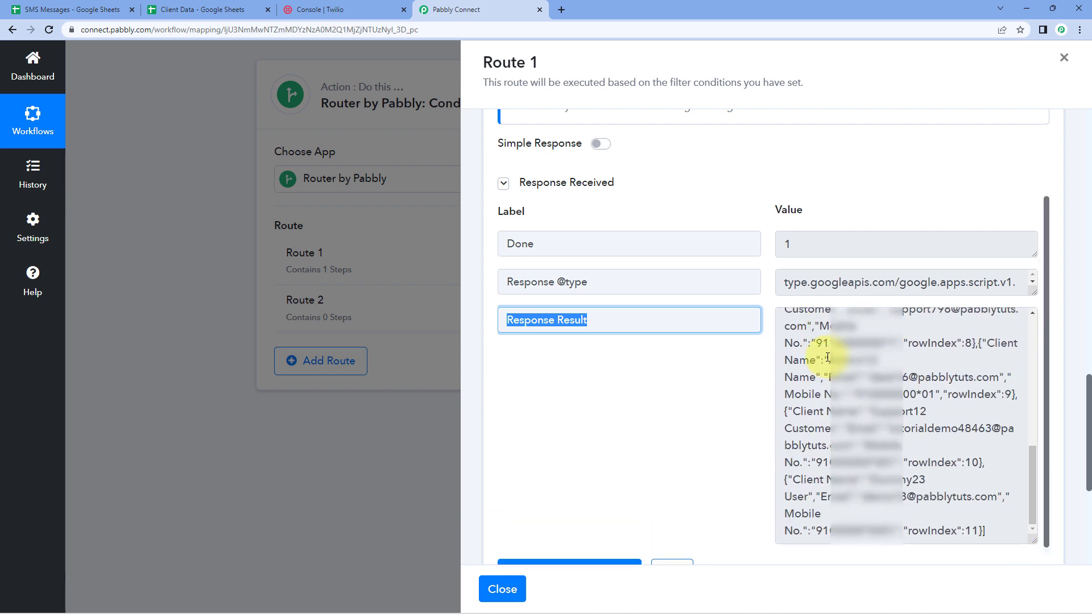
pyautogui.scroll(8, 827, 357)
pyautogui.click(192, 8)
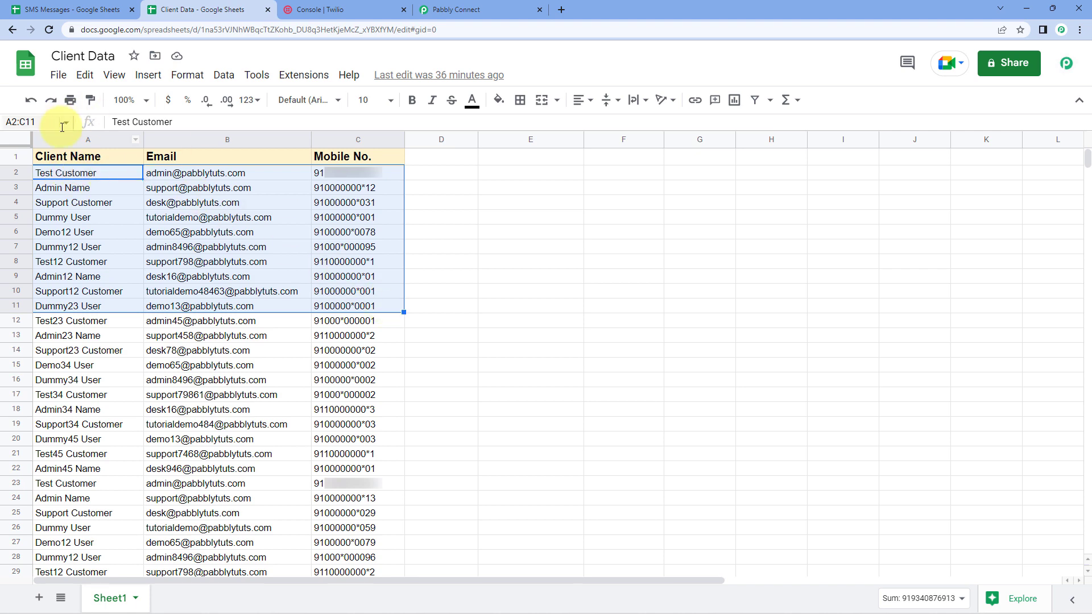
pyautogui.click(441, 10)
pyautogui.scroll(3, 599, 139)
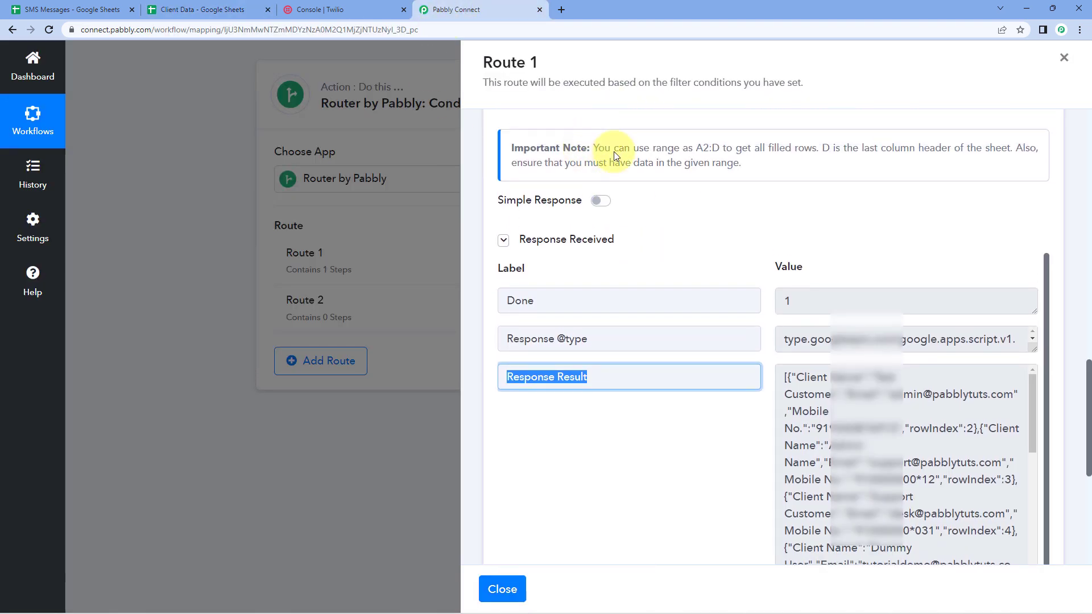
pyautogui.scroll(-3, 628, 205)
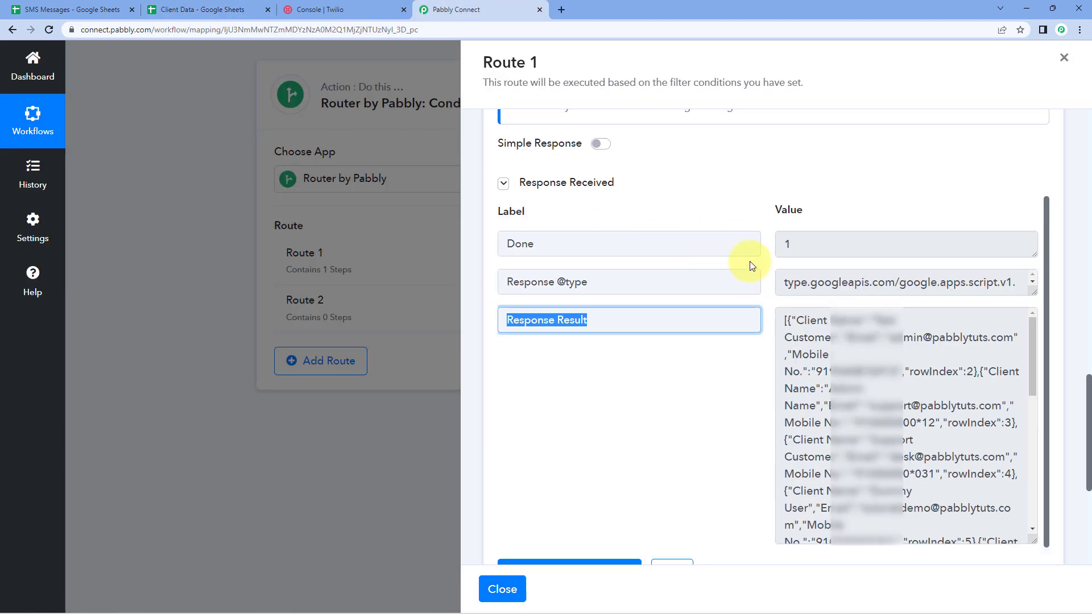
# Read through the client records returned in the Get Row(s) action's Response Result.
pyautogui.moveTo(784, 322); pyautogui.dragTo(867, 400)
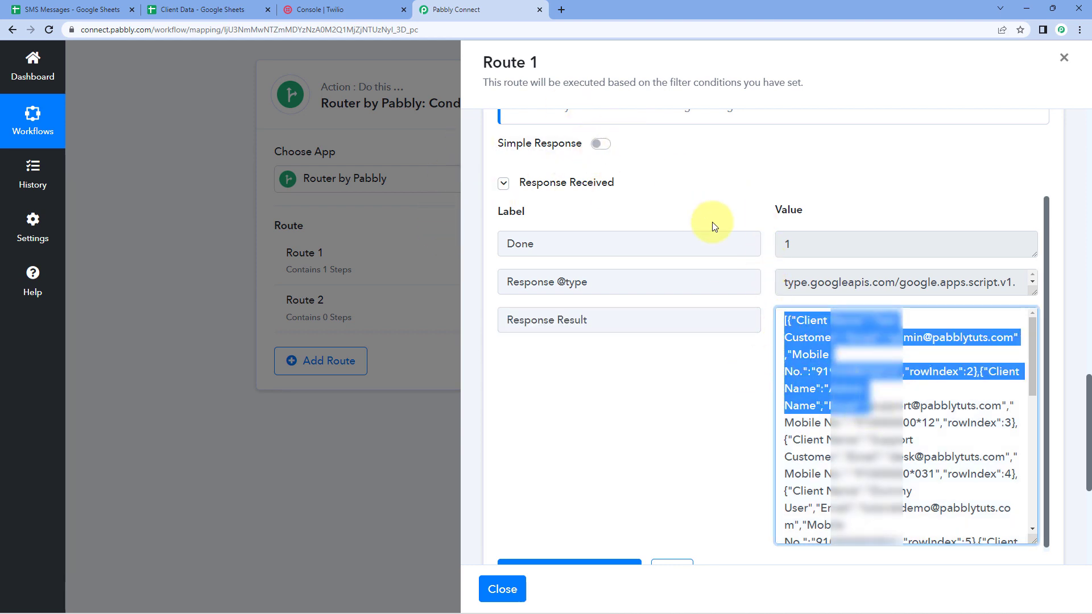
pyautogui.scroll(-4, 875, 391)
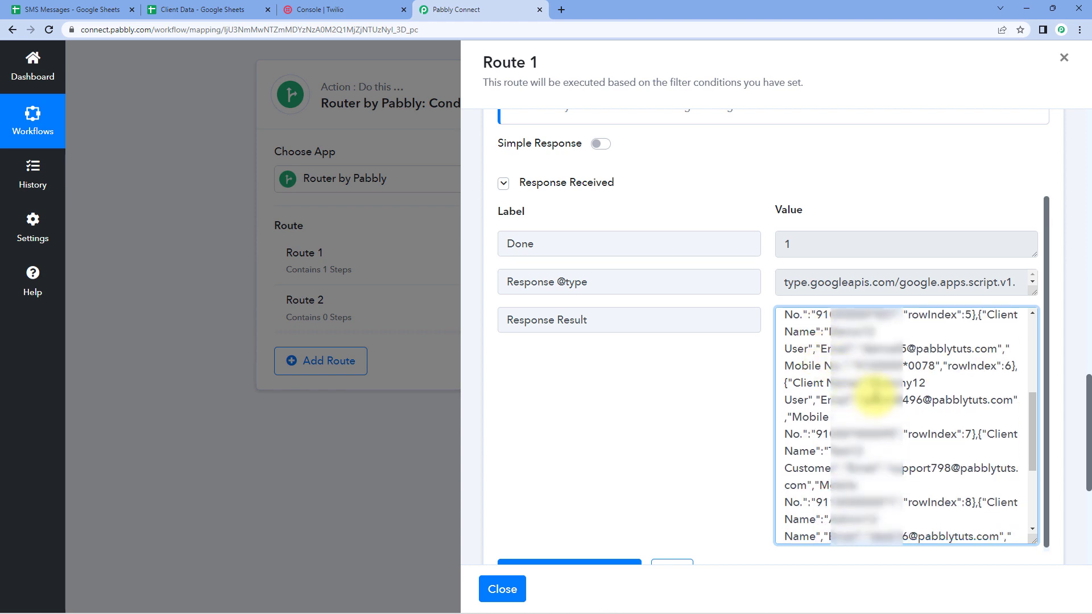
pyautogui.scroll(4, 887, 391)
pyautogui.scroll(1, 887, 391)
pyautogui.click(758, 407)
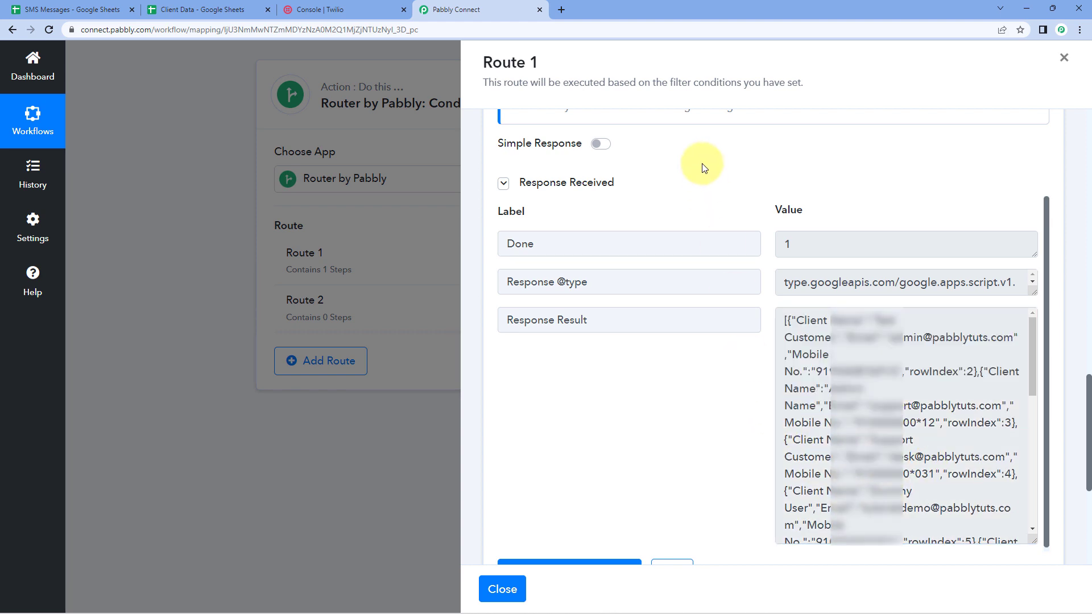
pyautogui.scroll(-1, 702, 165)
pyautogui.scroll(-1, 702, 165)
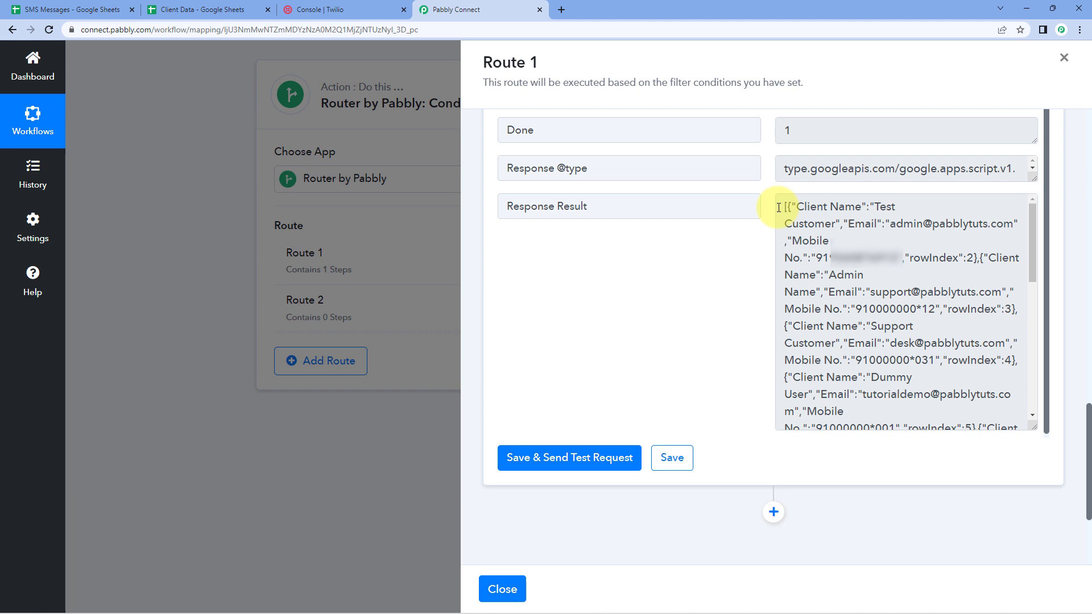
# Examine how the Response Result's array encloses each client's record, checking it against the selected Client Data rows.
pyautogui.click(181, 6)
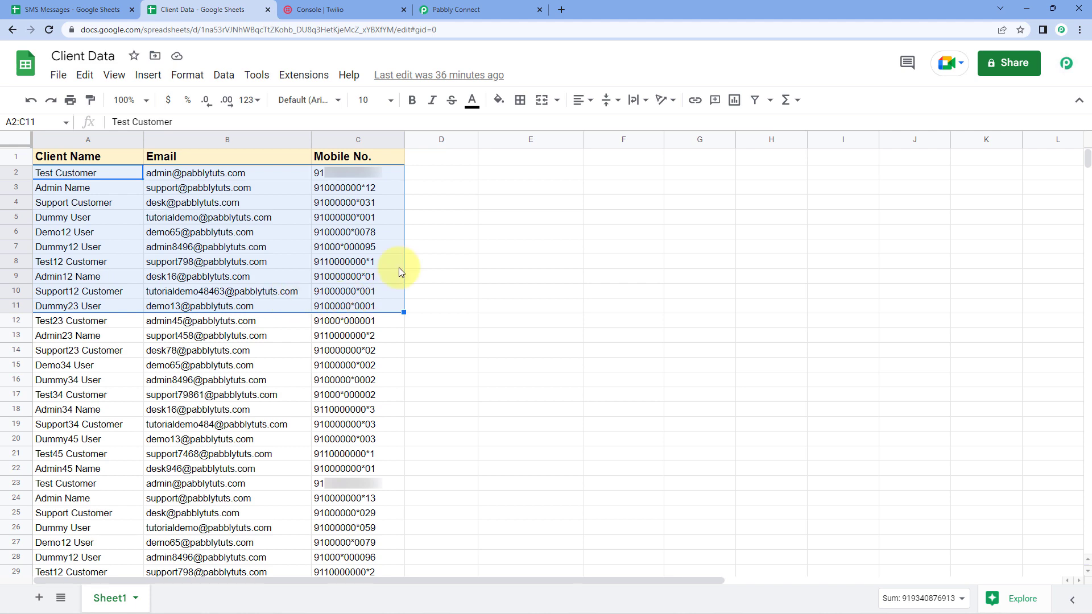
pyautogui.click(509, 9)
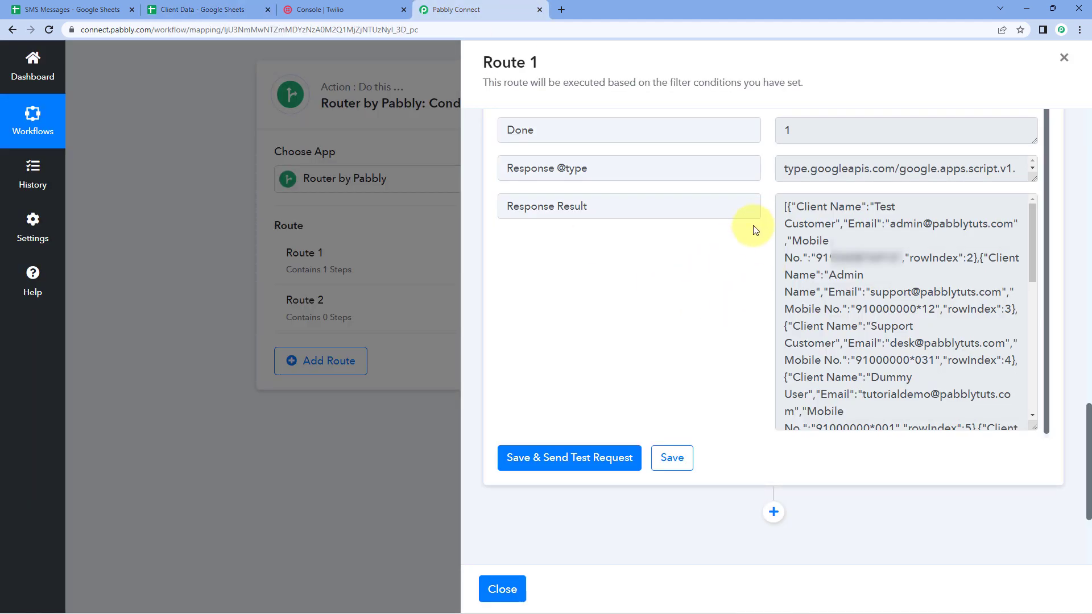
pyautogui.moveTo(779, 207); pyautogui.dragTo(791, 212)
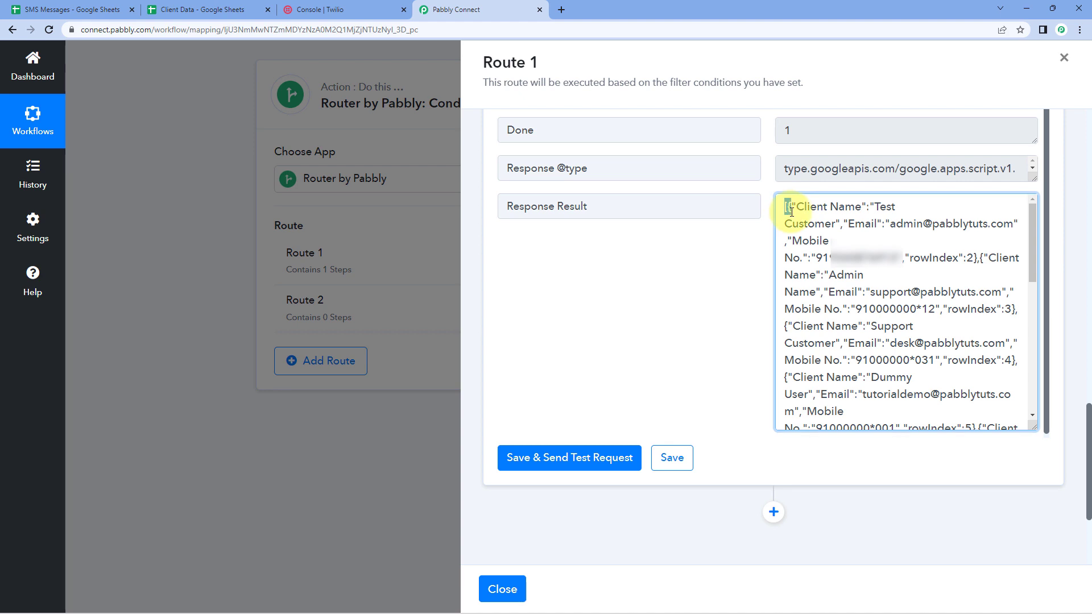
pyautogui.click(750, 237)
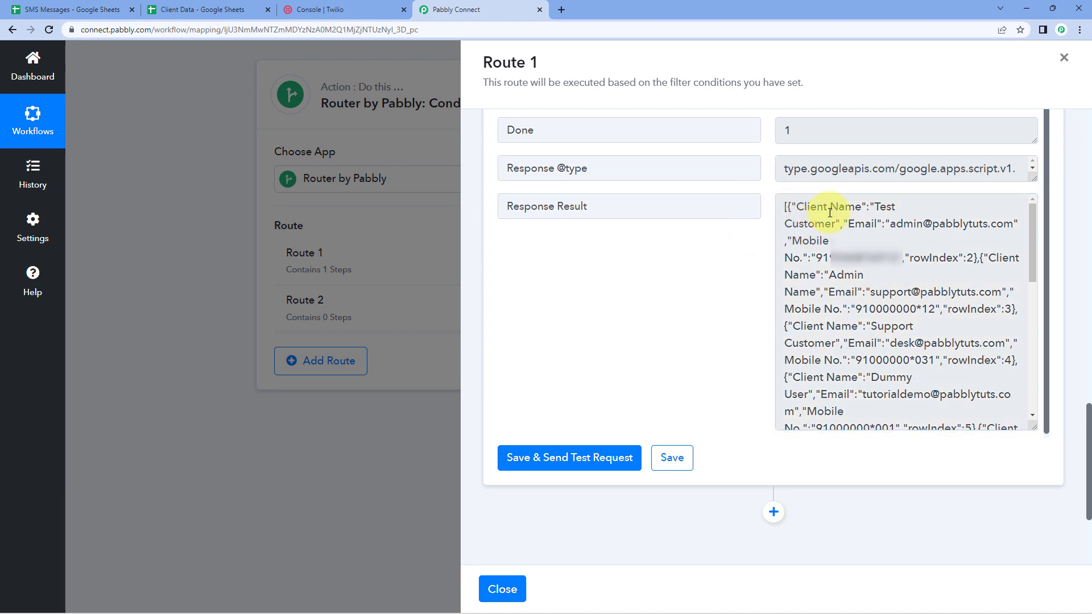
pyautogui.moveTo(792, 205); pyautogui.dragTo(1020, 311)
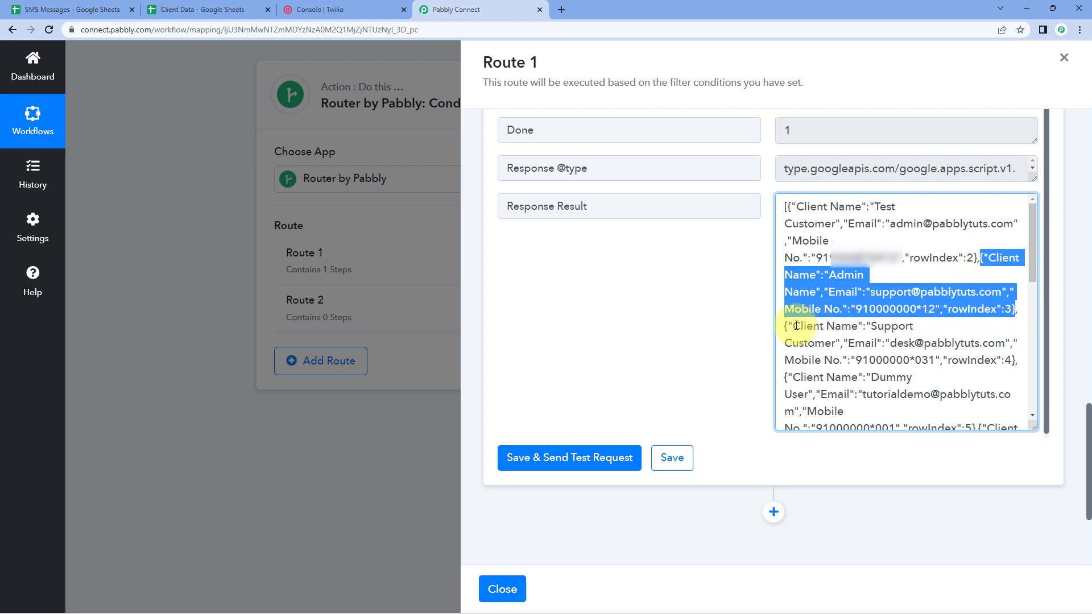
pyautogui.click(696, 295)
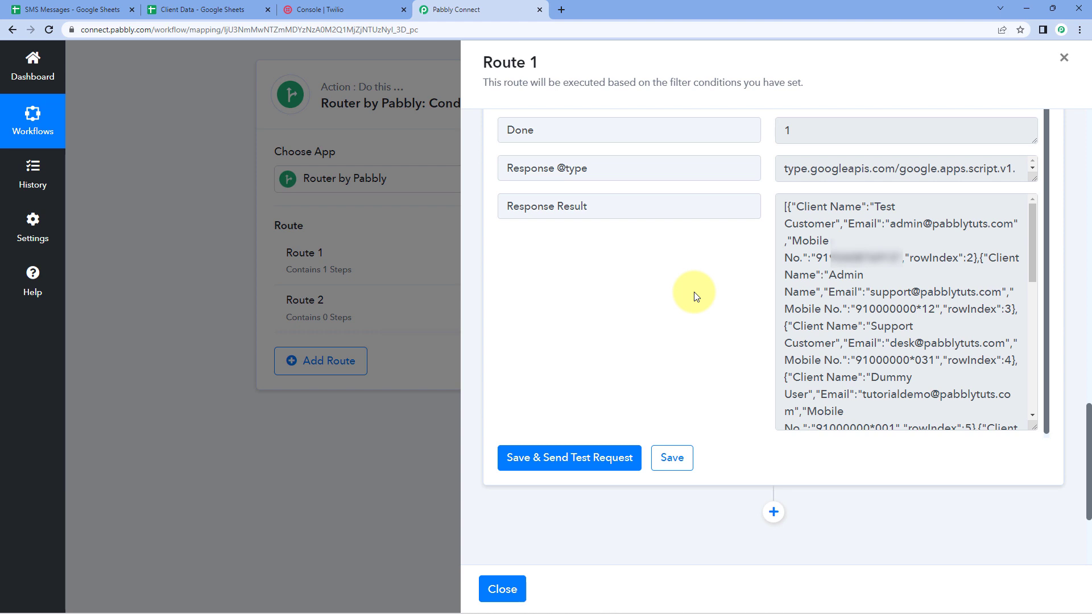
pyautogui.scroll(-1, 729, 275)
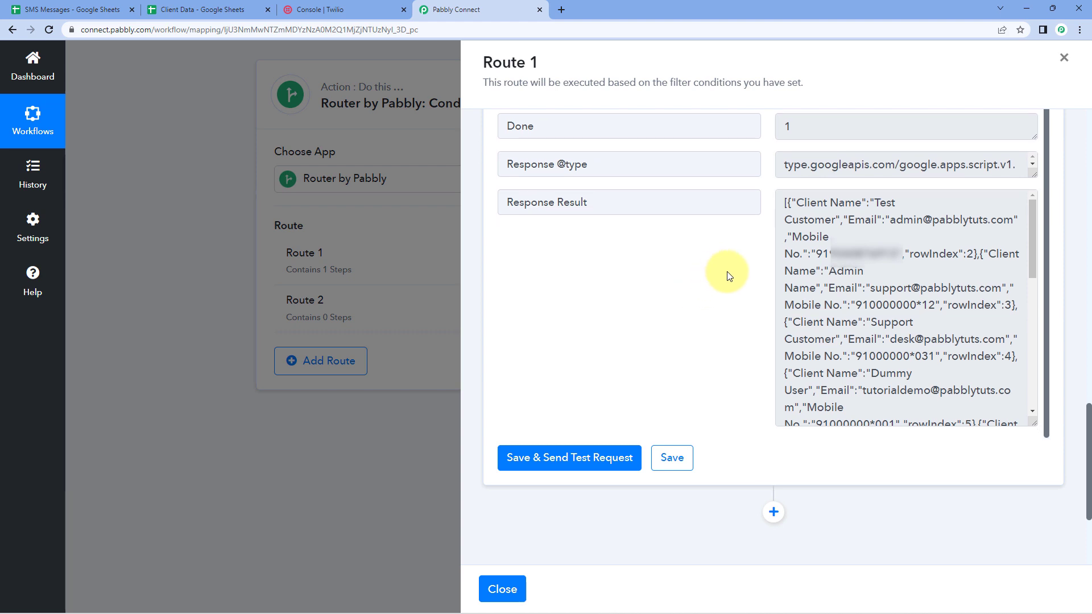
# Add an Iterator by Pabbly action after the Get Row(s) action in Route 1.
pyautogui.scroll(-3, 729, 275)
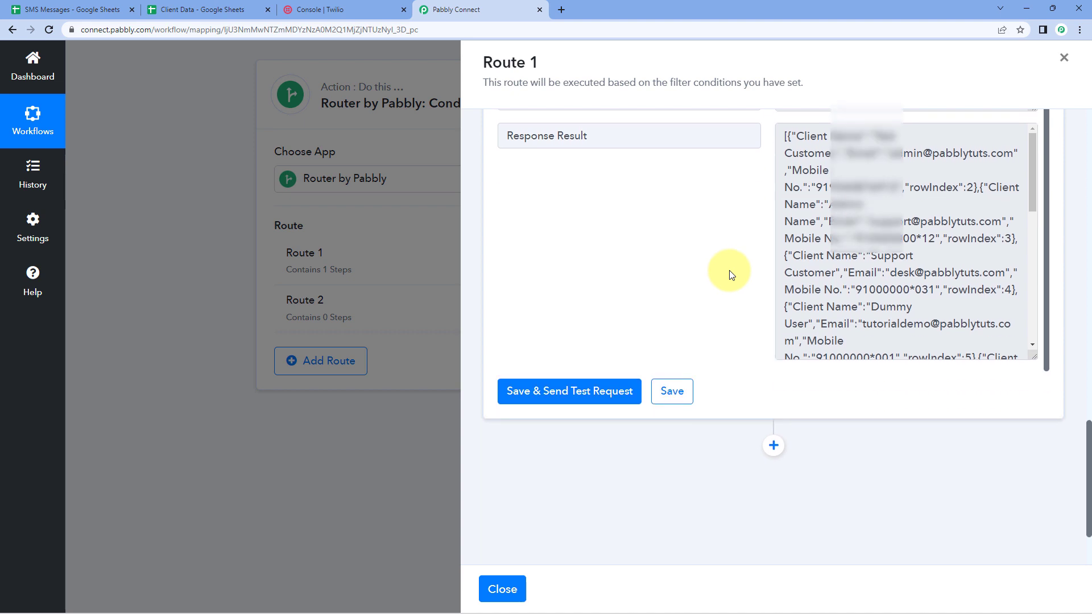
pyautogui.click(773, 340)
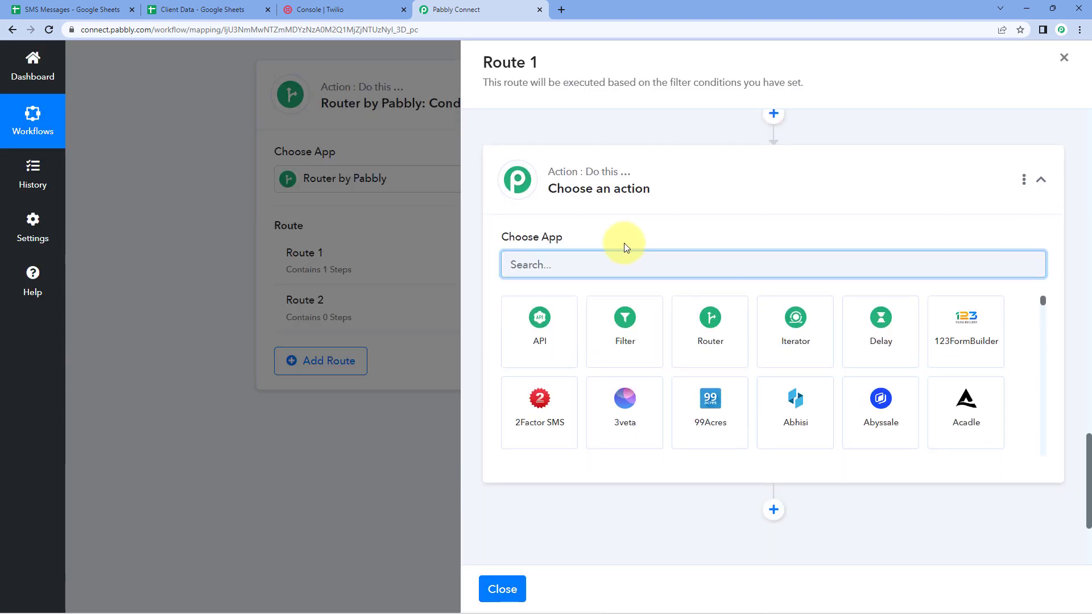
pyautogui.click(770, 339)
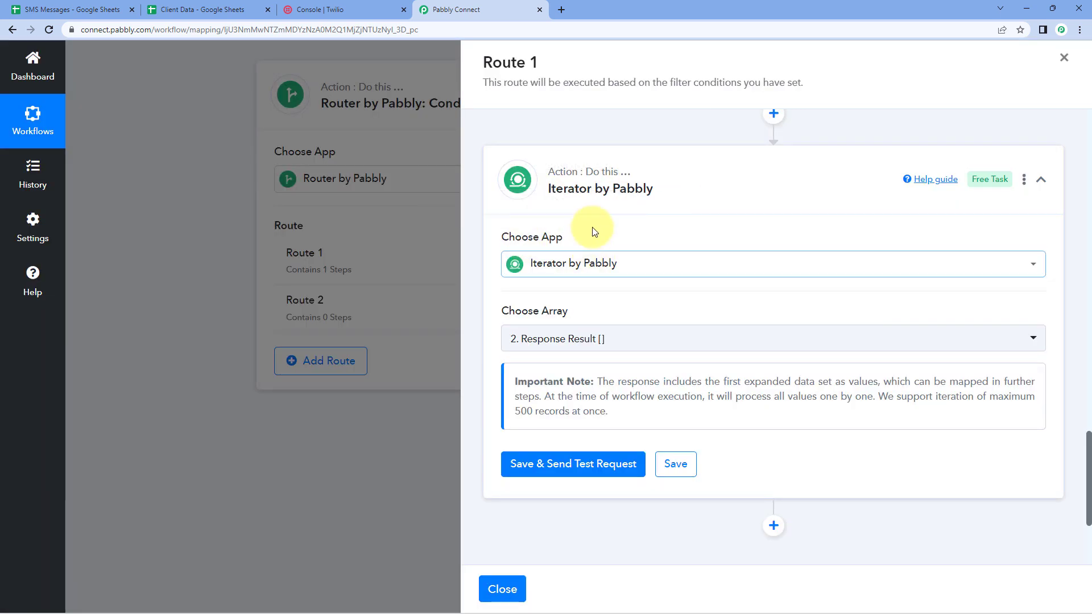
# Check the Iterator's array, 2. Response Result [], against the Get Row(s) response, and save the action with a test request.
pyautogui.scroll(-2, 491, 215)
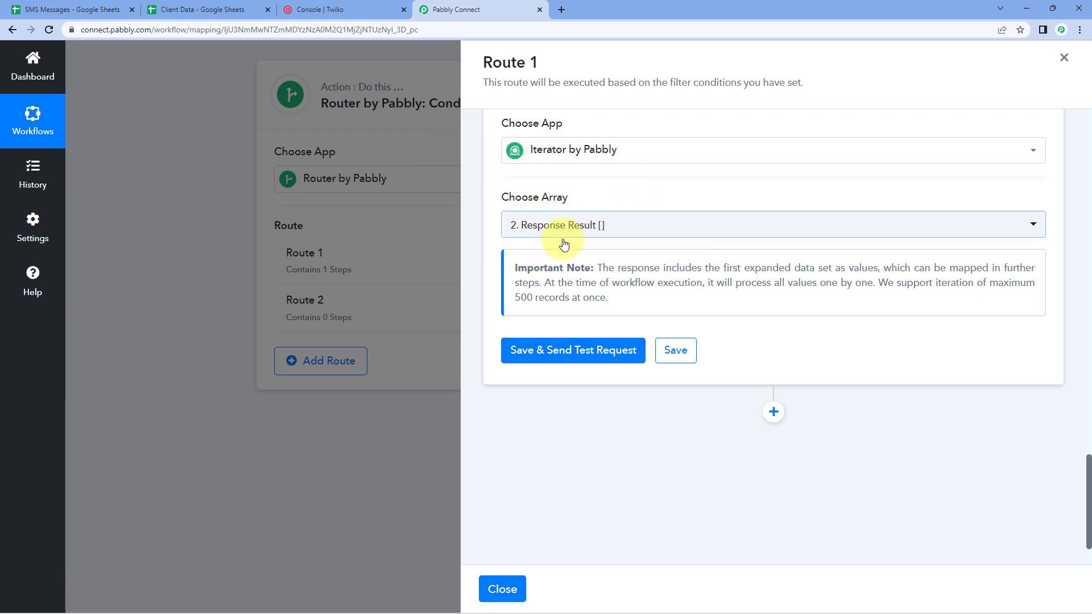
pyautogui.scroll(8, 699, 189)
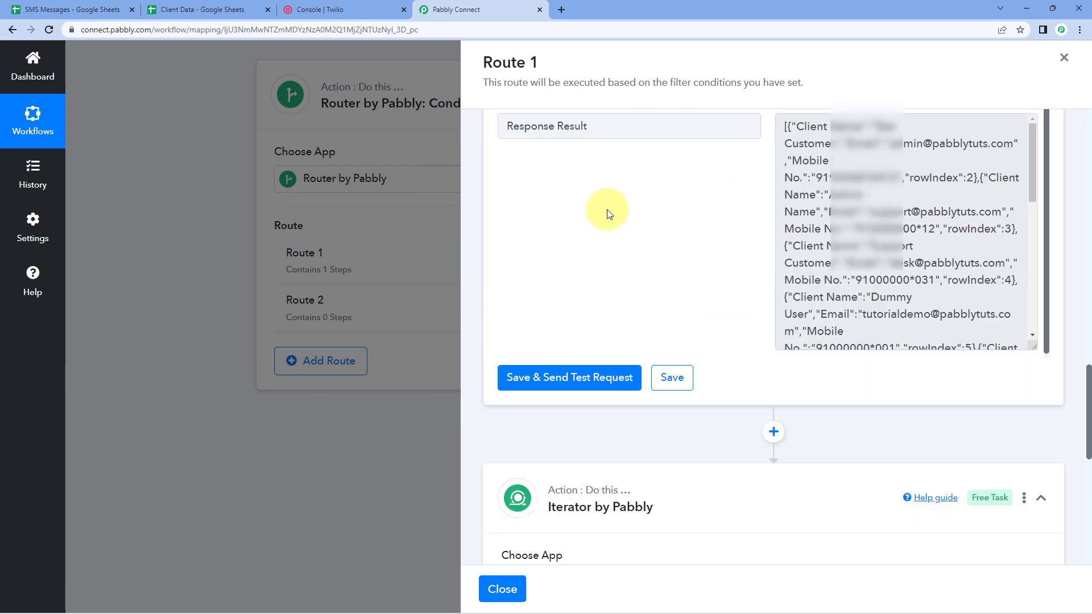
pyautogui.moveTo(602, 205); pyautogui.dragTo(488, 199)
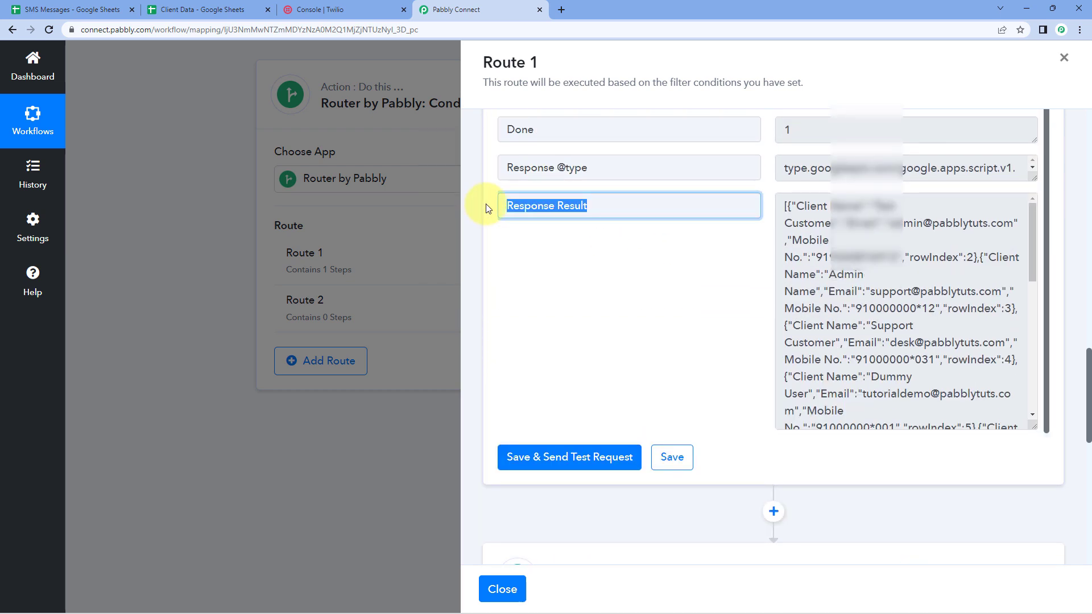
pyautogui.click(729, 251)
pyautogui.scroll(-8, 724, 261)
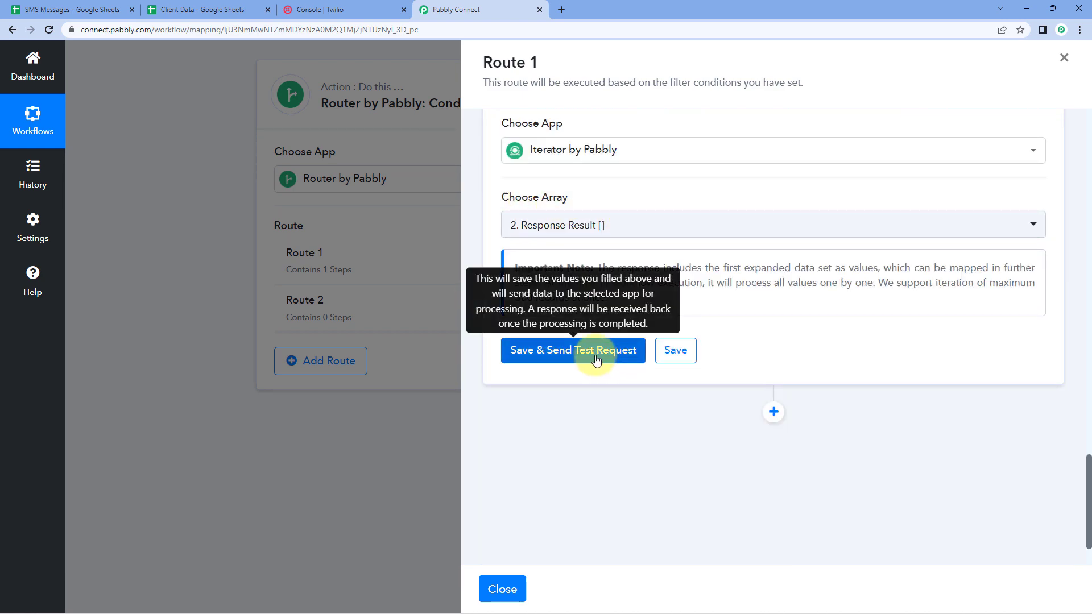
pyautogui.click(596, 360)
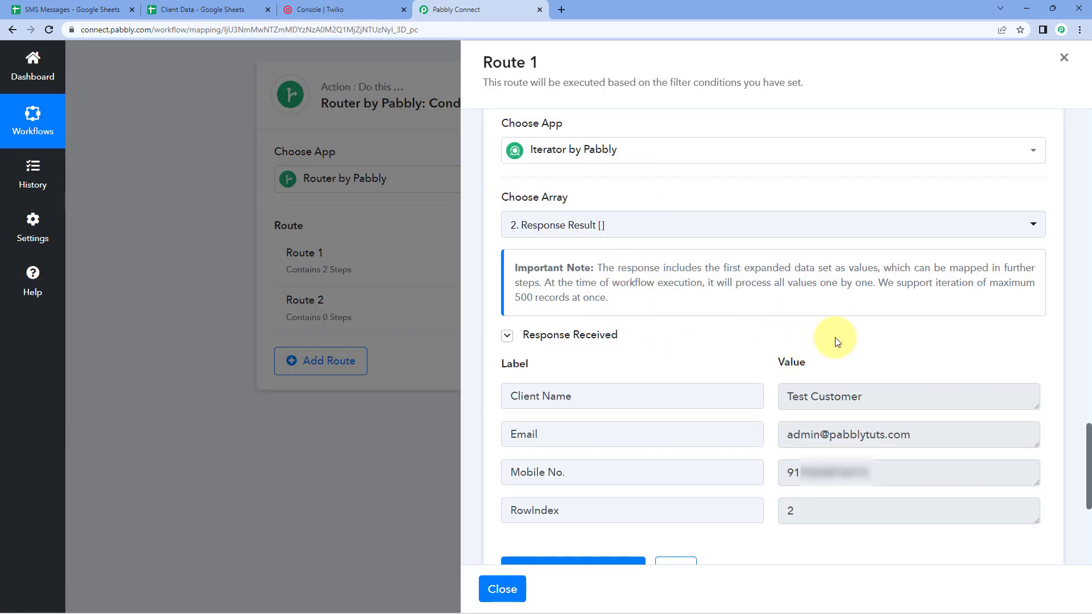
# Compare the Iterator's response with the Get Row(s) Response Result and the first client's row 2 in the Client Data spreadsheet.
pyautogui.scroll(-2, 836, 336)
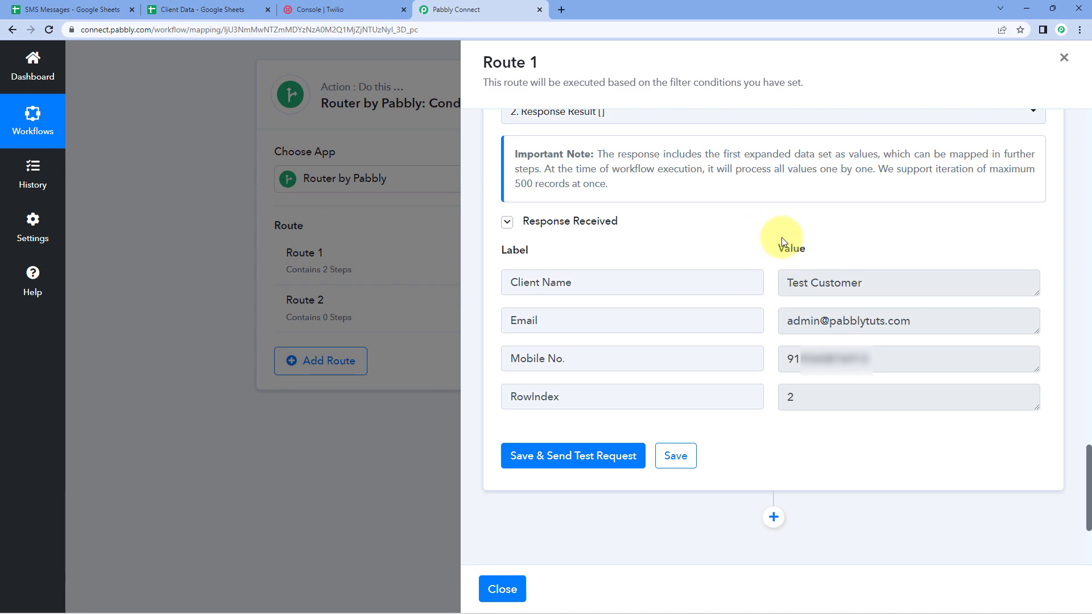
pyautogui.scroll(9, 779, 244)
pyautogui.scroll(3, 743, 244)
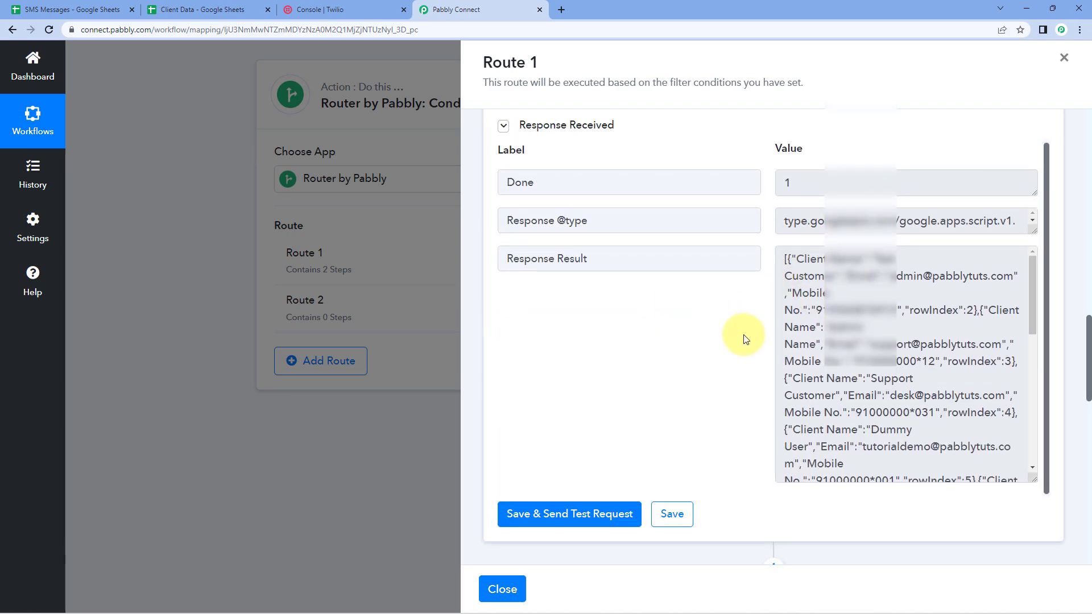
pyautogui.scroll(-4, 750, 336)
pyautogui.scroll(-8, 747, 357)
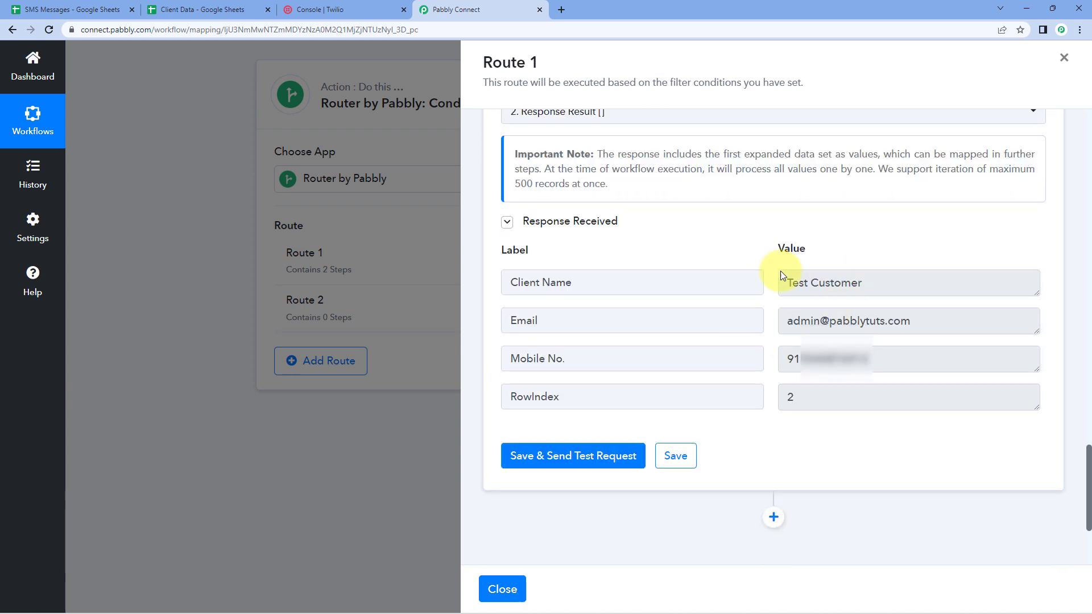
pyautogui.click(250, 10)
pyautogui.click(120, 174)
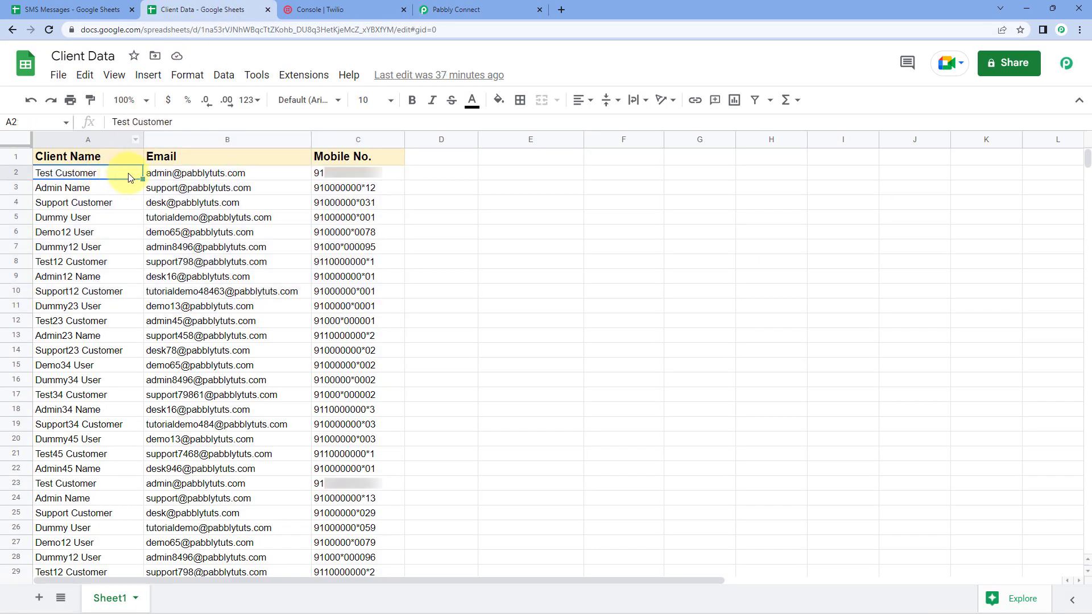
pyautogui.click(210, 173)
pyautogui.click(318, 173)
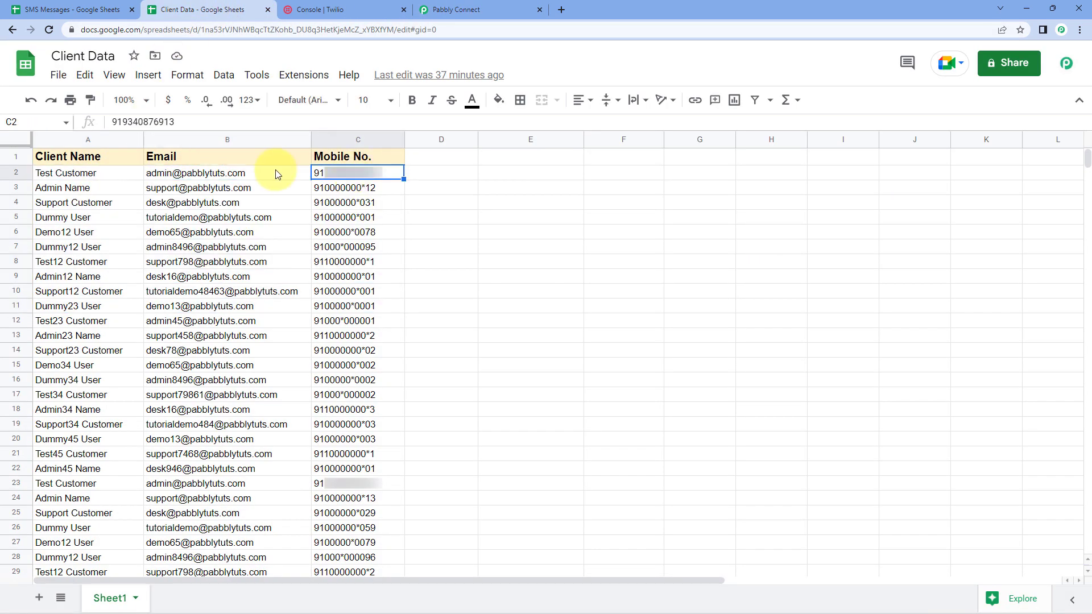
pyautogui.click(455, 9)
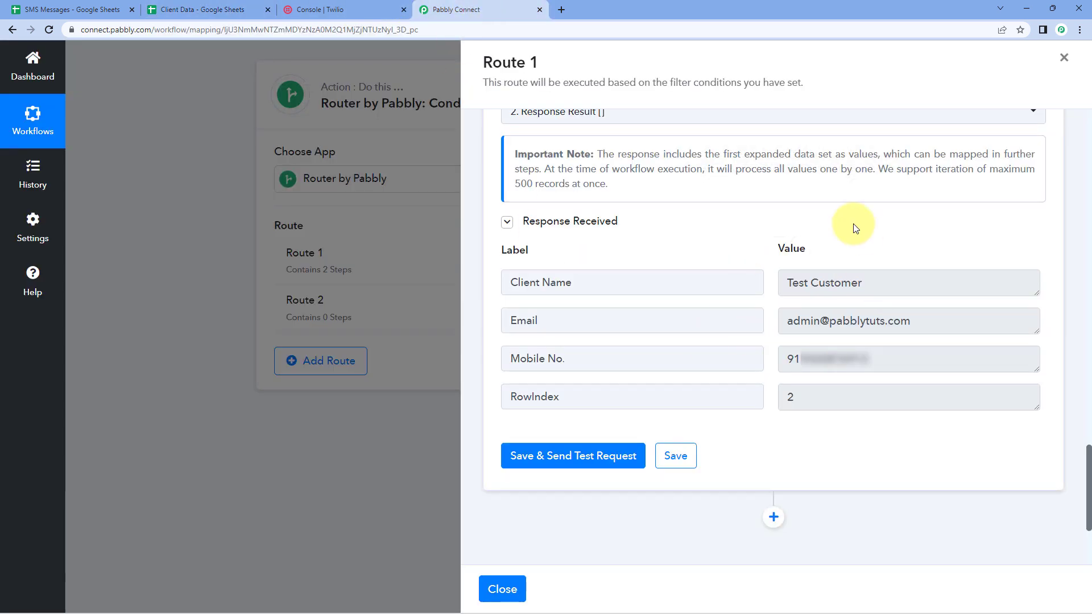
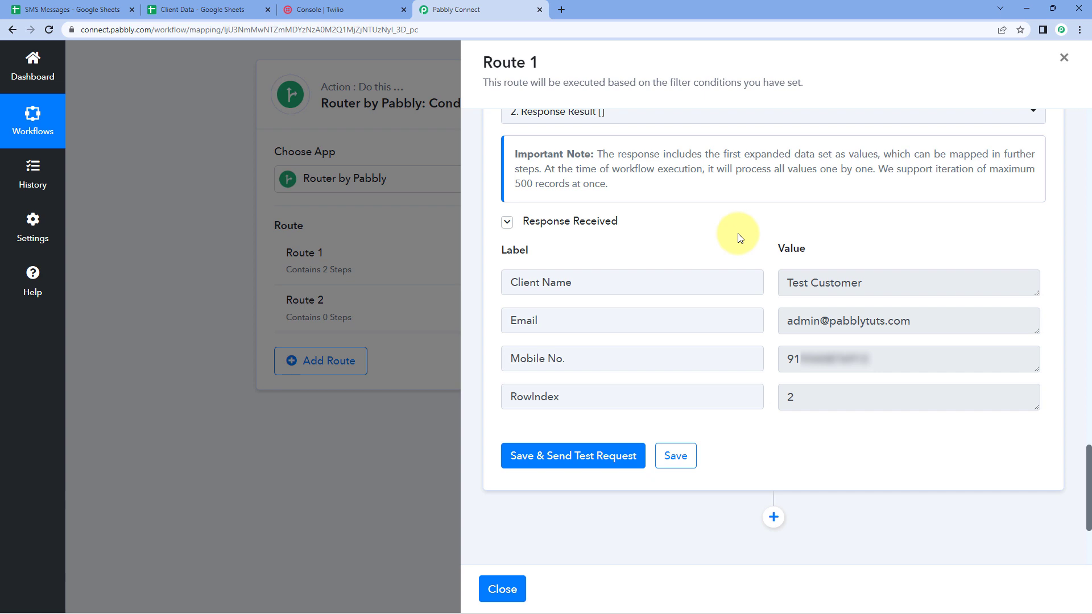
# Add a Twilio action after the Iterator in Route 1 with the action event Send SMS Message.
pyautogui.scroll(-3, 739, 238)
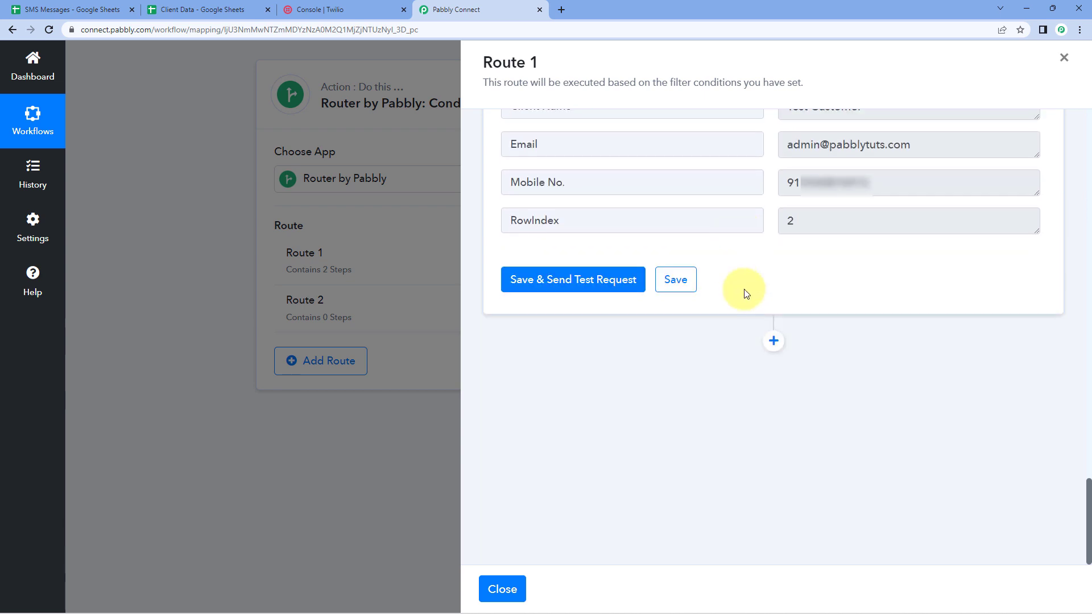
pyautogui.click(773, 341)
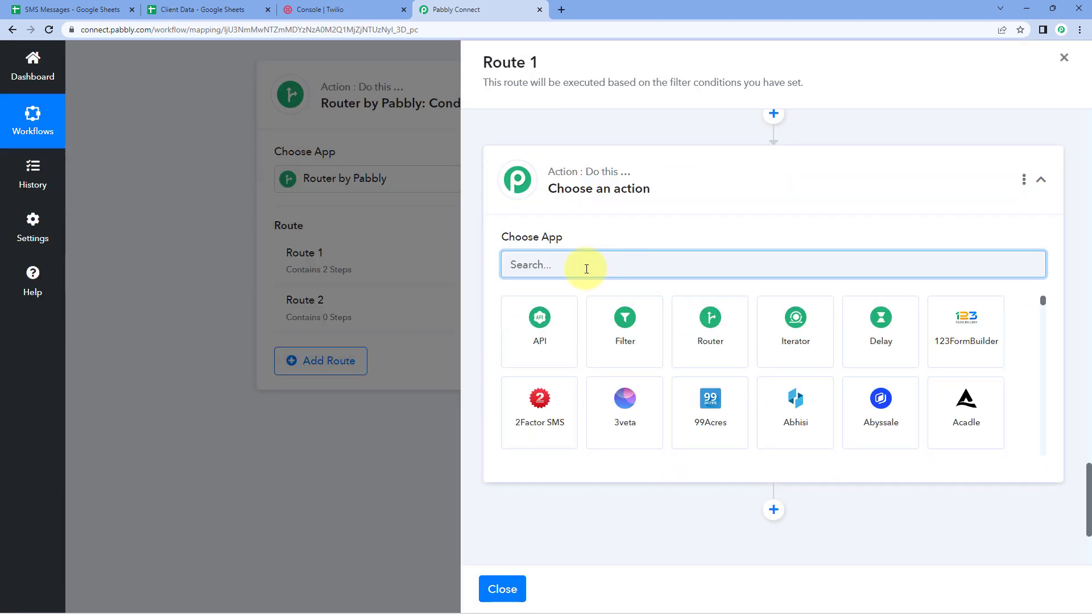
pyautogui.write('wilio')
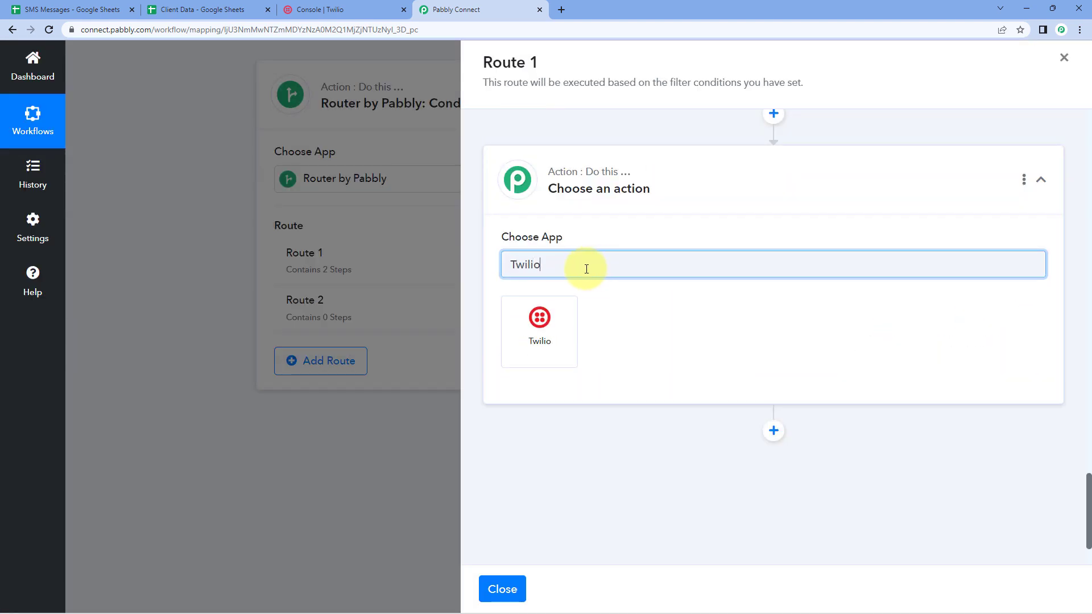
pyautogui.click(554, 332)
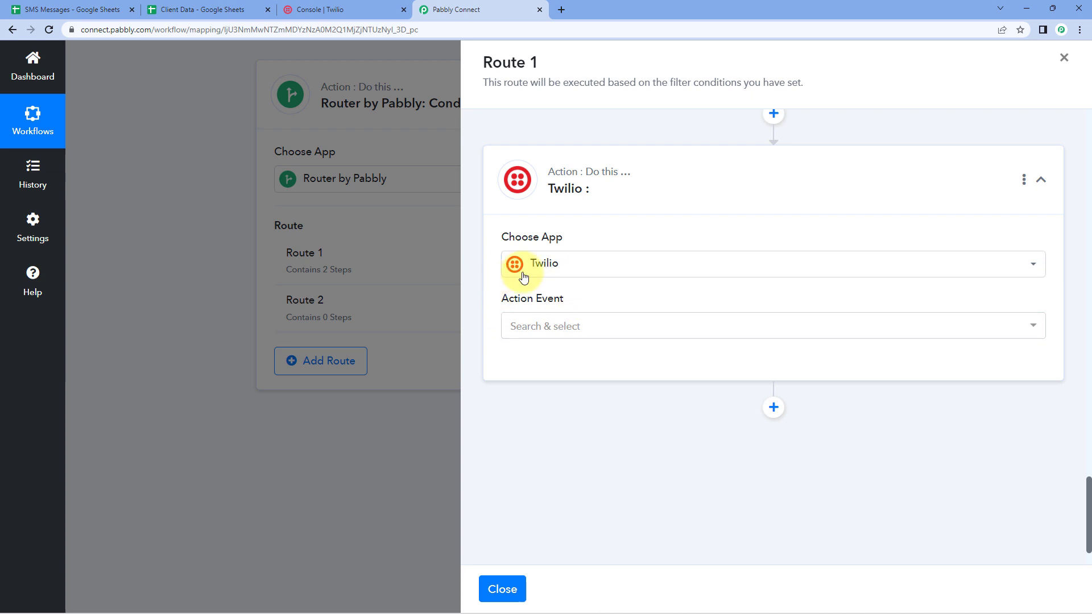
pyautogui.scroll(-1, 516, 271)
pyautogui.click(566, 262)
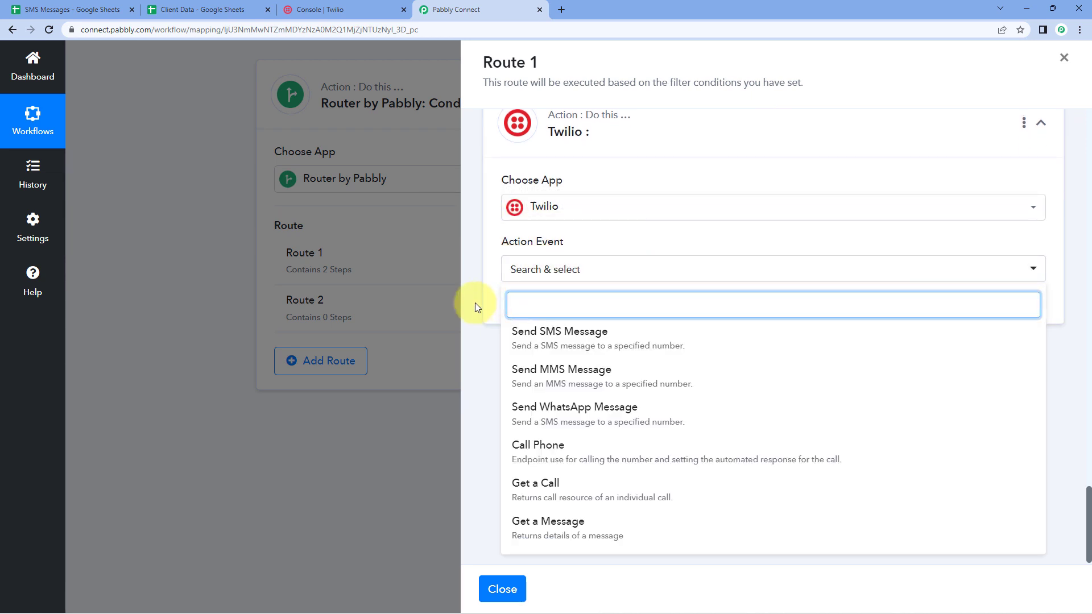
pyautogui.click(629, 328)
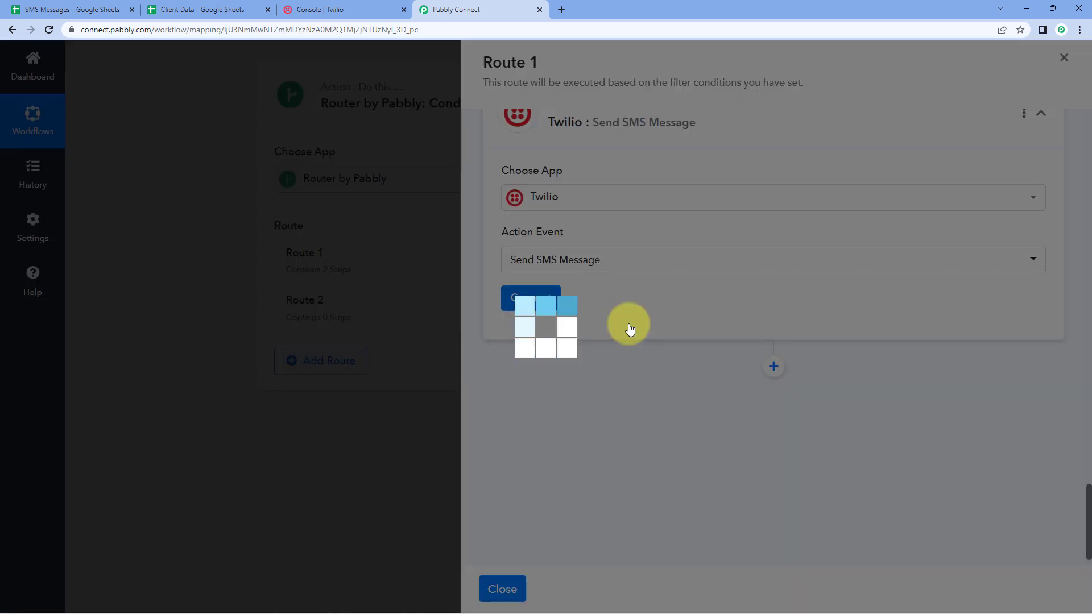
# Open the Twilio account connection settings and choose to add a new connection.
pyautogui.click(528, 298)
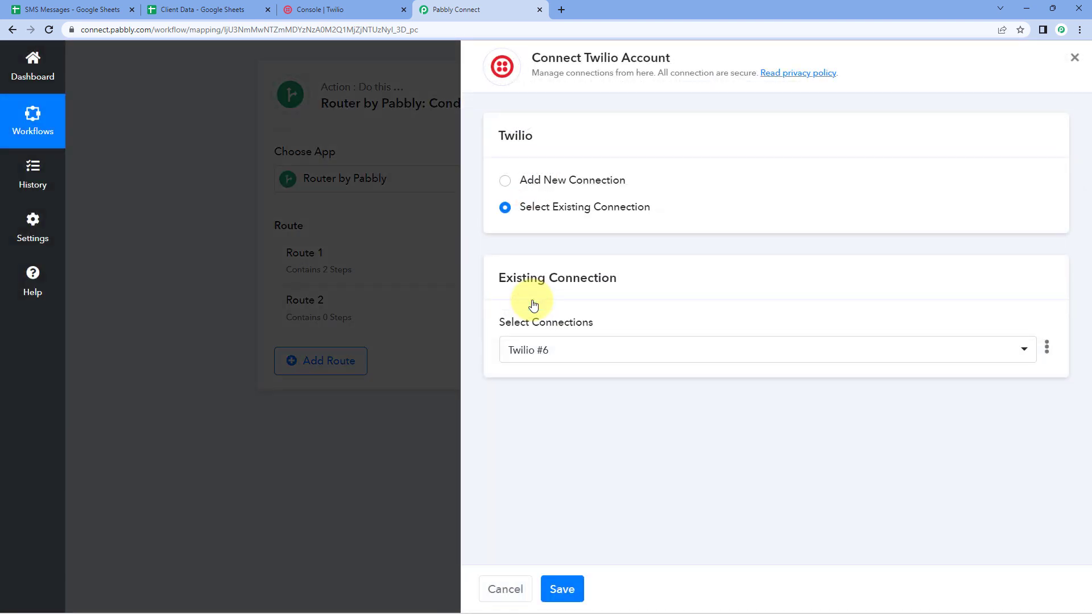
pyautogui.click(506, 181)
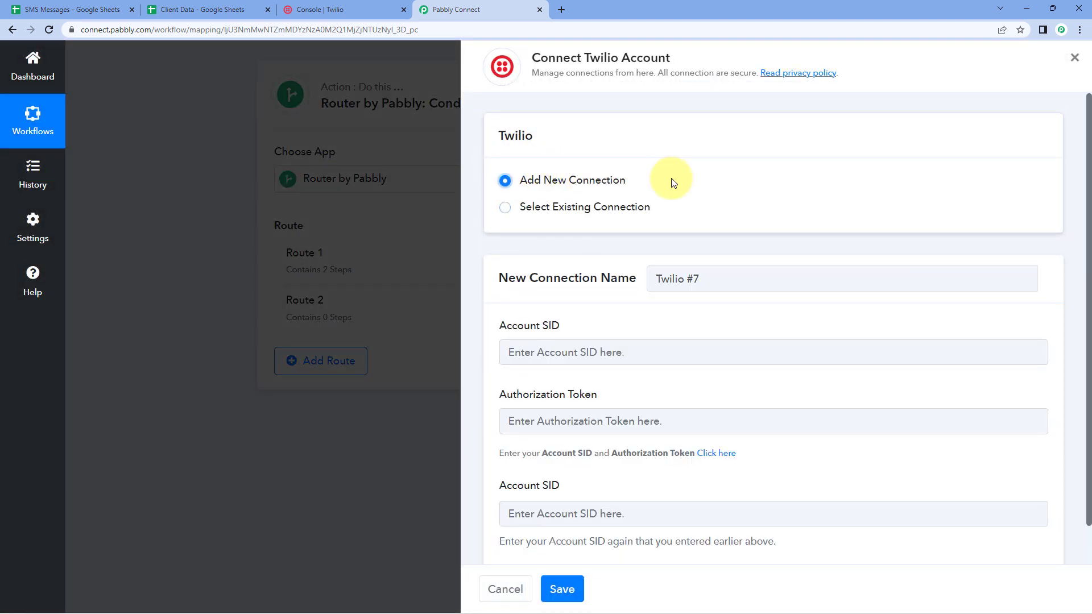
pyautogui.scroll(-1, 672, 193)
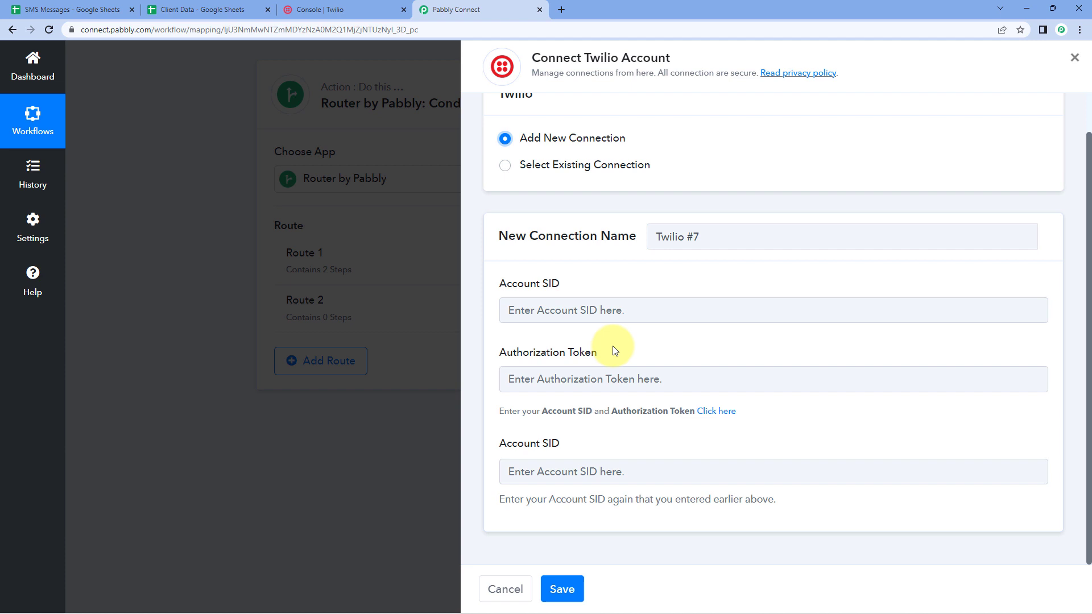
# Copy the Account SID from the Account Info in the Twilio console and return to the new connection form in Pabbly Connect.
pyautogui.click(361, 2)
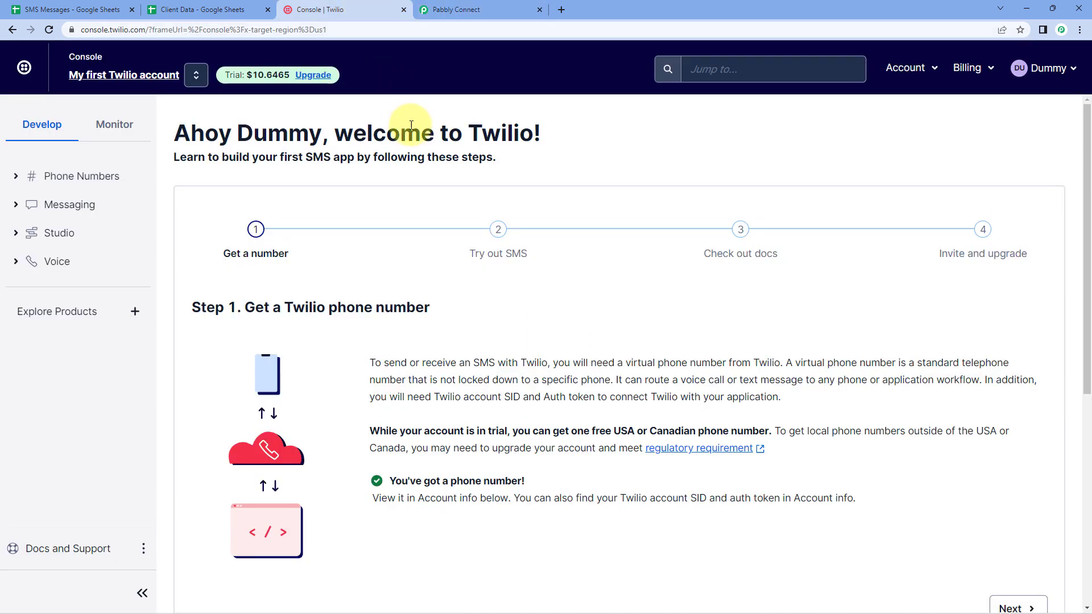
pyautogui.scroll(-4, 429, 150)
pyautogui.scroll(-3, 429, 151)
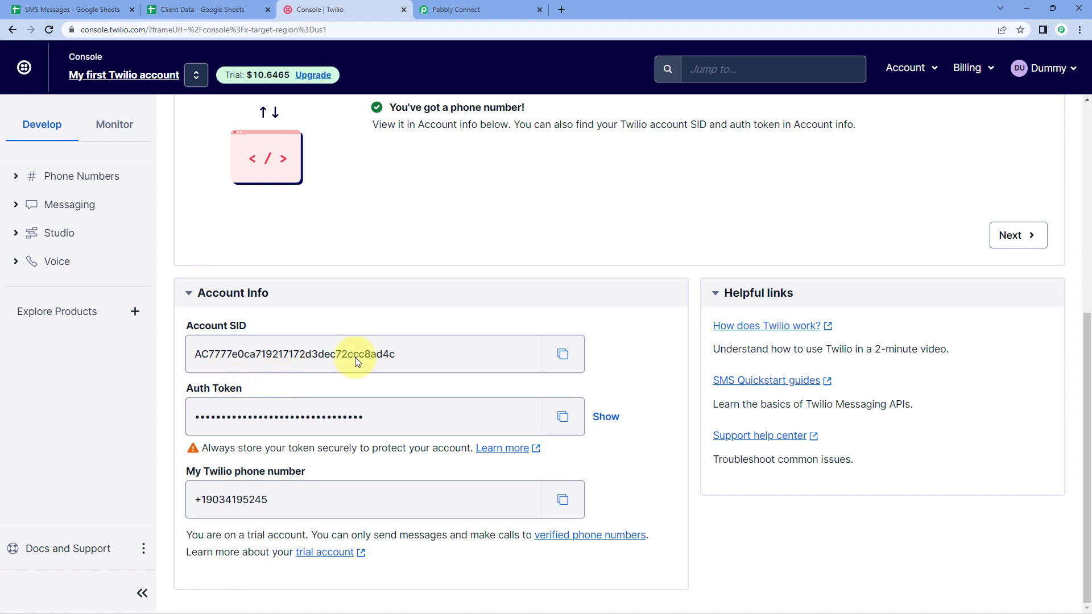
pyautogui.click(561, 354)
pyautogui.click(464, 10)
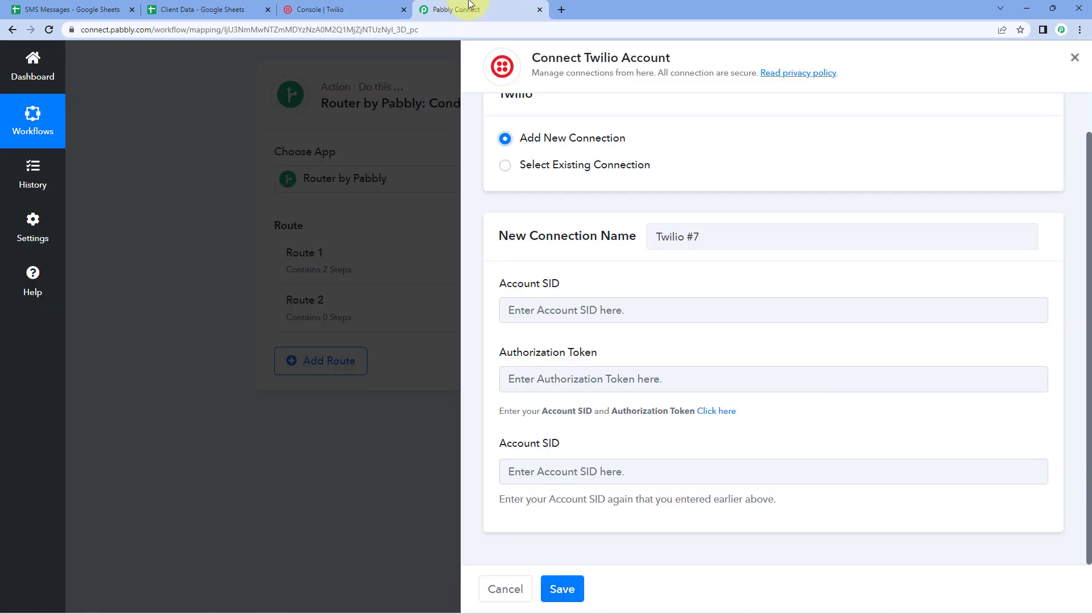
# Paste the copied Twilio account SID into both Account SID fields of the new connection.
pyautogui.click(586, 311)
pyautogui.rightClick(586, 311)
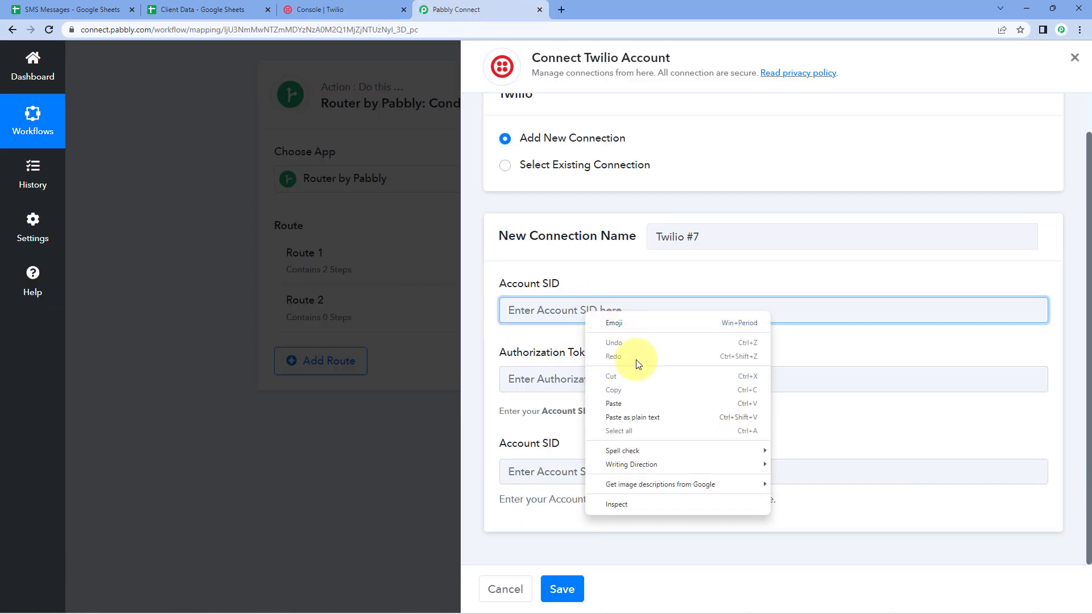
pyautogui.click(634, 402)
pyautogui.click(544, 477)
pyautogui.rightClick(546, 476)
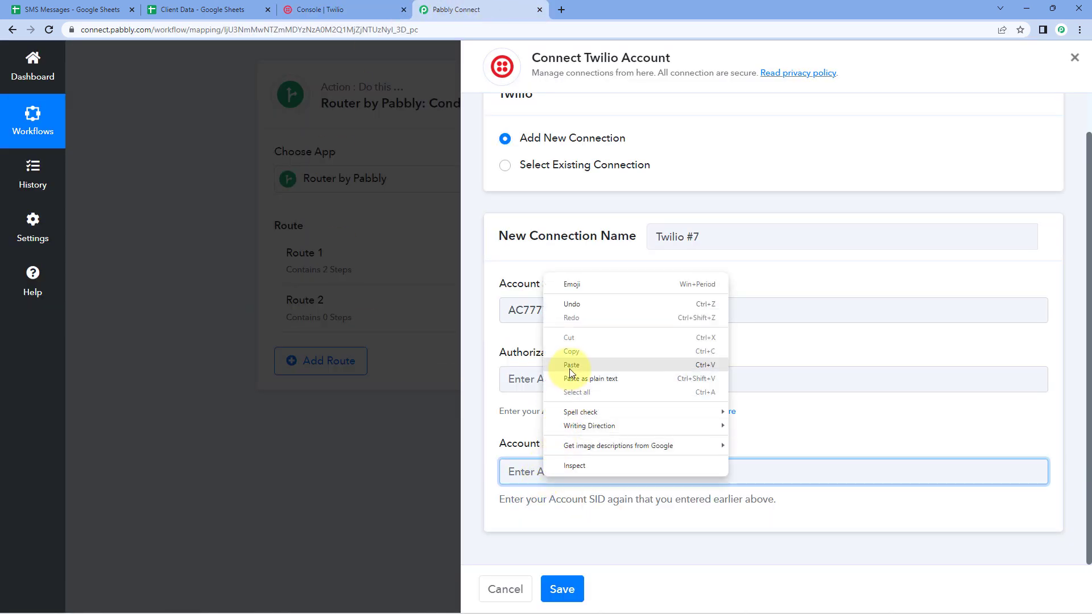
pyautogui.click(575, 359)
# Copy the auth token from the Twilio console into the connection's Authorization Token field and save the connection.
pyautogui.click(364, 10)
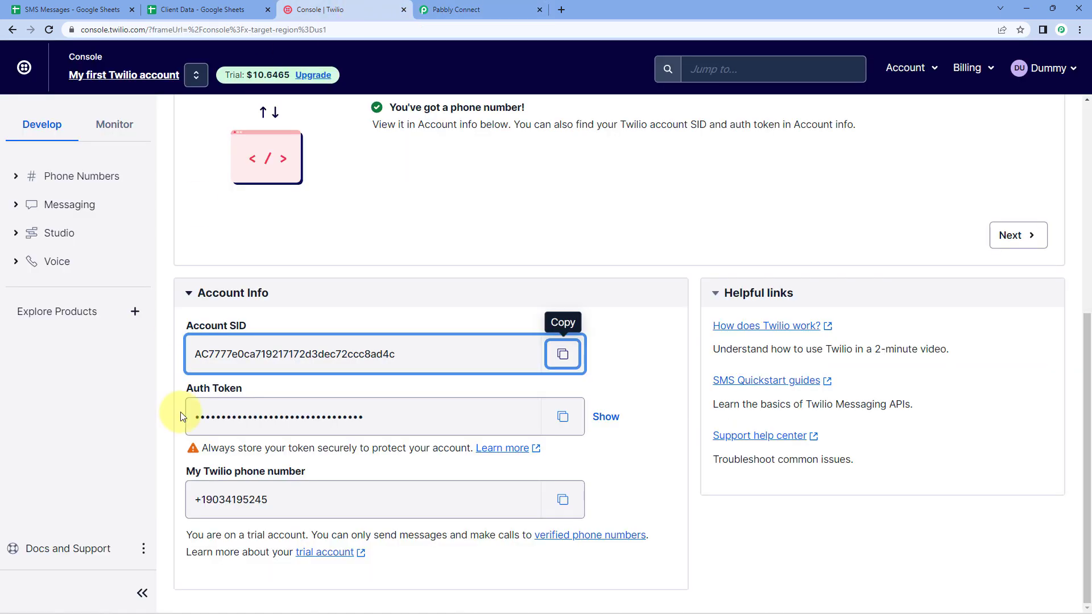
pyautogui.click(563, 423)
pyautogui.click(461, 9)
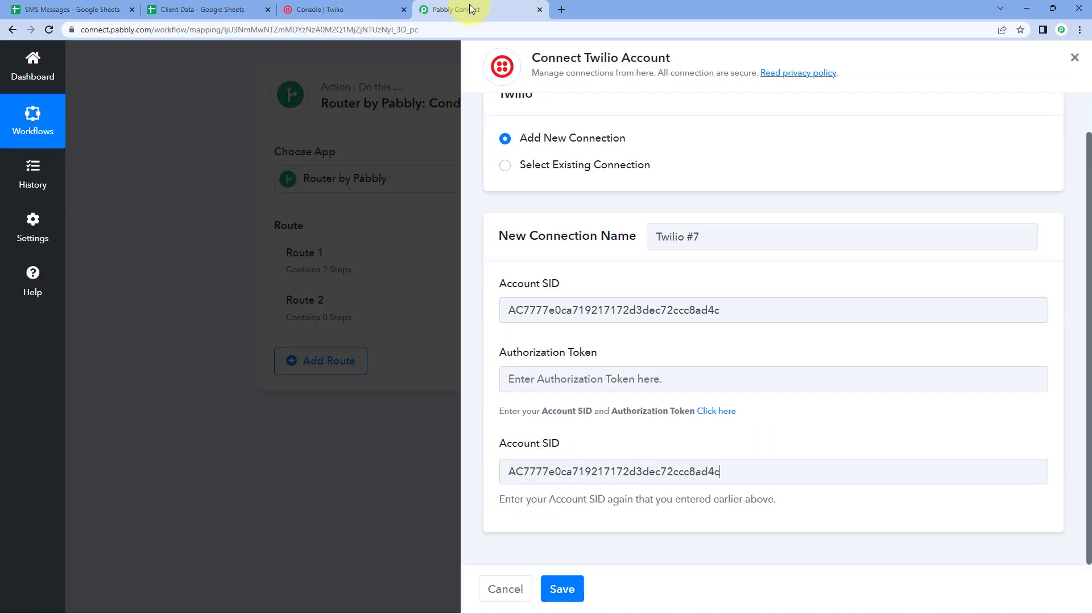
pyautogui.click(548, 378)
pyautogui.rightClick(548, 377)
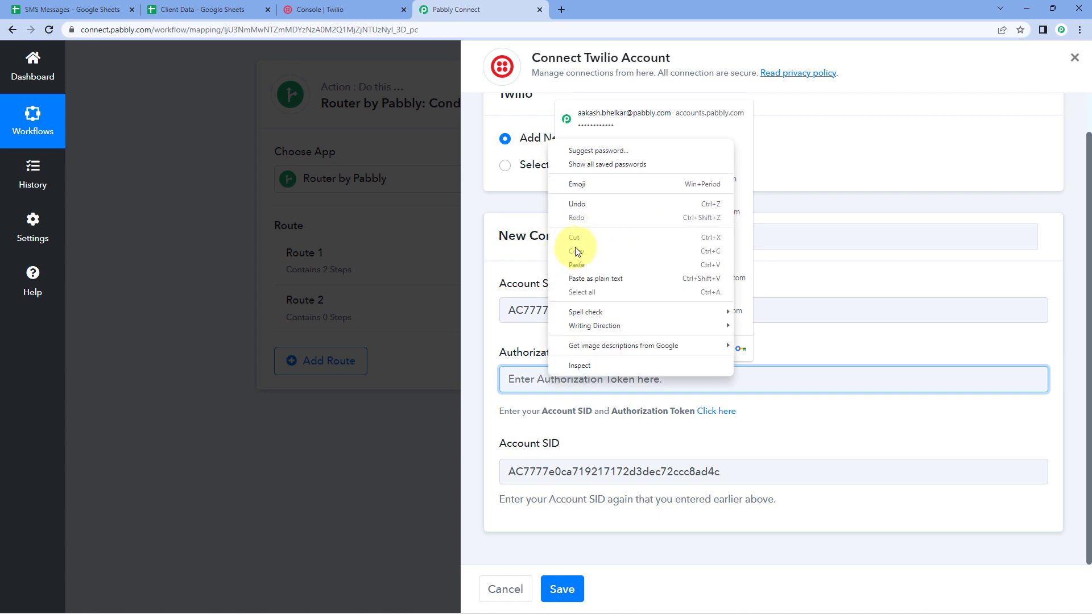
pyautogui.click(586, 266)
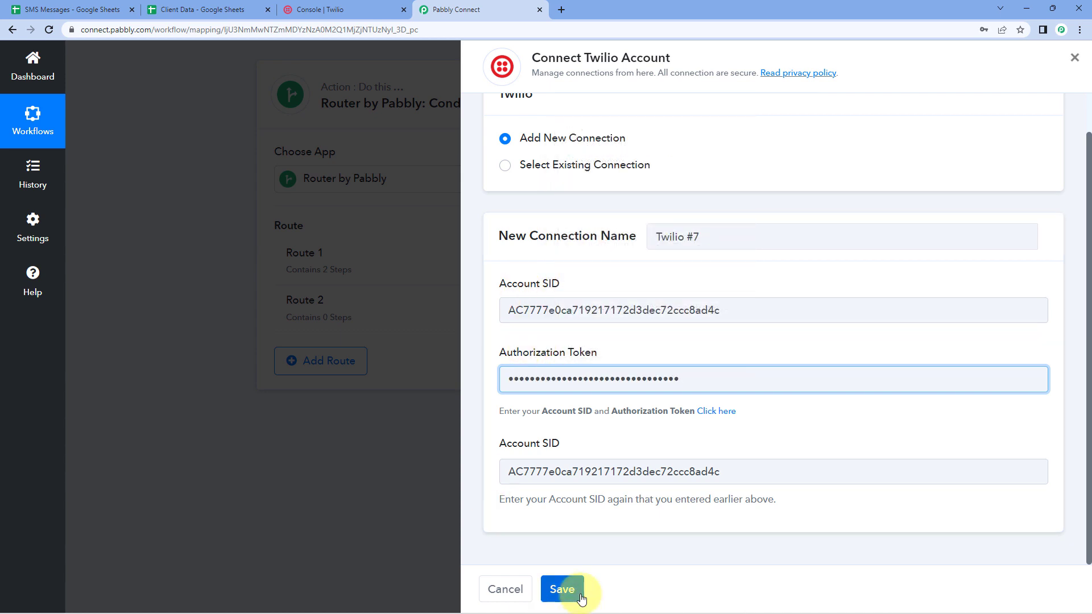
pyautogui.click(562, 589)
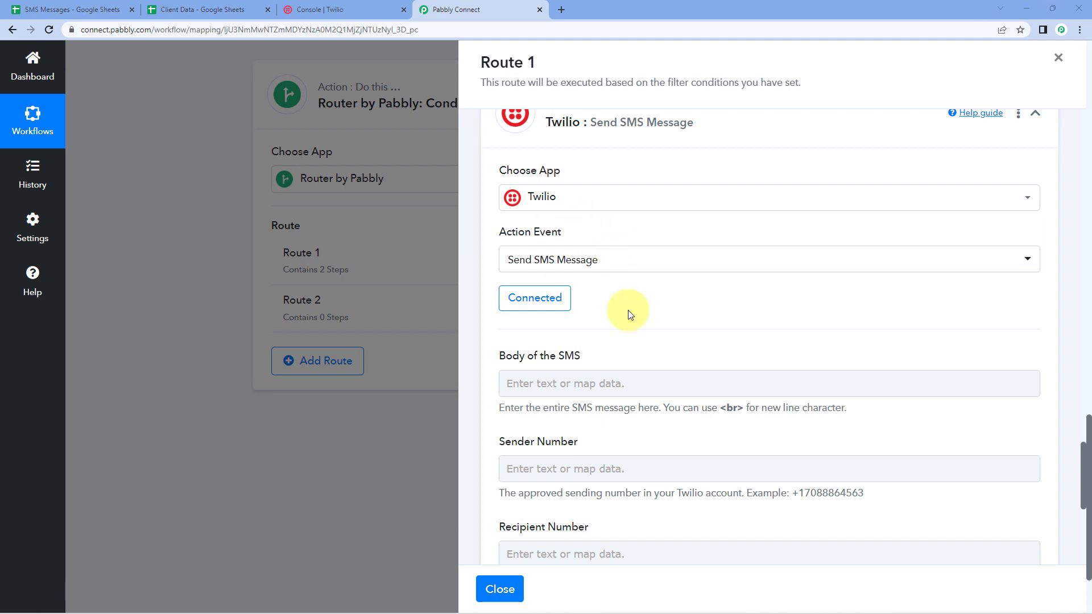
# Start the body of the SMS with the greeting "Hello" followed by a space.
pyautogui.scroll(-2, 636, 292)
pyautogui.scroll(-1, 642, 264)
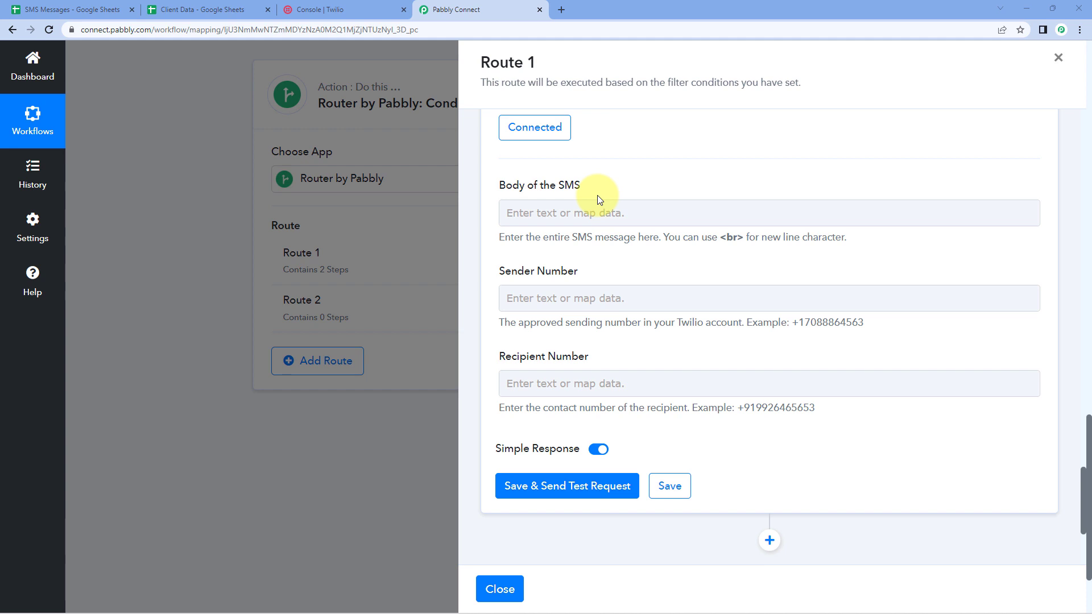
pyautogui.click(568, 215)
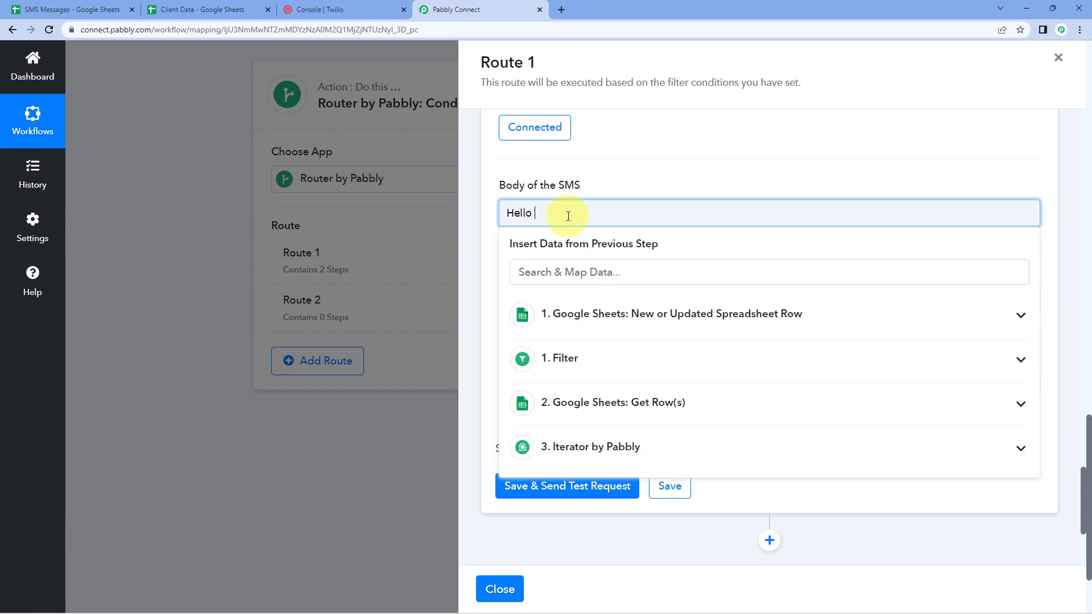
# Compare the client name, email and mobile number in the Iterator response with the Client Data spreadsheet.
pyautogui.click(228, 10)
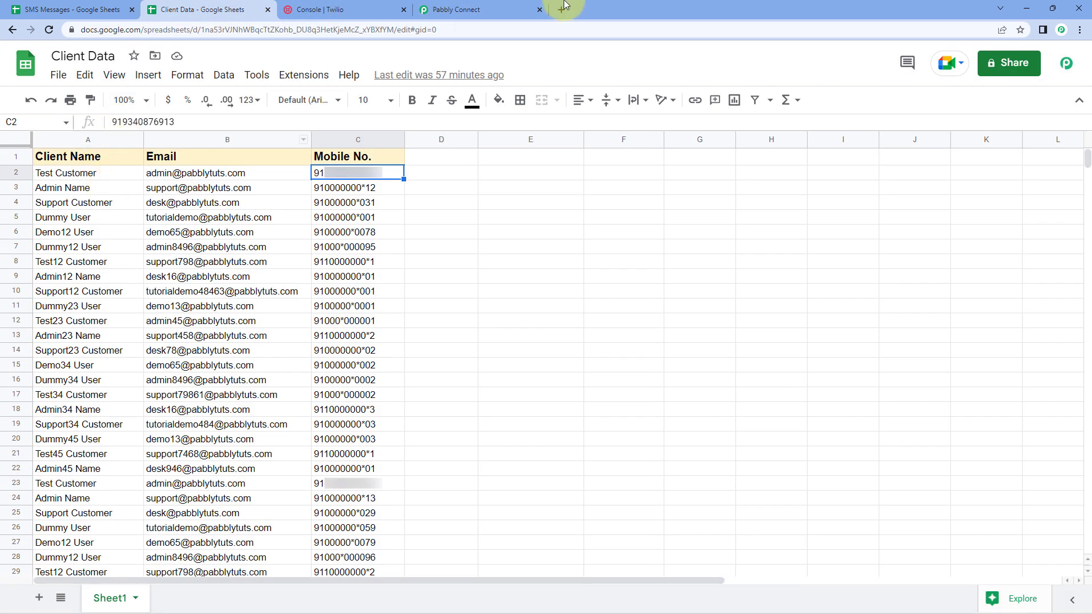
pyautogui.click(474, 9)
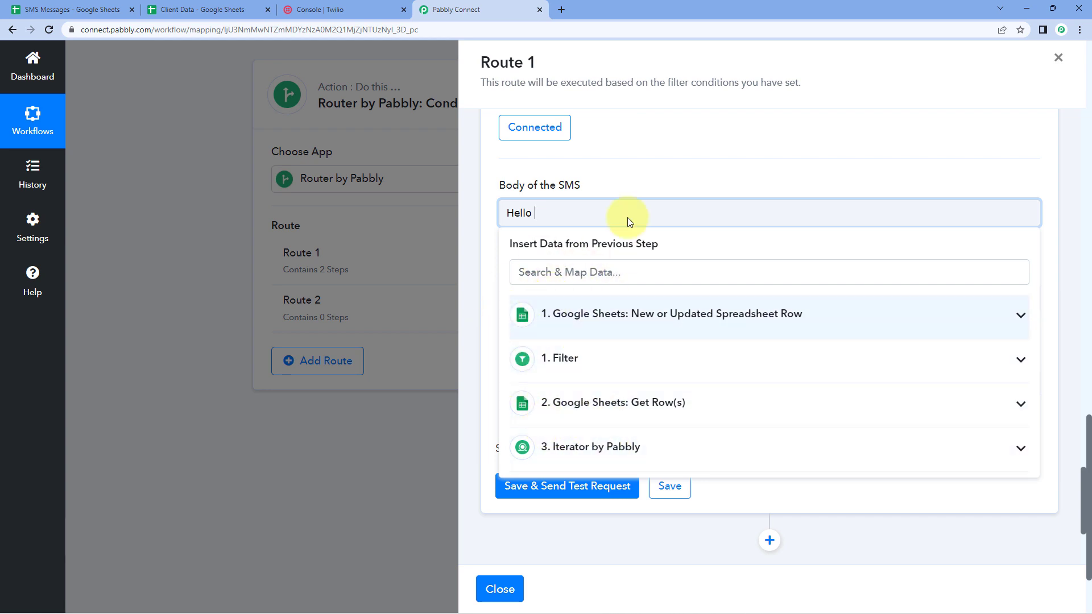
pyautogui.scroll(9, 654, 216)
pyautogui.scroll(1, 671, 266)
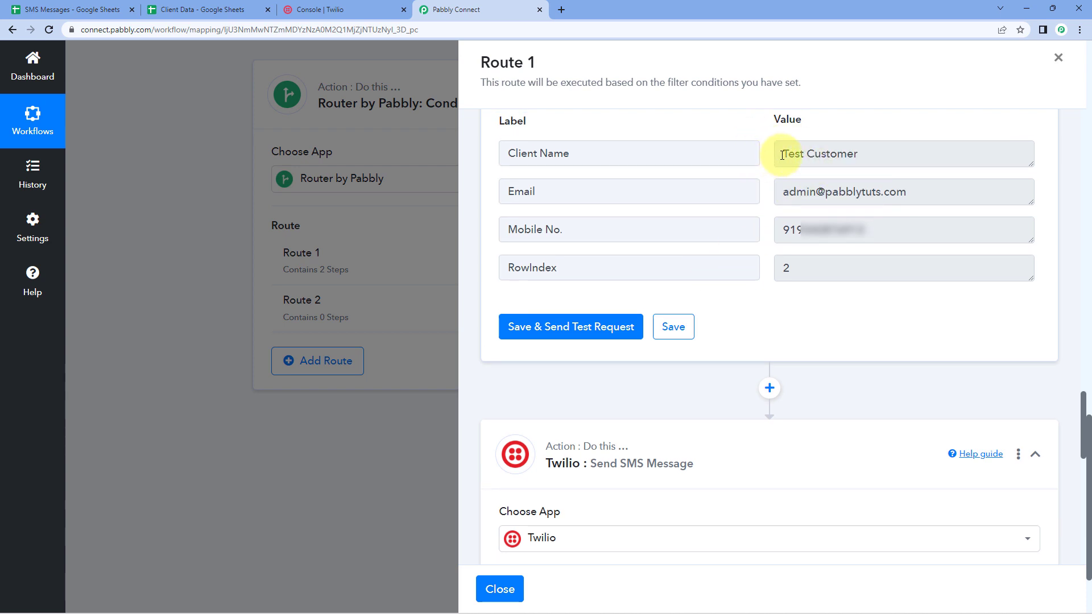
pyautogui.moveTo(782, 155); pyautogui.dragTo(885, 153)
pyautogui.moveTo(928, 193); pyautogui.dragTo(711, 206)
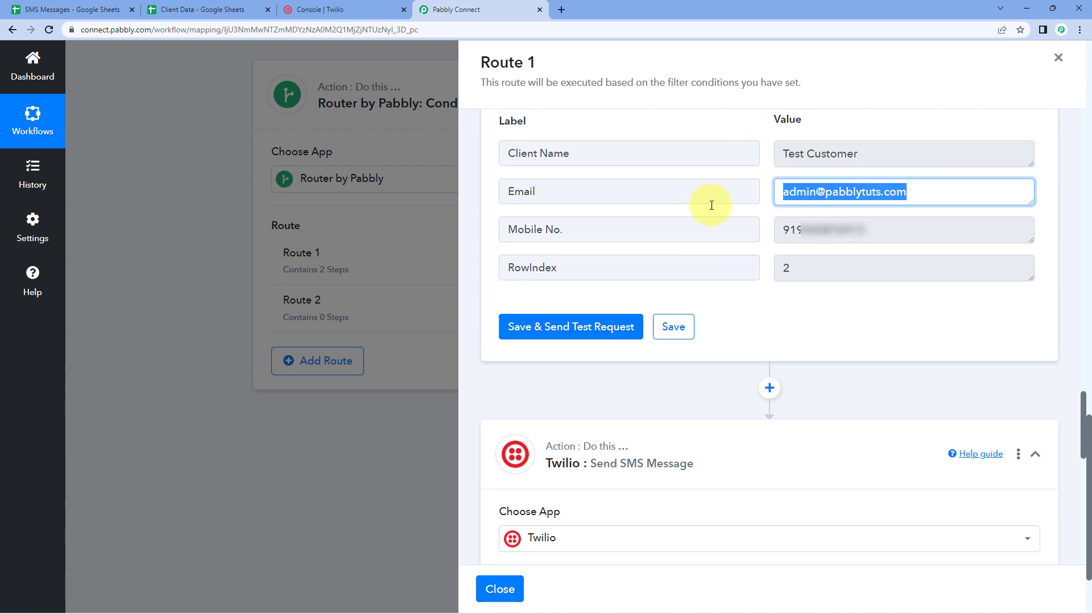
pyautogui.moveTo(877, 231); pyautogui.dragTo(743, 214)
pyautogui.click(759, 217)
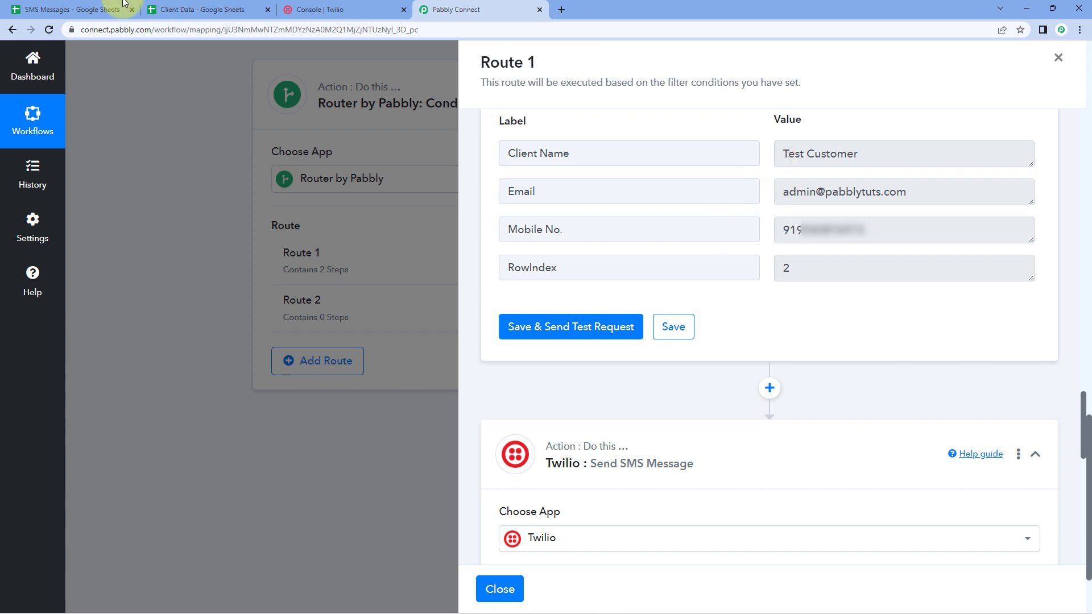
pyautogui.click(193, 9)
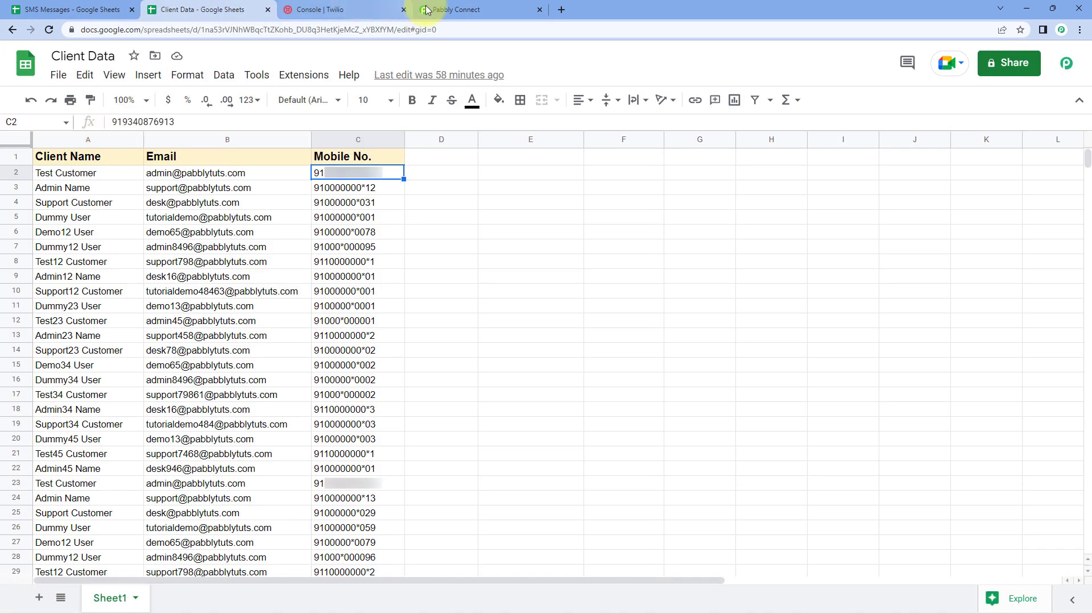
pyautogui.click(426, 9)
pyautogui.moveTo(880, 153); pyautogui.dragTo(758, 144)
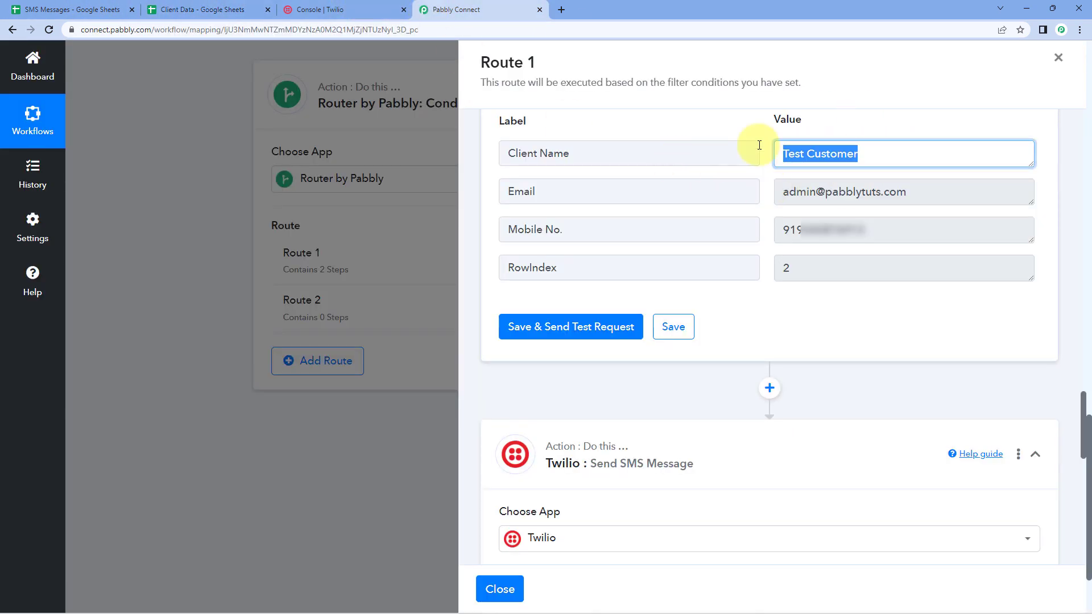
# Map the Client Name from the Iterator by Pabbly step after "Hello" in the SMS body and add a comma.
pyautogui.scroll(-7, 738, 292)
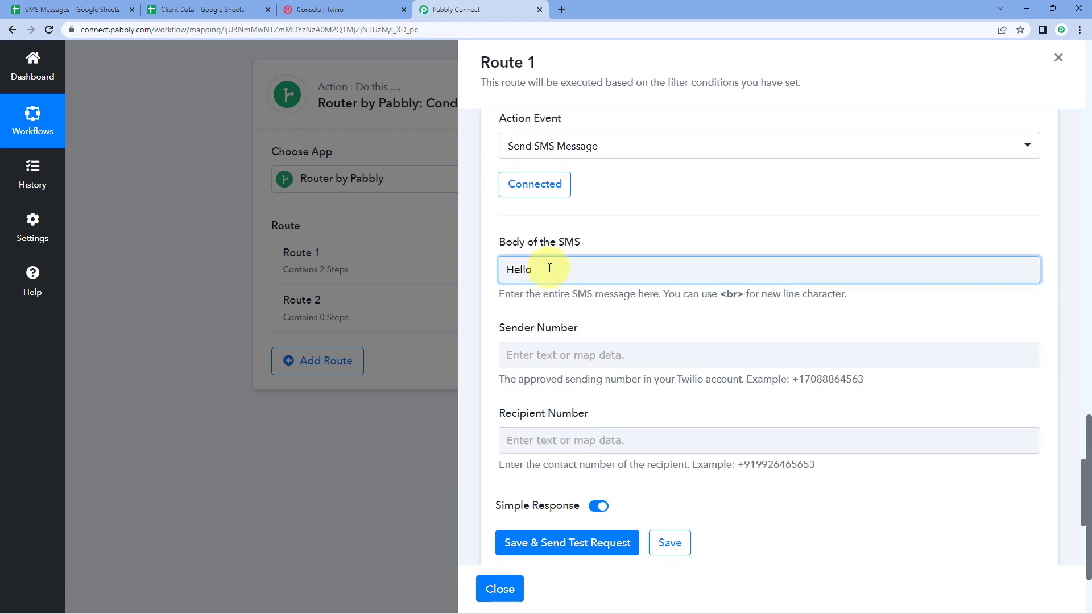
pyautogui.click(549, 268)
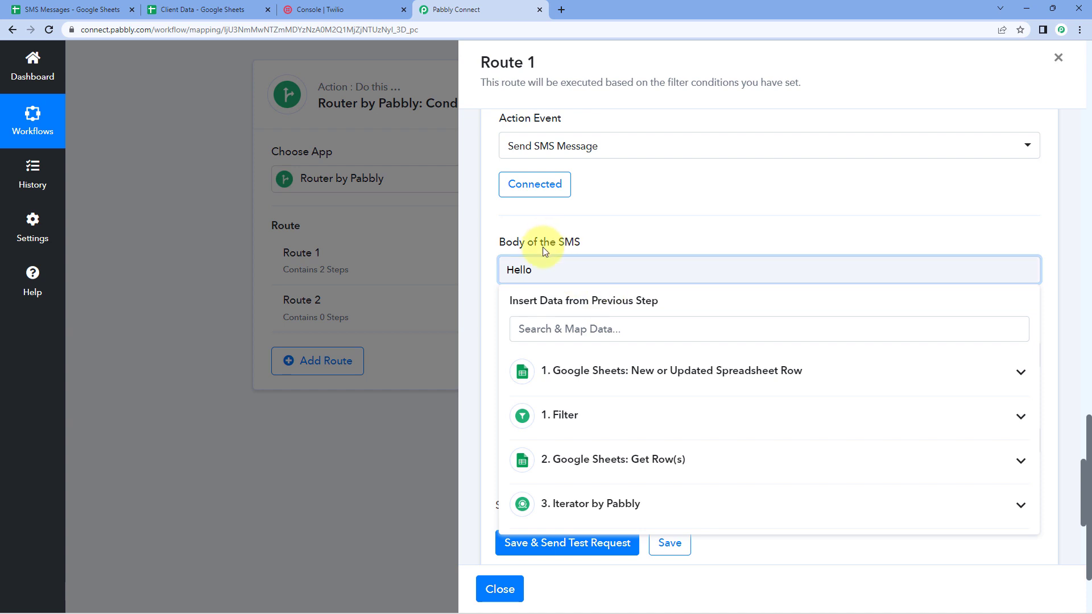
pyautogui.scroll(-1, 592, 248)
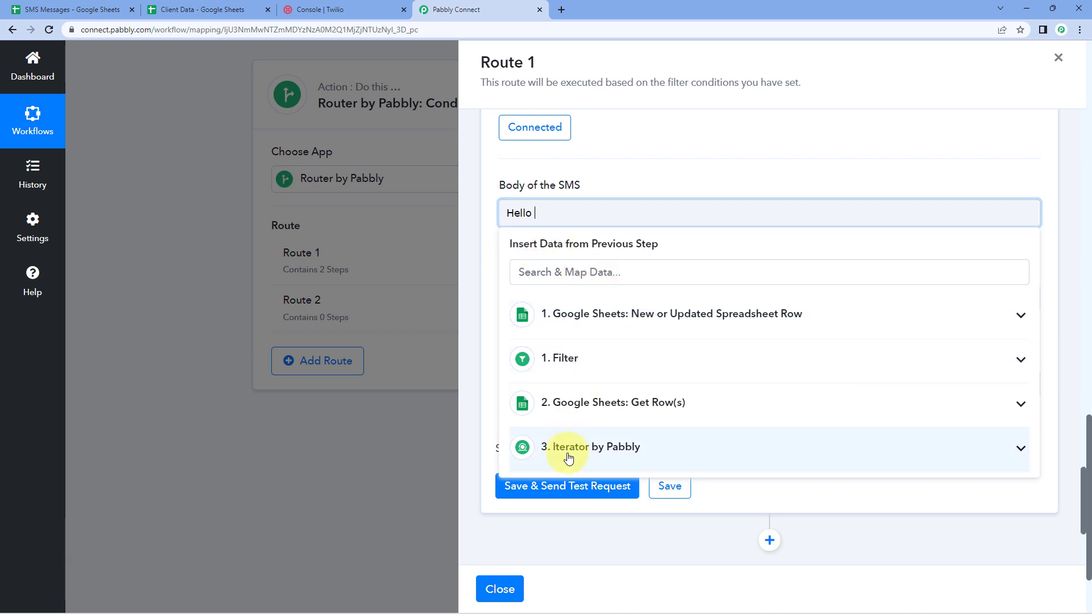
pyautogui.click(592, 454)
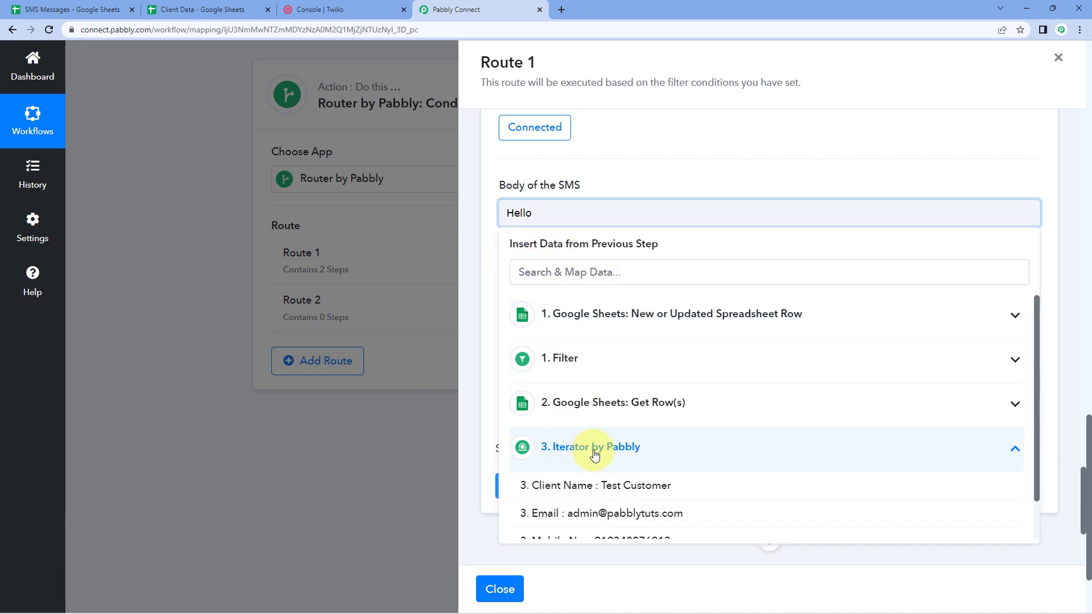
pyautogui.click(579, 485)
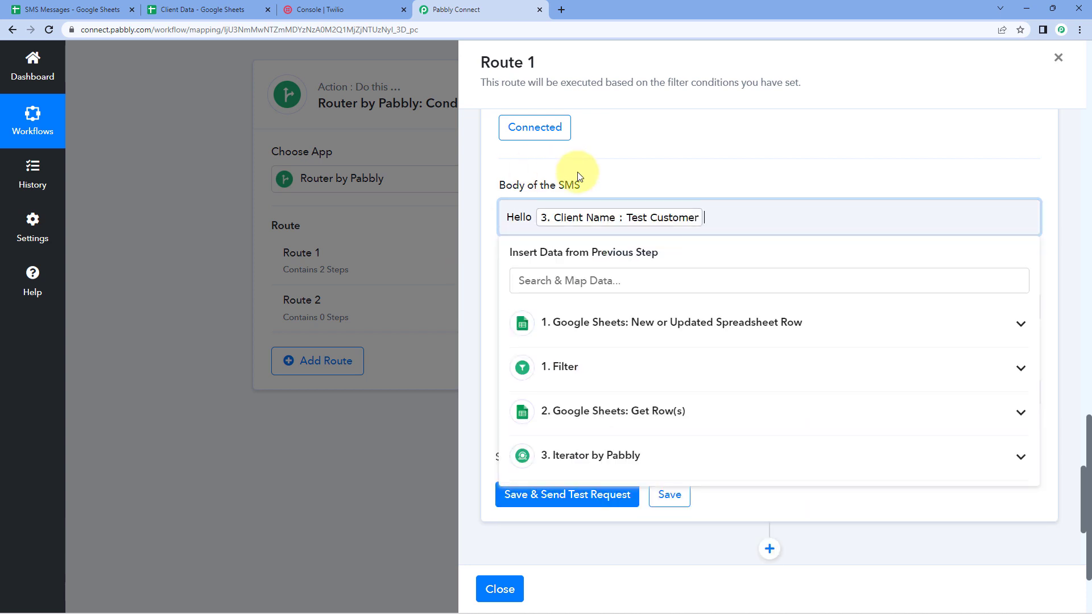
pyautogui.click(641, 185)
pyautogui.click(722, 214)
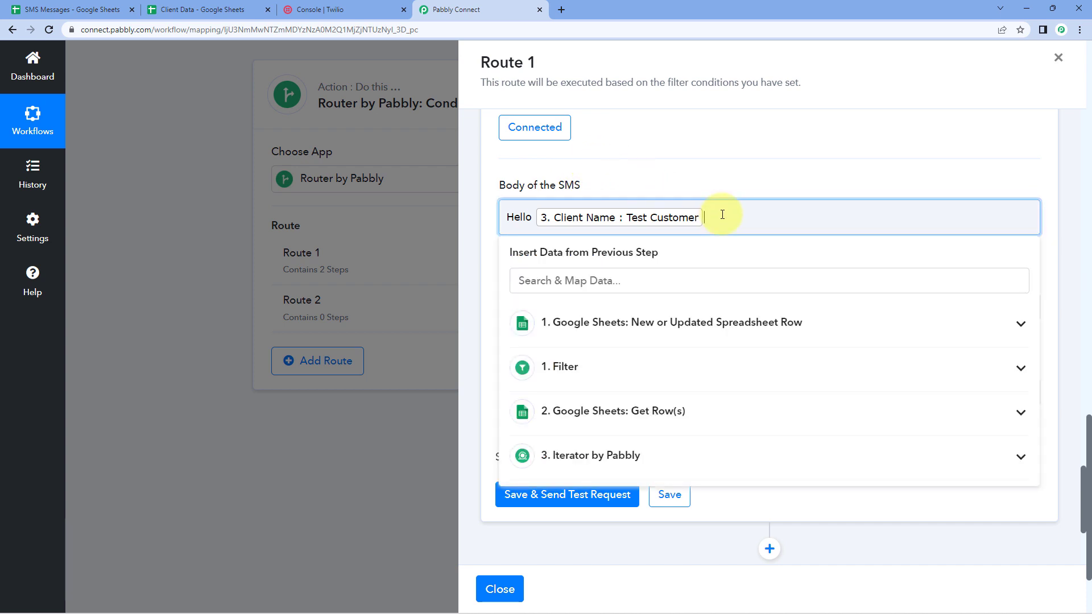
pyautogui.write(',')
pyautogui.press('Return')
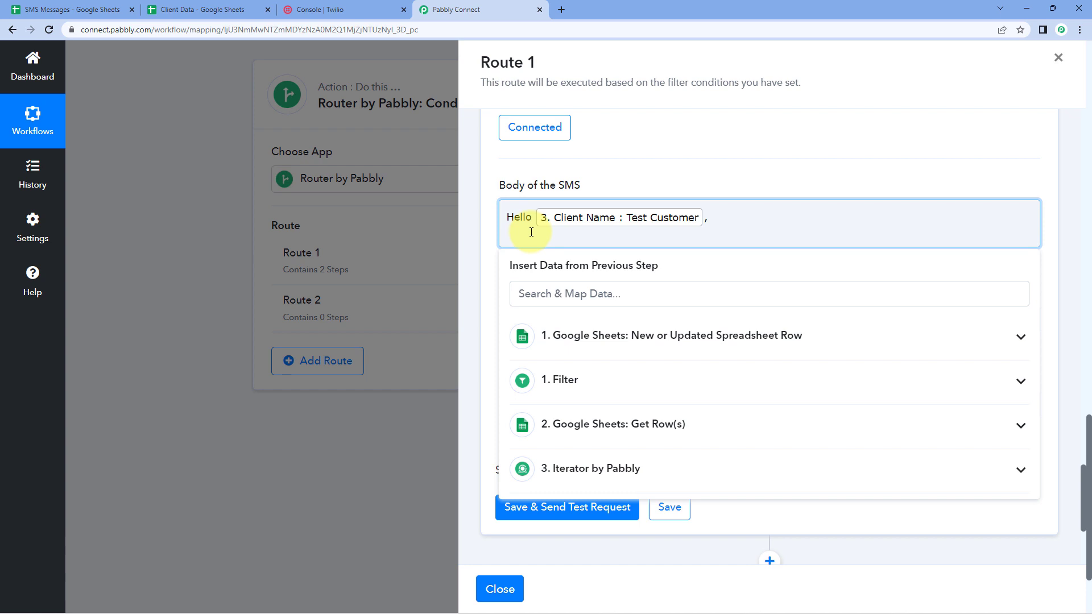
pyautogui.click(63, 10)
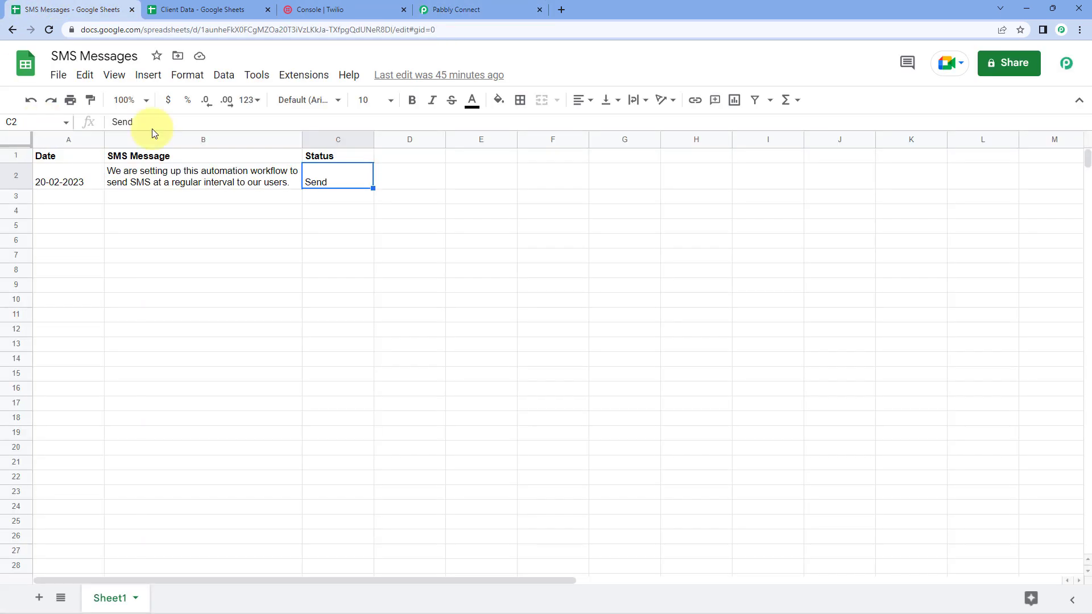
pyautogui.click(262, 178)
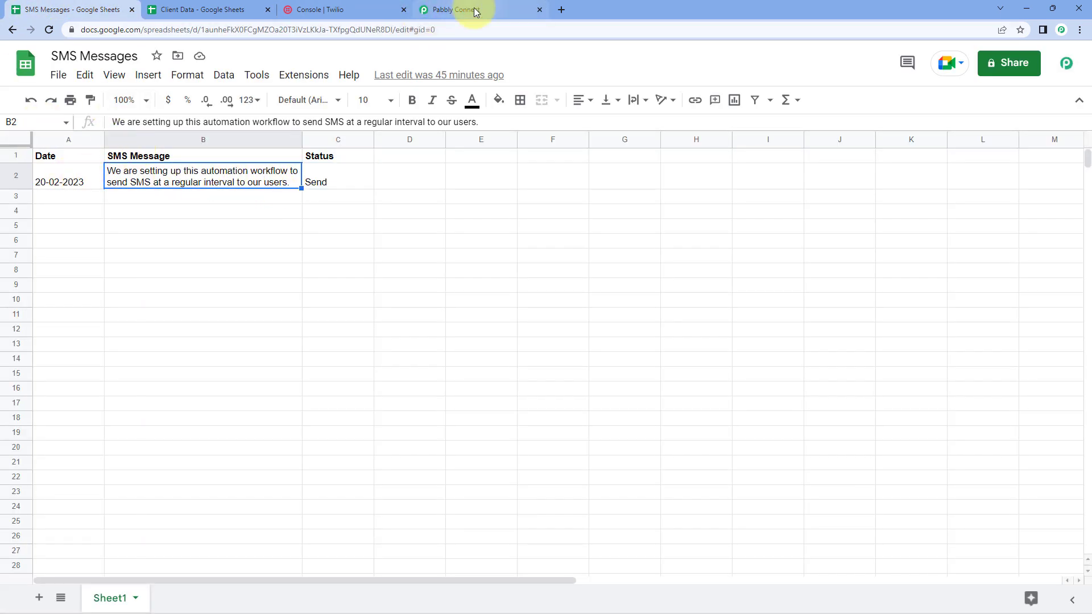
pyautogui.click(526, 7)
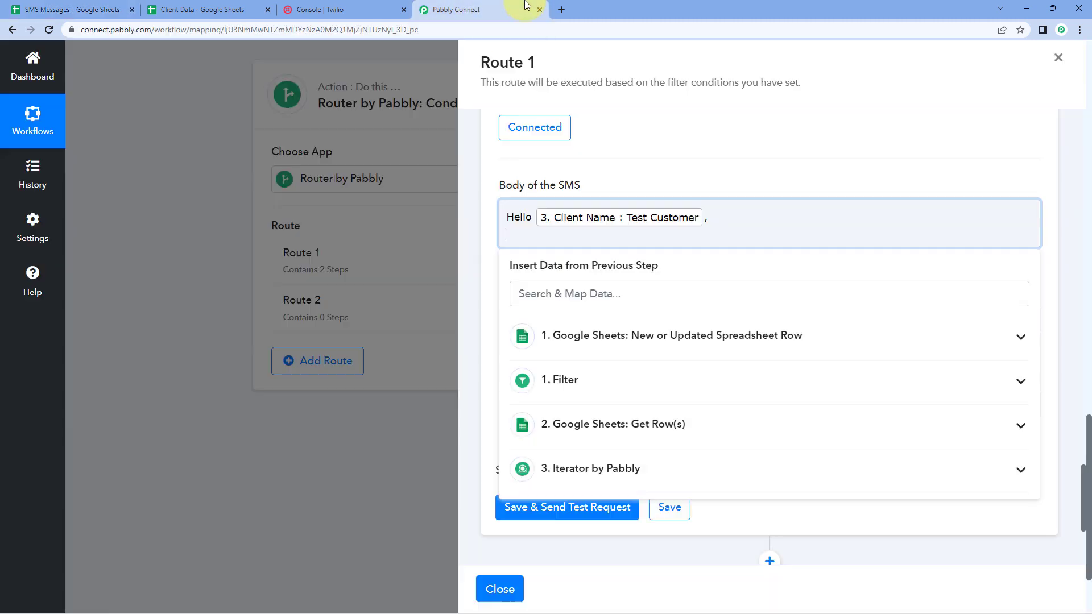
pyautogui.press('BackSpace')
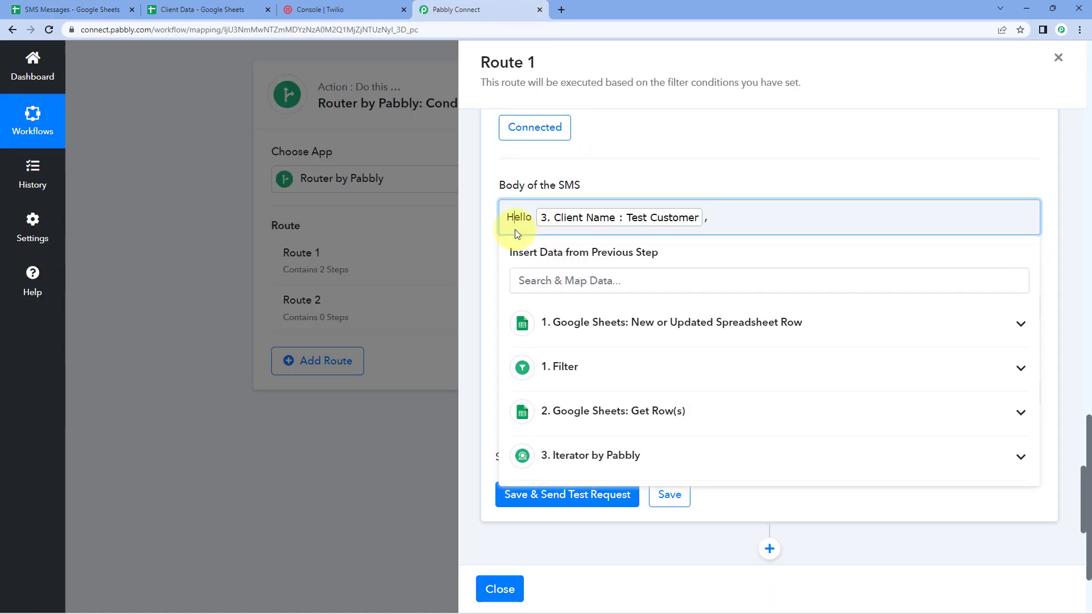
pyautogui.click(602, 322)
pyautogui.scroll(-1, 588, 387)
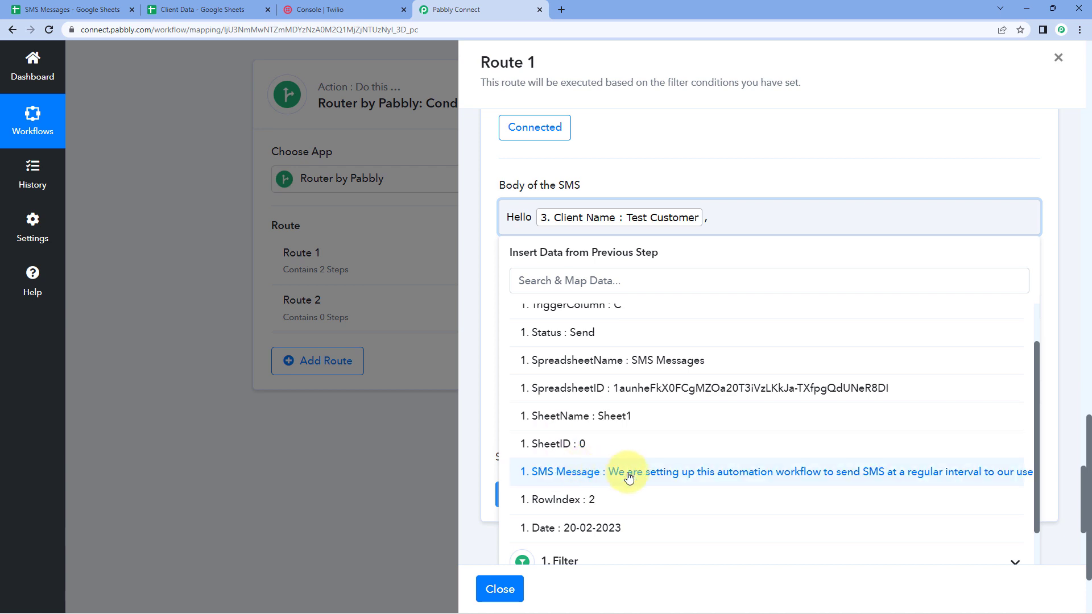
pyautogui.click(628, 474)
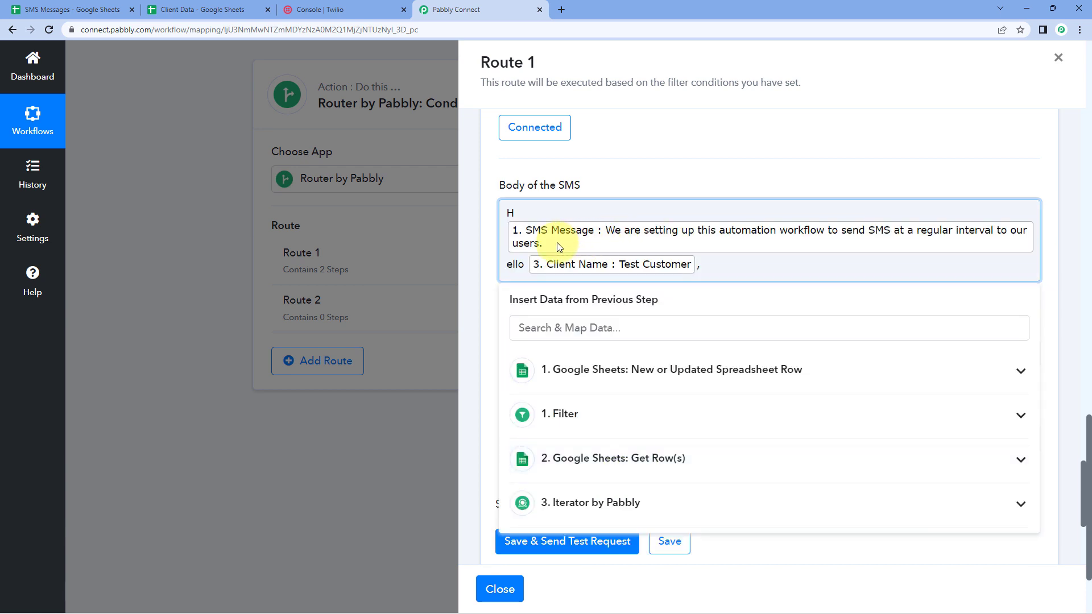
pyautogui.press('BackSpace')
# Map the SMS Message from the Google Sheets New or Updated Spreadsheet Row step on a new line below the greeting.
pyautogui.click(711, 215)
pyautogui.press('Return')
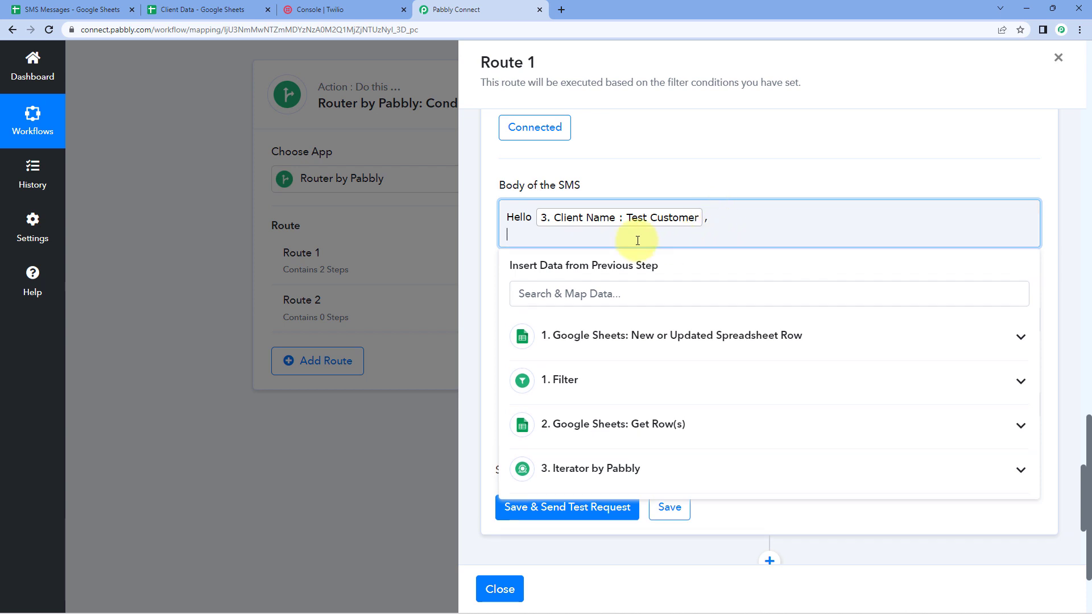
pyautogui.click(595, 339)
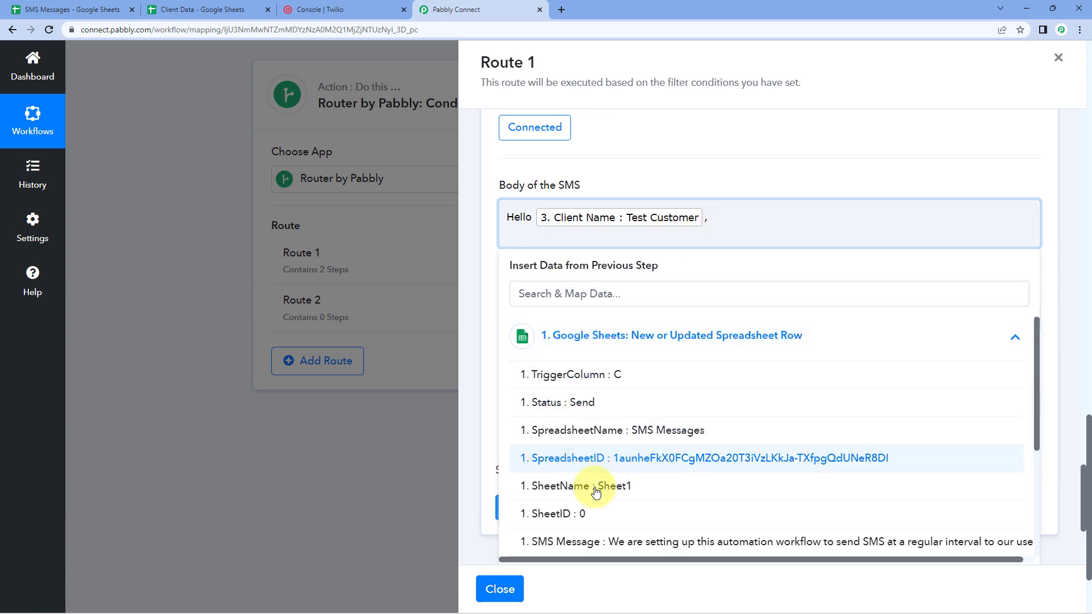
pyautogui.click(569, 542)
pyautogui.click(588, 192)
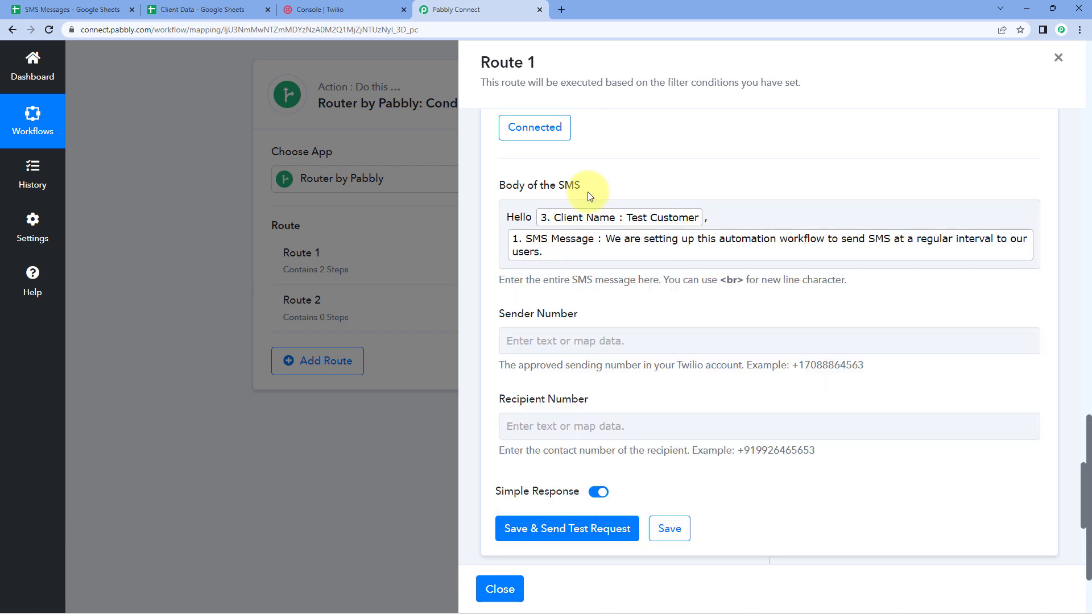
# Compare the mapped SMS body with the SMS Message cell in the SMS Messages spreadsheet.
pyautogui.click(33, 5)
pyautogui.click(441, 8)
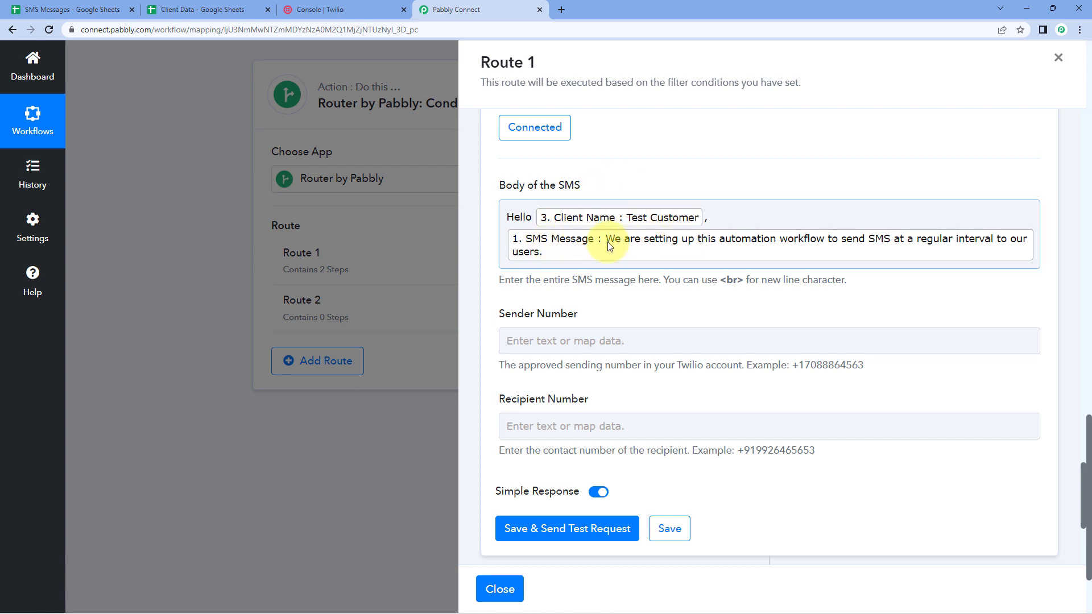
pyautogui.click(86, 10)
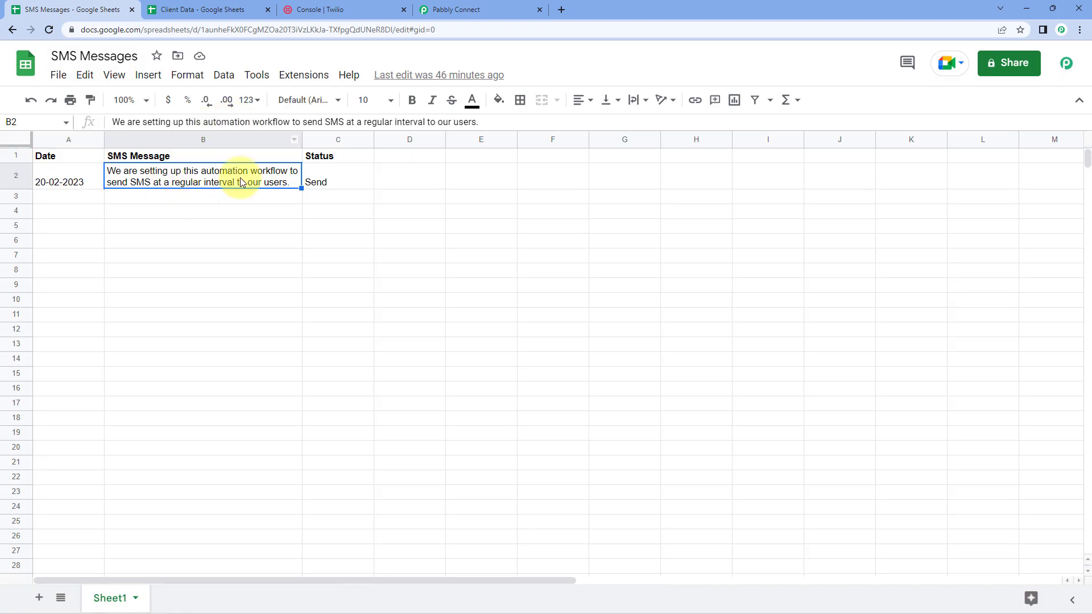
pyautogui.click(442, 6)
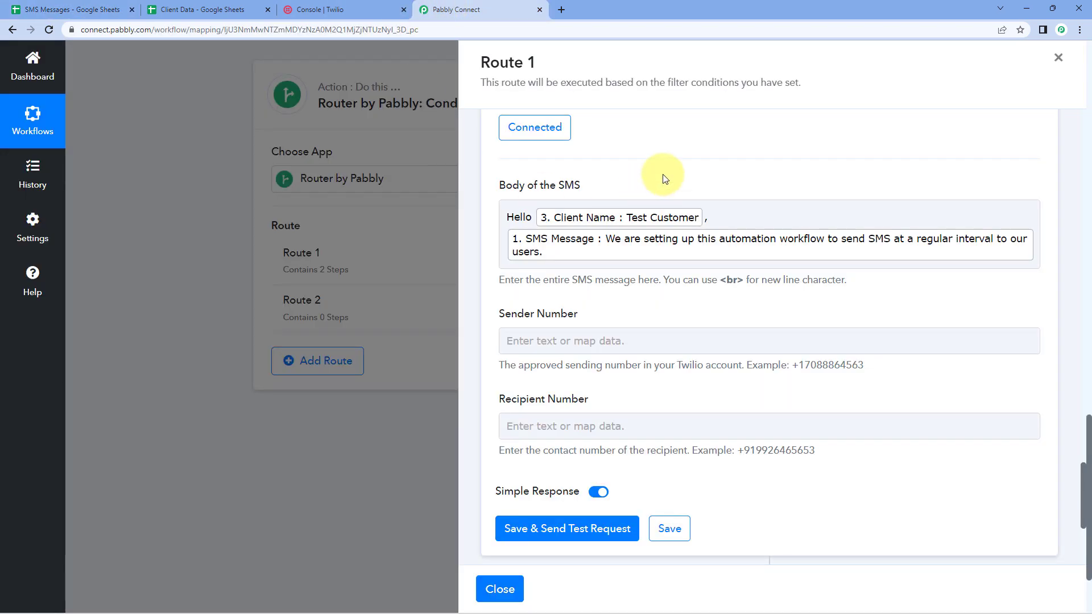
# Copy the Twilio phone number from the Twilio console's account info into the Sender Number of the Send SMS Message step.
pyautogui.scroll(-2, 654, 180)
pyautogui.scroll(-1, 642, 183)
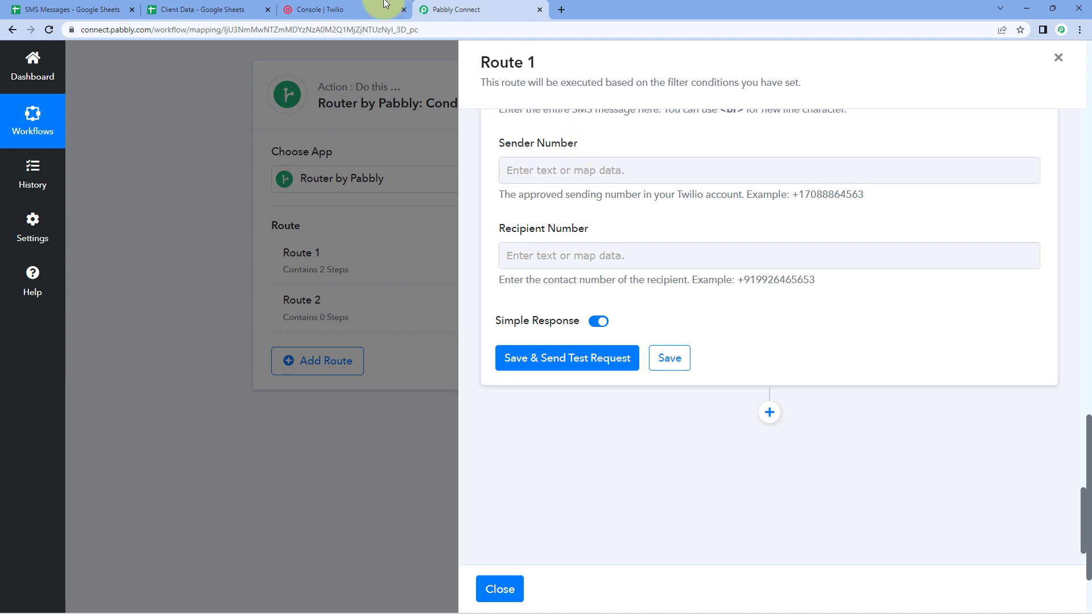
pyautogui.click(345, 7)
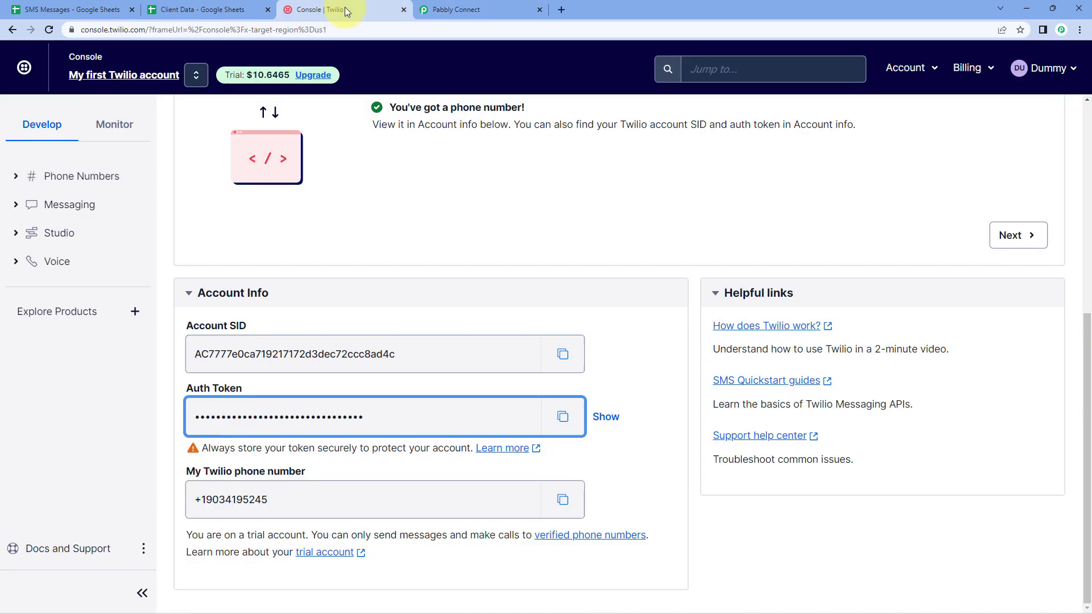
pyautogui.click(420, 229)
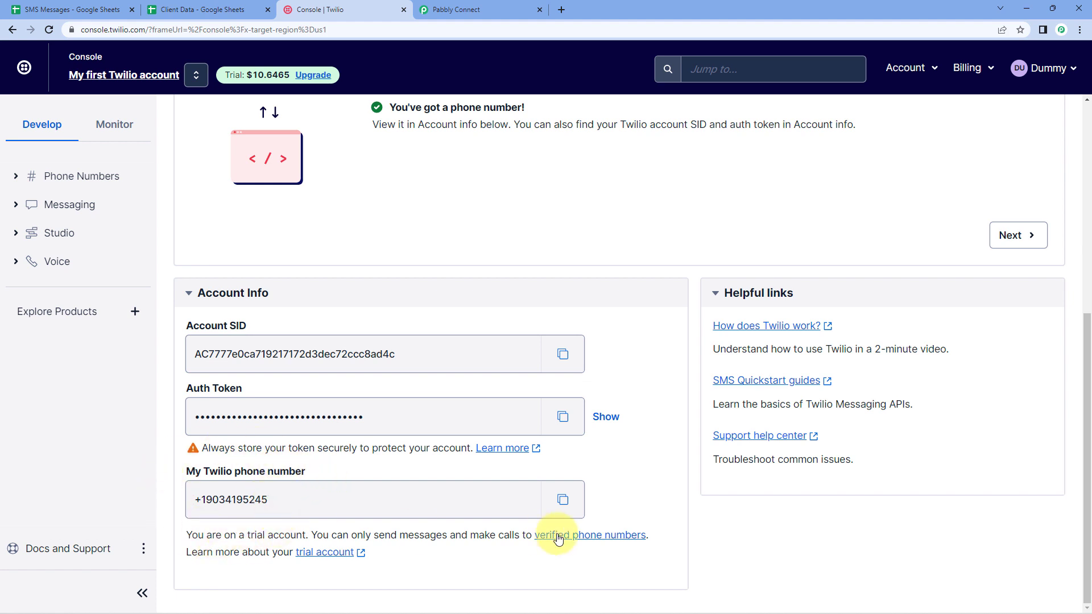
pyautogui.click(563, 499)
pyautogui.click(496, 6)
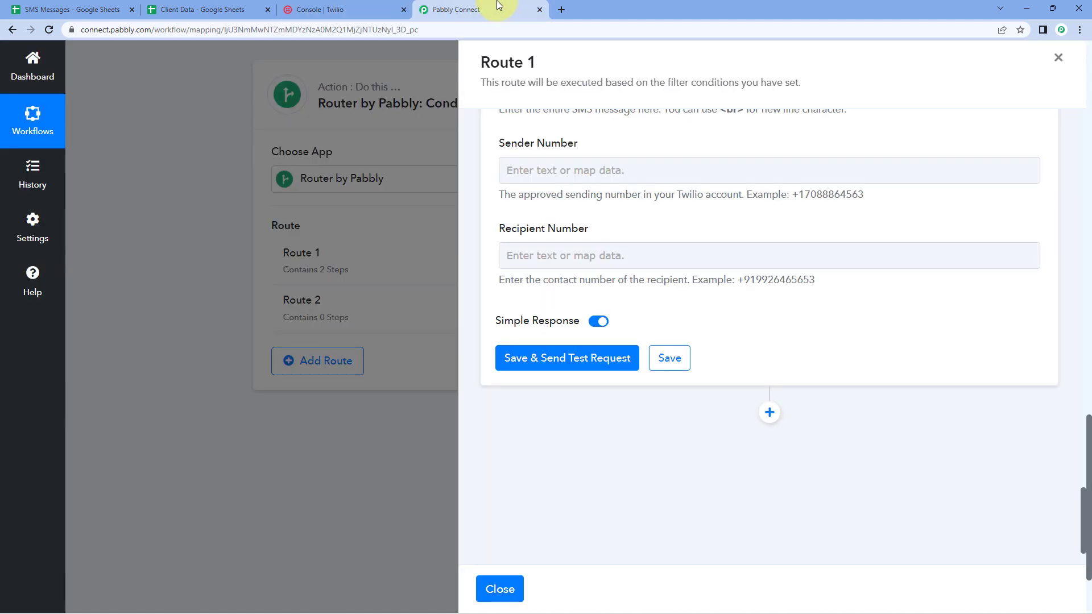
pyautogui.click(531, 169)
pyautogui.rightClick(536, 169)
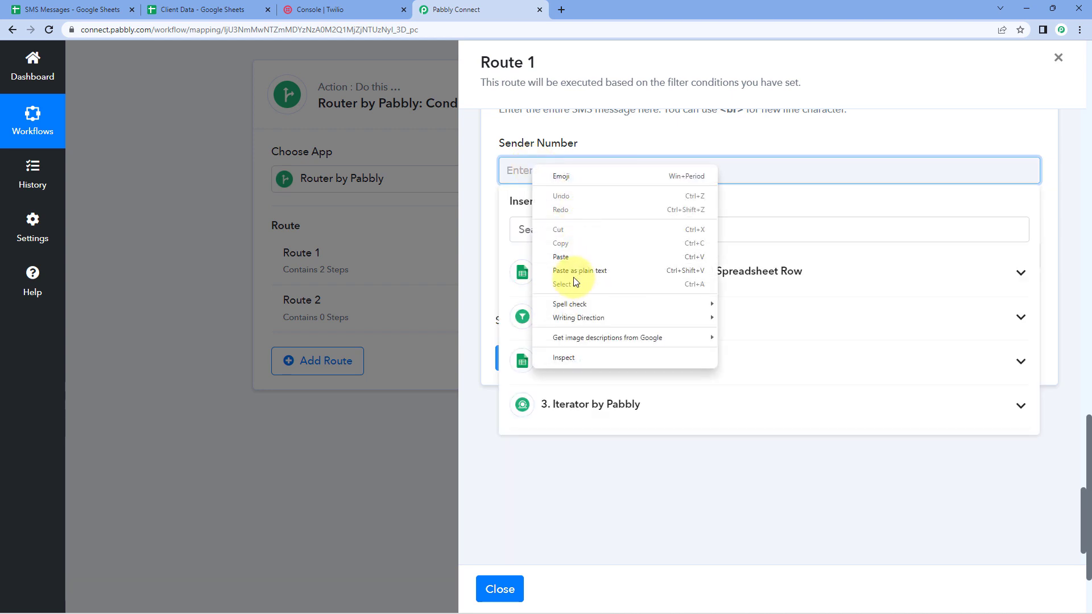
pyautogui.click(572, 251)
pyautogui.click(593, 141)
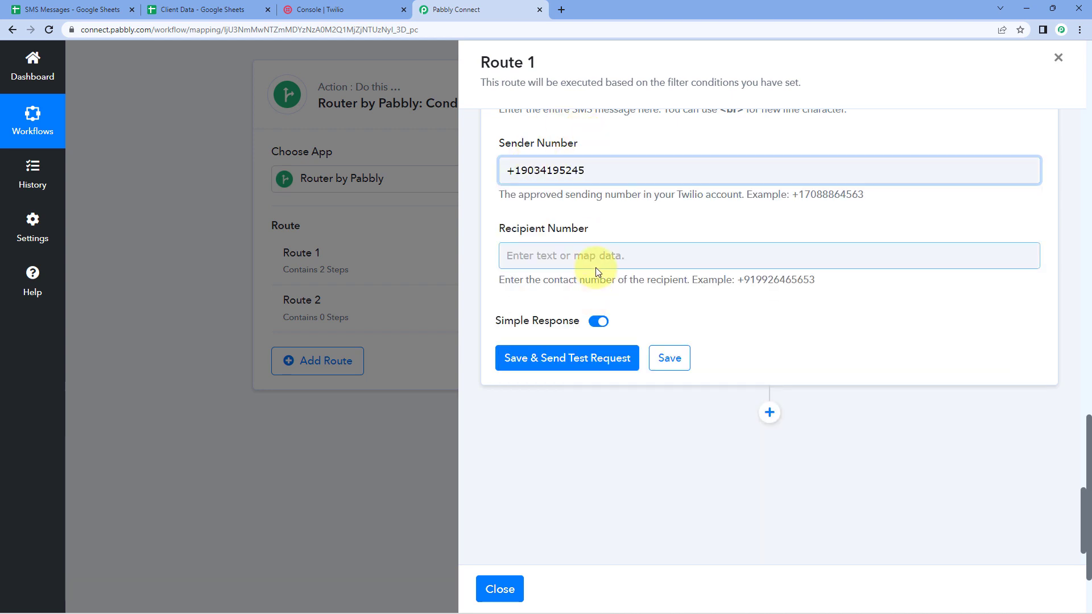
# Map the Mobile No. from the Iterator by Pabbly step as the Recipient Number.
pyautogui.scroll(-1, 595, 266)
pyautogui.click(559, 203)
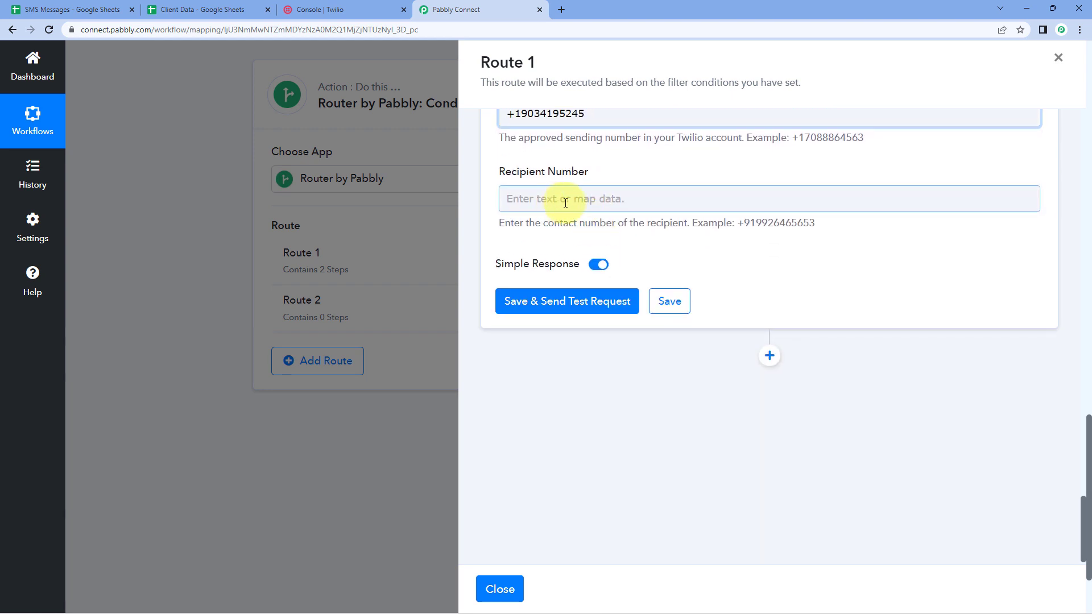
pyautogui.click(206, 7)
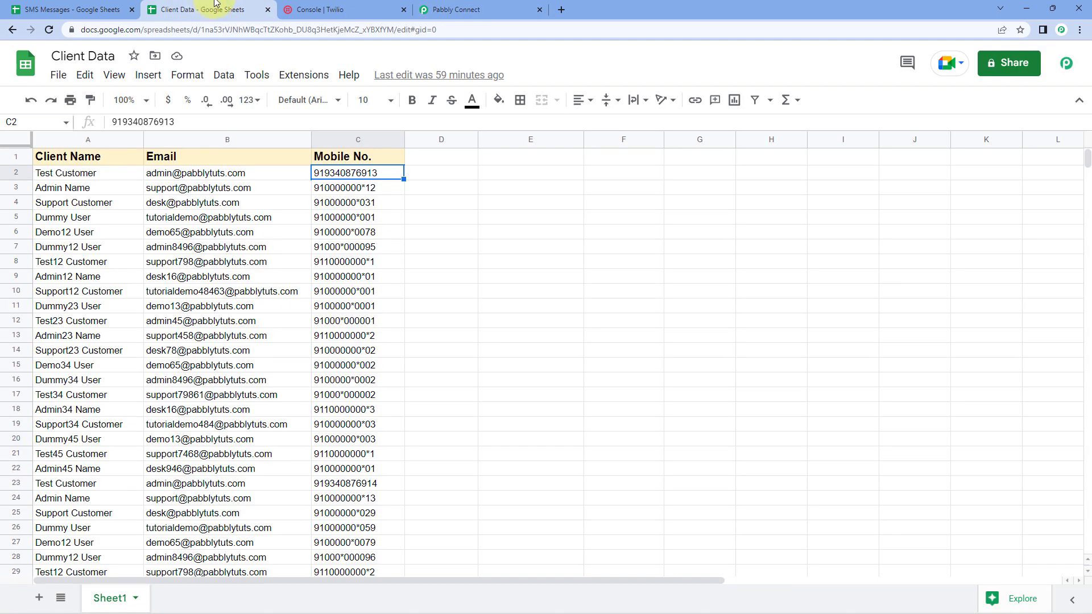
pyautogui.click(464, 8)
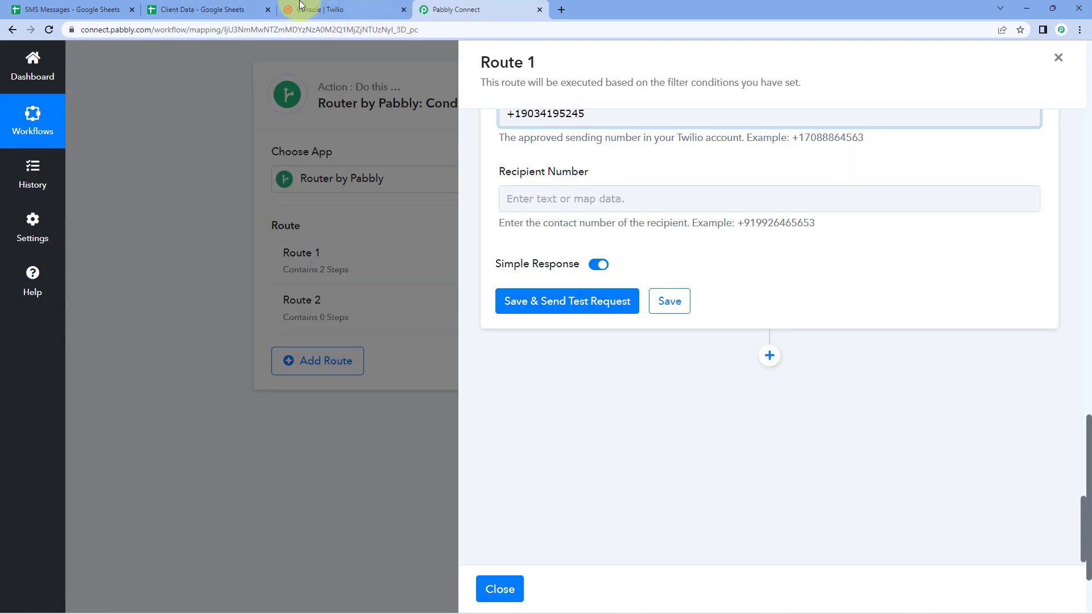
pyautogui.click(566, 199)
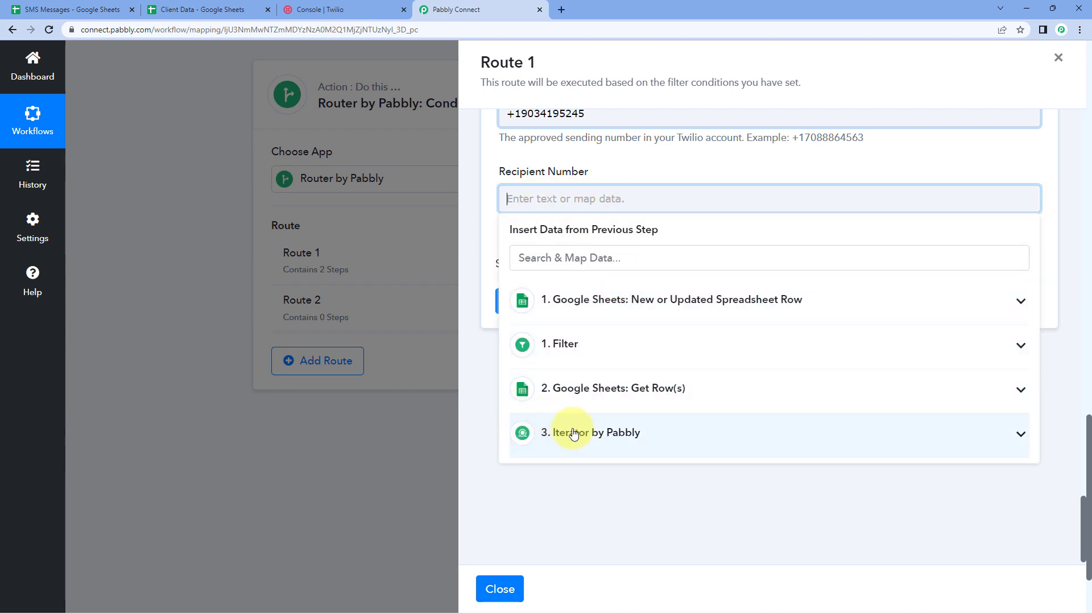
pyautogui.click(576, 437)
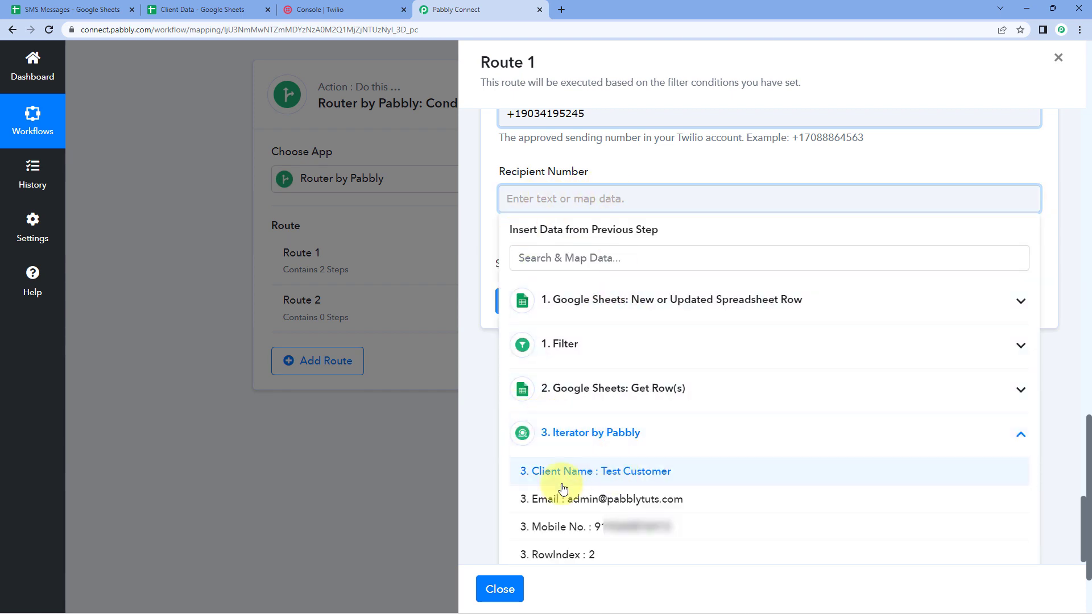
pyautogui.click(561, 526)
pyautogui.click(492, 180)
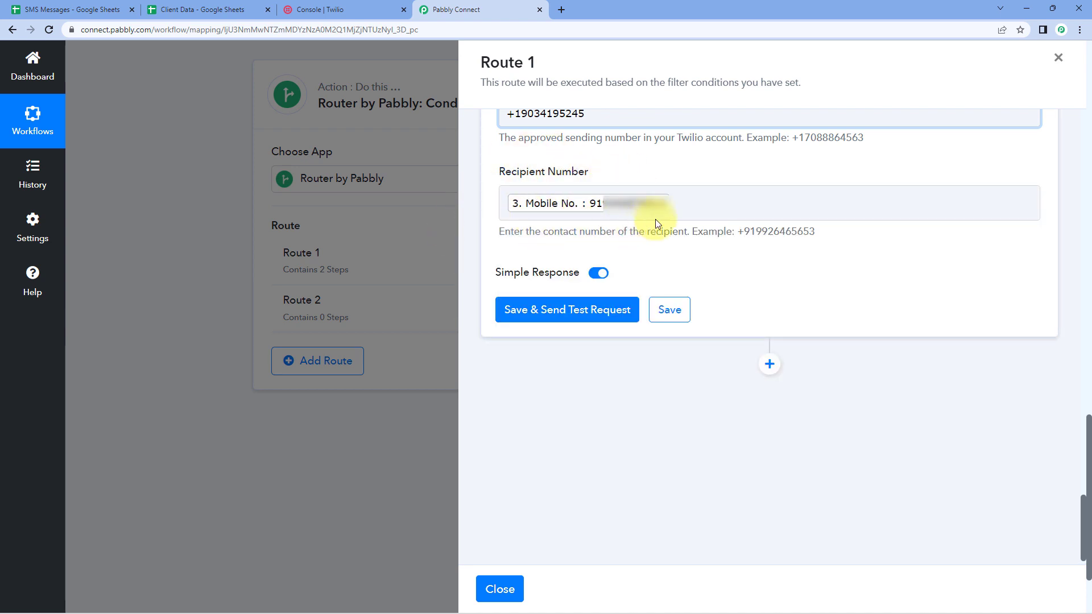
# Add a plus sign before the mapped Mobile No. to match the example recipient number format.
pyautogui.moveTo(739, 231); pyautogui.dragTo(817, 233)
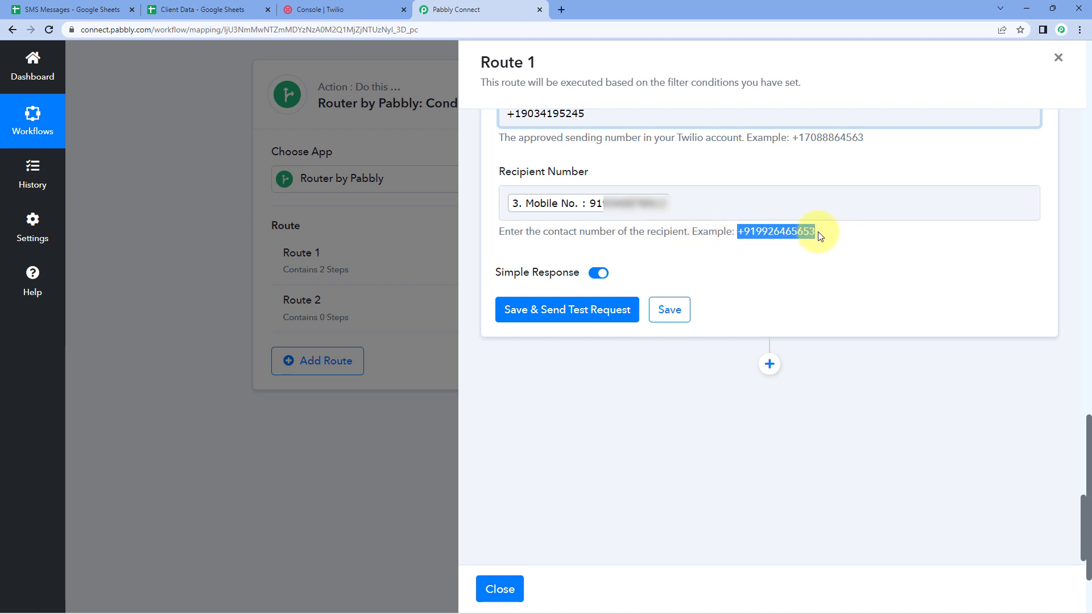
pyautogui.click(768, 233)
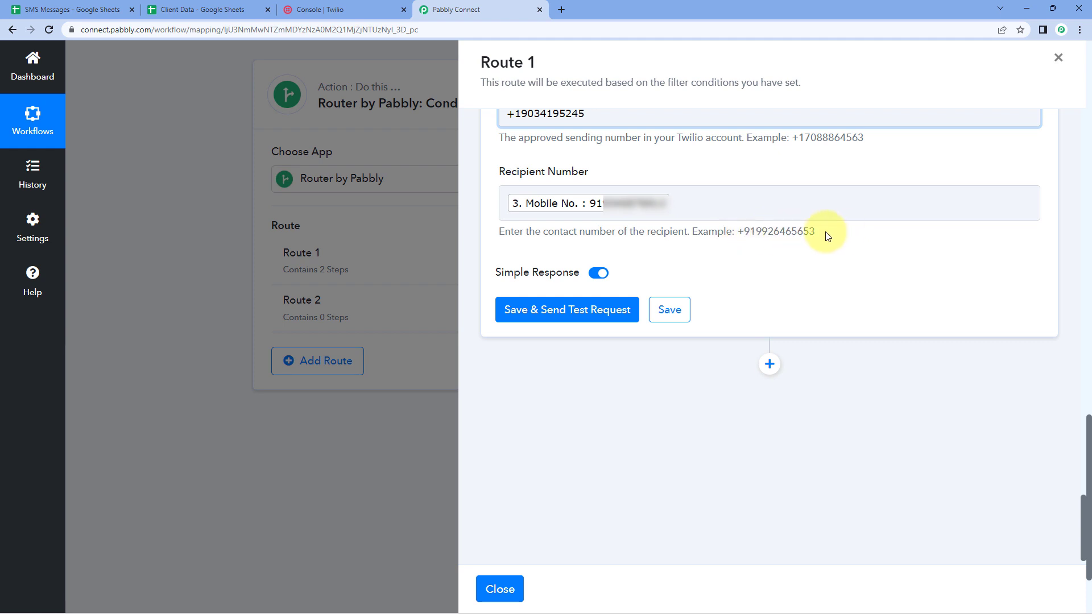
pyautogui.moveTo(827, 234); pyautogui.dragTo(755, 233)
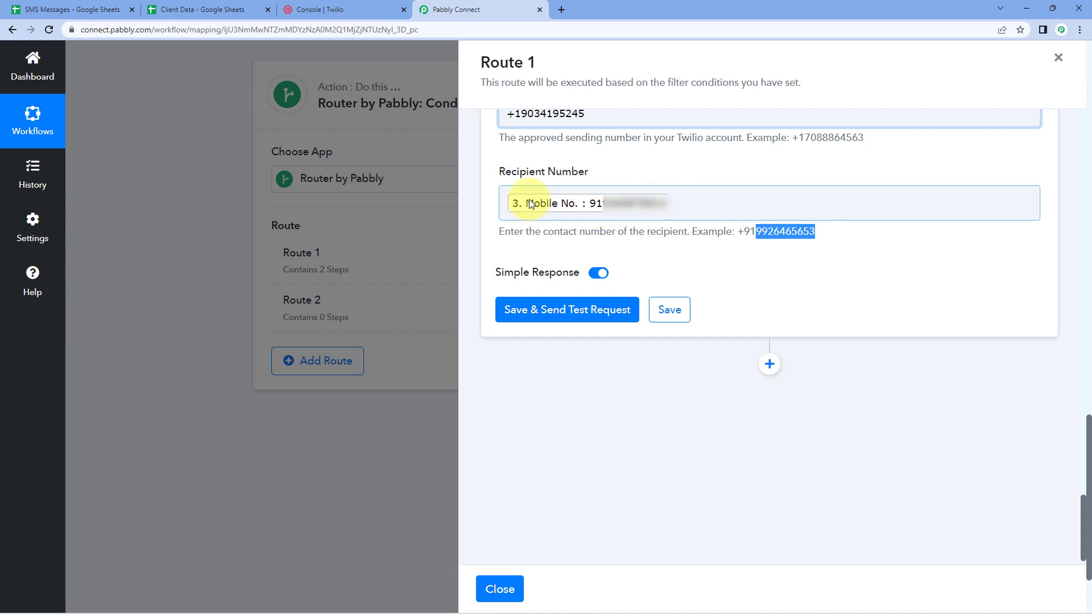
pyautogui.click(509, 201)
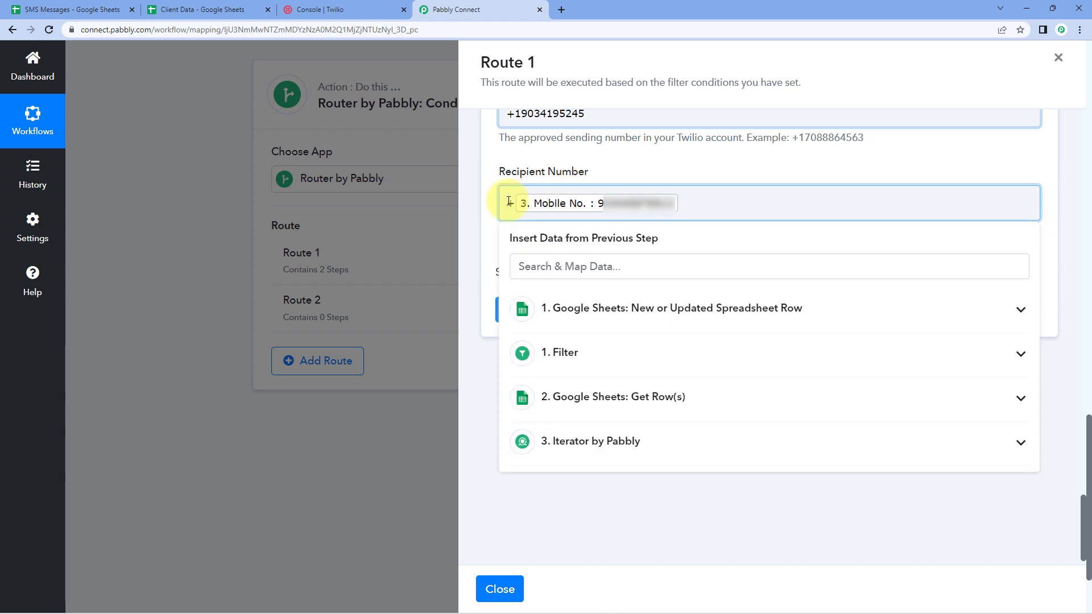
pyautogui.click(489, 175)
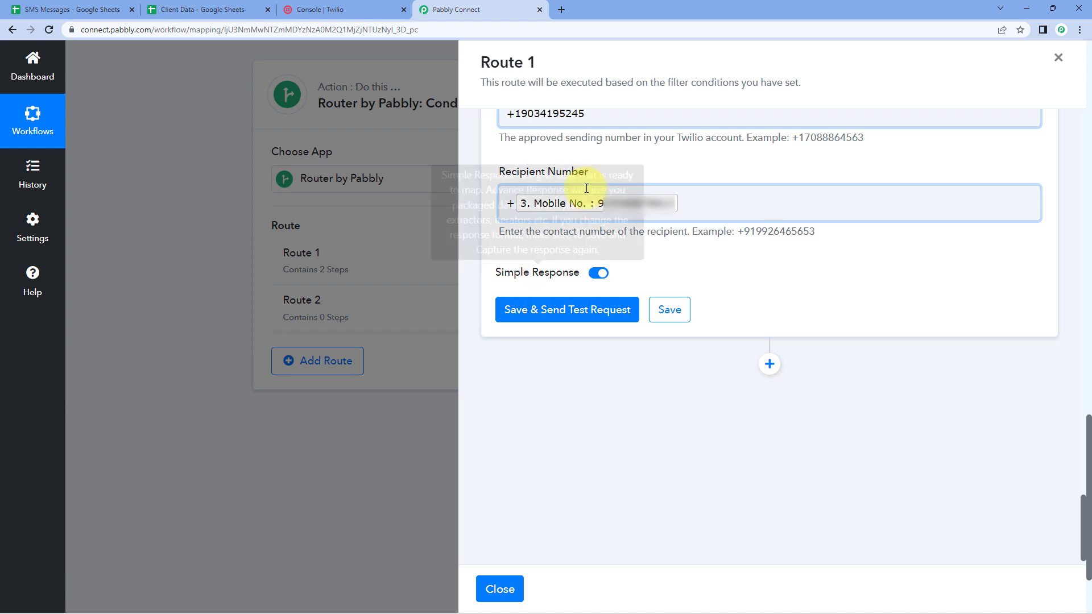
# Save the Twilio Send SMS Message step and send a test request.
pyautogui.click(569, 311)
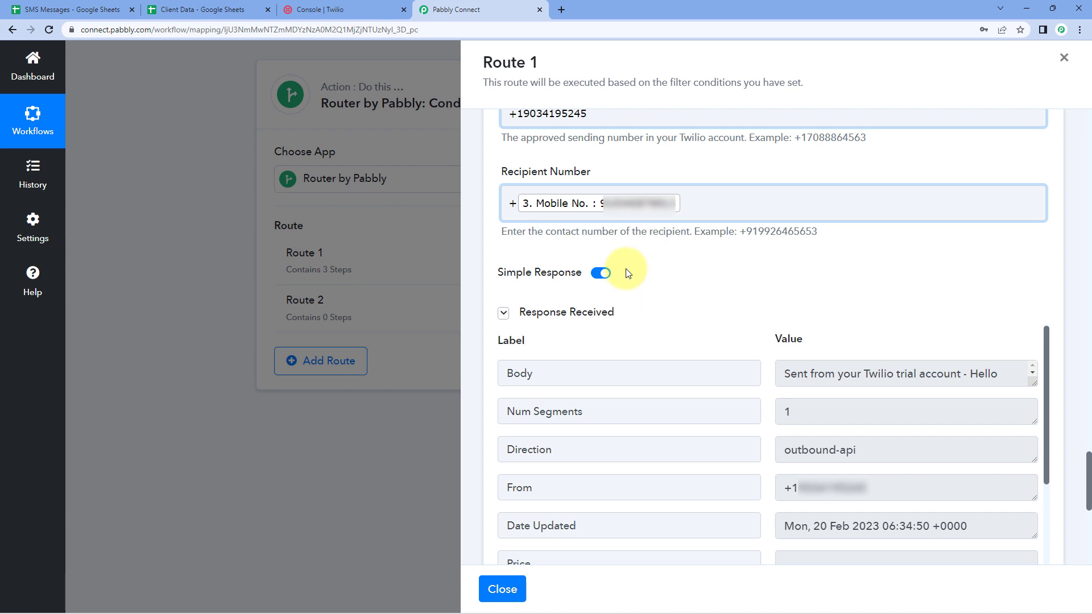
pyautogui.scroll(4, 671, 262)
pyautogui.scroll(3, 683, 292)
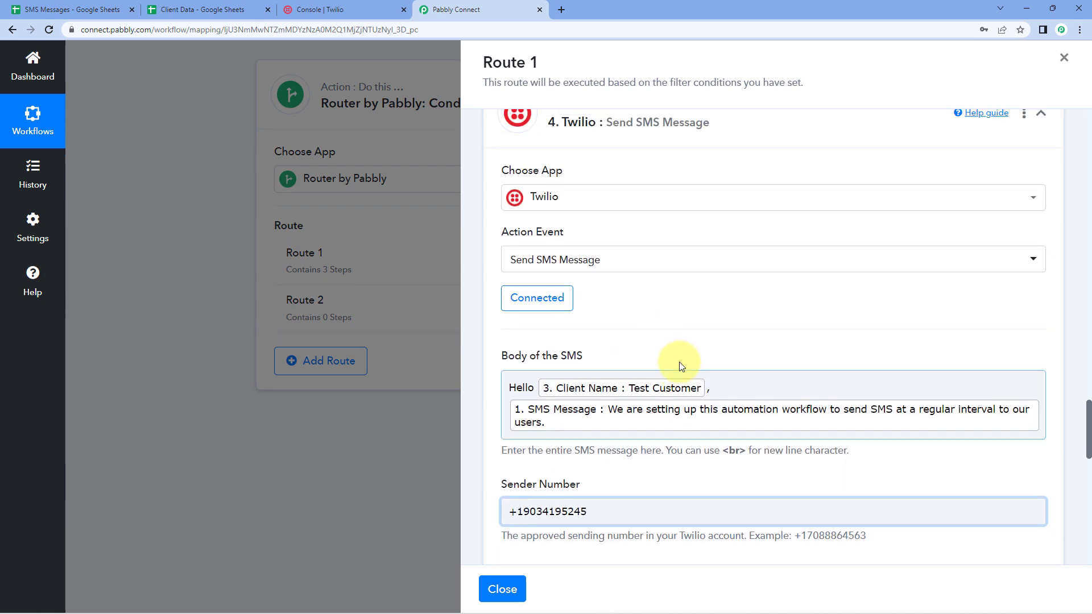
# Compare the Twilio SMS setup with the date, message and status row in the SMS Messages spreadsheet.
pyautogui.click(71, 9)
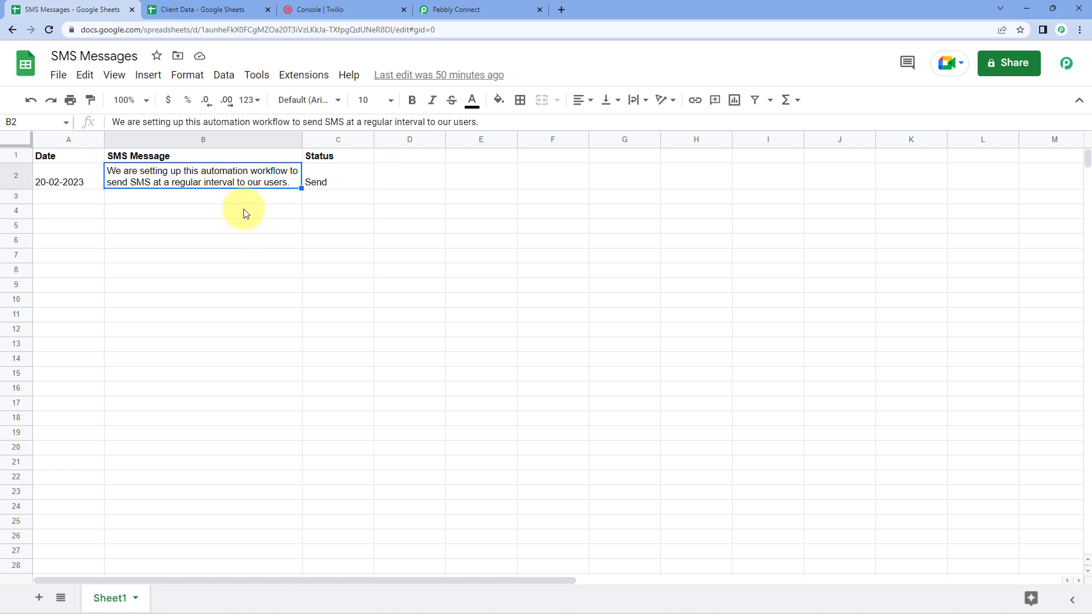
pyautogui.click(449, 10)
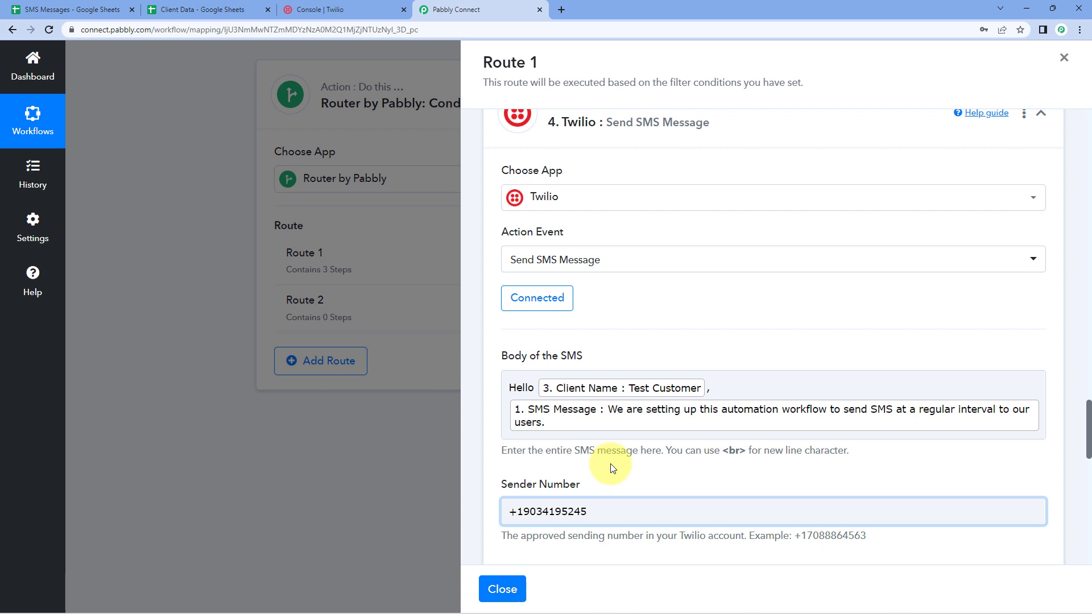
pyautogui.click(62, 9)
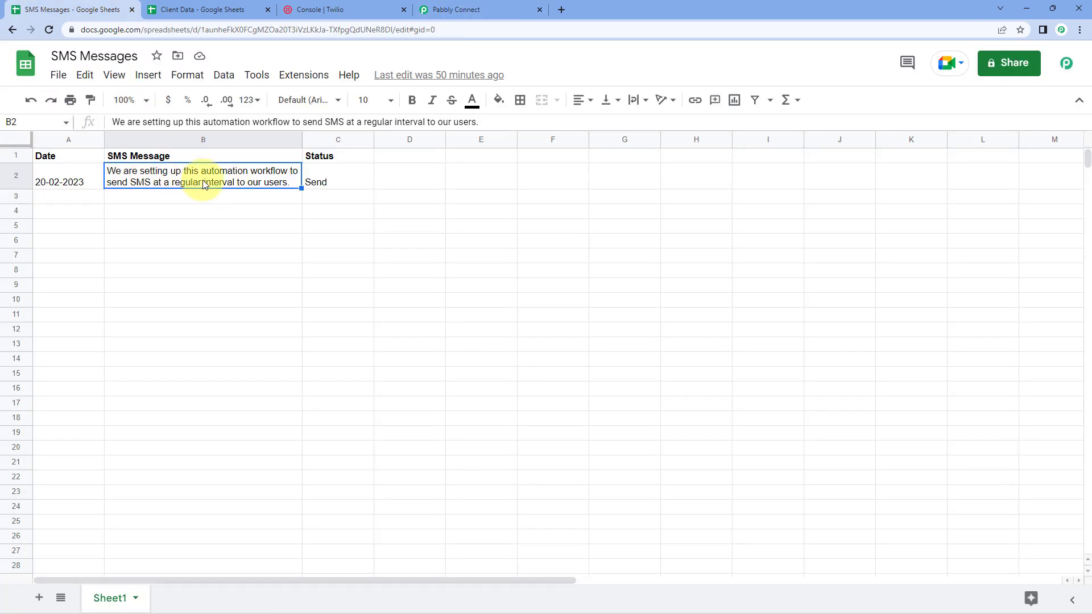
pyautogui.click(449, 9)
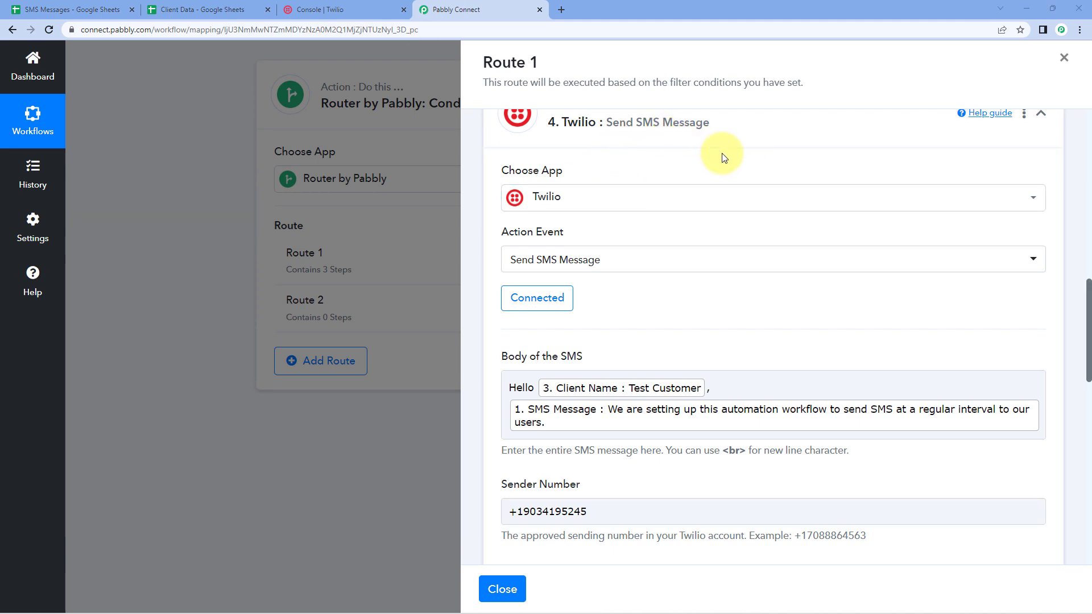
pyautogui.click(72, 9)
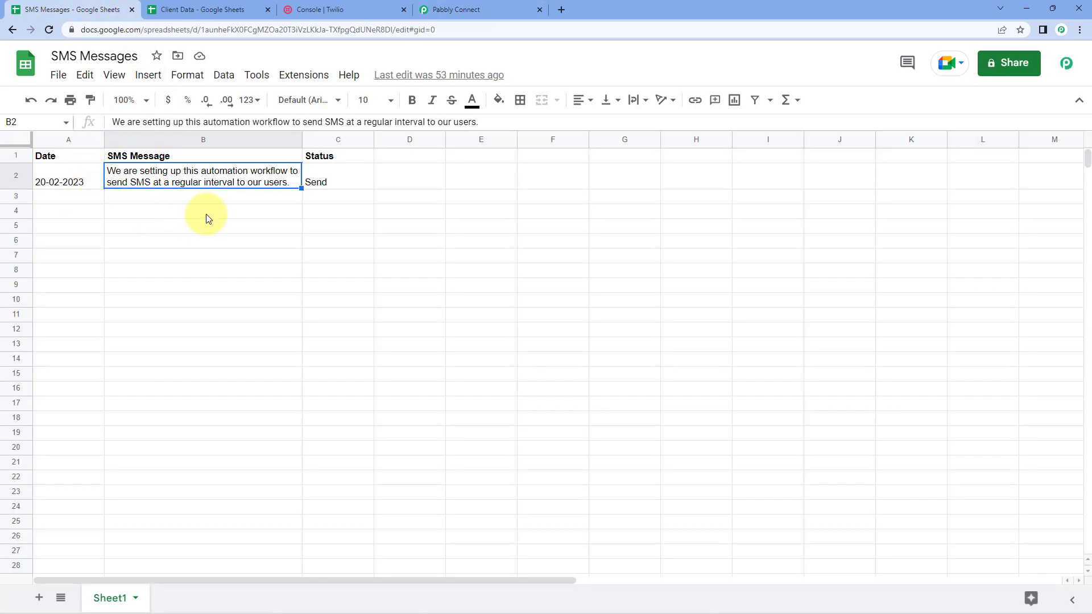
pyautogui.click(463, 11)
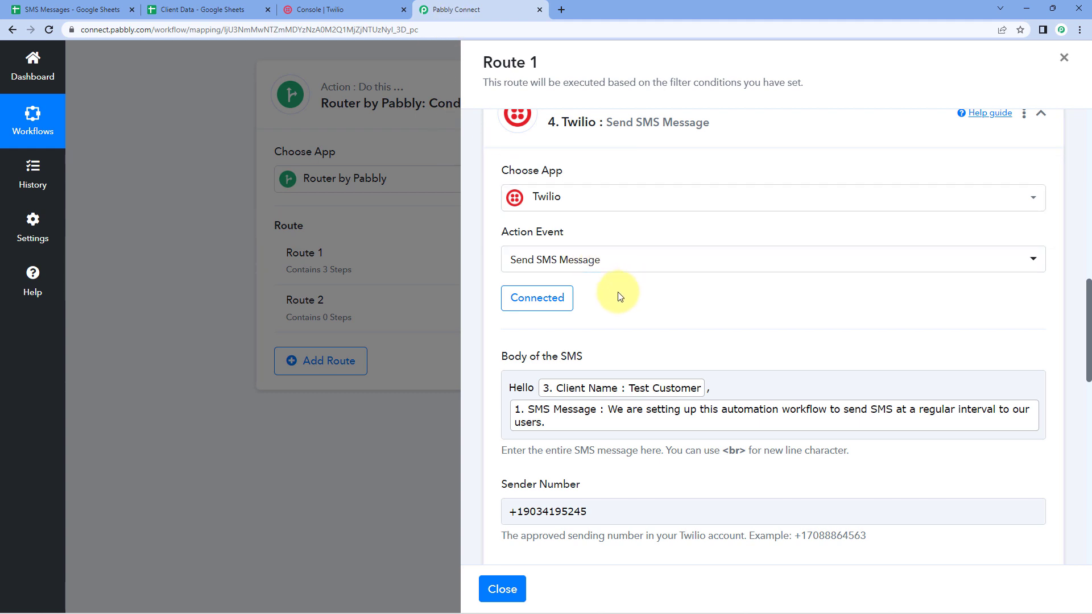
# Check the range set in the Google Sheets Get Row(s) step against the rows of the Client Data spreadsheet.
pyautogui.scroll(2, 624, 287)
pyautogui.scroll(10, 665, 216)
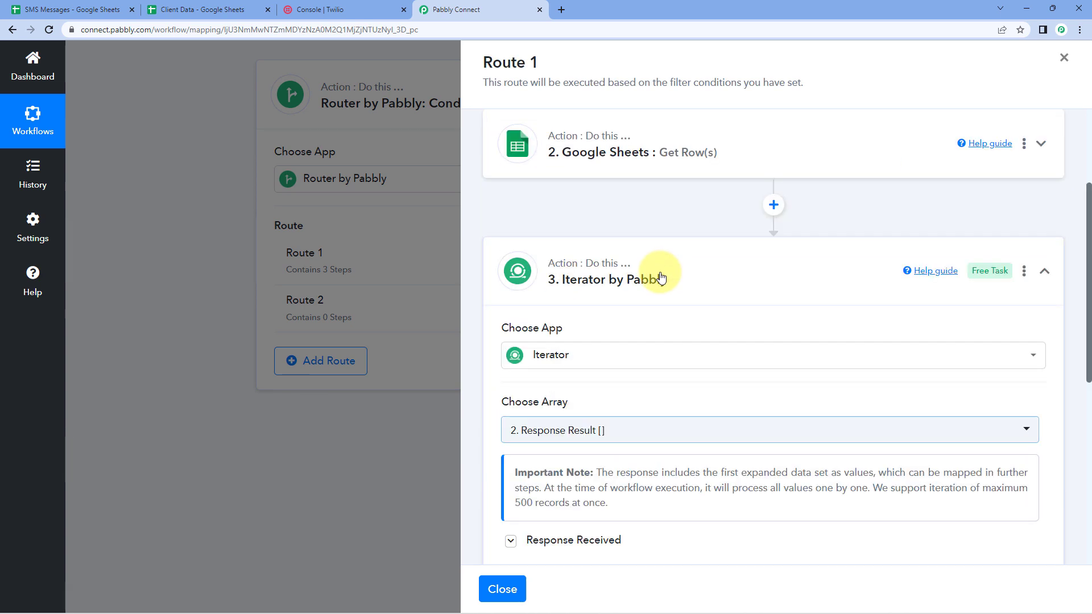
pyautogui.click(642, 314)
pyautogui.scroll(-4, 630, 307)
pyautogui.scroll(-2, 631, 307)
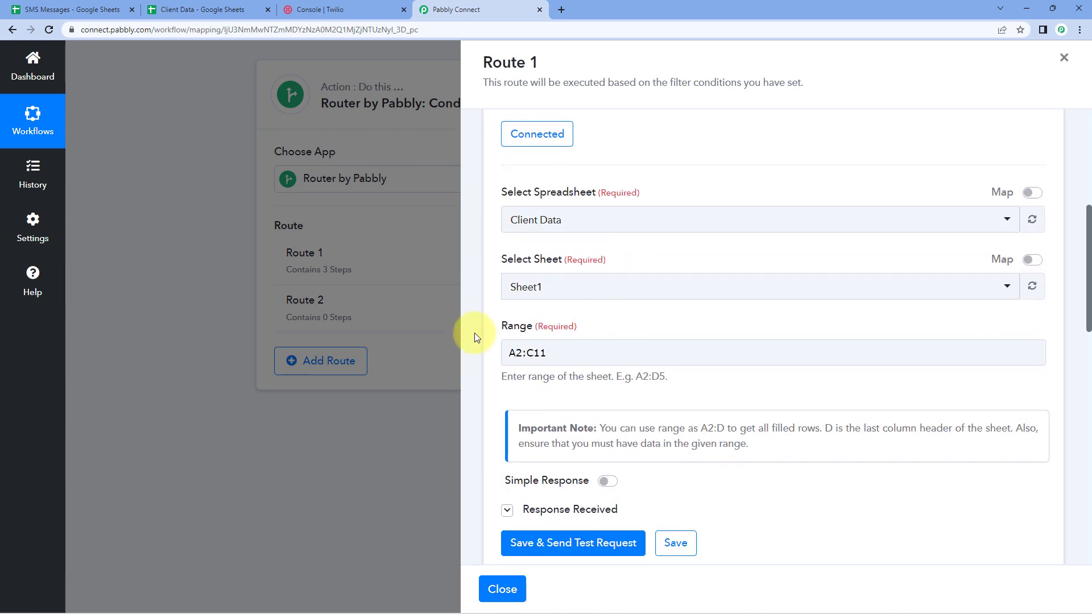
pyautogui.click(198, 8)
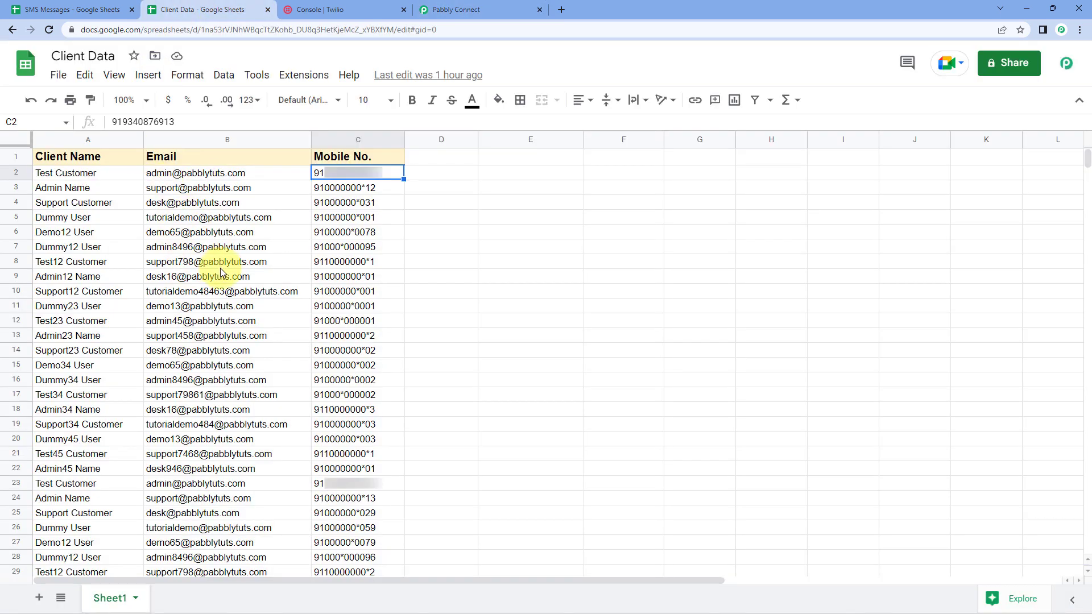
pyautogui.click(432, 8)
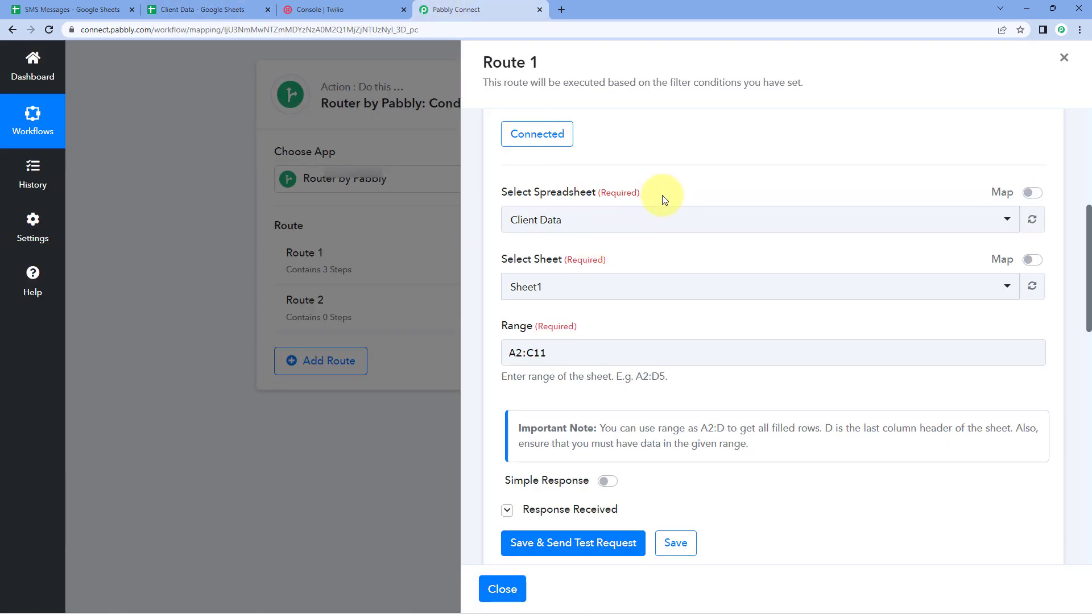
pyautogui.scroll(3, 660, 205)
pyautogui.scroll(1, 673, 247)
pyautogui.click(673, 237)
pyautogui.scroll(1, 620, 183)
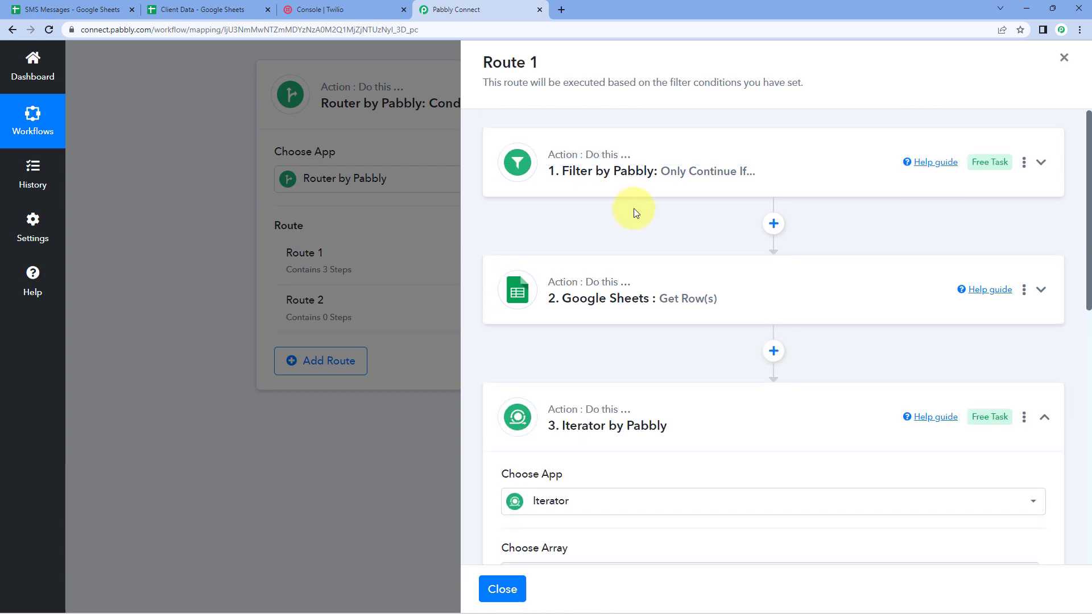
# Review Route 1's collapsed action steps against the Client Data rows and close the route.
pyautogui.click(643, 418)
pyautogui.click(208, 8)
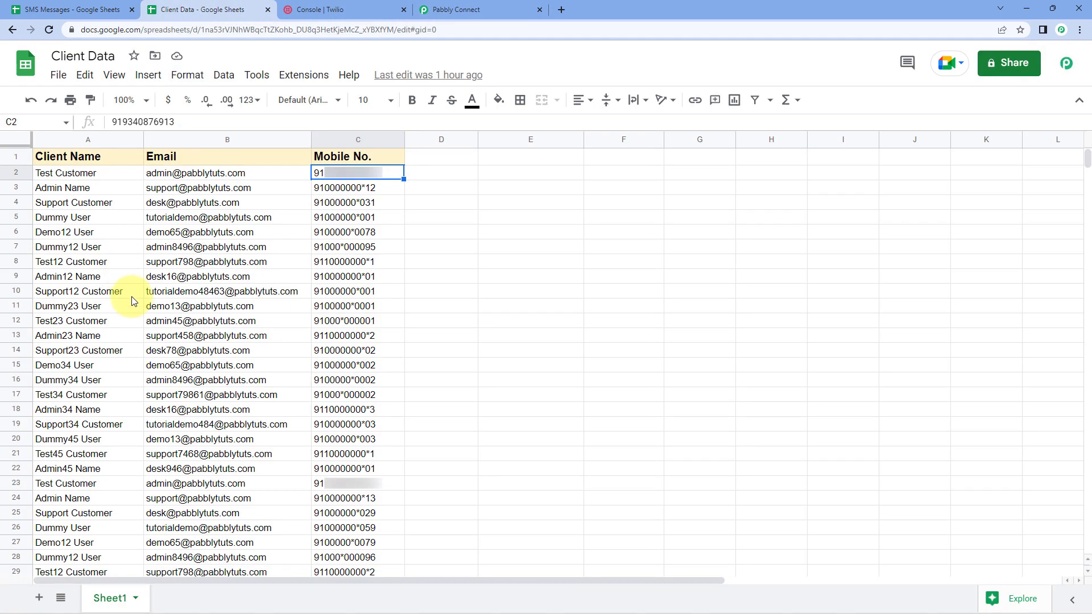
pyautogui.click(475, 8)
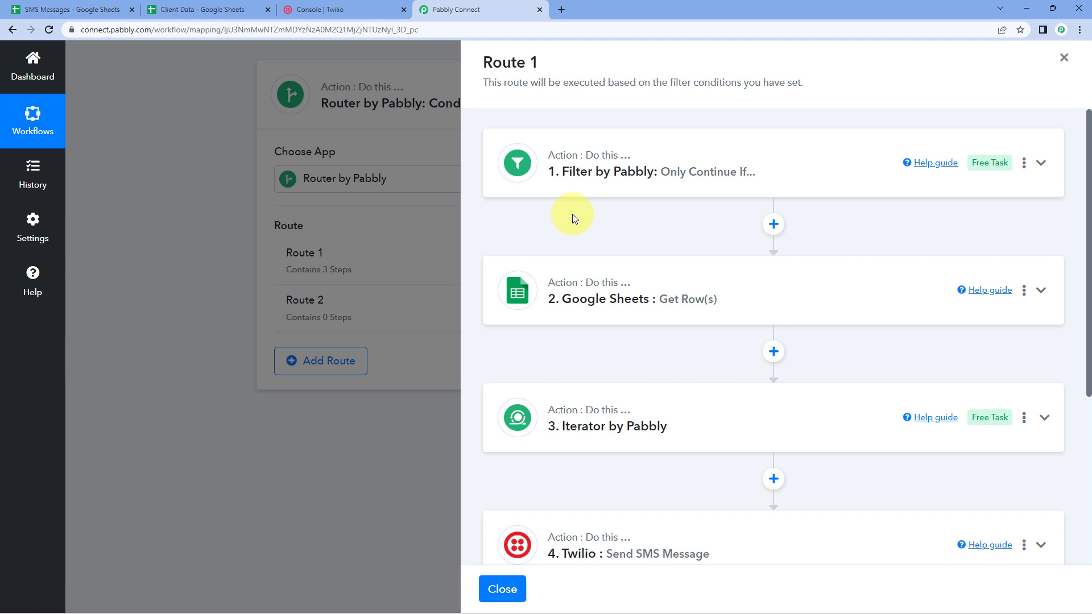
pyautogui.scroll(-2, 573, 216)
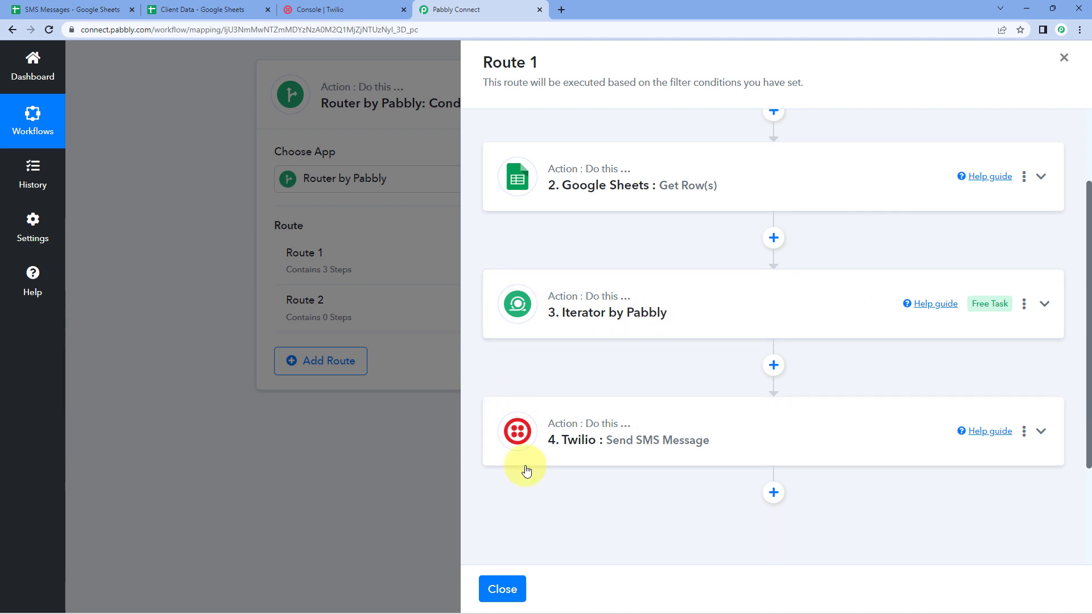
pyautogui.click(503, 586)
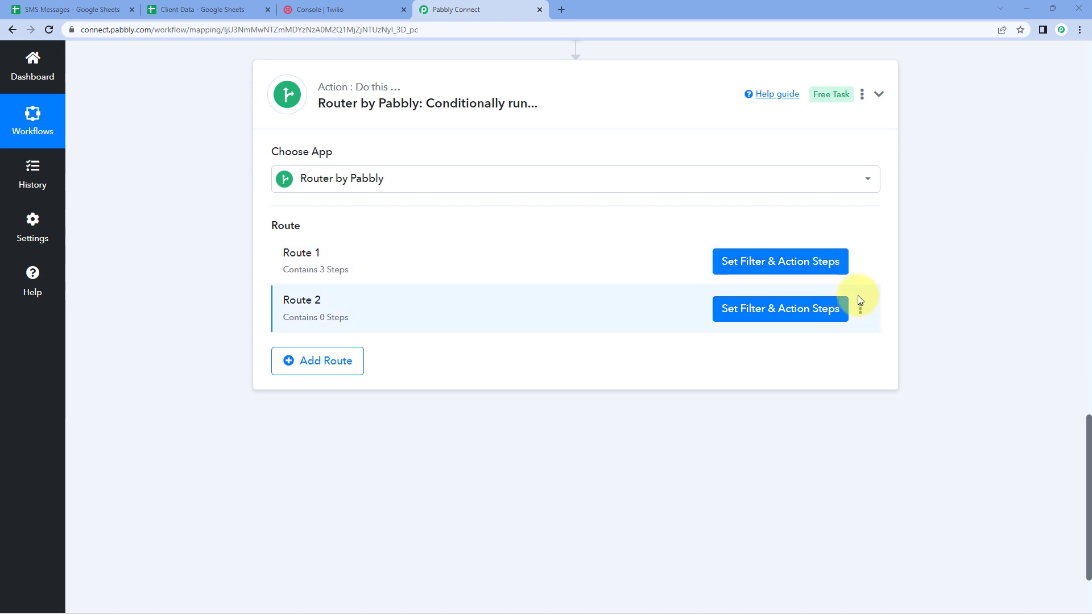
# Delete Route 2 from the router and confirm the deletion.
pyautogui.click(861, 308)
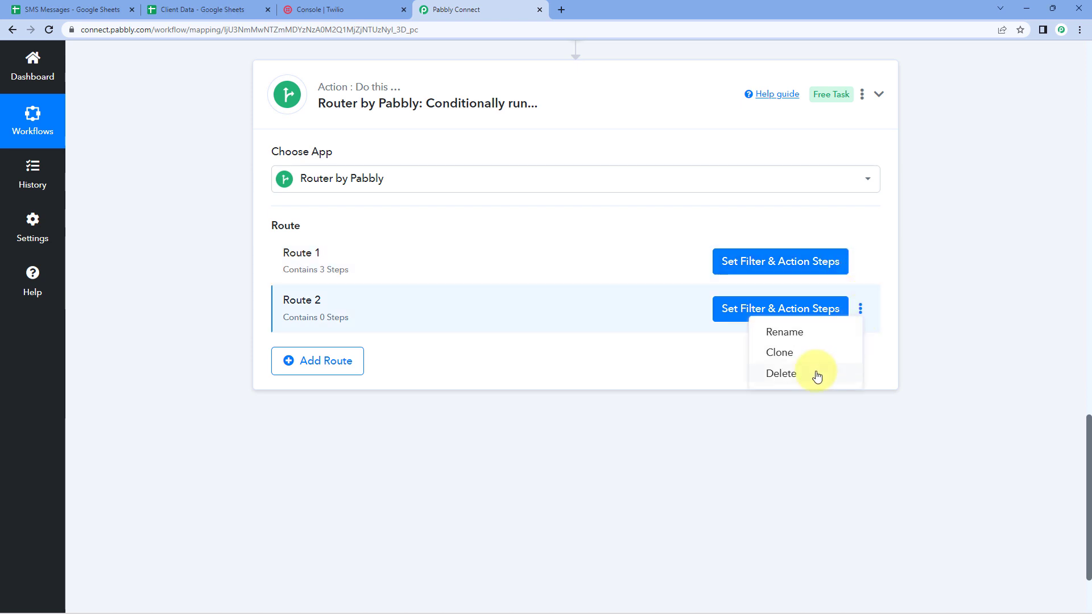
pyautogui.click(818, 373)
pyautogui.click(526, 404)
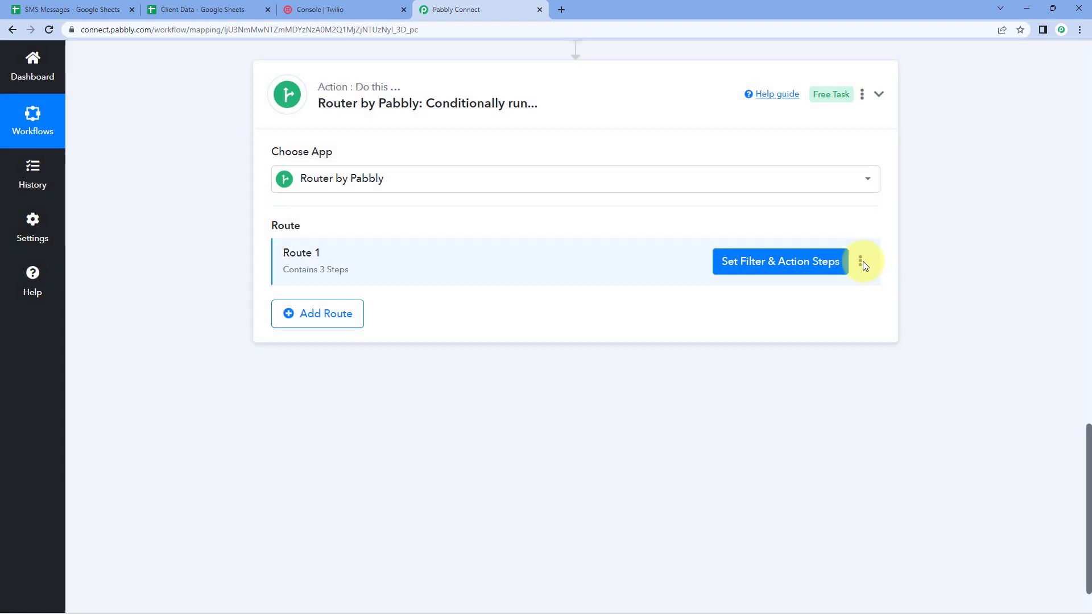
# Rename Route 1 as "Immediately Send SMS".
pyautogui.click(861, 261)
pyautogui.click(782, 280)
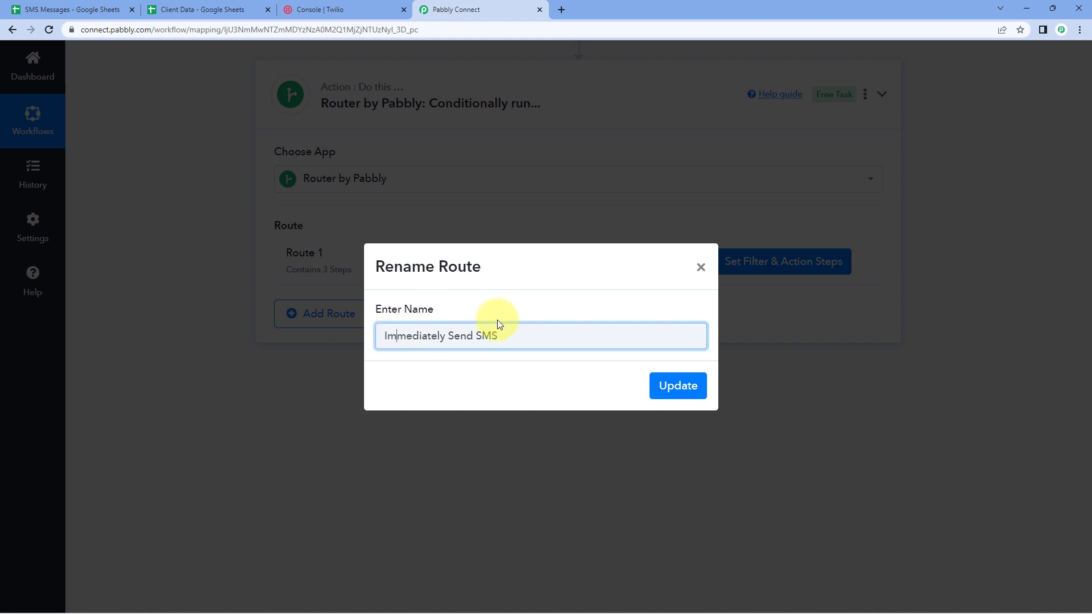
pyautogui.click(664, 385)
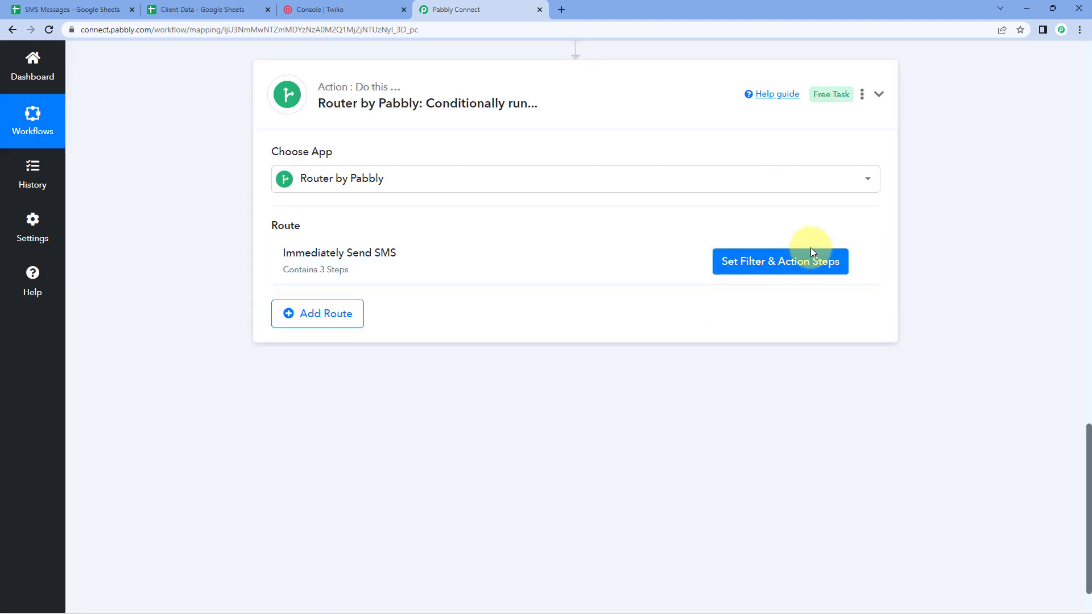
# Clone the Immediately Send SMS route and confirm the cloning.
pyautogui.click(861, 262)
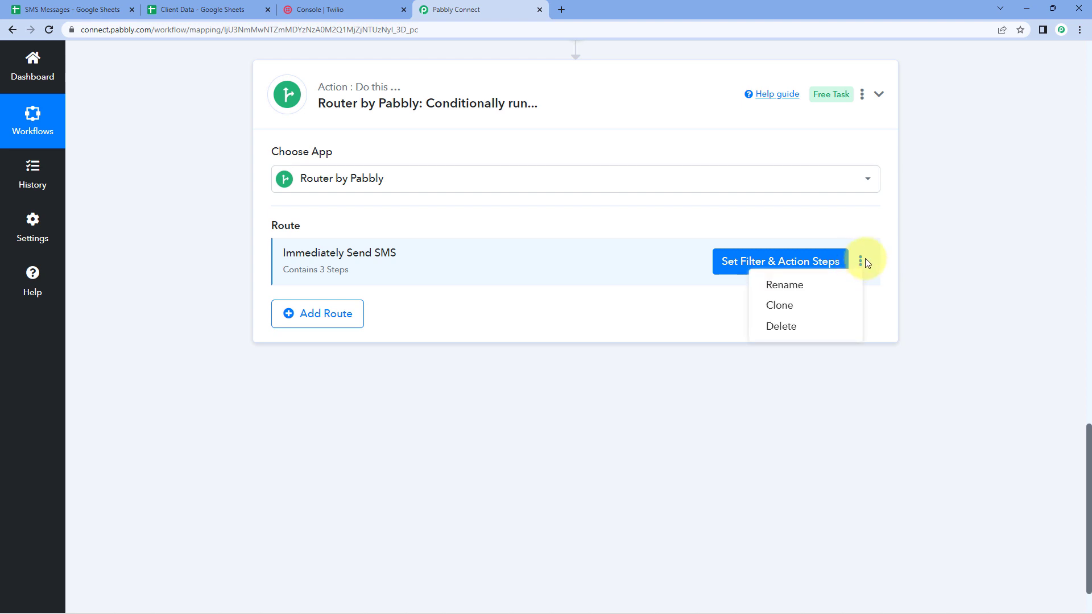
pyautogui.click(794, 311)
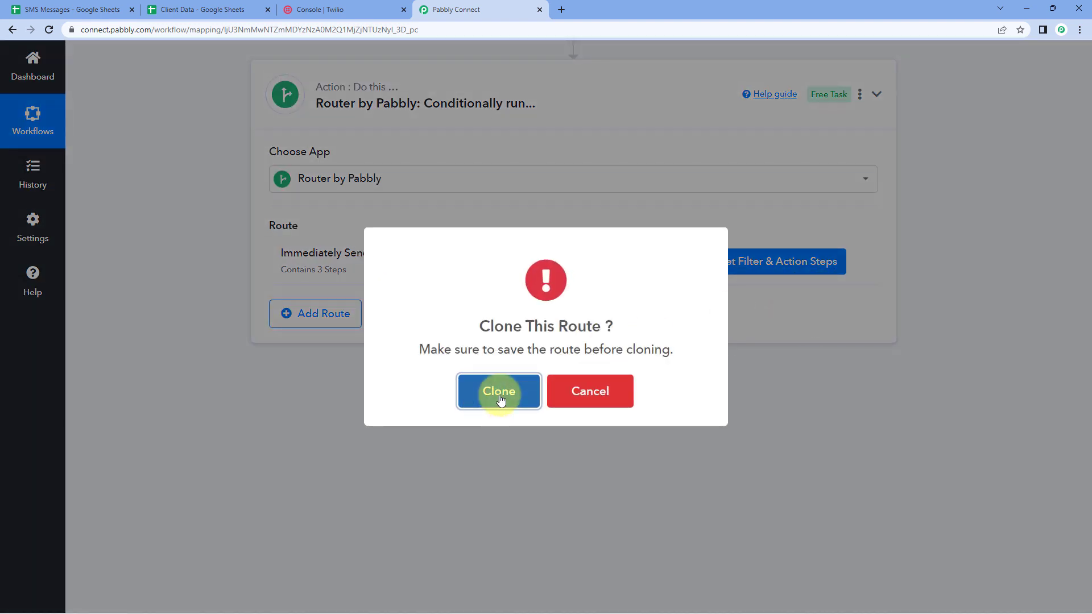
pyautogui.click(493, 392)
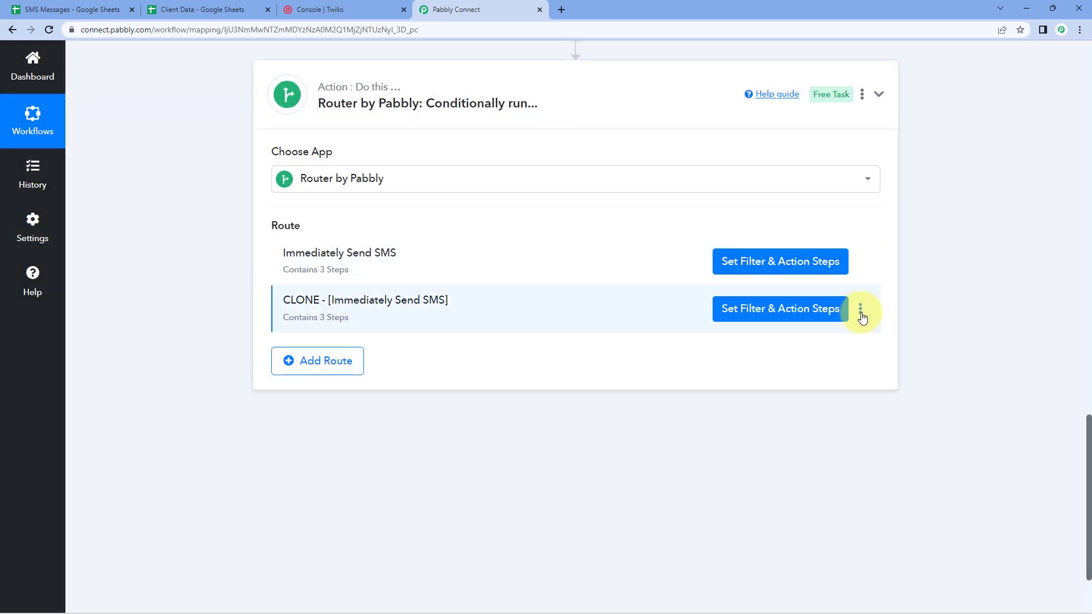
# Rename the cloned route as "Send SMS After 3 Hours".
pyautogui.click(860, 312)
pyautogui.click(818, 333)
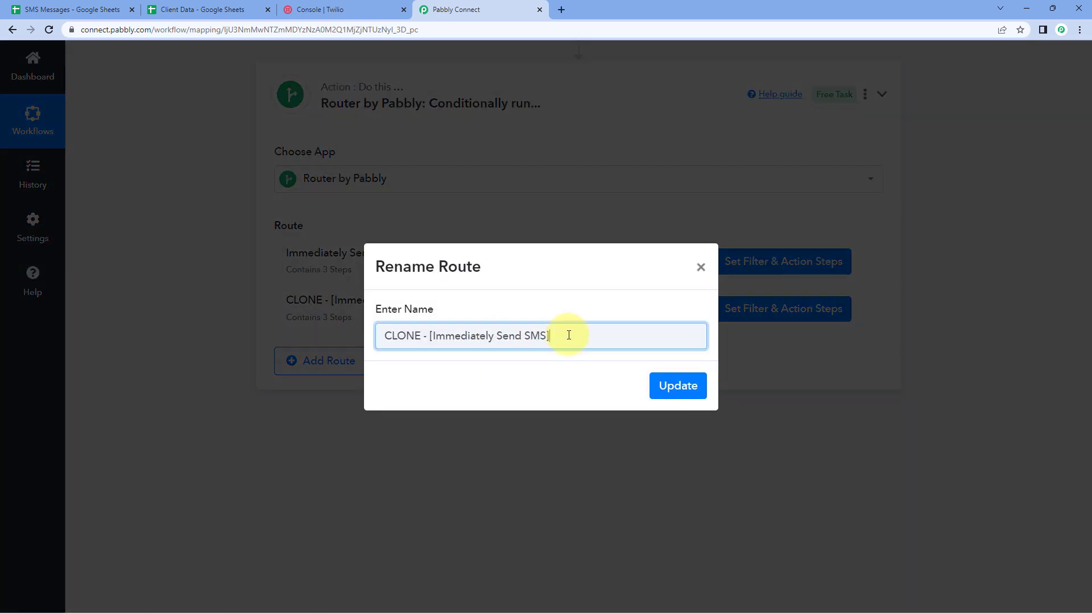
pyautogui.hotkey('ctrl', 'a')
pyautogui.write('Sn')
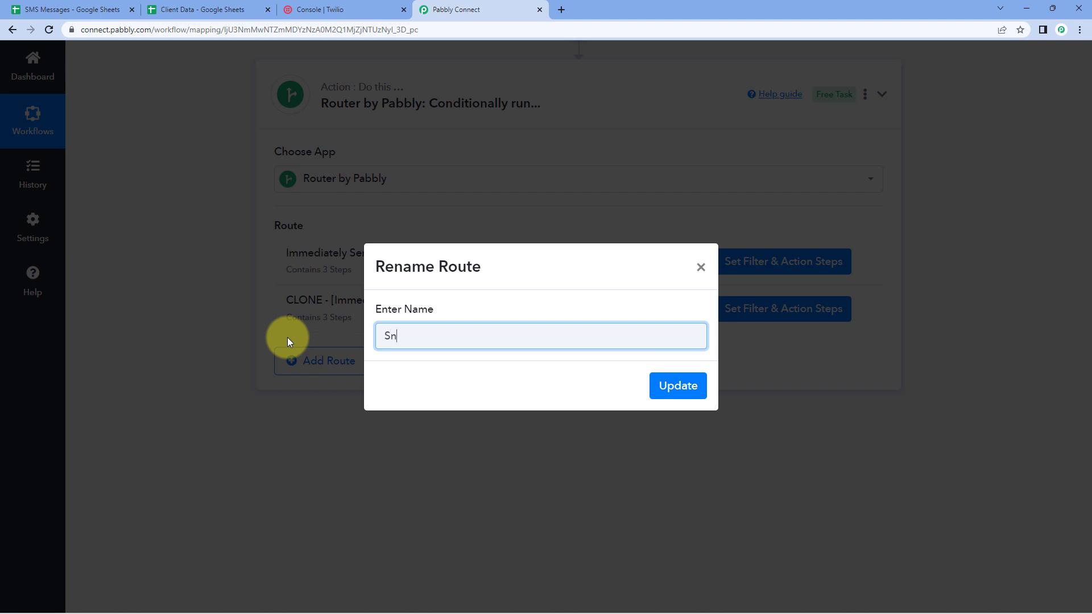
pyautogui.press('BackSpace')
pyautogui.write('end SMS After 3 Hours')
pyautogui.click(653, 383)
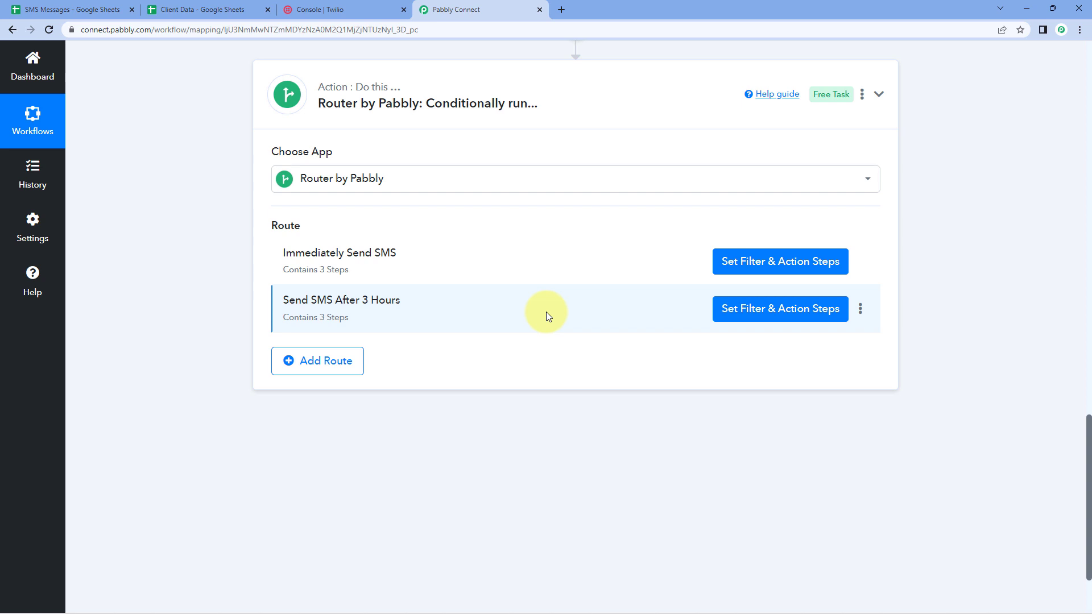
# Open the filter and action steps of the Send SMS After 3 Hours route and expand its Google Sheets Get Row(s) step.
pyautogui.click(238, 9)
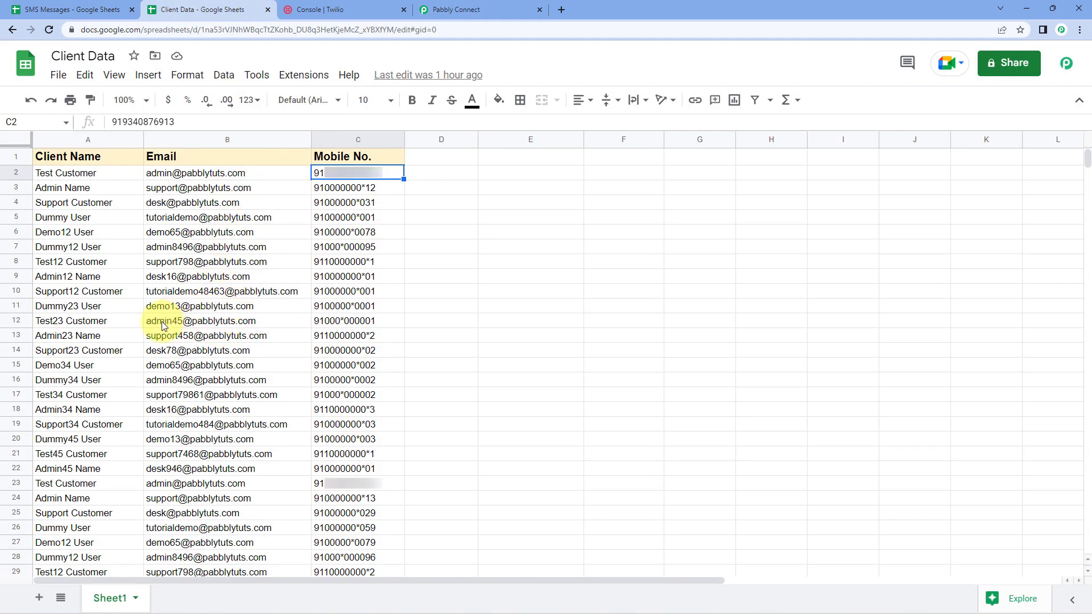
pyautogui.click(504, 8)
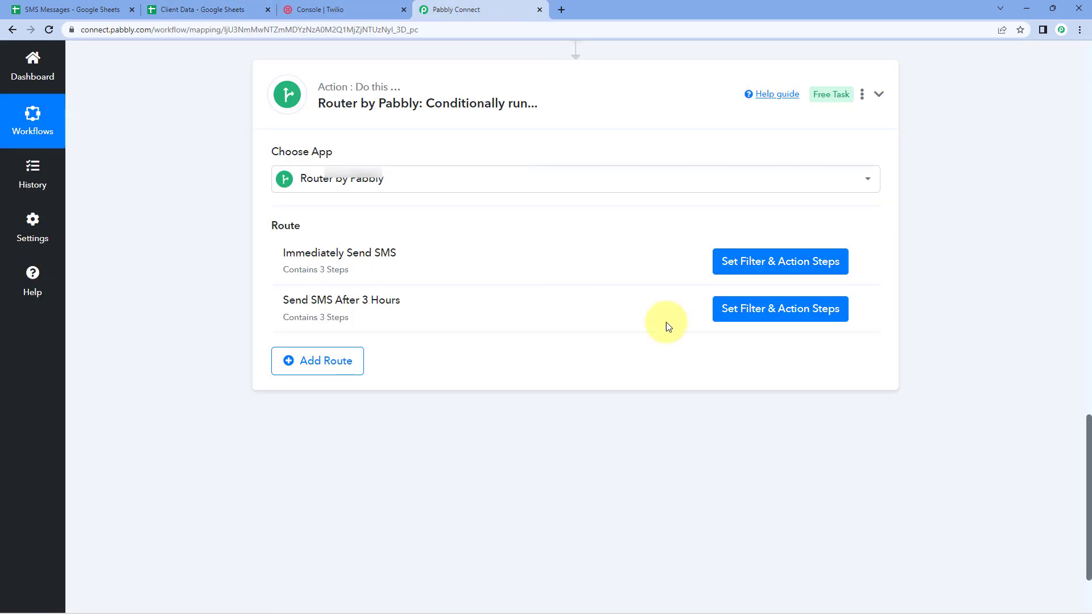
pyautogui.click(801, 313)
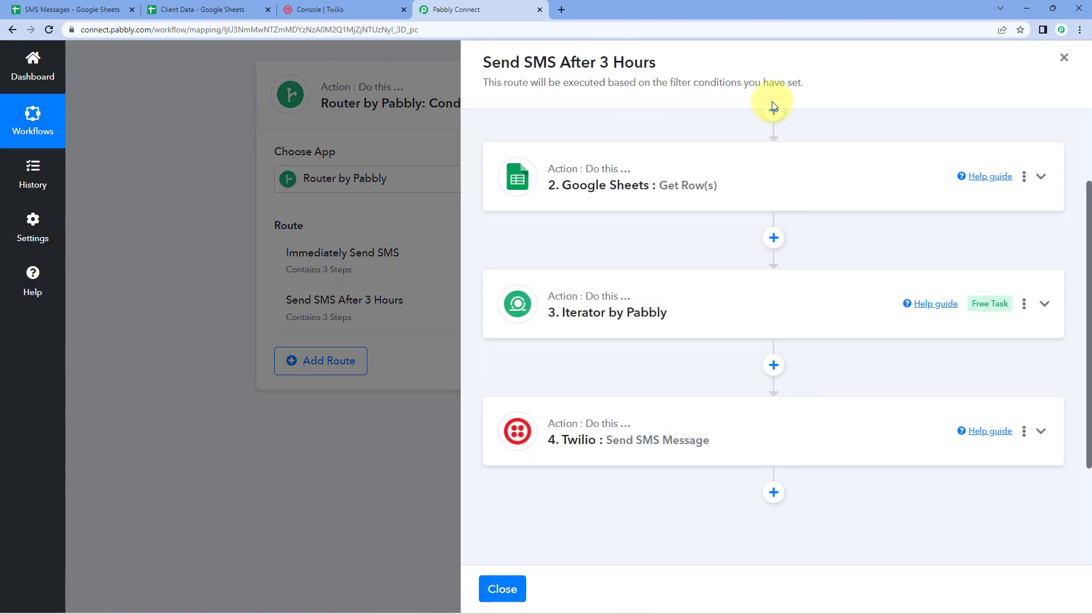
pyautogui.scroll(2, 696, 167)
pyautogui.scroll(-2, 708, 216)
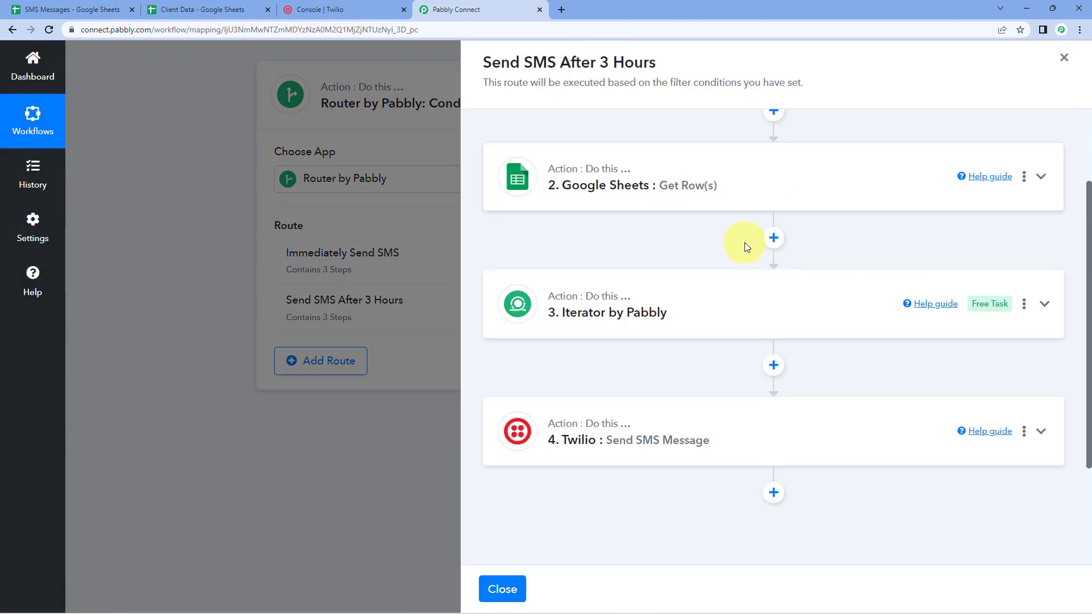
pyautogui.click(710, 179)
pyautogui.scroll(-2, 619, 222)
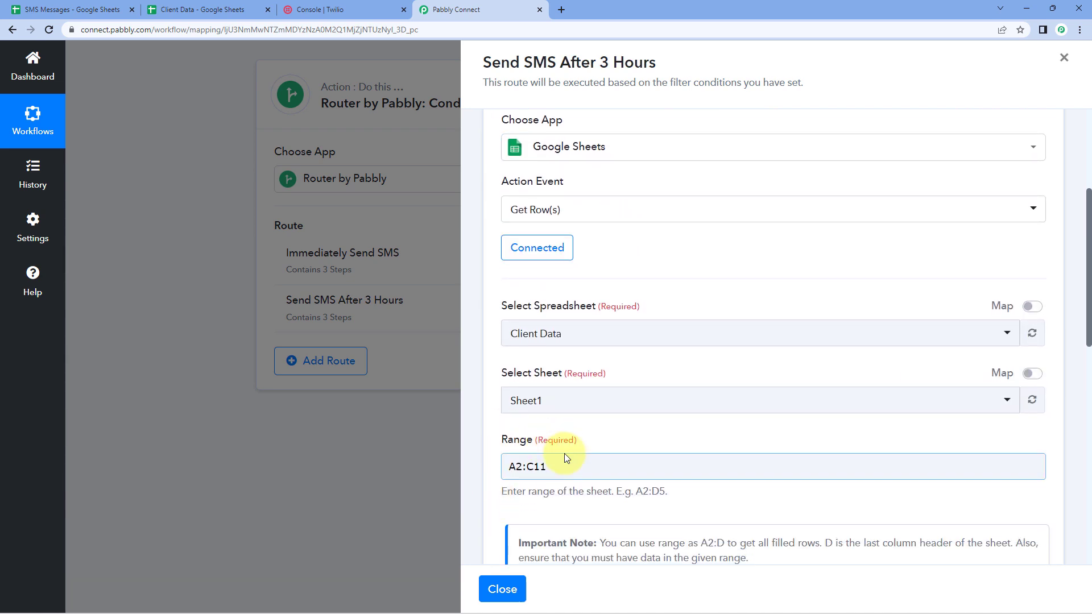
pyautogui.scroll(-2, 658, 443)
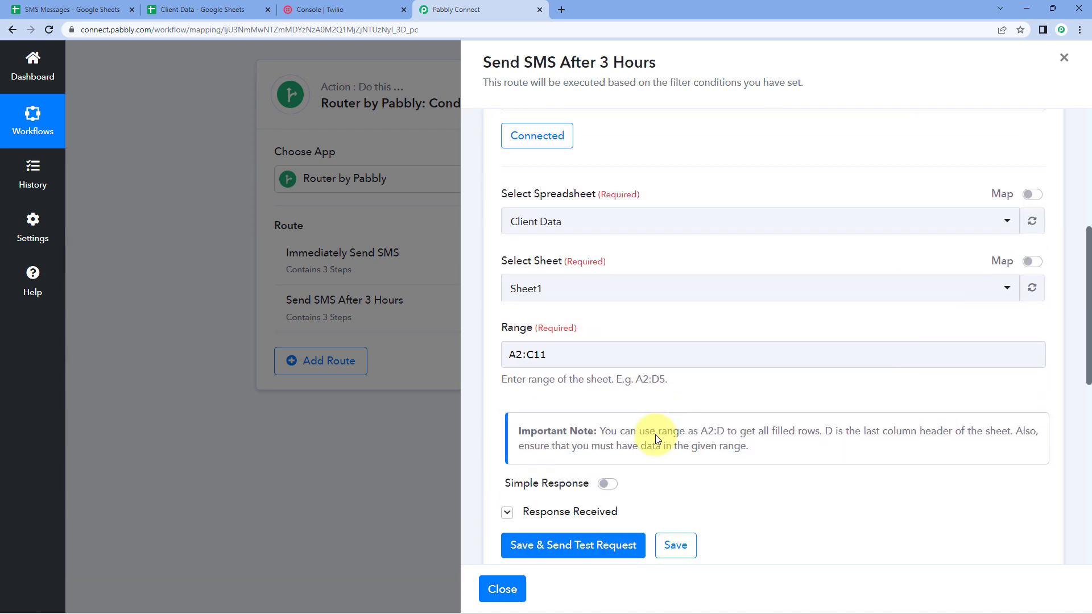
# Compare the Get Row(s) step's range with rows 2 to 11 of the Client Data spreadsheet.
pyautogui.click(199, 10)
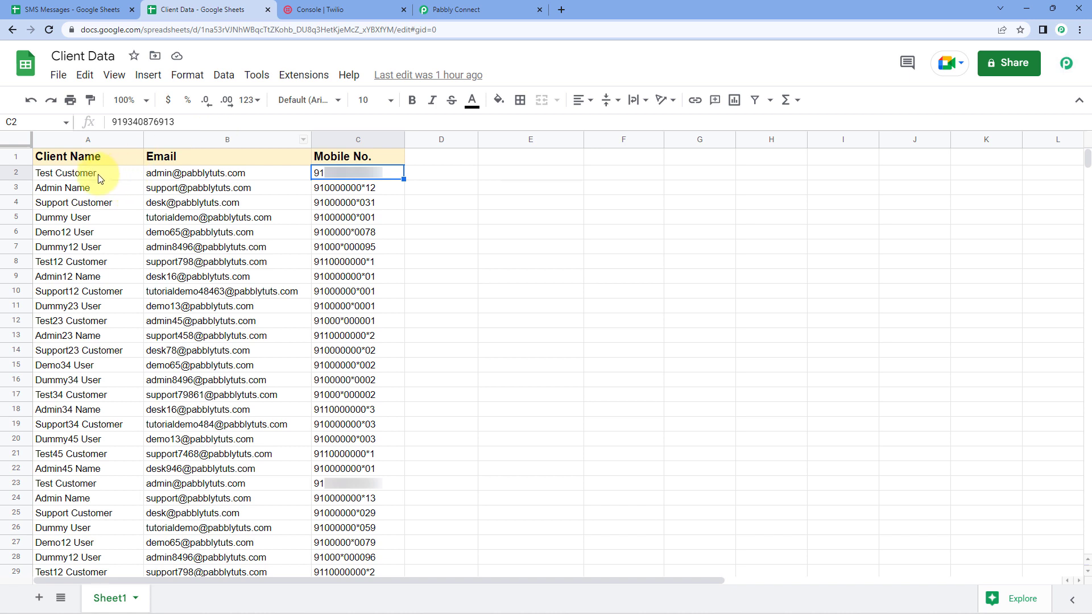
pyautogui.moveTo(97, 172); pyautogui.dragTo(108, 311)
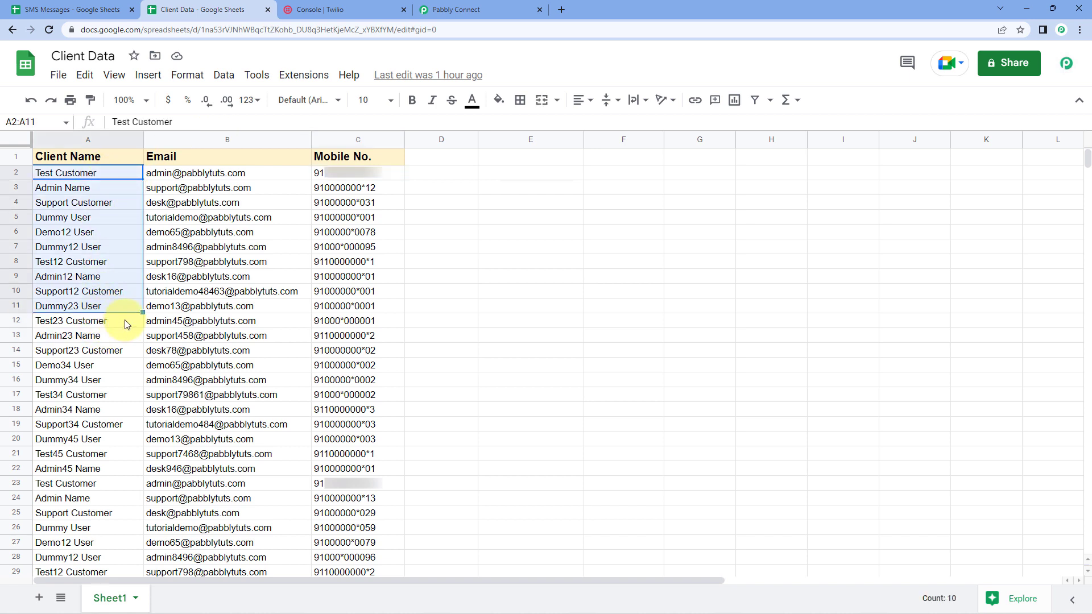
pyautogui.click(126, 322)
pyautogui.scroll(-1, 127, 322)
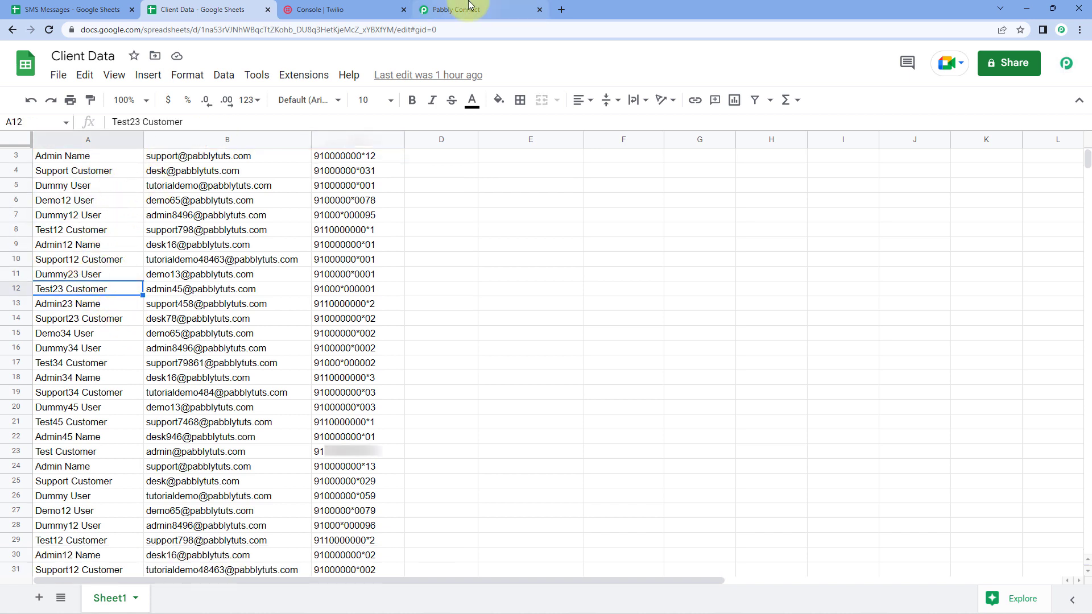
pyautogui.click(449, 10)
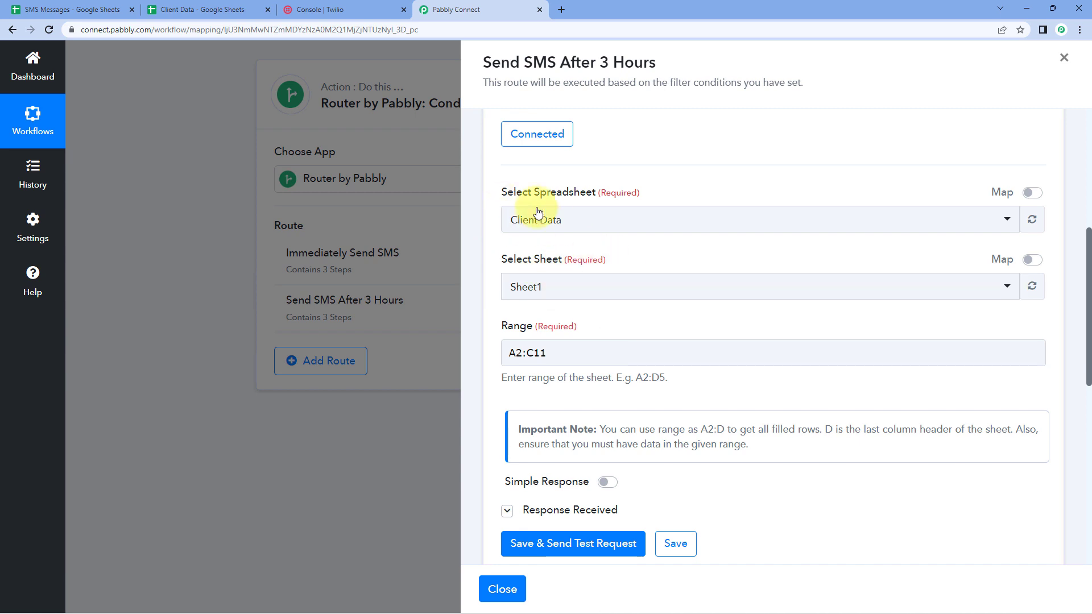
pyautogui.click(196, 9)
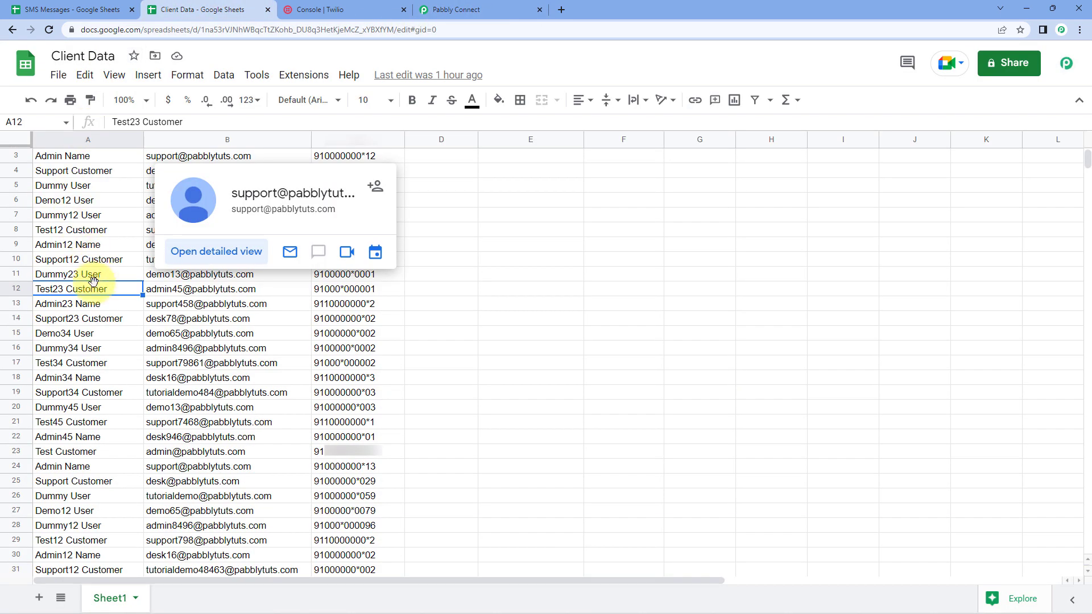
pyautogui.moveTo(90, 274); pyautogui.dragTo(334, 275)
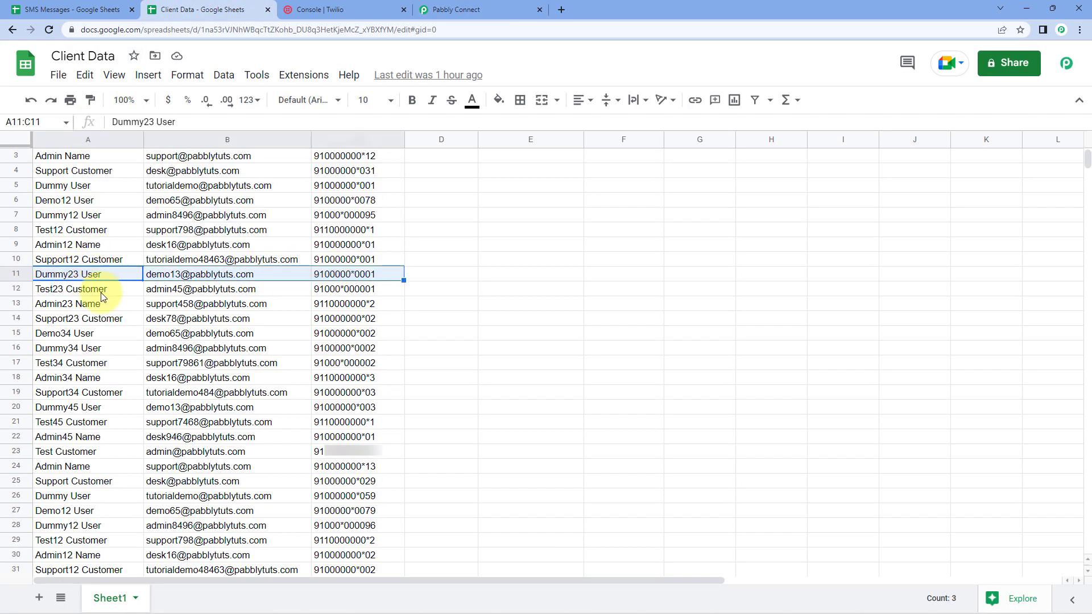
# Select the next ten client rows, A12:C21, in the Client Data spreadsheet and copy their range reference.
pyautogui.moveTo(102, 291); pyautogui.dragTo(346, 422)
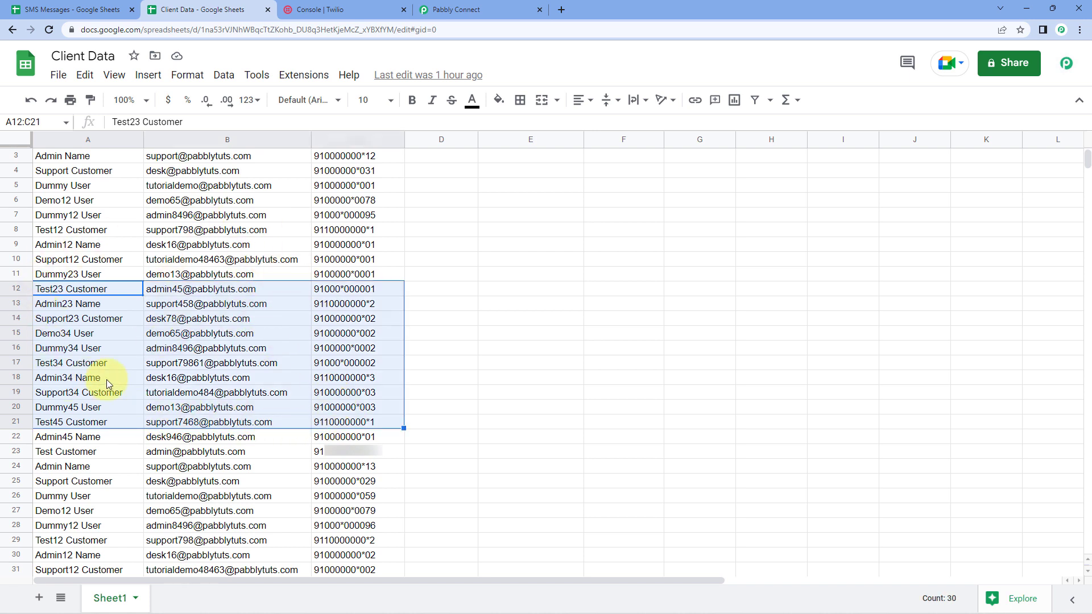
pyautogui.scroll(-1, 139, 364)
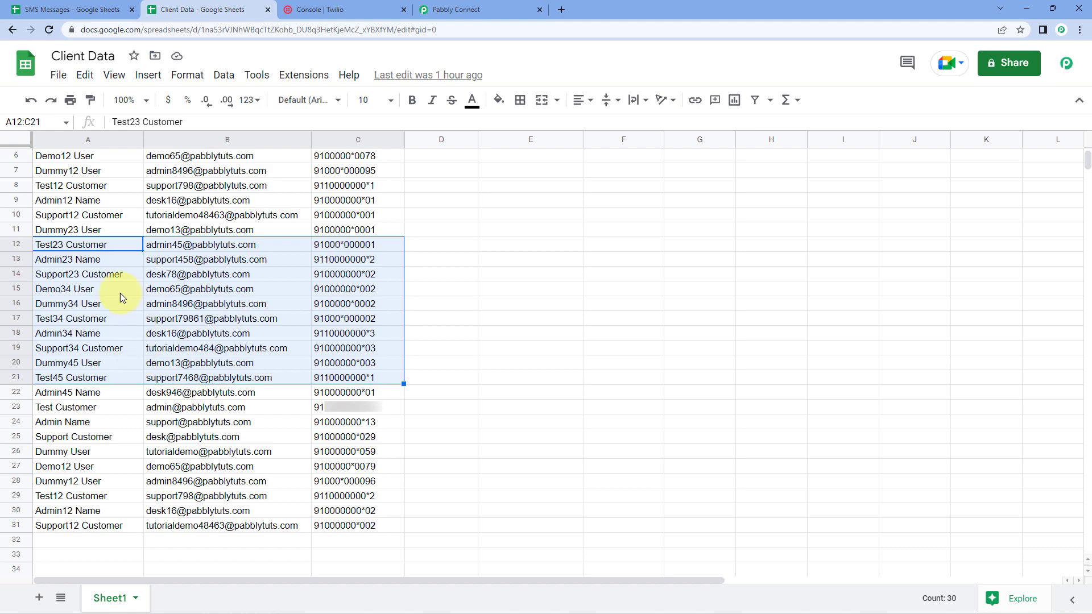
pyautogui.click(44, 122)
pyautogui.rightClick(27, 123)
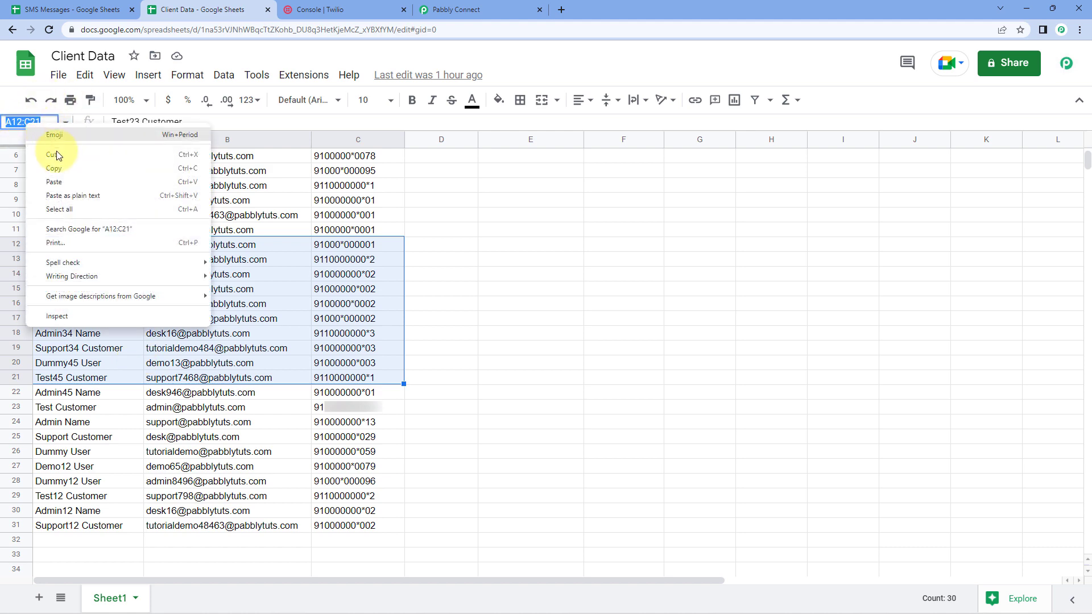
pyautogui.click(46, 160)
# Set the Get Row(s) range to A12:C21 in Pabbly Connect, then save the step and send a test request.
pyautogui.click(452, 9)
pyautogui.moveTo(540, 358); pyautogui.dragTo(478, 354)
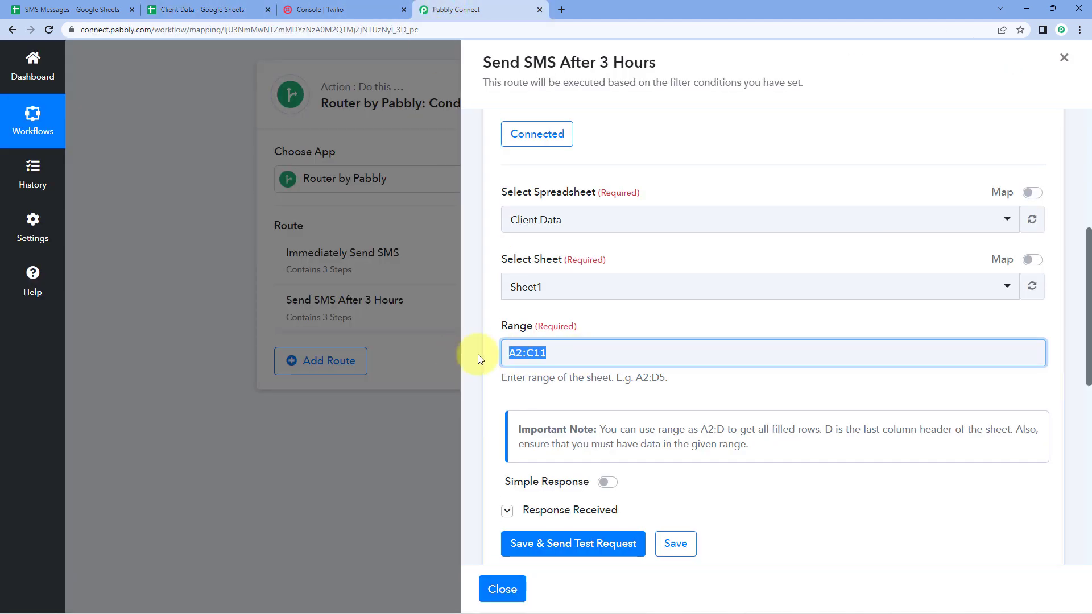
pyautogui.rightClick(556, 352)
pyautogui.click(589, 409)
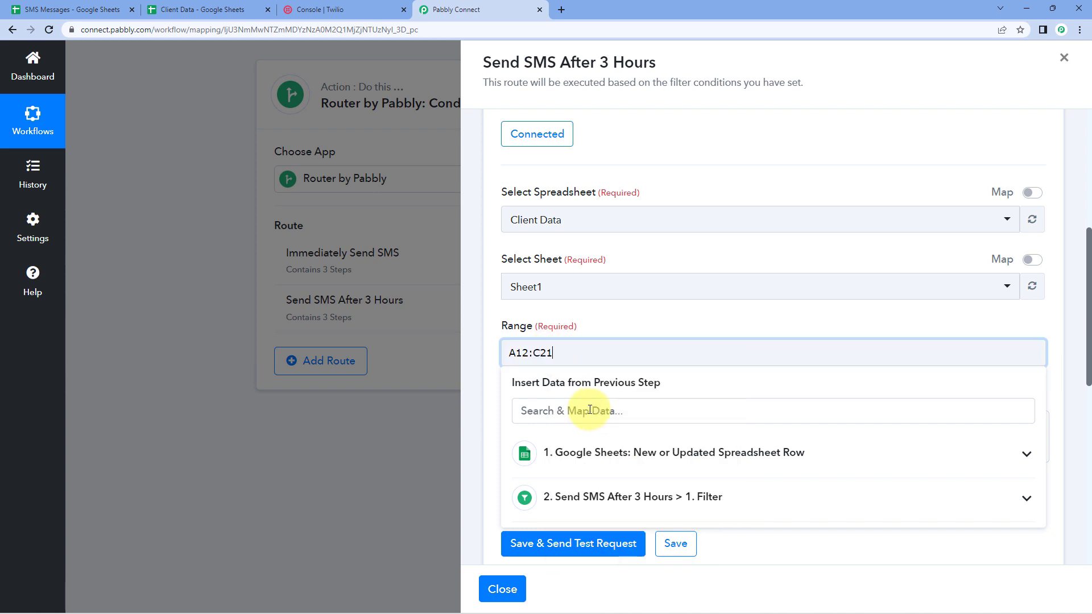
pyautogui.click(591, 326)
pyautogui.scroll(-1, 592, 327)
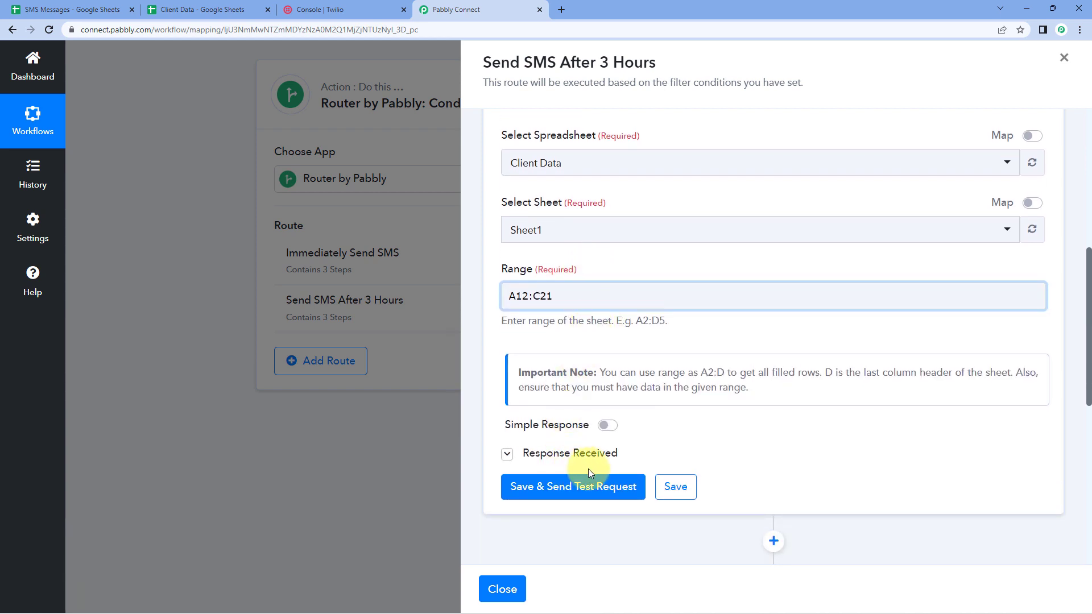
pyautogui.click(591, 485)
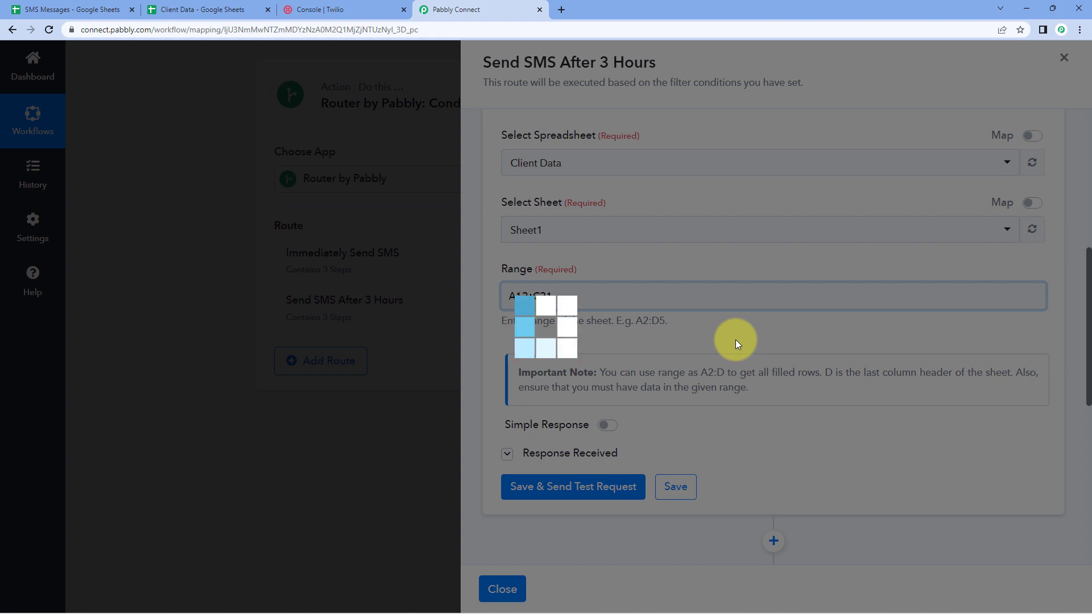
# Enlarge the Response Result of the Get Row(s) step and compare it with the selected rows in the Client Data spreadsheet.
pyautogui.scroll(-4, 737, 344)
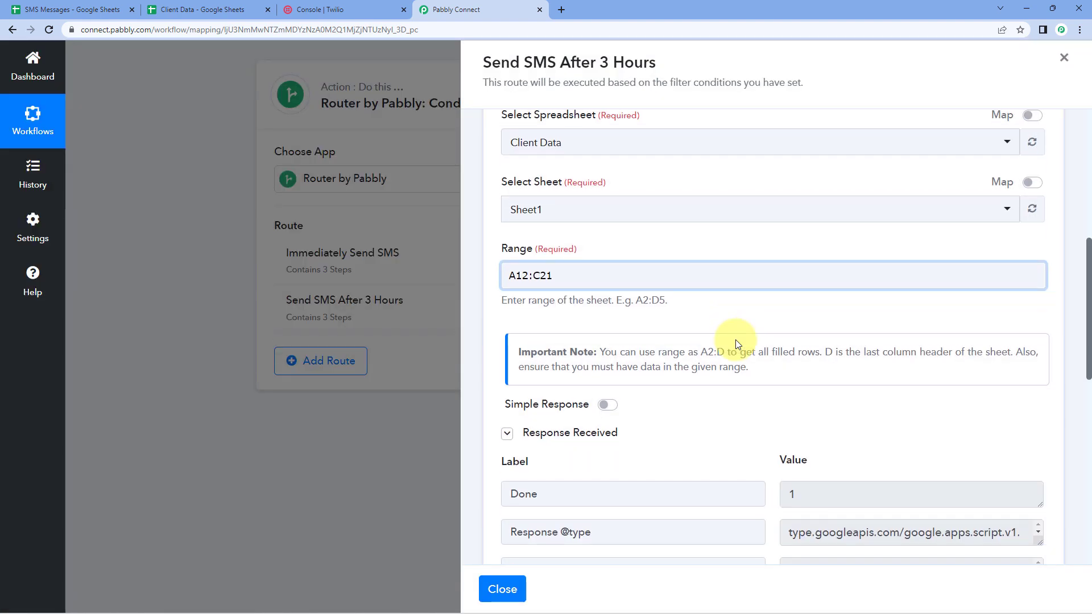
pyautogui.scroll(-1, 705, 204)
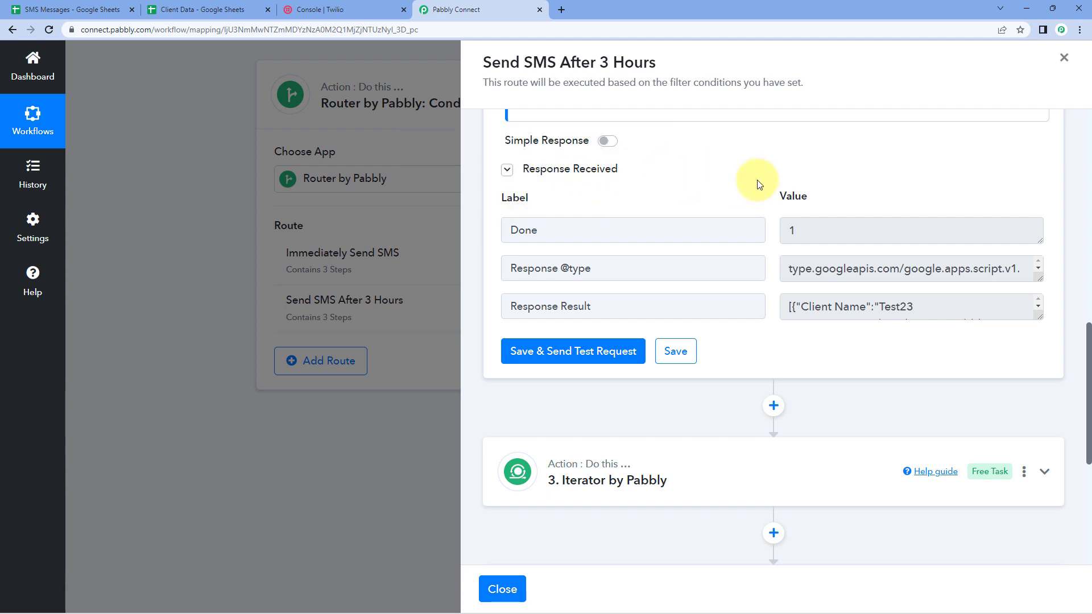
pyautogui.scroll(-1, 758, 183)
pyautogui.moveTo(1036, 263); pyautogui.dragTo(1038, 449)
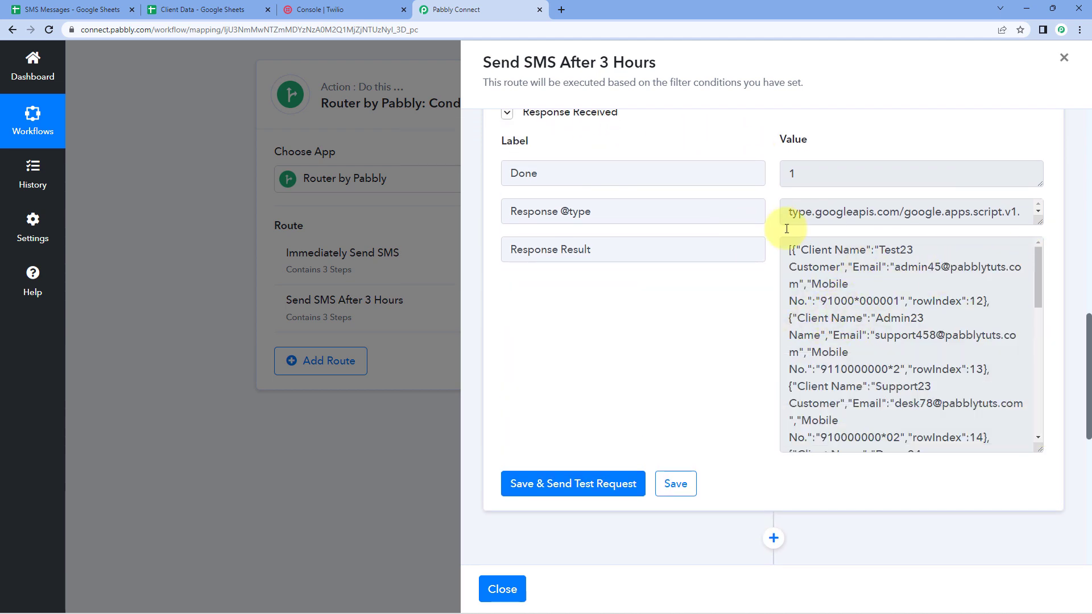
pyautogui.click(217, 11)
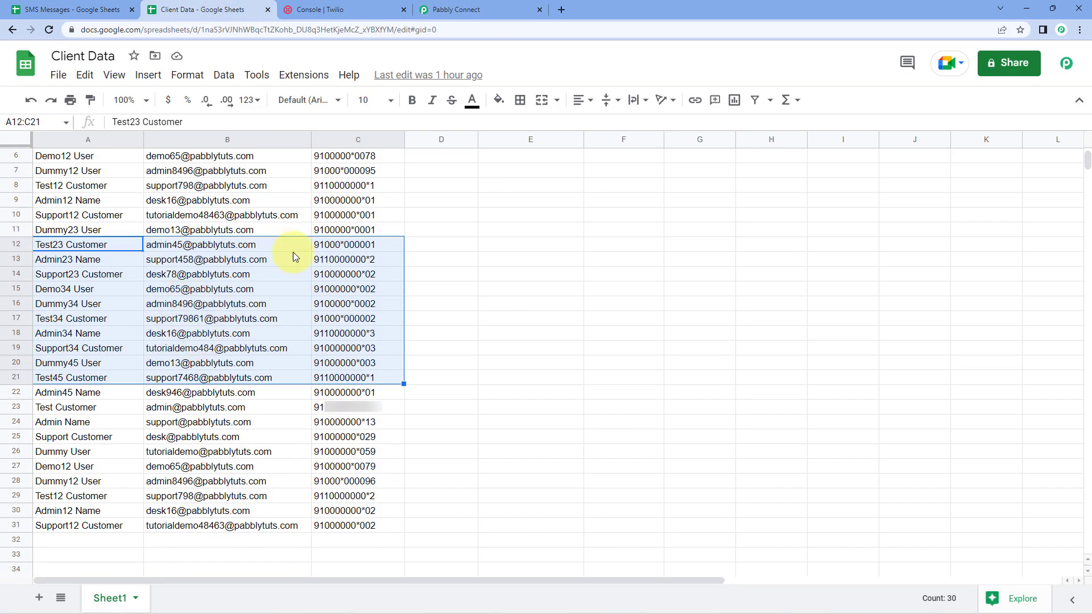
pyautogui.click(458, 9)
# Keep the Get Row(s) Response Result as the array in the Iterator step, then save the step and send a test request.
pyautogui.scroll(-8, 801, 273)
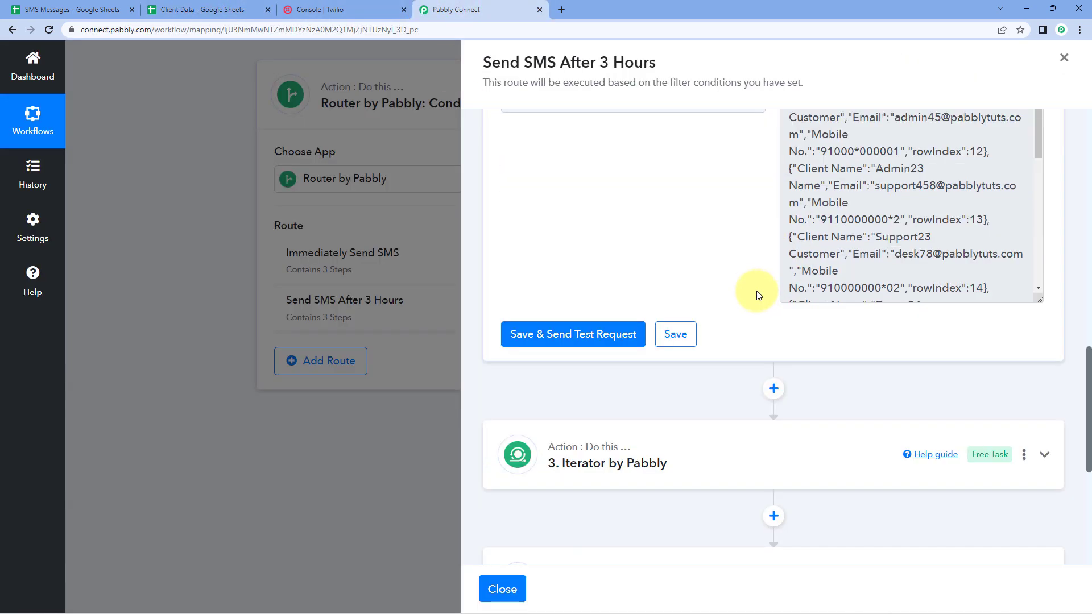
pyautogui.click(686, 163)
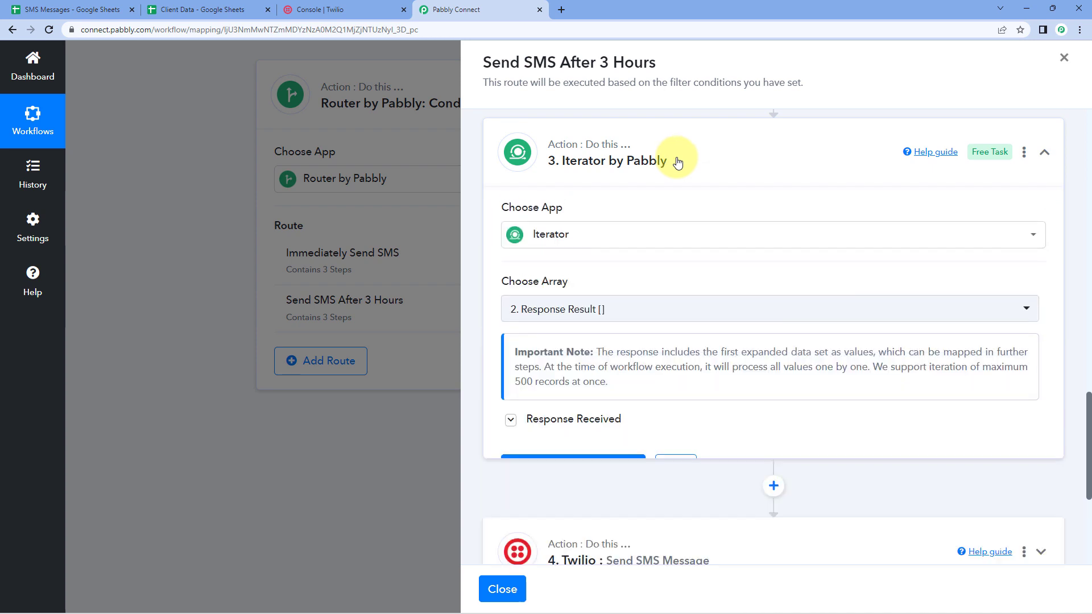
pyautogui.scroll(-2, 603, 213)
pyautogui.click(618, 201)
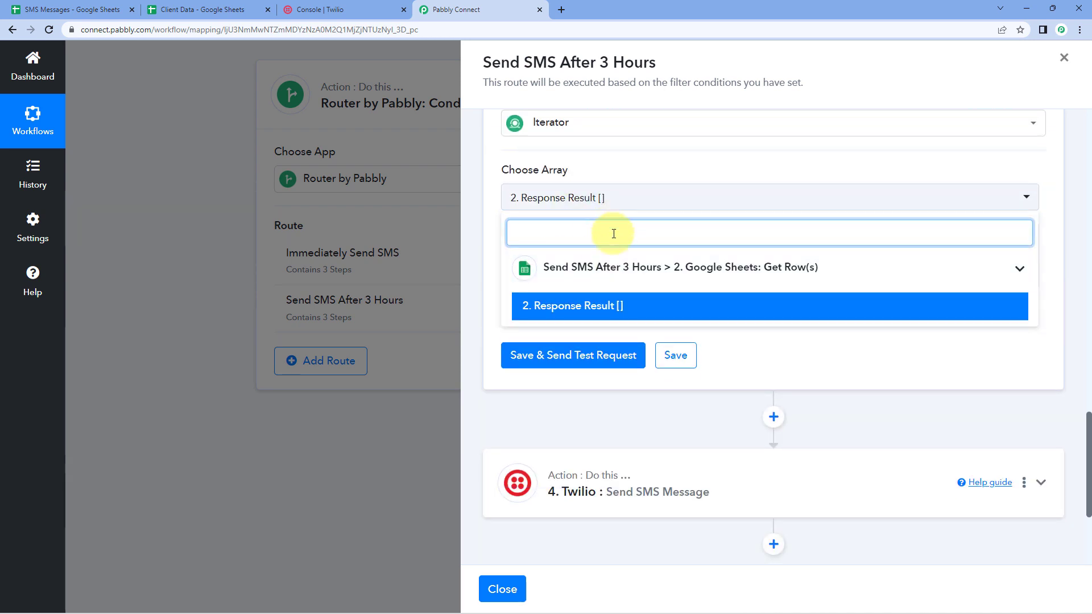
pyautogui.click(628, 165)
pyautogui.click(572, 354)
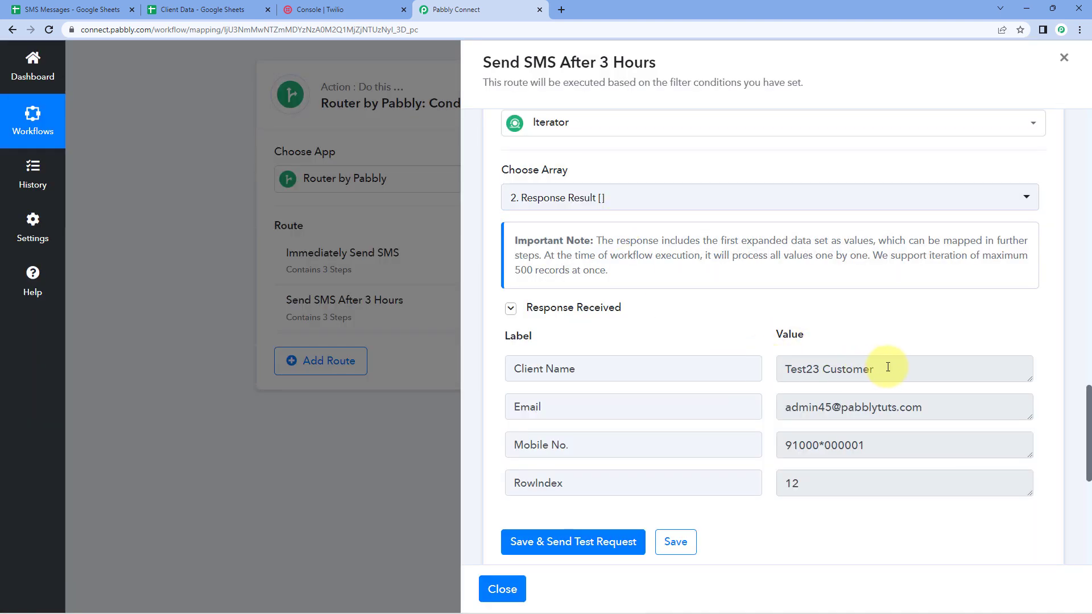
# Compare the client name in the Iterator's response with row 12 of the Client Data spreadsheet, then return to Pabbly Connect.
pyautogui.moveTo(887, 366); pyautogui.dragTo(765, 366)
pyautogui.click(202, 9)
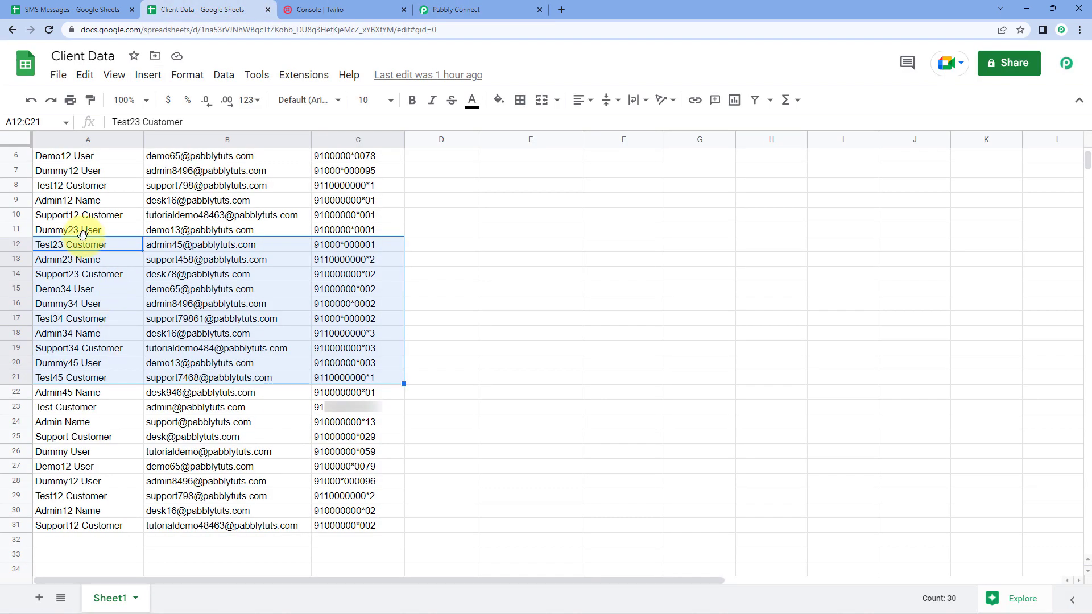
pyautogui.moveTo(78, 247); pyautogui.dragTo(321, 248)
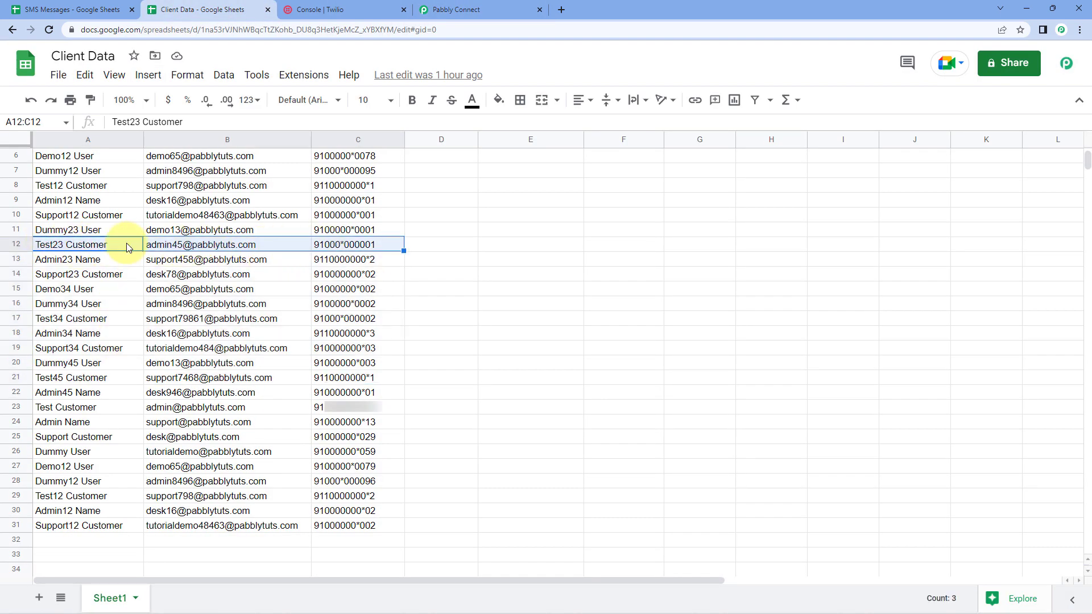
pyautogui.click(456, 9)
# Expand the Twilio Send SMS Message step and remove the old Client Name mapping after Hello in the SMS body.
pyautogui.scroll(-5, 654, 330)
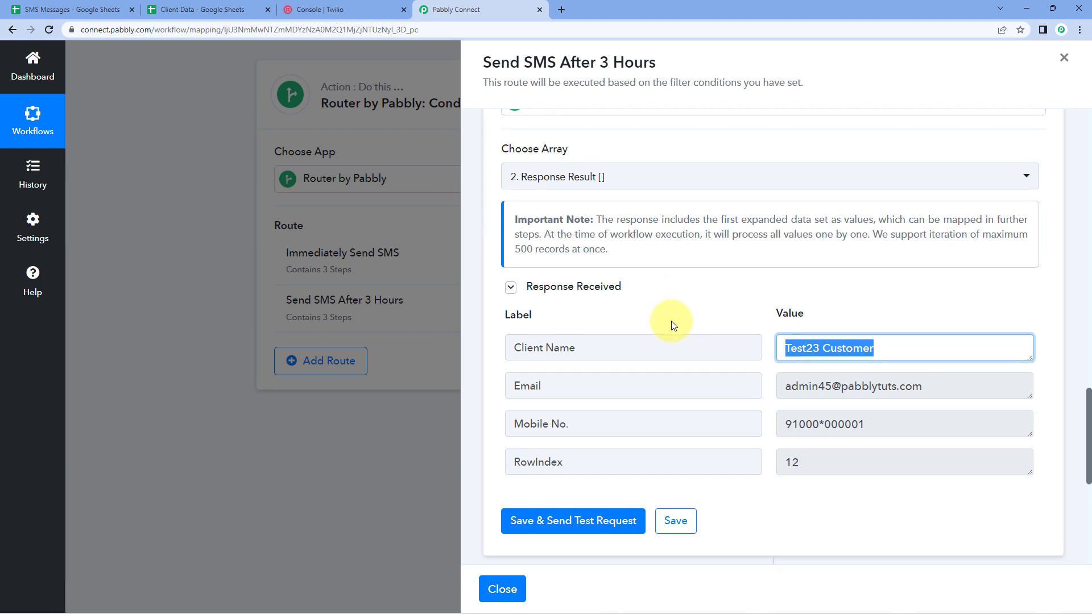
pyautogui.scroll(-2, 732, 312)
pyautogui.click(706, 286)
pyautogui.scroll(-4, 670, 207)
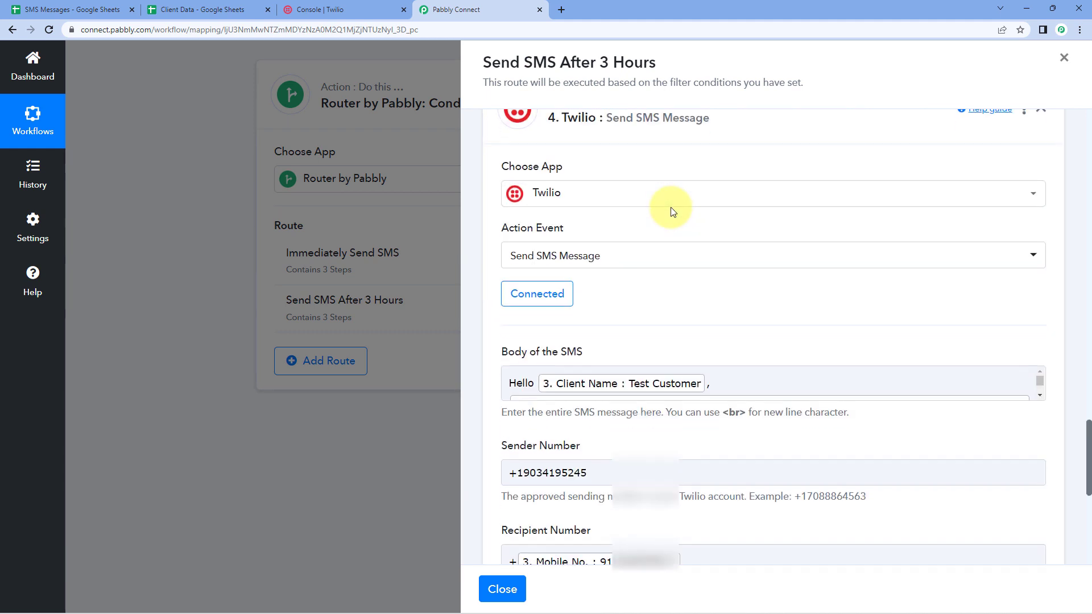
pyautogui.scroll(-2, 671, 212)
pyautogui.click(687, 280)
pyautogui.scroll(-2, 697, 204)
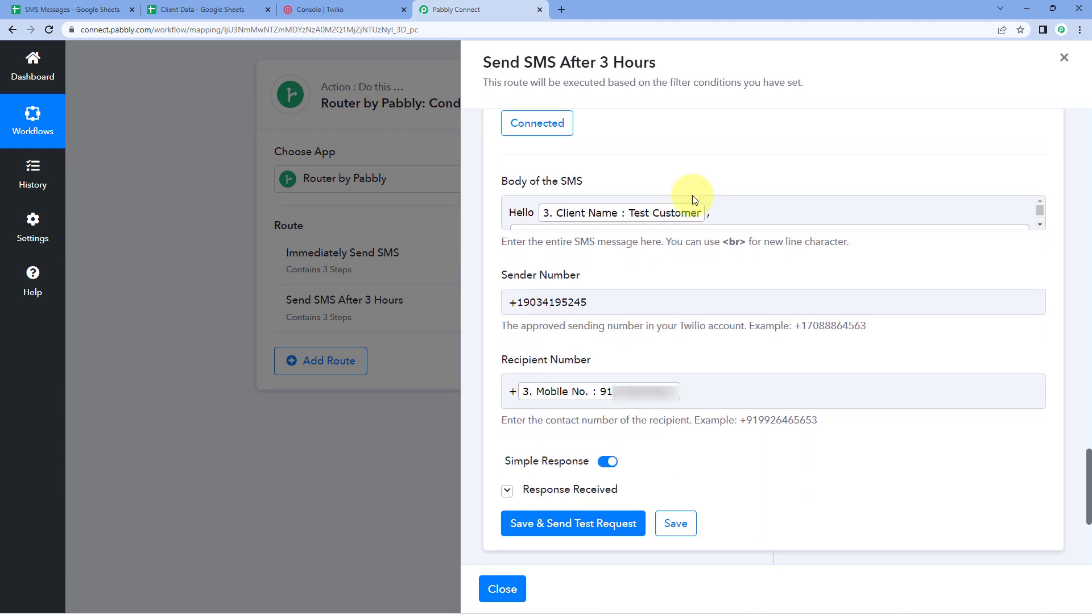
pyautogui.click(697, 212)
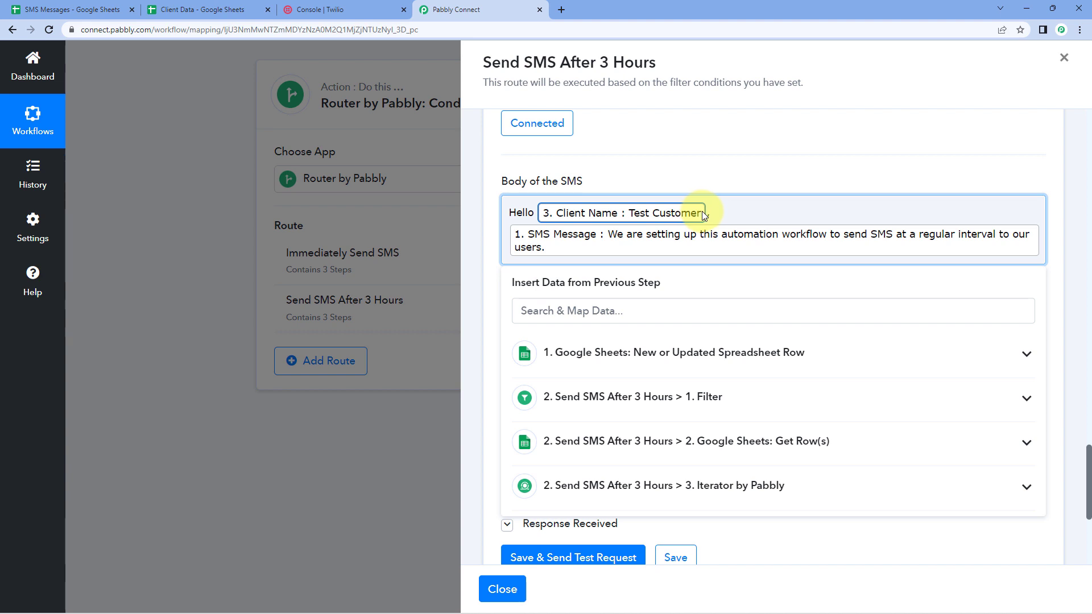
pyautogui.click(703, 214)
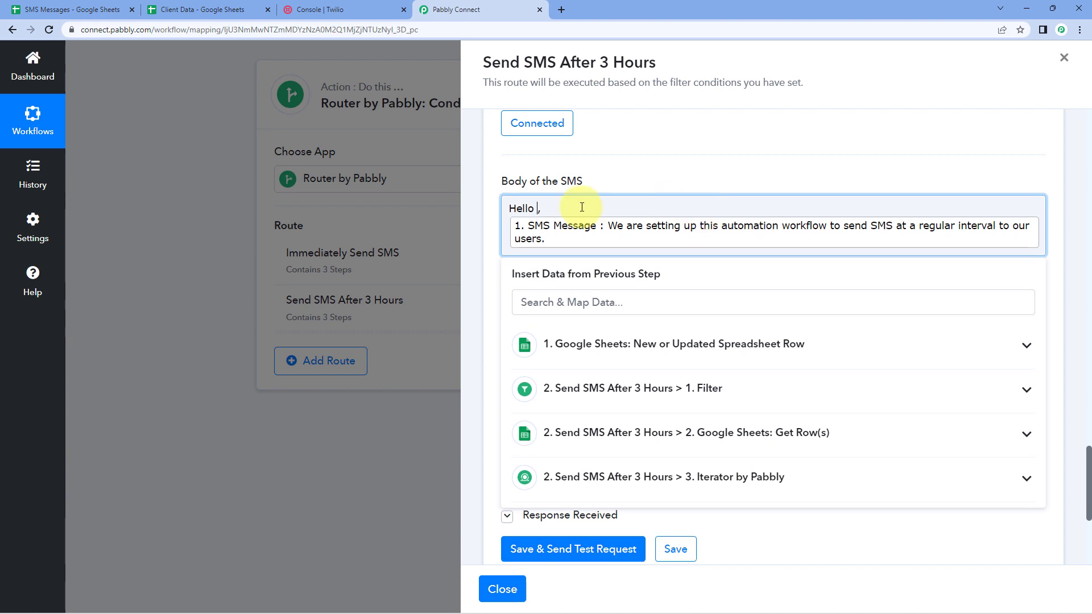
pyautogui.click(614, 490)
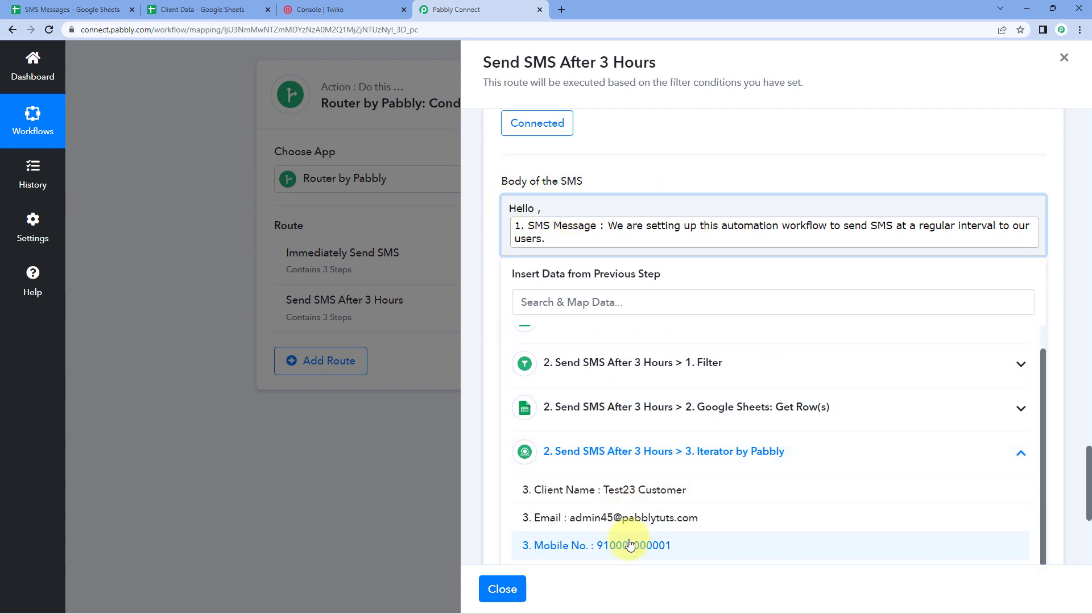
pyautogui.click(629, 546)
pyautogui.press('BackSpace')
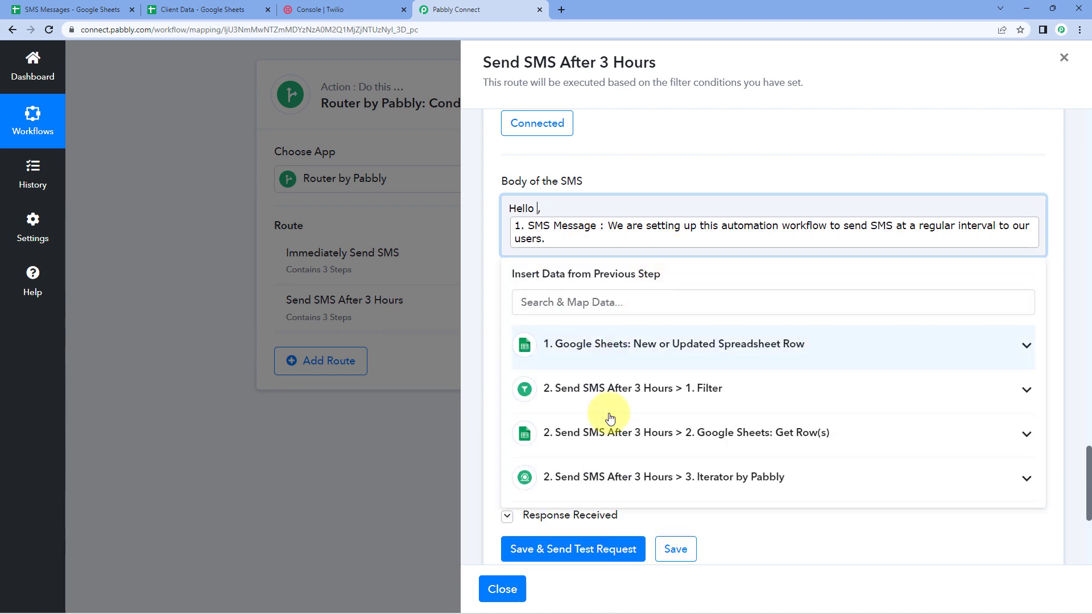
# Map the Client Name from this route's Iterator step after Hello in the body of the SMS.
pyautogui.scroll(-2, 627, 480)
pyautogui.click(645, 380)
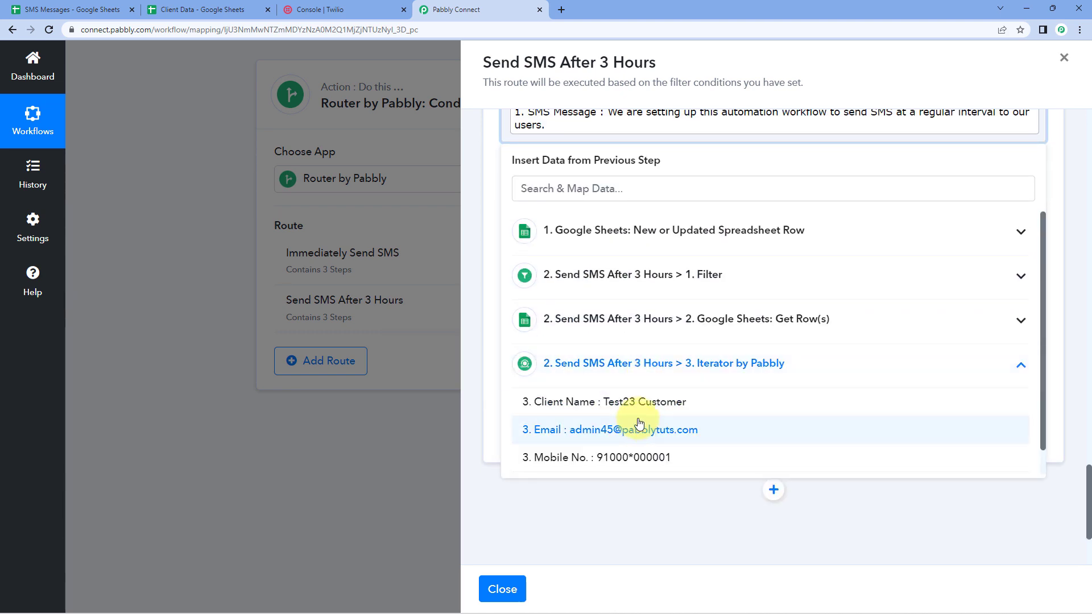
pyautogui.click(632, 403)
pyautogui.scroll(2, 611, 318)
pyautogui.click(630, 161)
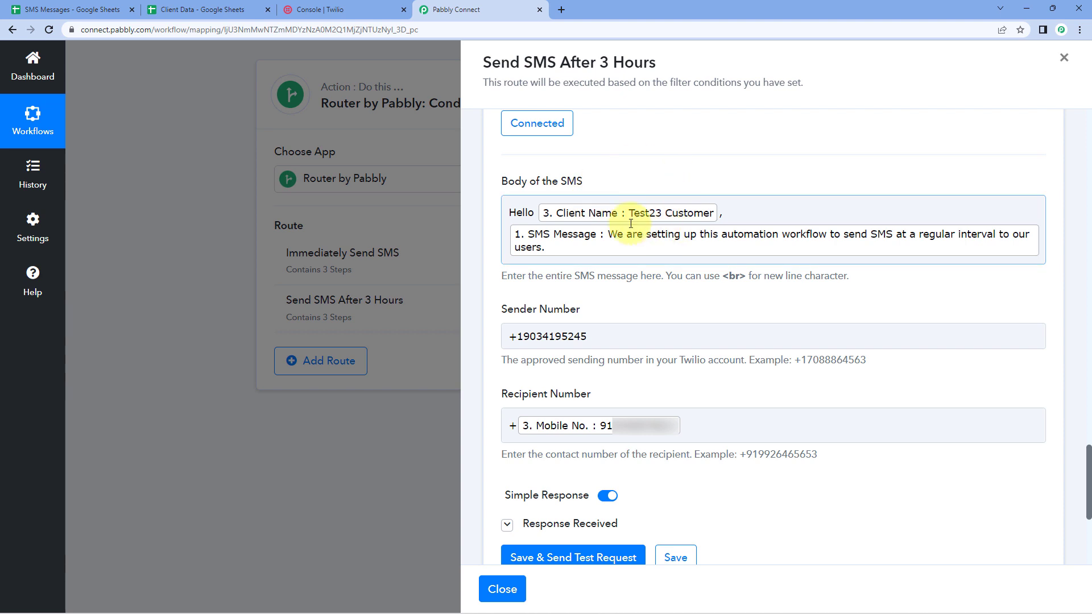
# Replace the Recipient Number mapping after the plus sign with the Iterator's Mobile No., and save the Twilio step without testing it.
pyautogui.click(711, 424)
pyautogui.press('BackSpace')
pyautogui.scroll(-3, 688, 392)
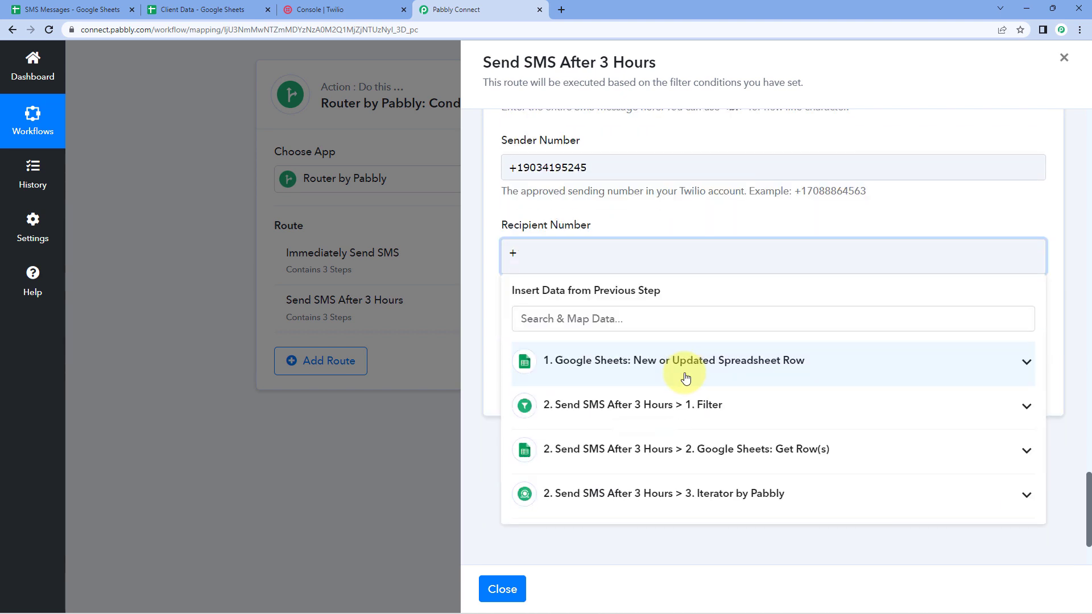
pyautogui.click(679, 503)
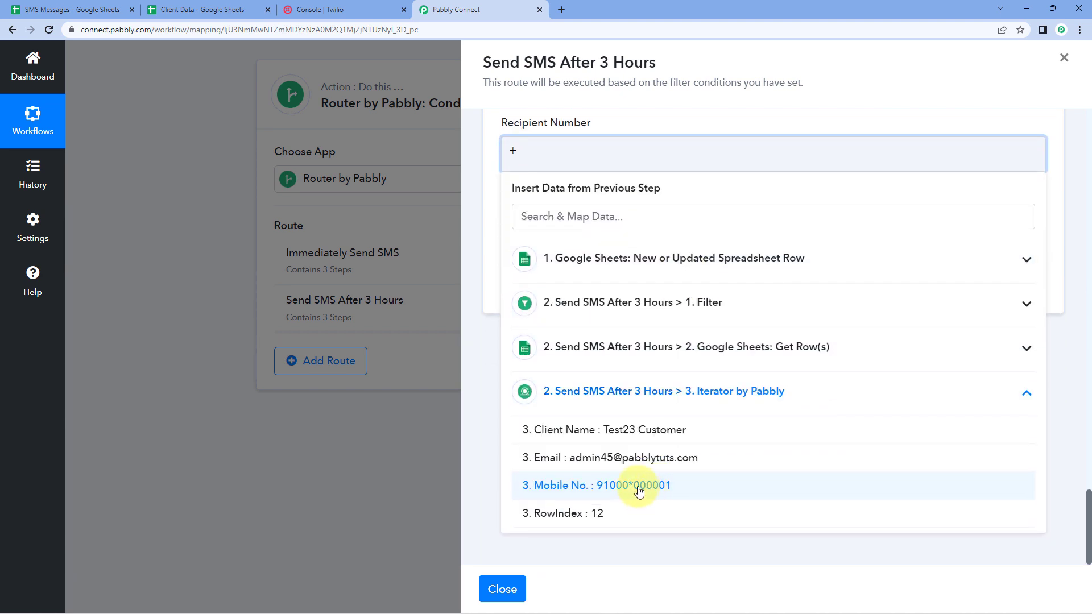
pyautogui.click(638, 490)
pyautogui.click(472, 189)
pyautogui.scroll(10, 690, 263)
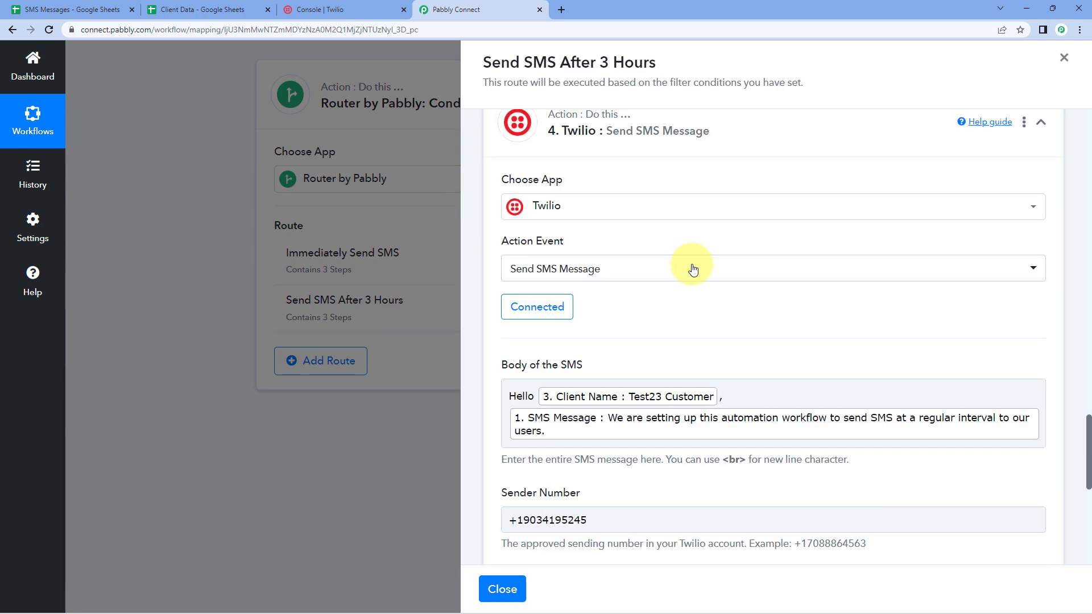
pyautogui.scroll(-8, 720, 291)
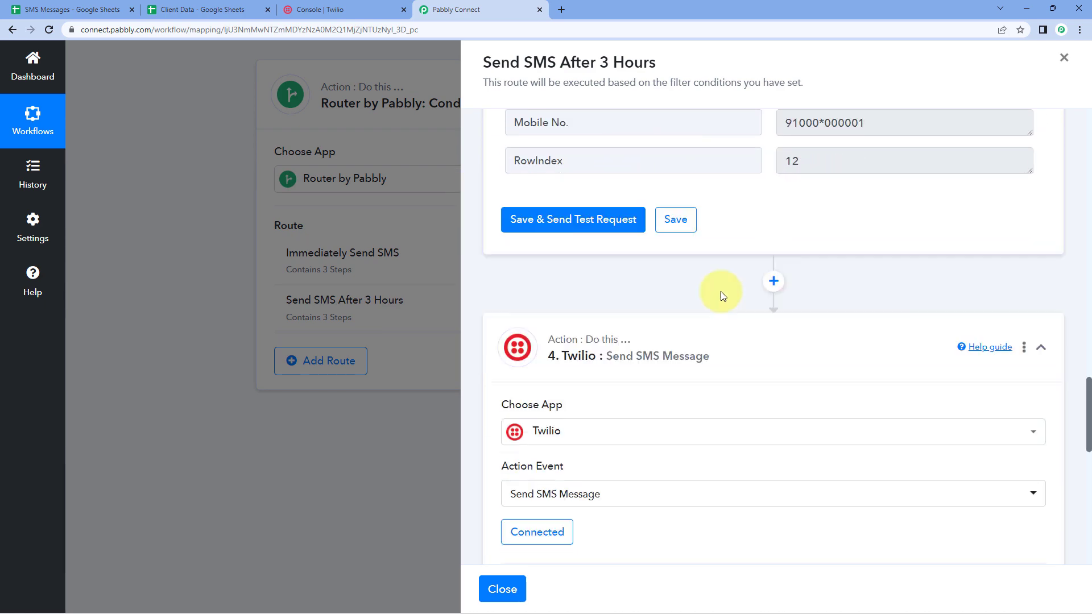
pyautogui.scroll(-1, 643, 371)
pyautogui.click(679, 345)
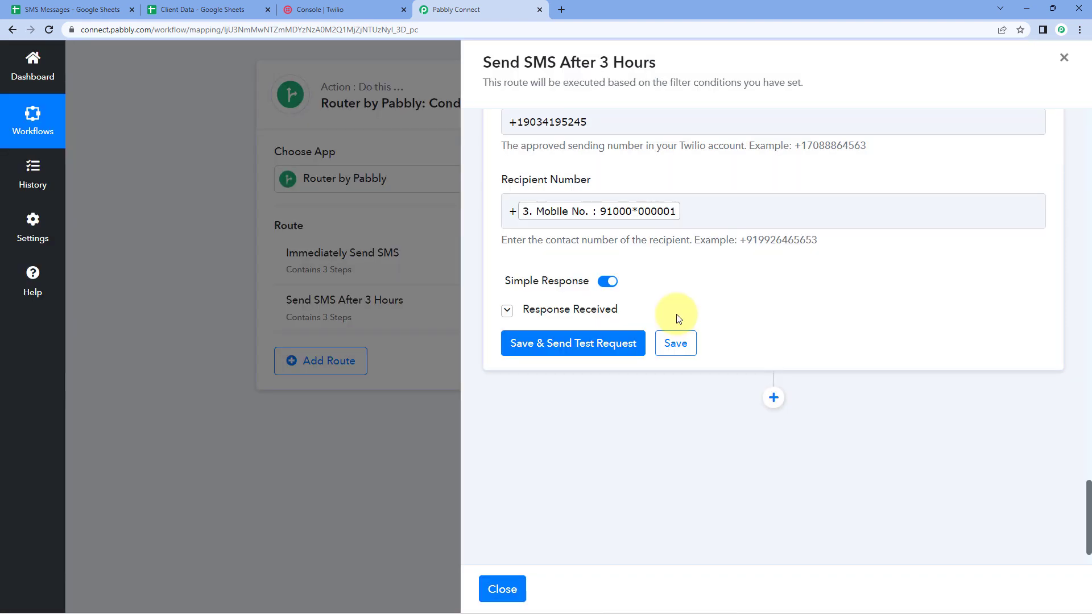
# Collapse the Iterator, Twilio and Get Row(s) steps of the Send SMS After 3 Hours route.
pyautogui.scroll(2, 678, 318)
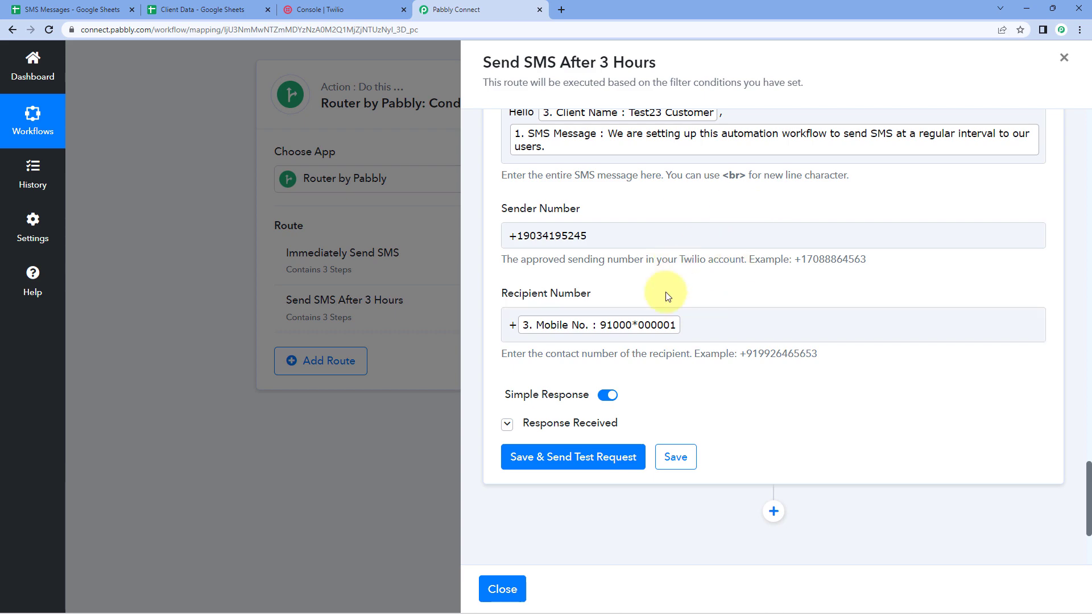
pyautogui.scroll(15, 694, 295)
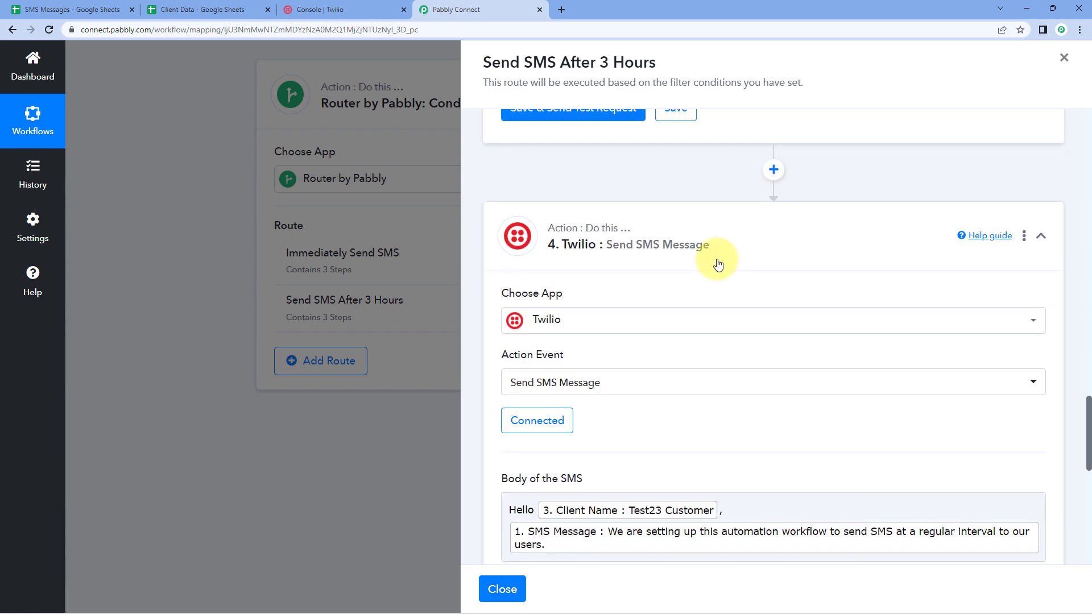
pyautogui.scroll(5, 724, 284)
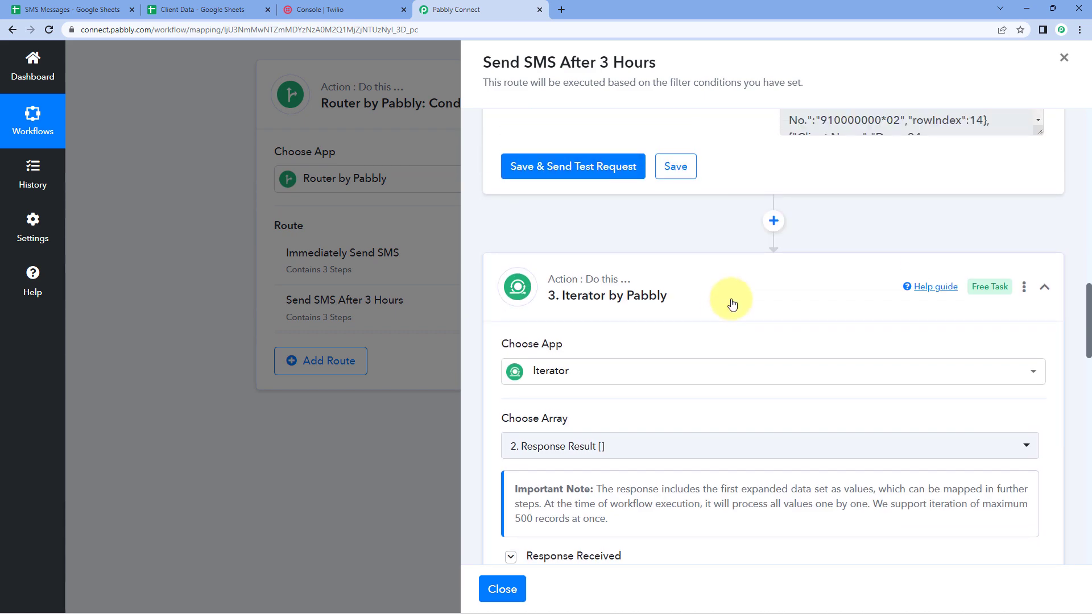
pyautogui.click(728, 299)
pyautogui.click(748, 391)
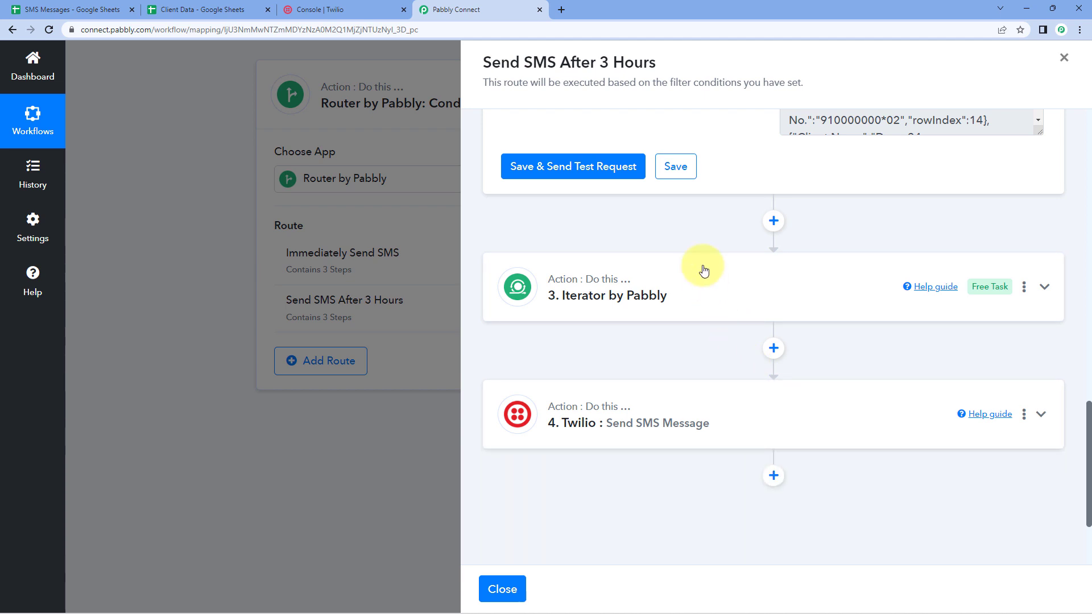
pyautogui.scroll(5, 703, 270)
pyautogui.scroll(10, 703, 267)
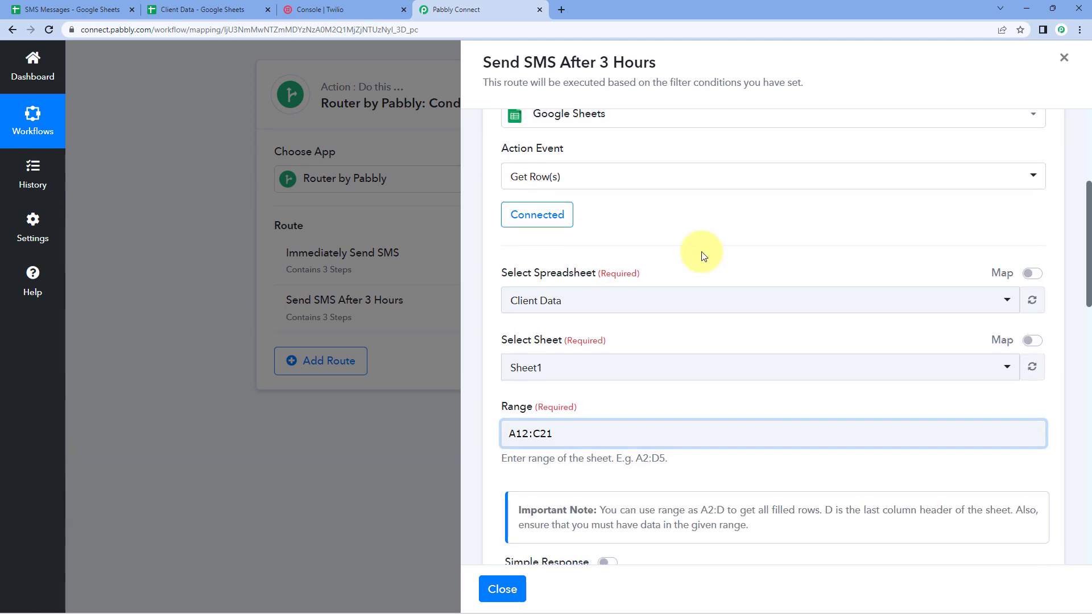
pyautogui.click(723, 150)
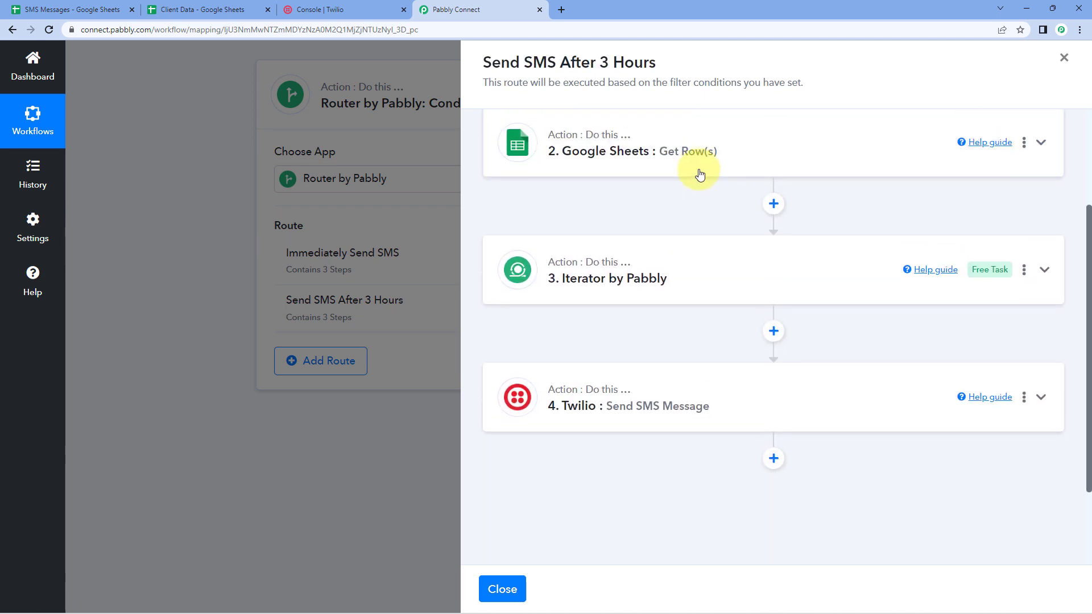
pyautogui.scroll(3, 696, 227)
pyautogui.scroll(1, 682, 217)
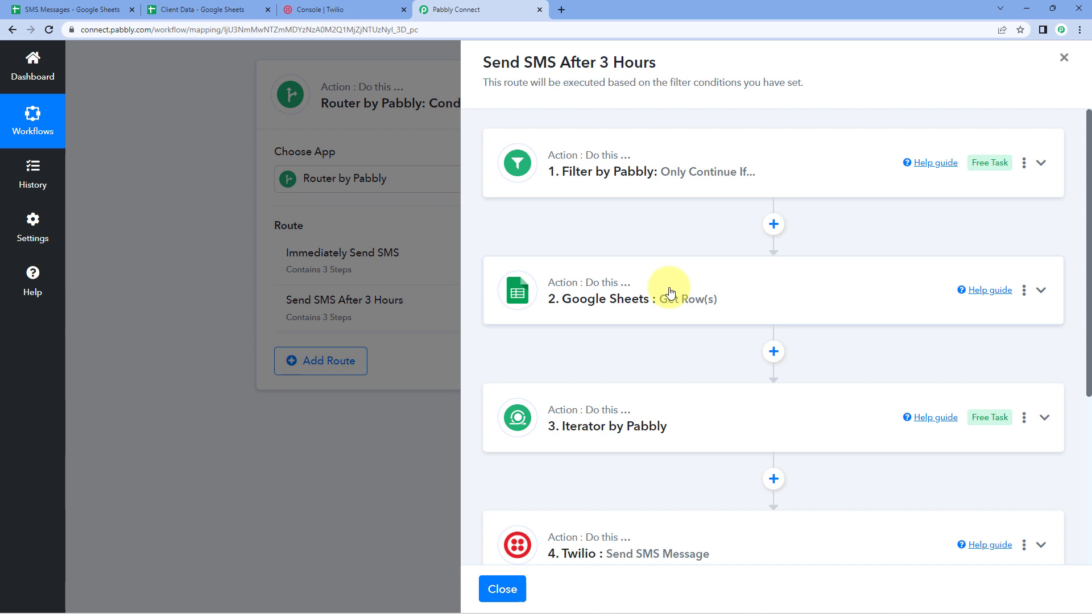
# Review the message in the SMS Messages spreadsheet and the client rows in Client Data against the route's steps in Pabbly Connect.
pyautogui.click(69, 8)
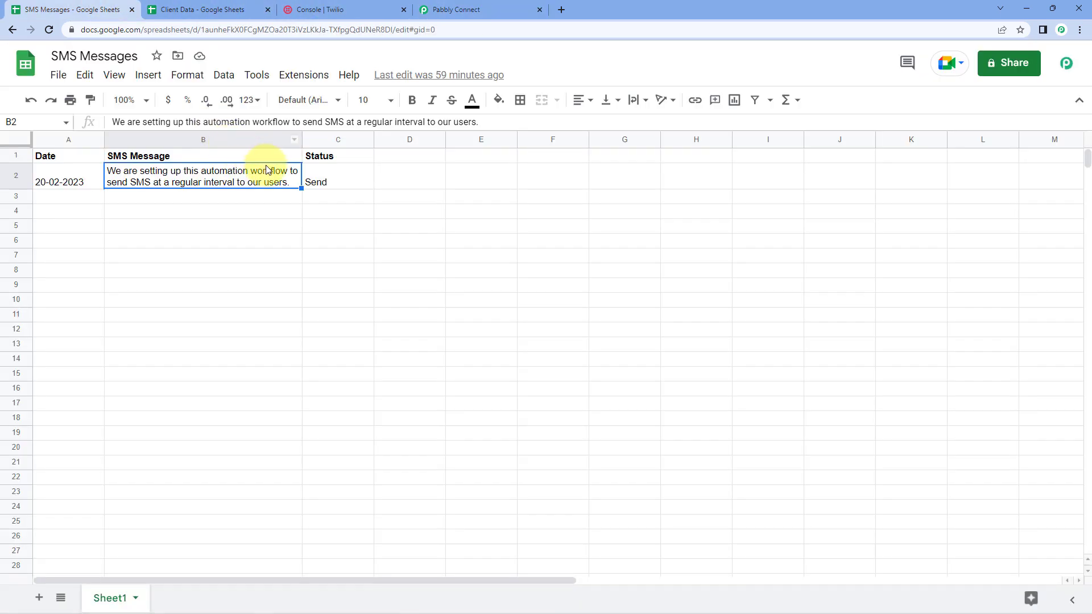
pyautogui.click(466, 7)
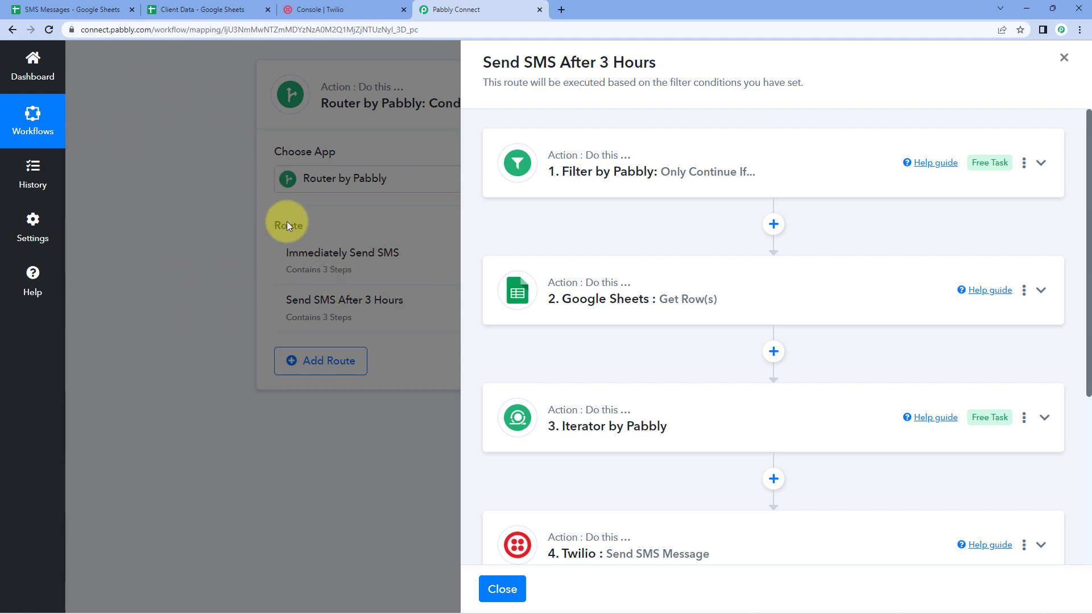
pyautogui.click(234, 1)
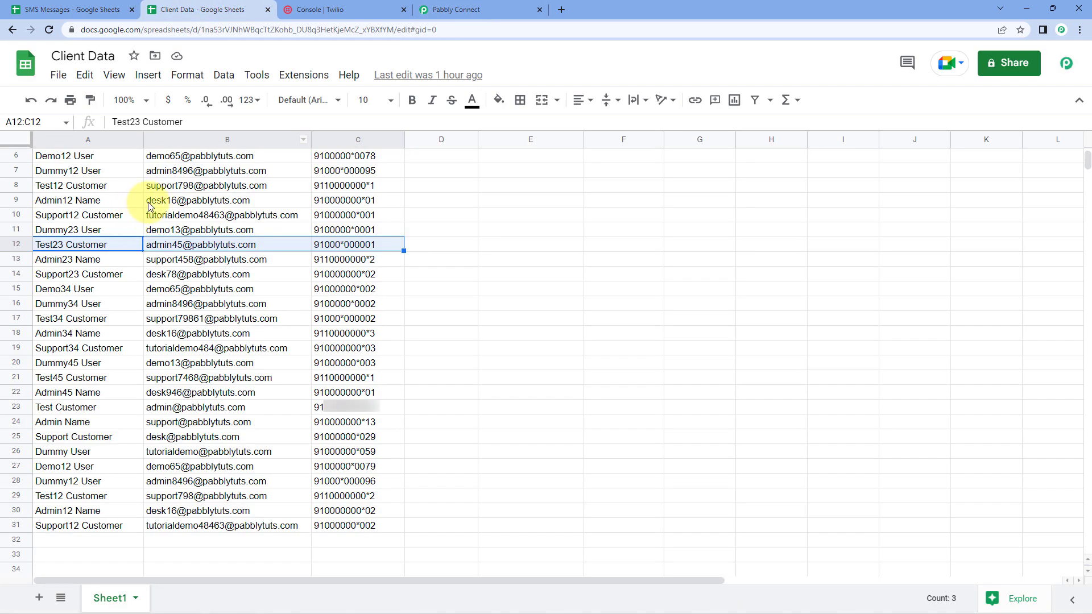
pyautogui.click(434, 6)
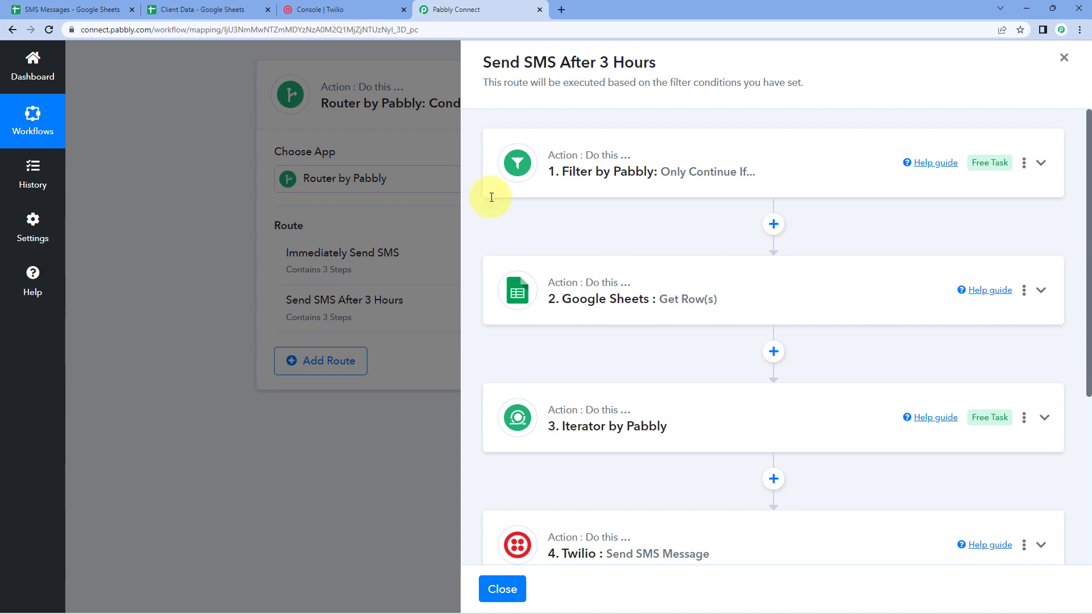
pyautogui.click(40, 5)
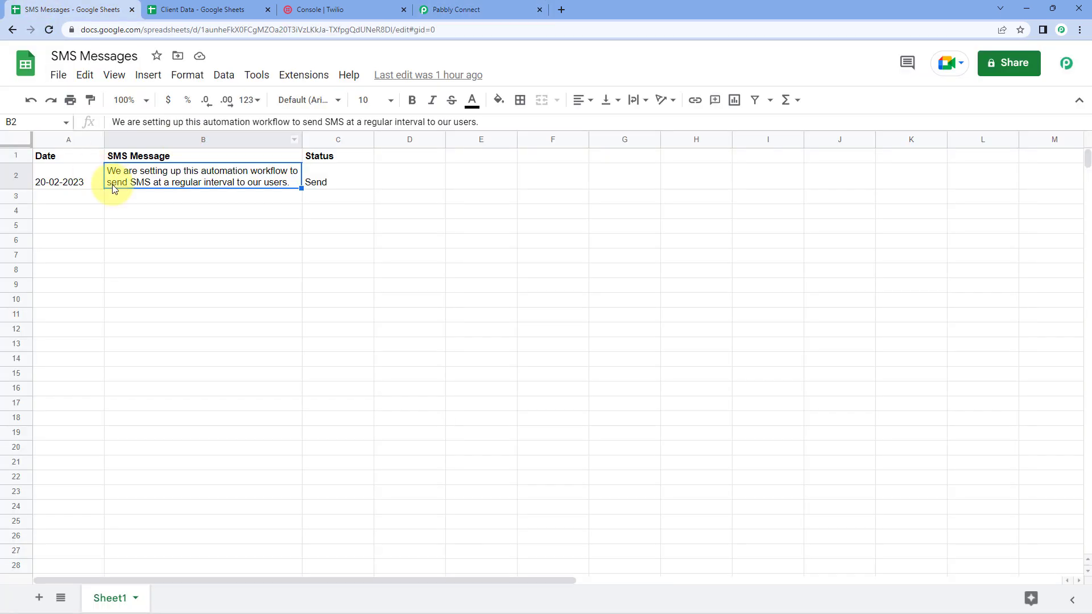
pyautogui.click(449, 5)
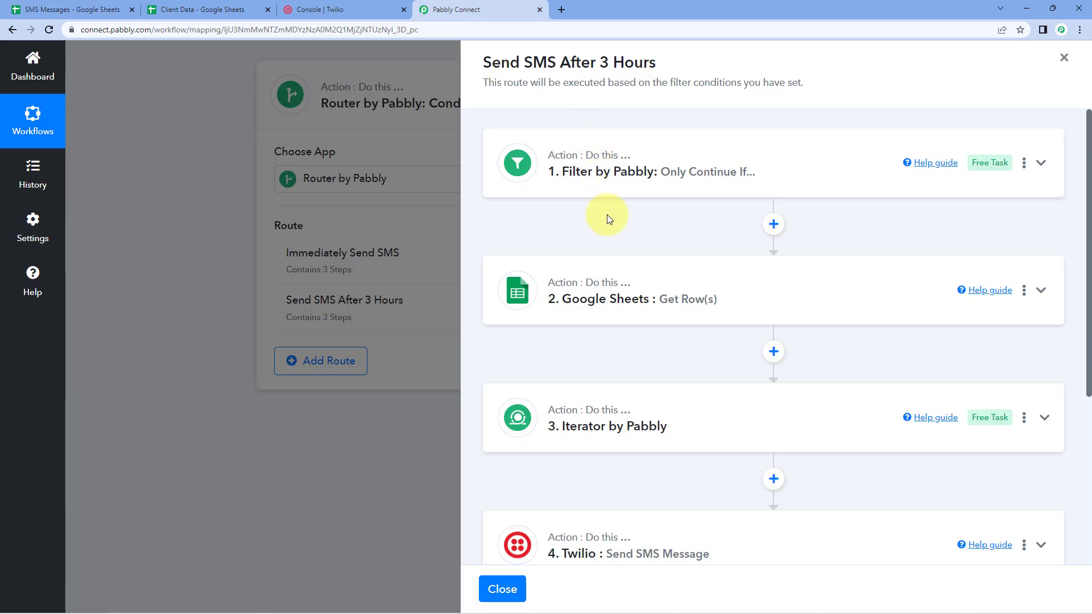
pyautogui.click(233, 6)
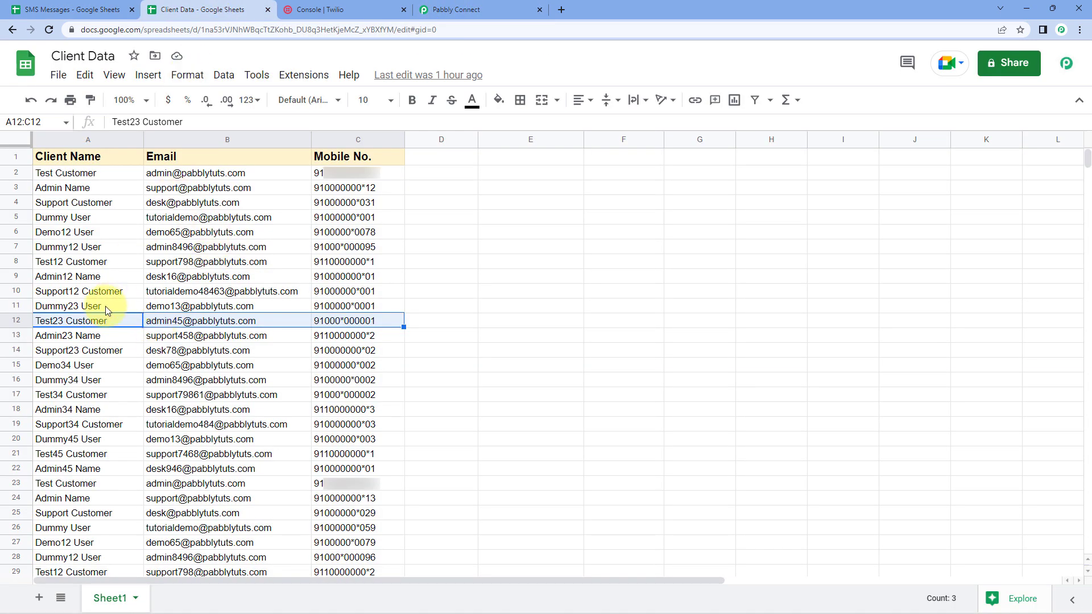
pyautogui.click(457, 9)
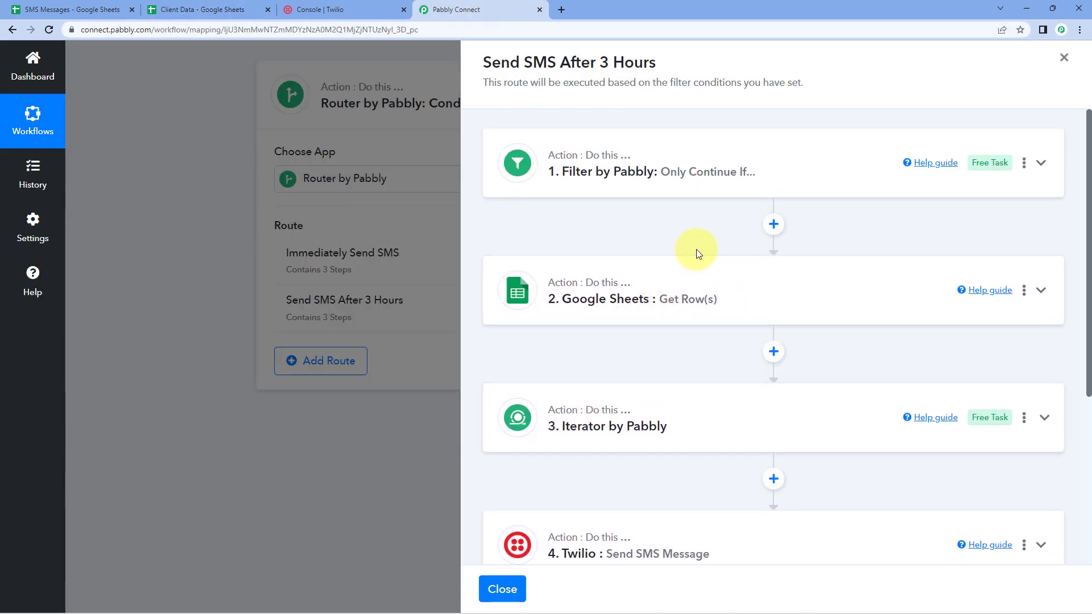
# Add a Delay by Pabbly step directly after the filter in the Send SMS After 3 Hours route, keeping the Delay For type.
pyautogui.click(773, 224)
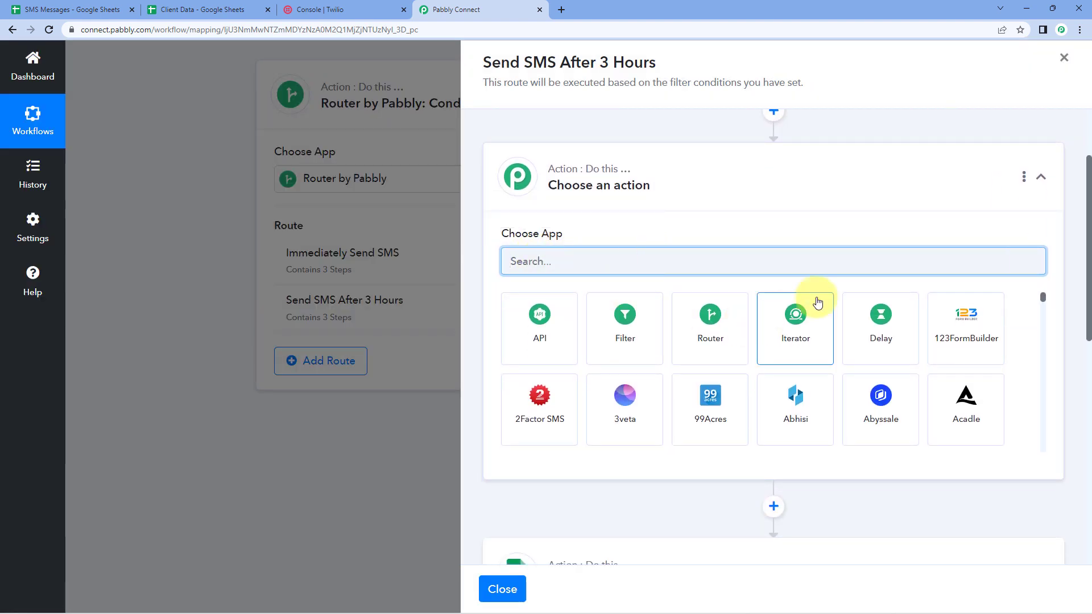
pyautogui.click(862, 340)
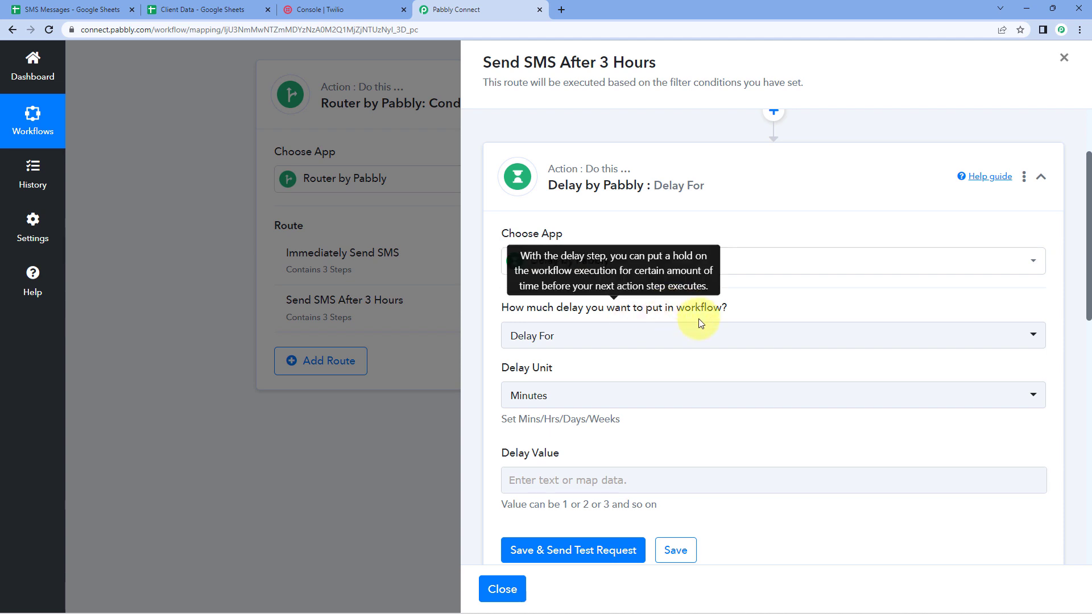
pyautogui.click(592, 336)
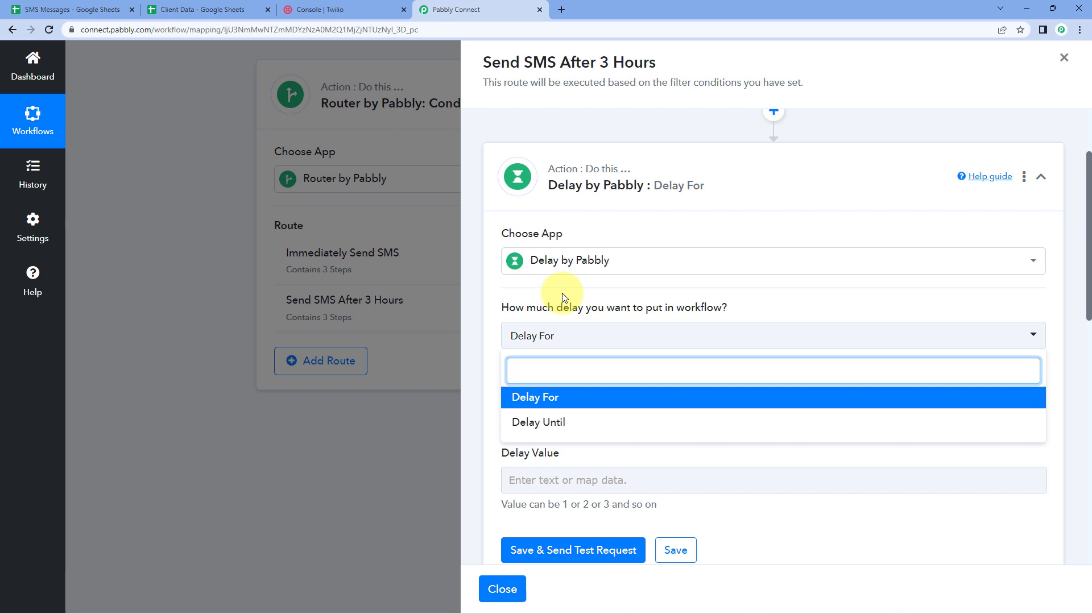
pyautogui.click(545, 322)
# Set the delay to 3 Hours, then save the Delay step and send a test request.
pyautogui.scroll(-1, 506, 323)
pyautogui.click(568, 343)
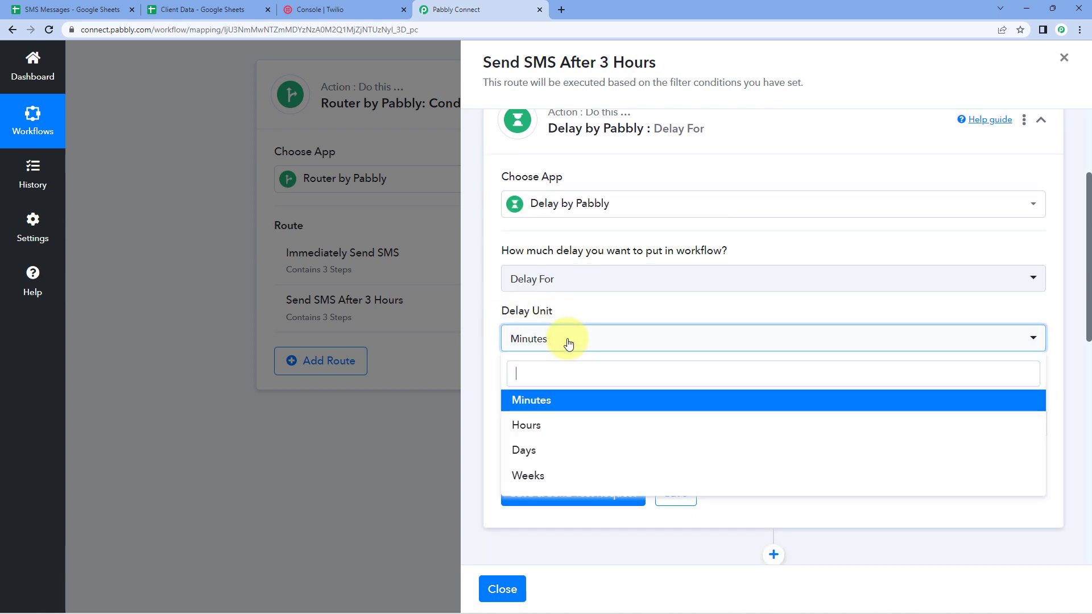
pyautogui.click(528, 425)
pyautogui.click(532, 424)
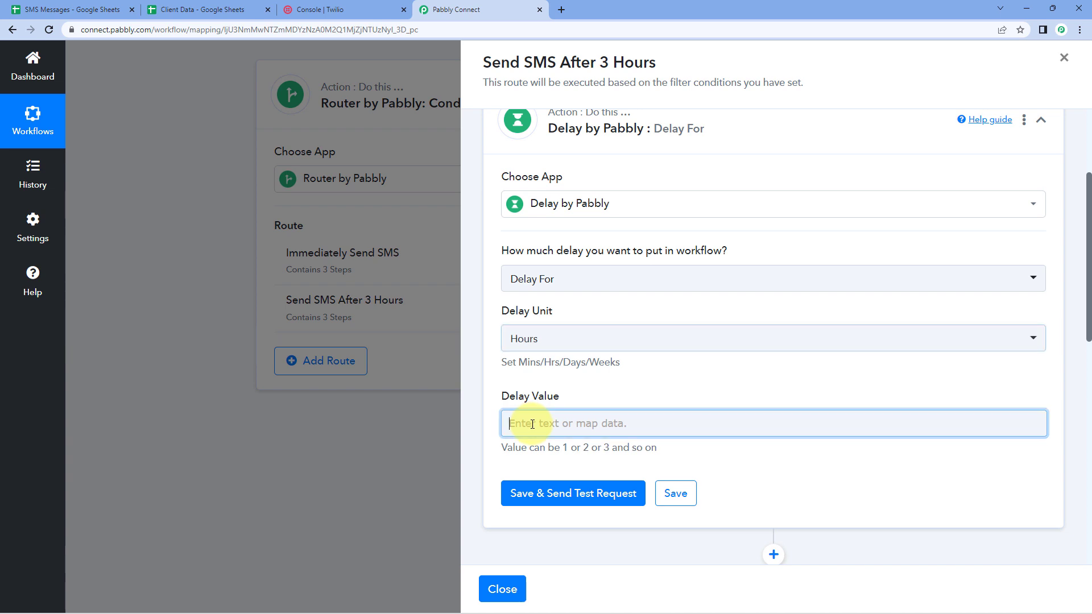
pyautogui.click(564, 395)
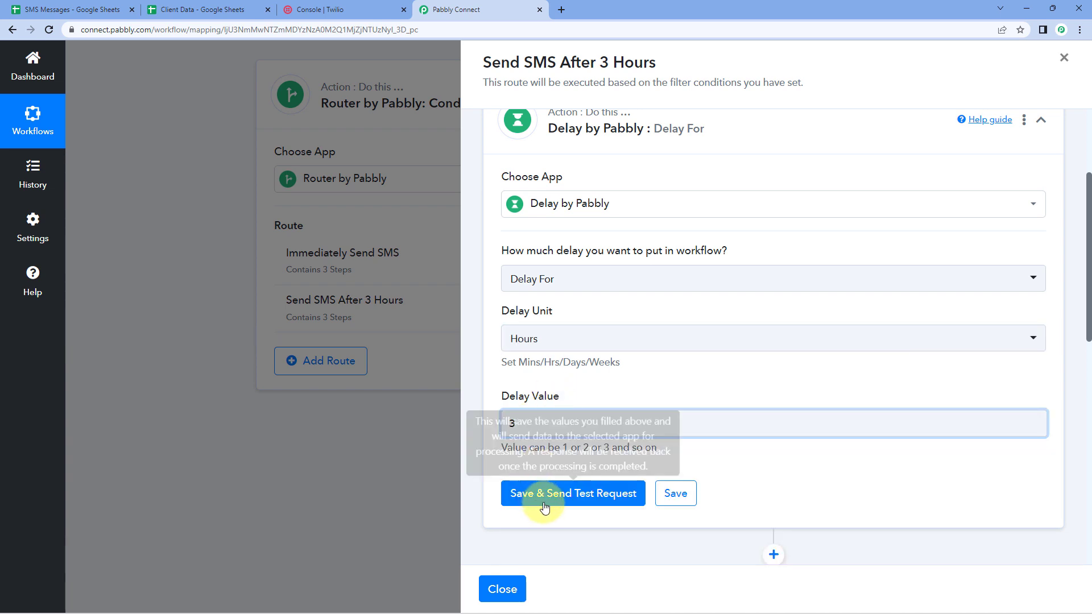
pyautogui.click(544, 500)
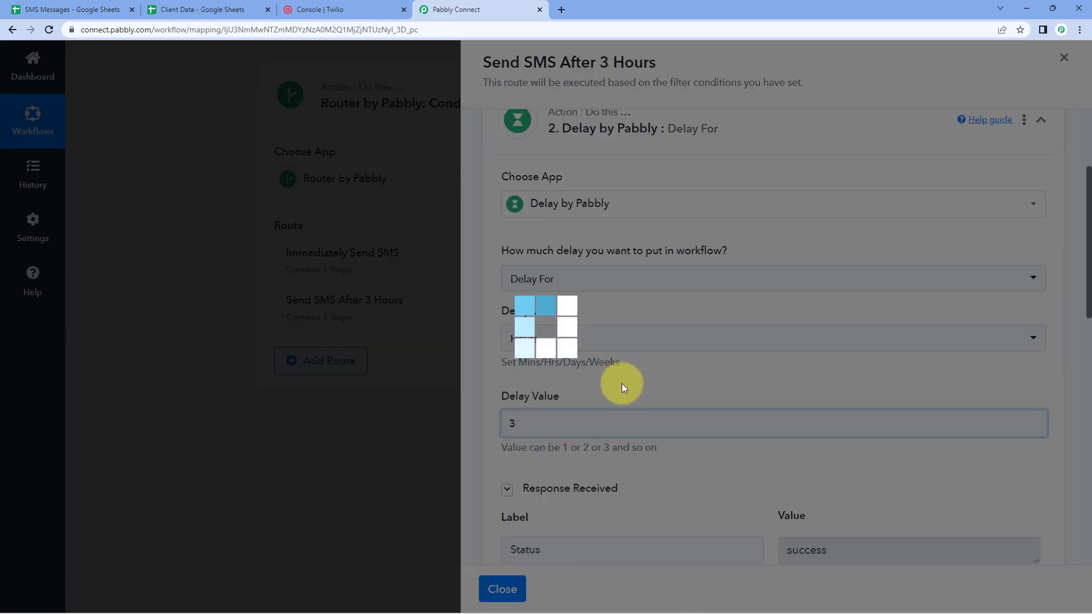
pyautogui.scroll(-2, 598, 313)
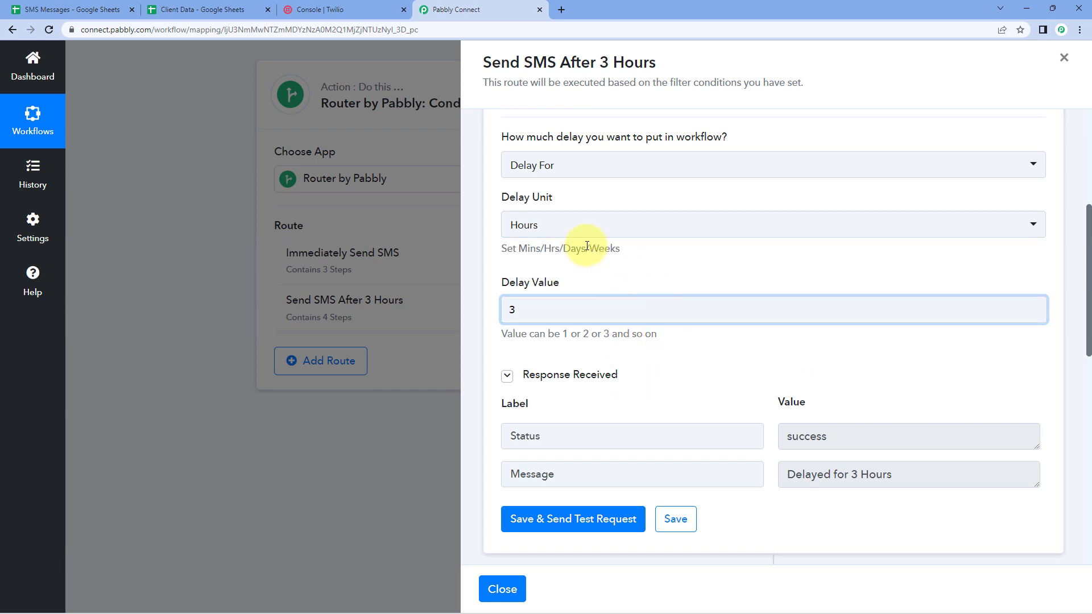
pyautogui.scroll(-1, 660, 335)
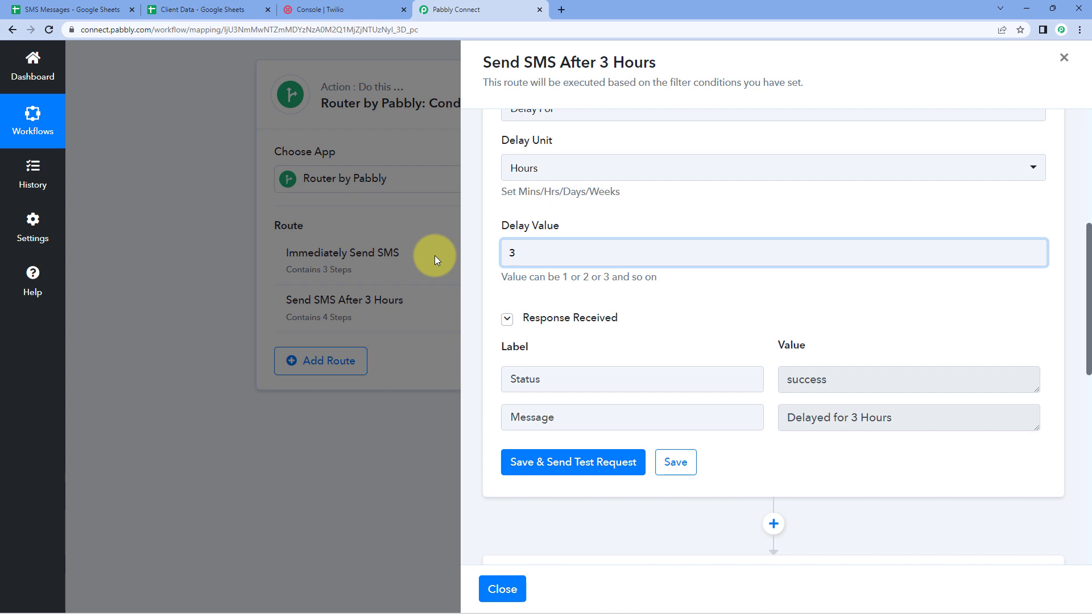
# Review the filter and delay settings of the route and collapse the Delay by Pabbly step.
pyautogui.scroll(5, 531, 203)
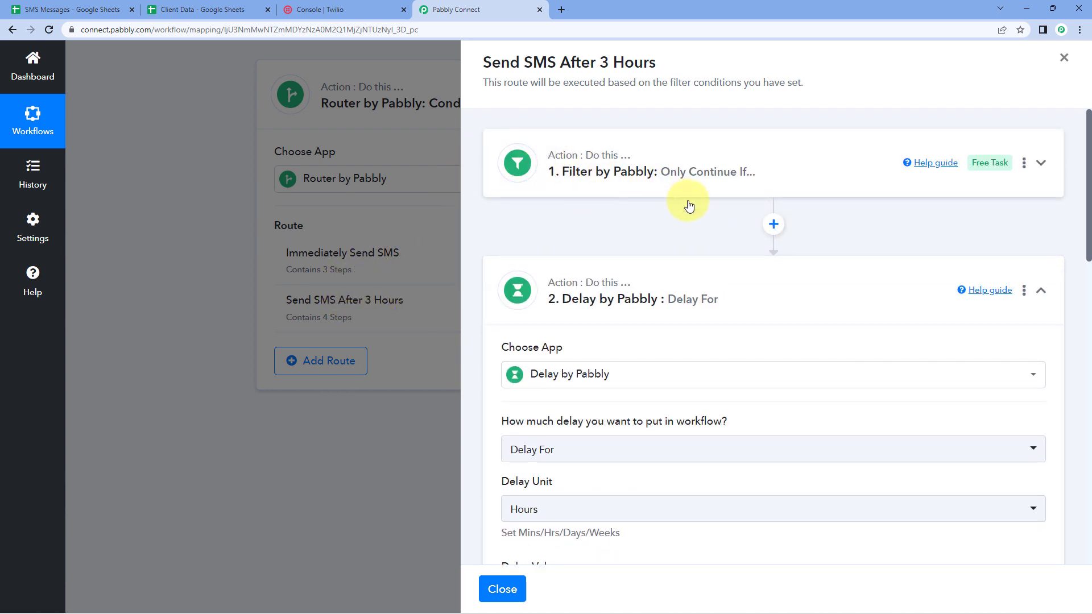
pyautogui.scroll(-2, 711, 222)
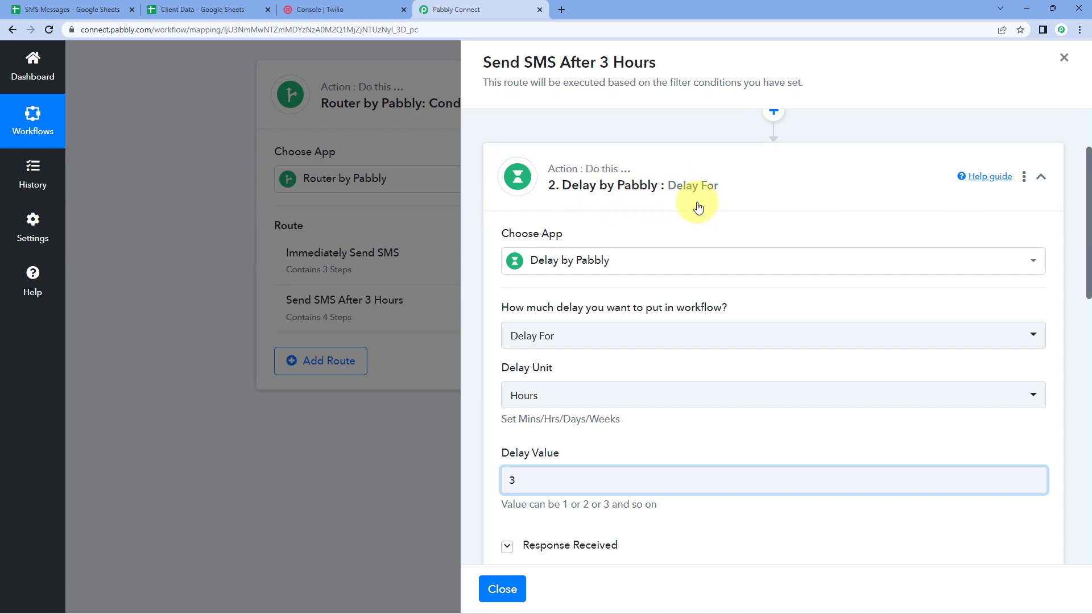
pyautogui.scroll(-2, 625, 270)
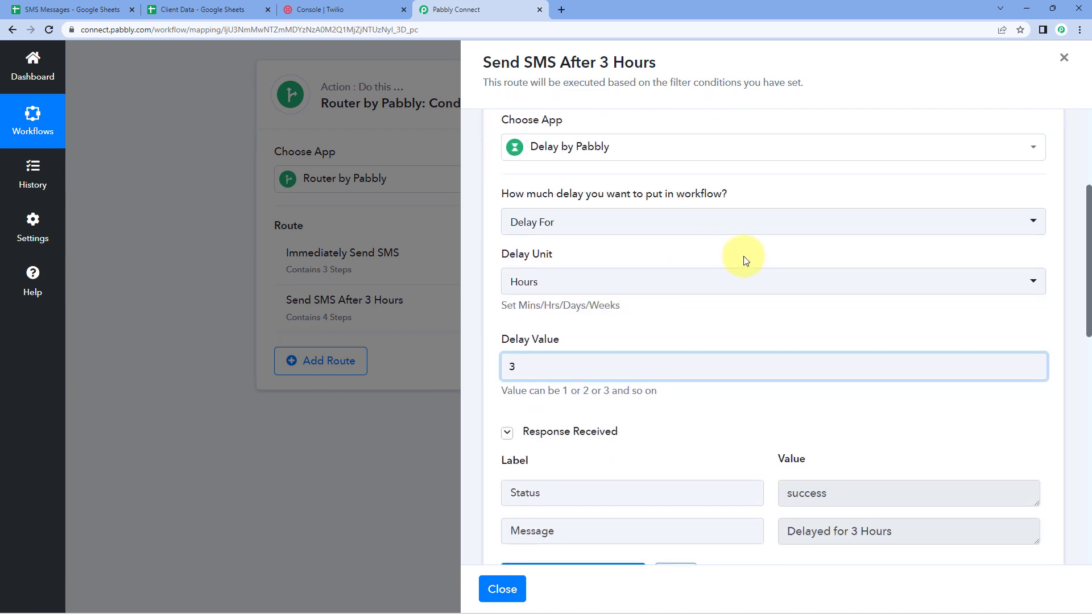
pyautogui.scroll(2, 731, 243)
pyautogui.click(671, 181)
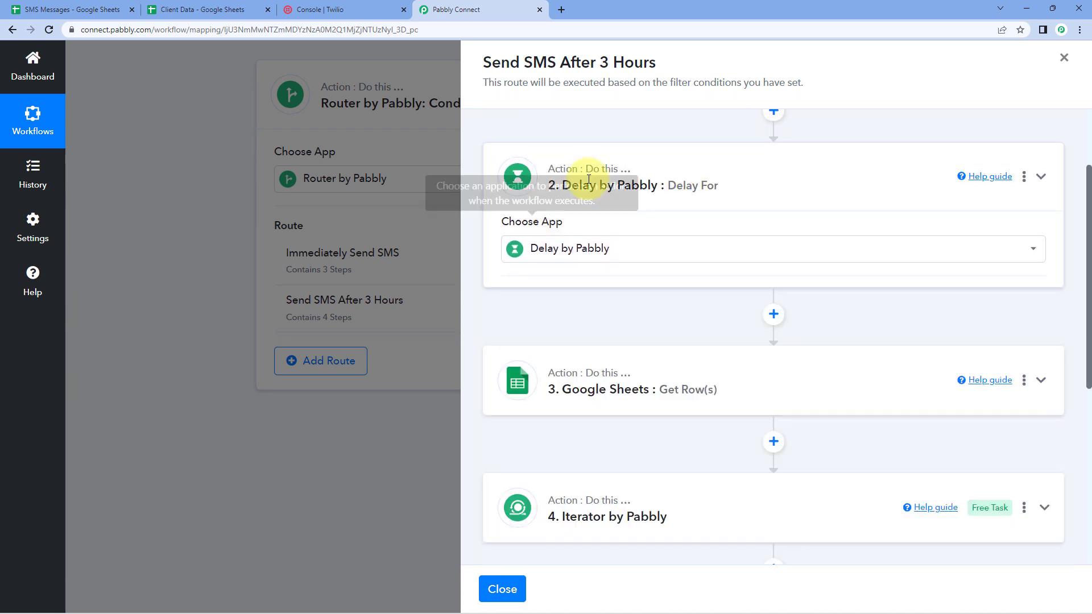
# Check the client rows in the Client Data spreadsheet against the route's Get Row(s), Iterator and Twilio steps in Pabbly Connect.
pyautogui.scroll(-1, 652, 205)
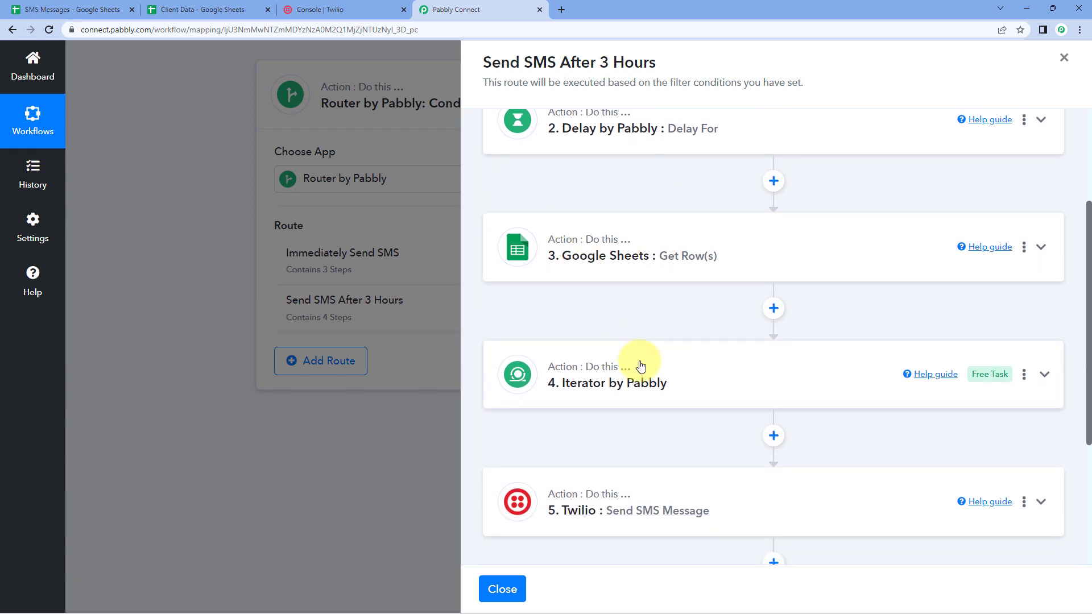
pyautogui.click(195, 11)
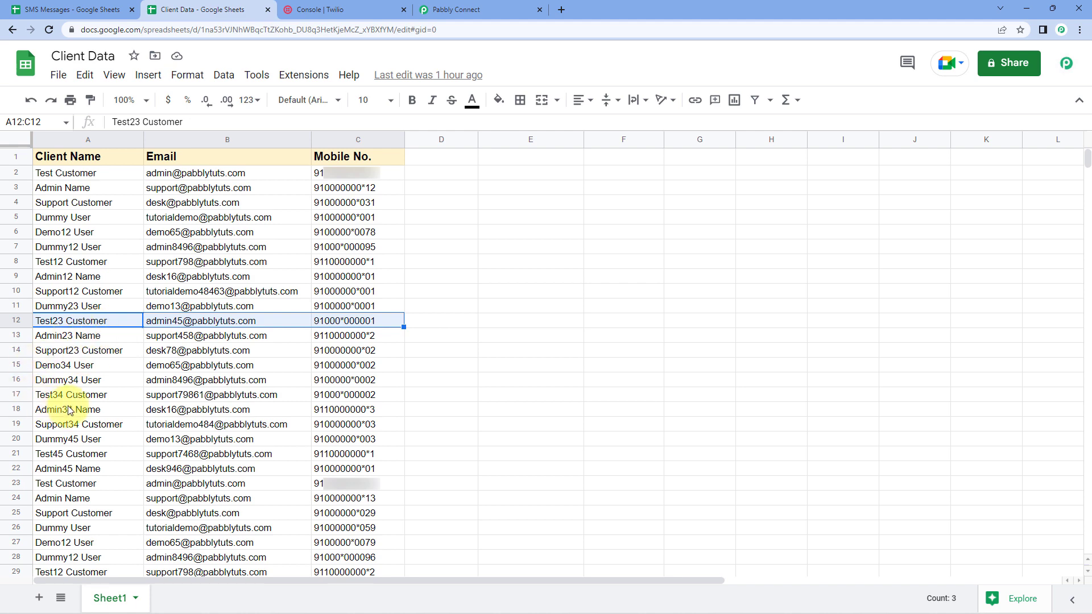
pyautogui.click(429, 9)
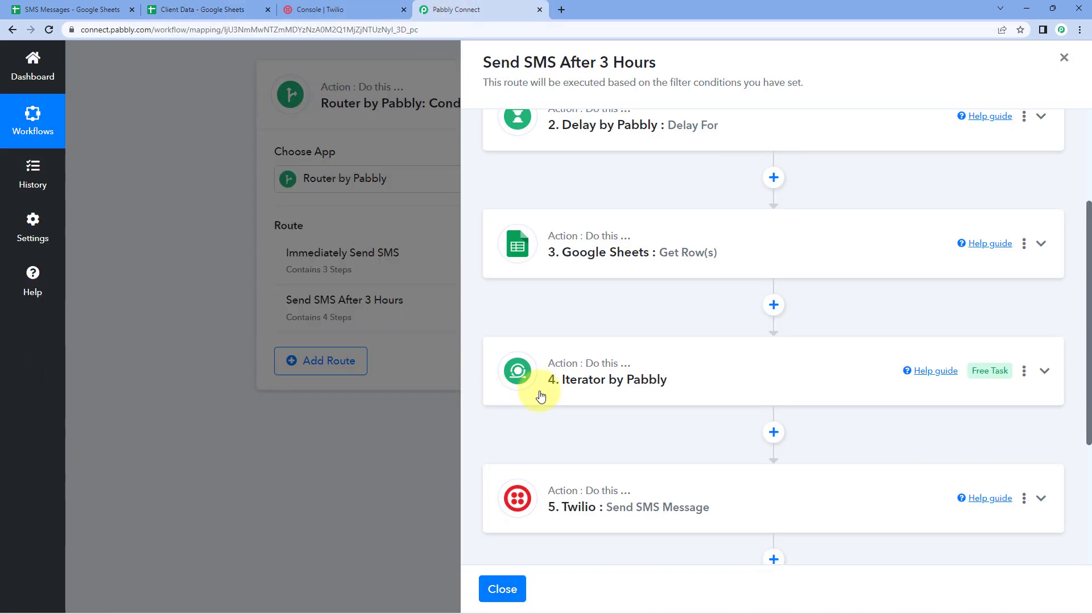
pyautogui.scroll(-3, 612, 374)
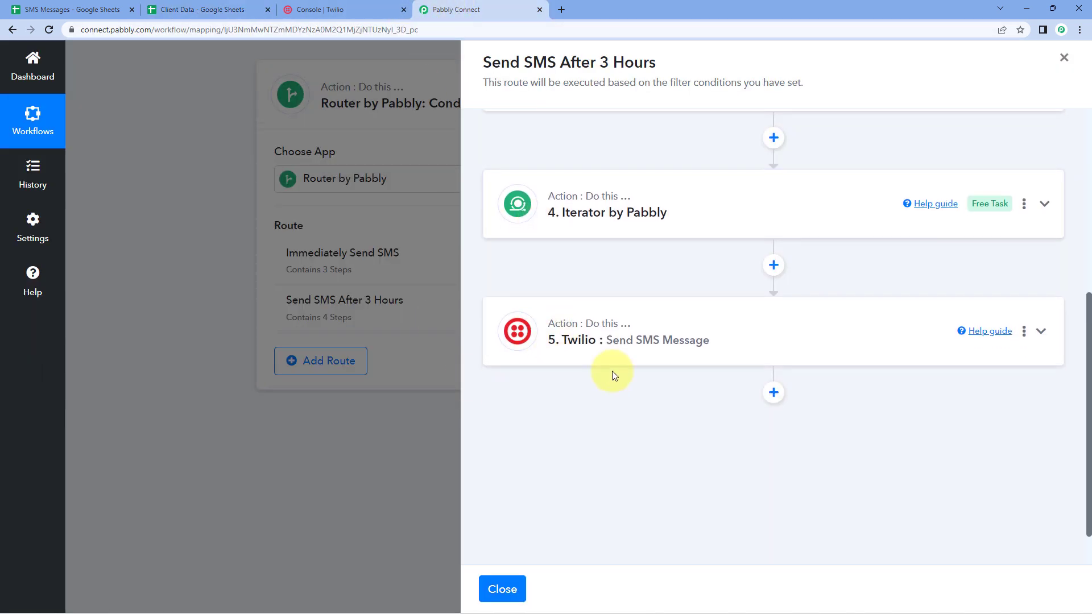
# Close the Send SMS After 3 Hours route and clone it in the router.
pyautogui.click(505, 585)
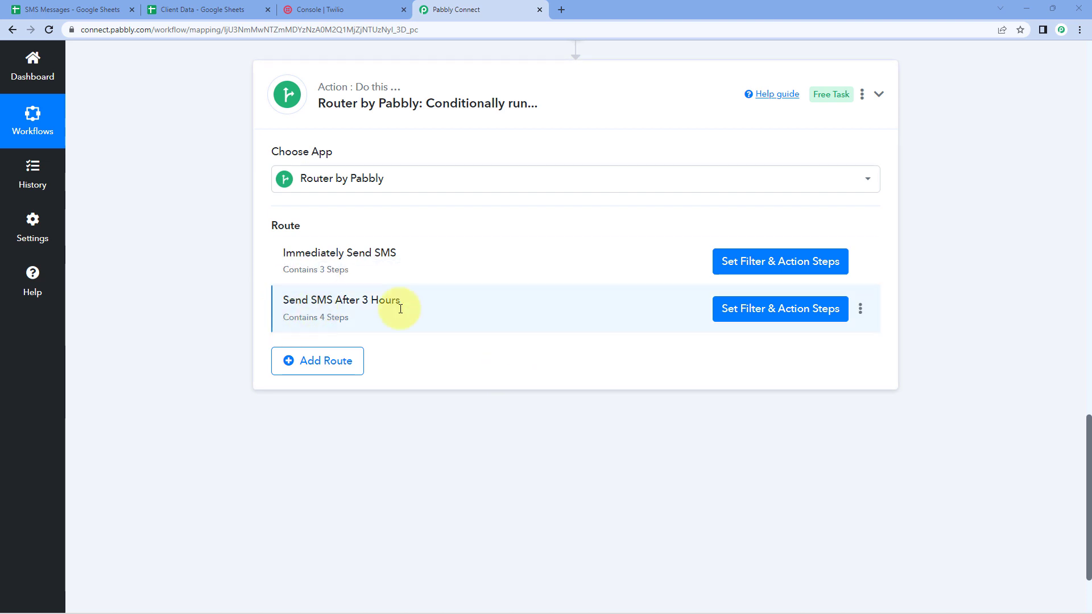
pyautogui.click(860, 311)
pyautogui.click(782, 351)
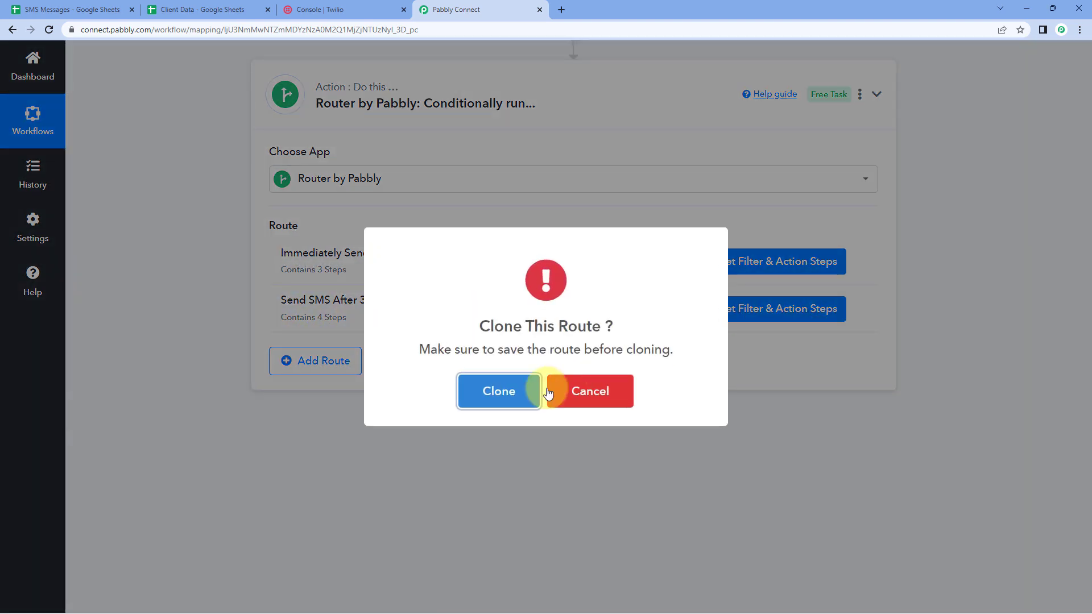
pyautogui.click(506, 388)
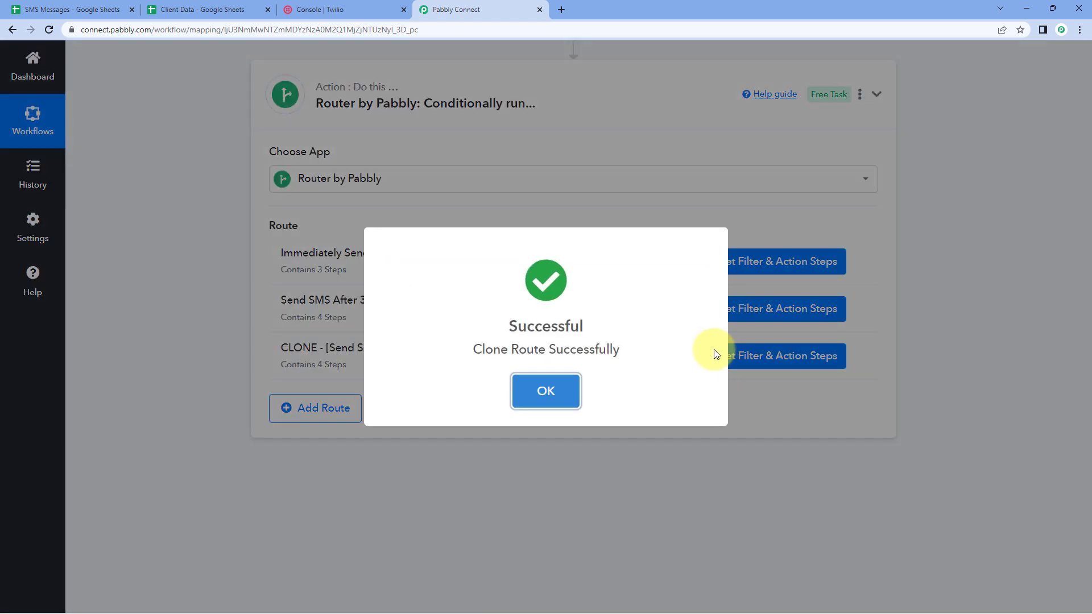
pyautogui.click(539, 394)
# Rename the cloned route as Send SMS After 6 Hours.
pyautogui.click(859, 355)
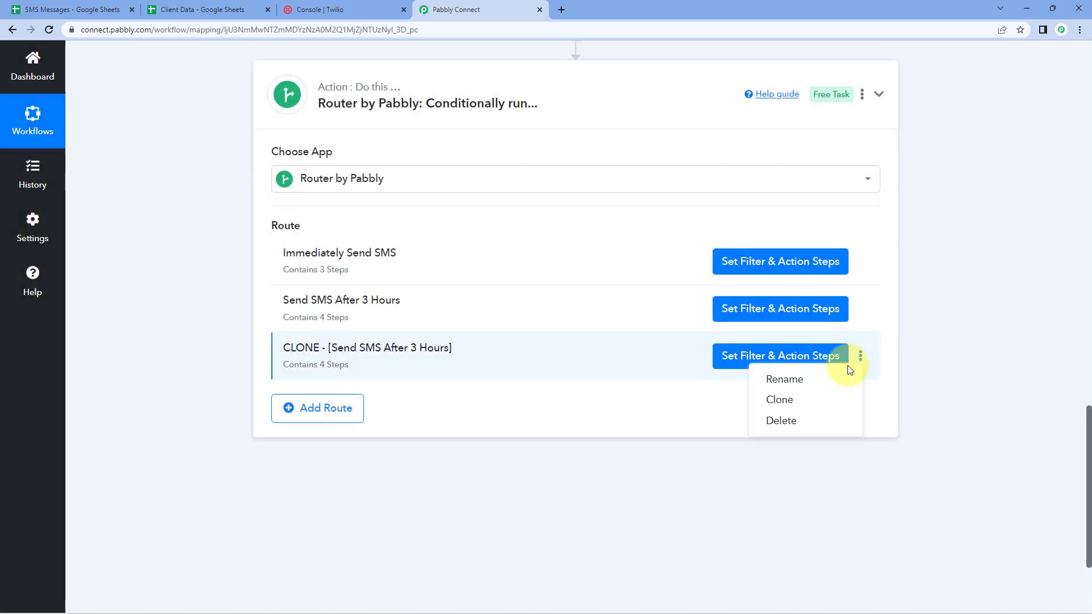
pyautogui.click(726, 353)
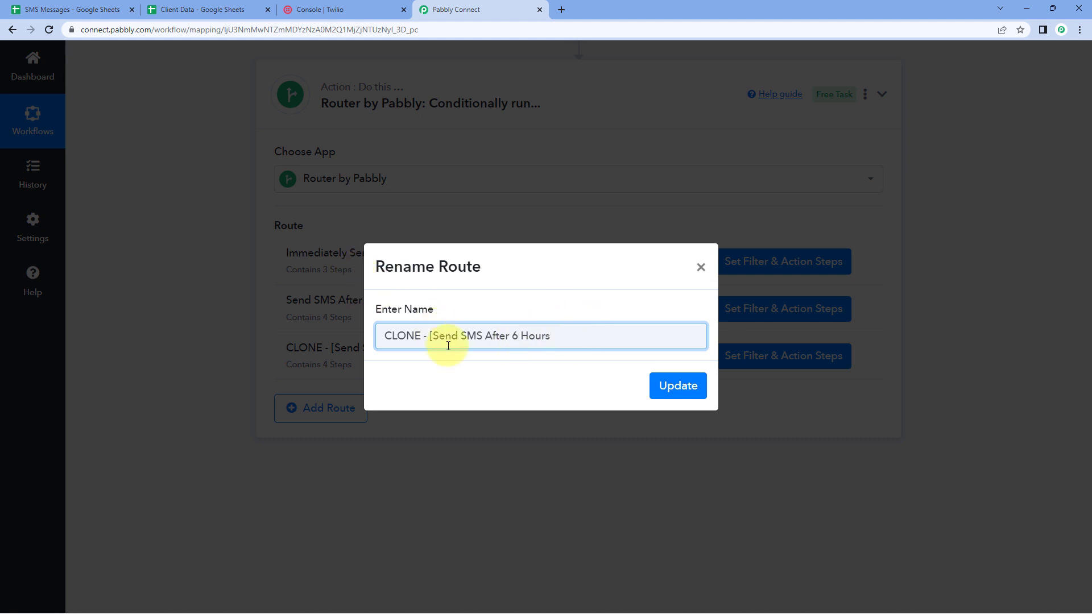
pyautogui.moveTo(432, 337); pyautogui.dragTo(370, 345)
pyautogui.press('BackSpace')
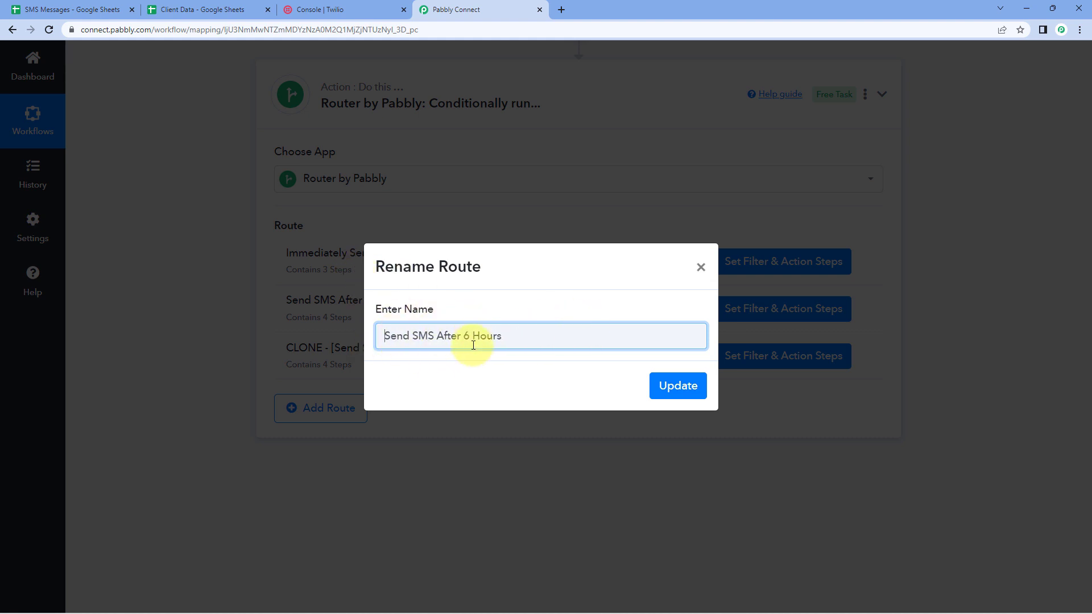
pyautogui.click(677, 385)
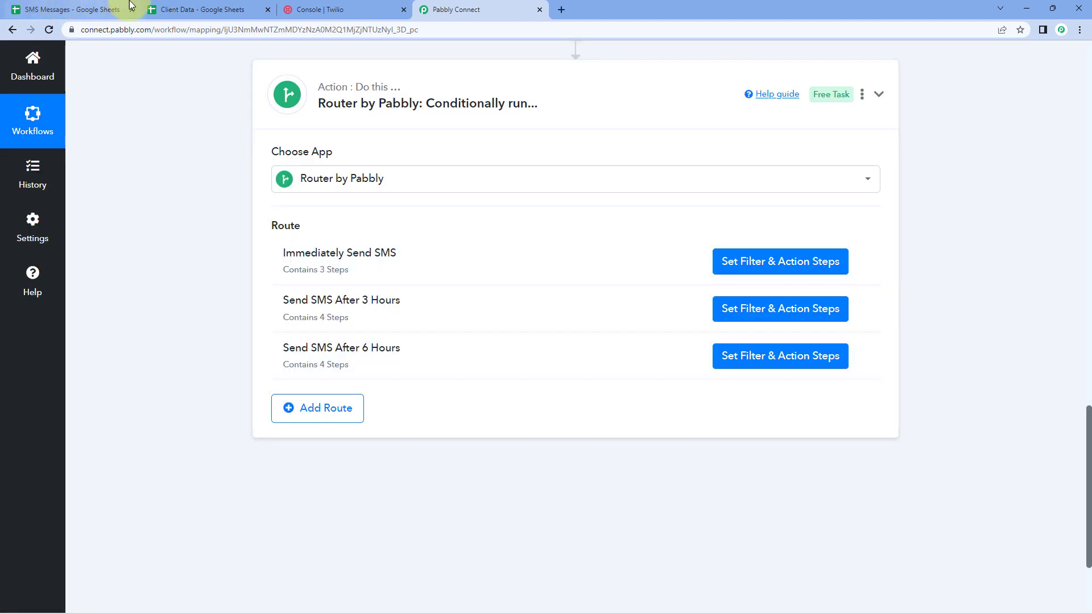
# Review the remaining client rows in Client Data and the message row in SMS Messages, and return to Pabbly Connect.
pyautogui.click(178, 10)
pyautogui.scroll(-3, 85, 251)
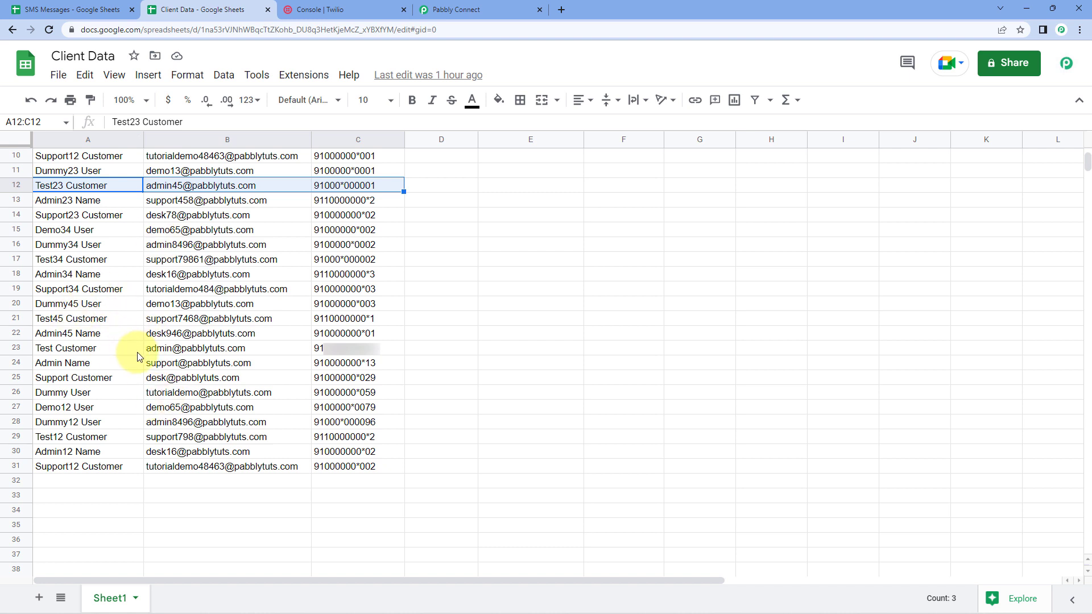
pyautogui.click(97, 10)
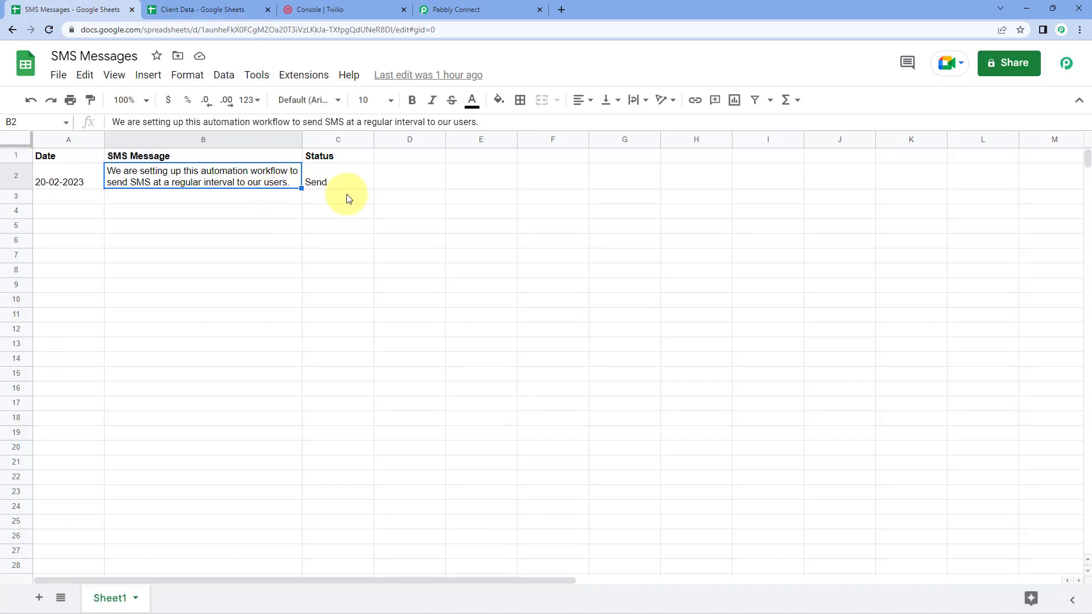
pyautogui.click(453, 9)
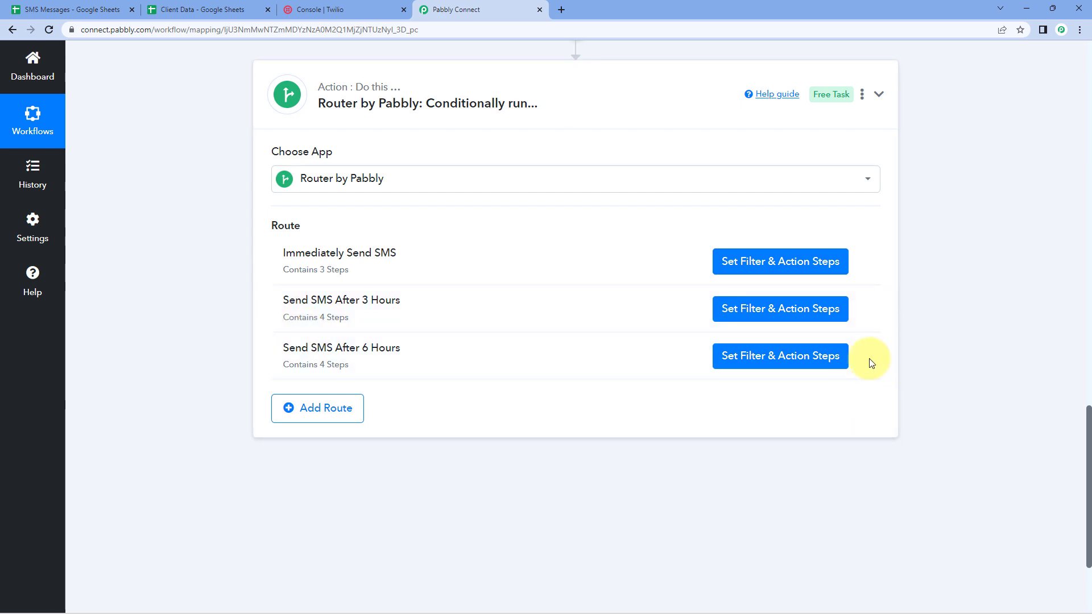
# Set the Delay step of the Send SMS After 6 Hours route to 6 hours, then save it with a test request.
pyautogui.click(780, 359)
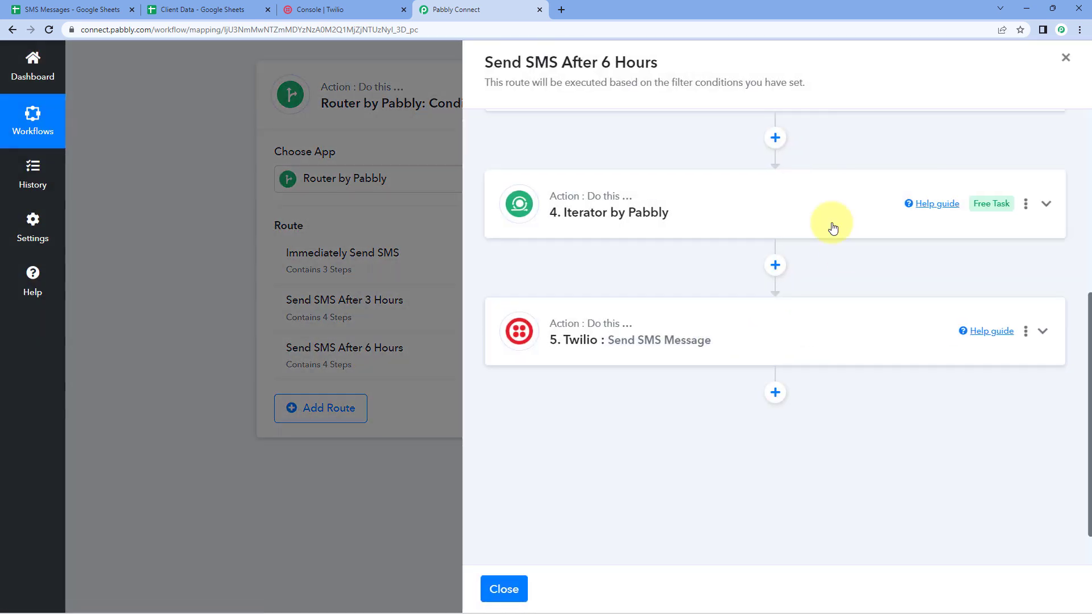
pyautogui.scroll(6, 832, 227)
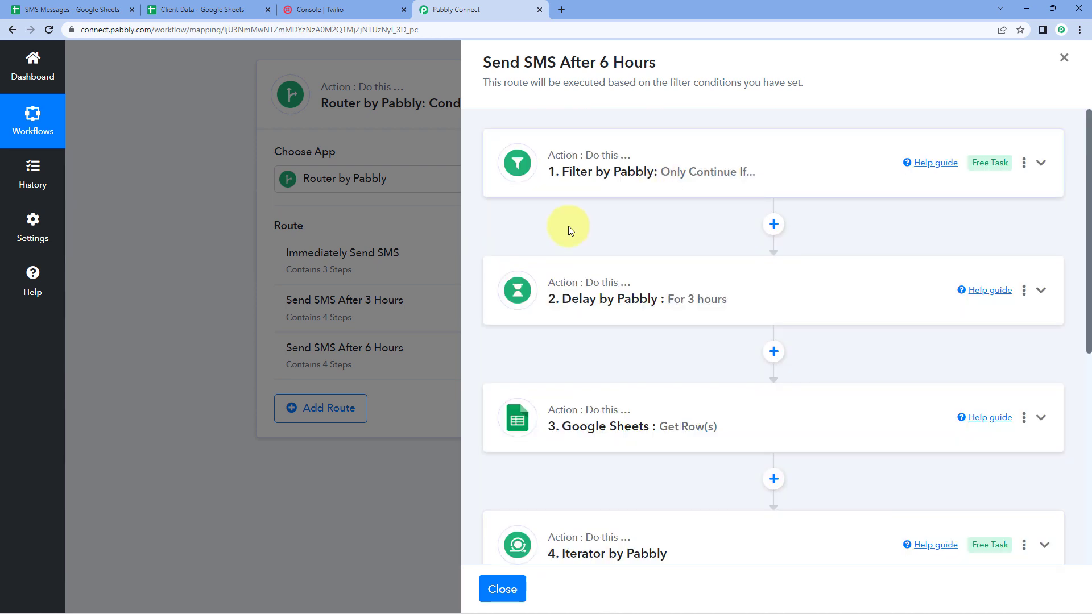
pyautogui.click(705, 290)
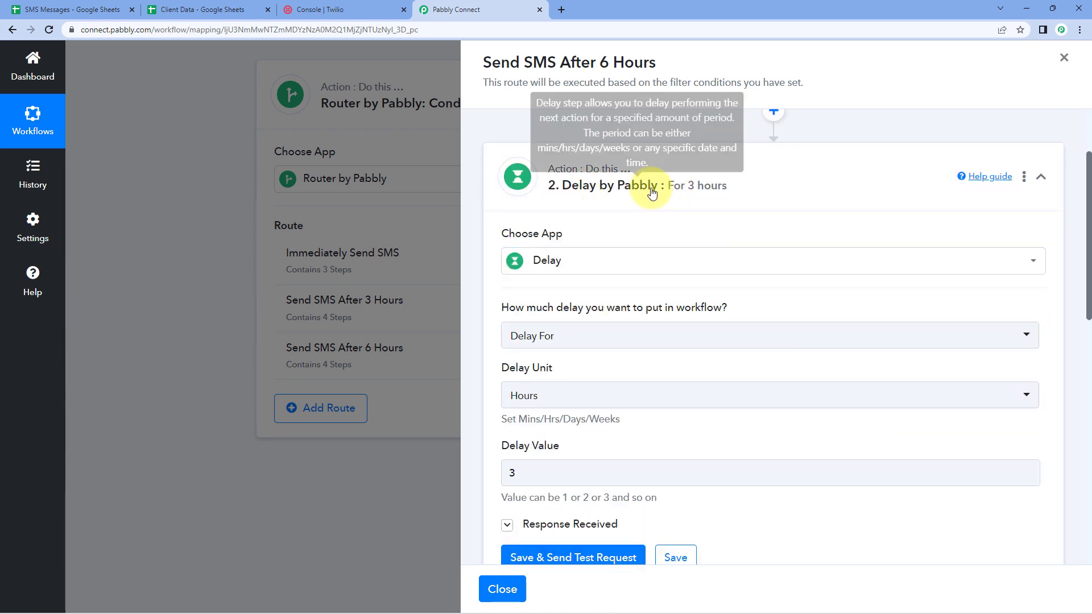
pyautogui.scroll(-1, 653, 193)
pyautogui.click(560, 414)
pyautogui.moveTo(560, 414); pyautogui.dragTo(488, 413)
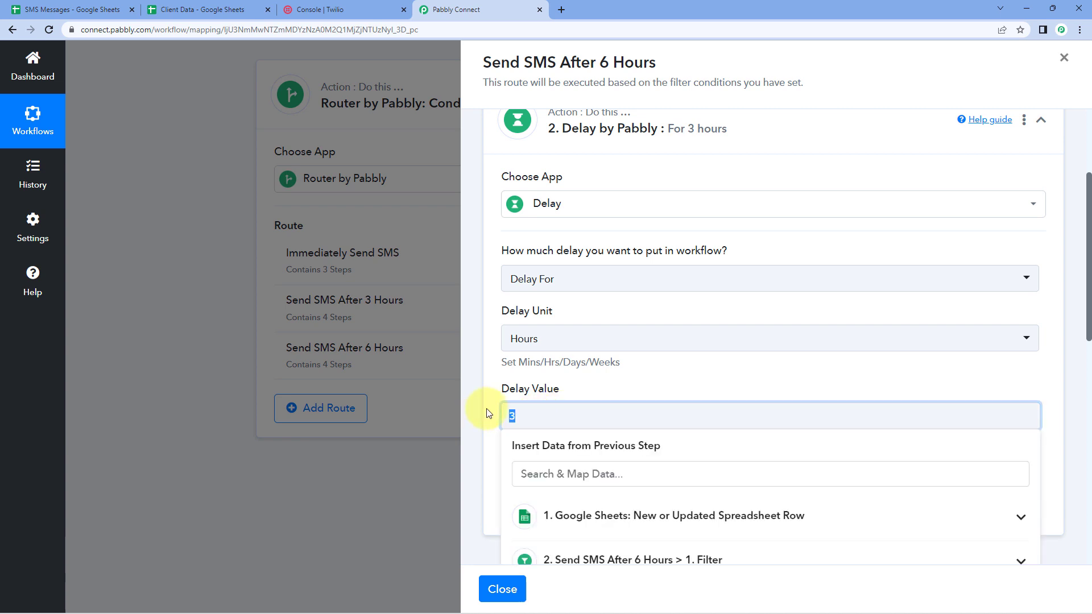
pyautogui.write('6')
pyautogui.click(496, 380)
pyautogui.scroll(-2, 497, 380)
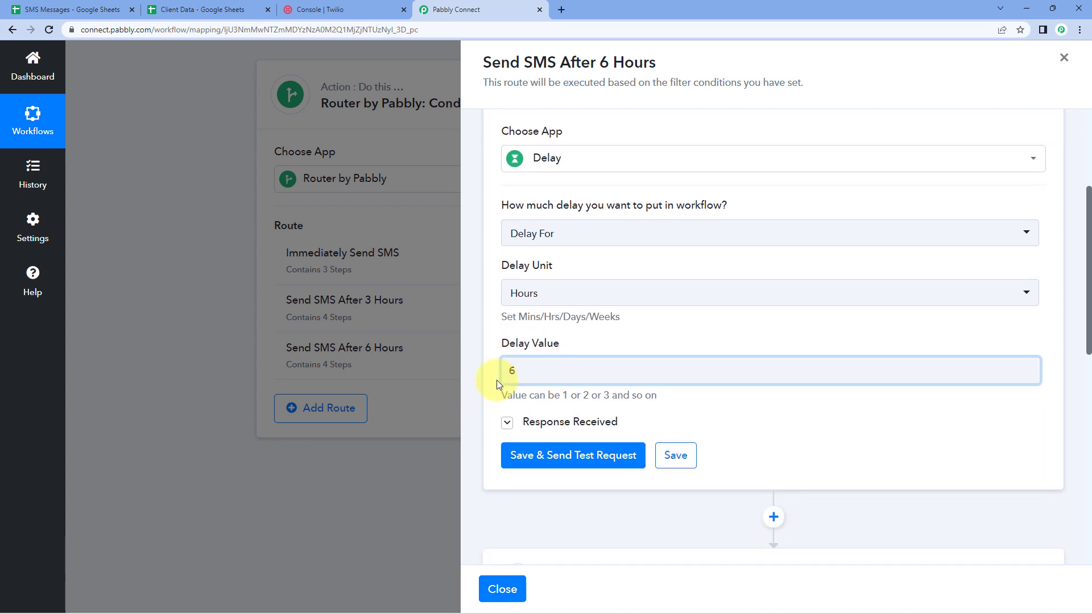
pyautogui.click(591, 398)
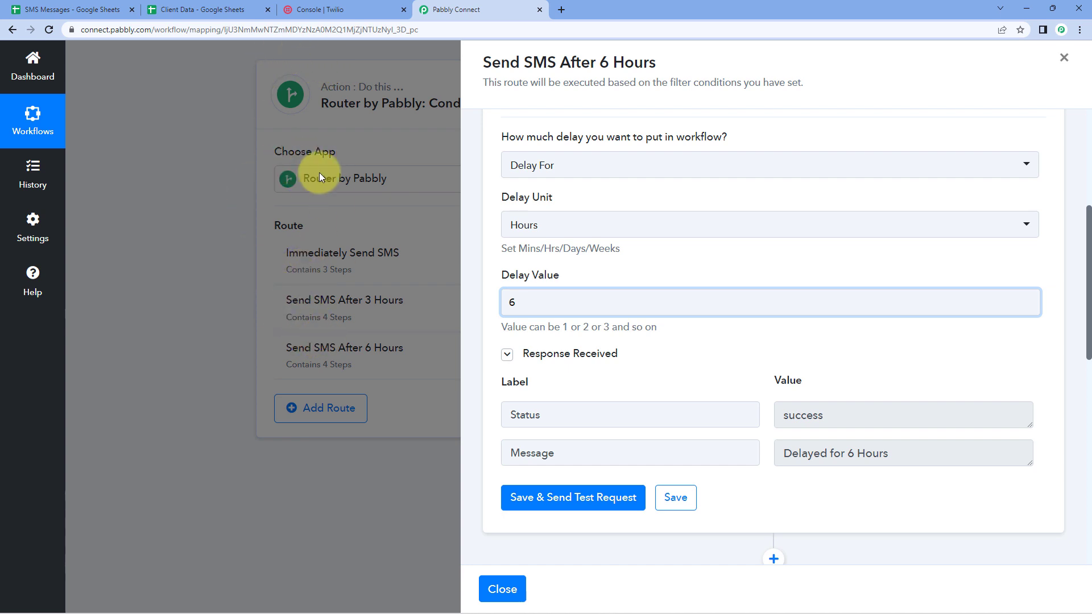
# Recheck the message and its status in the SMS Messages spreadsheet and return to the Send SMS After 6 Hours route.
pyautogui.click(95, 4)
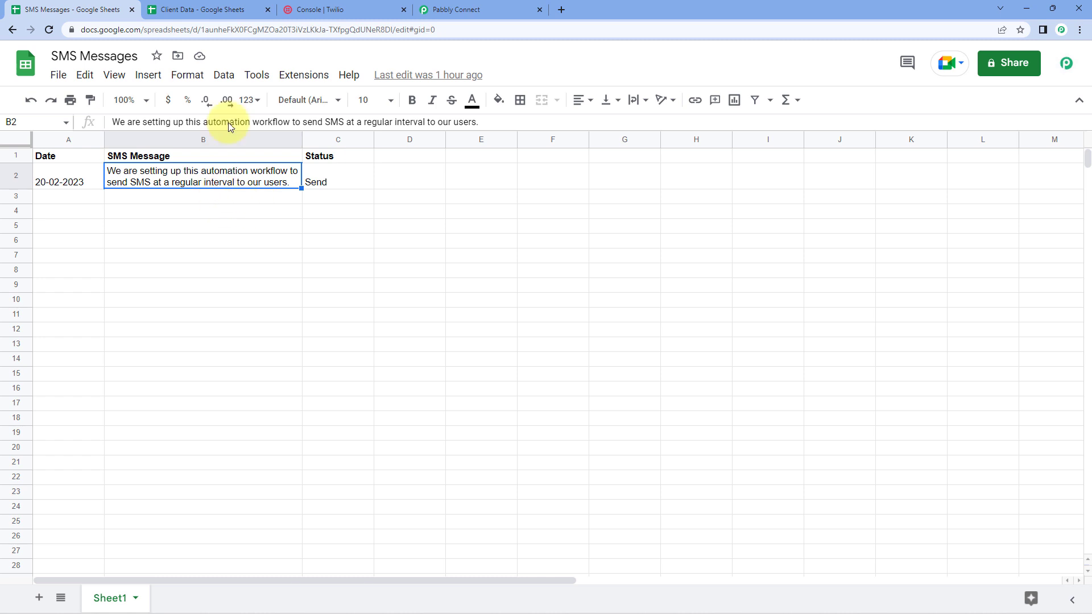
pyautogui.click(446, 8)
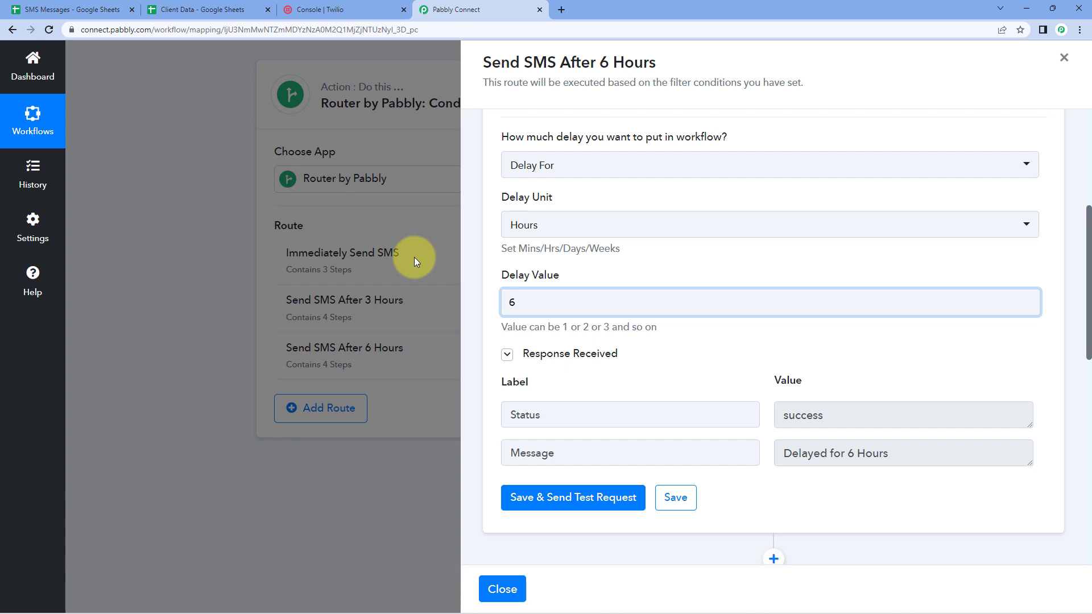
# Recheck the SMS Messages and Client Data spreadsheets, then return to the Send SMS After 6 Hours route in Pabbly Connect.
pyautogui.click(53, 5)
pyautogui.click(418, 5)
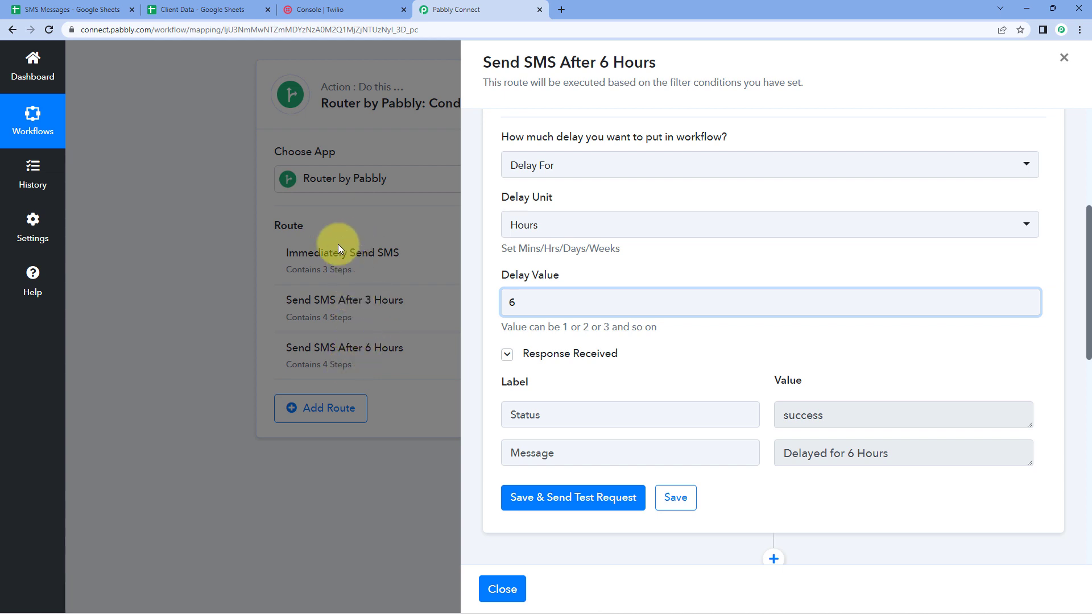
pyautogui.click(208, 8)
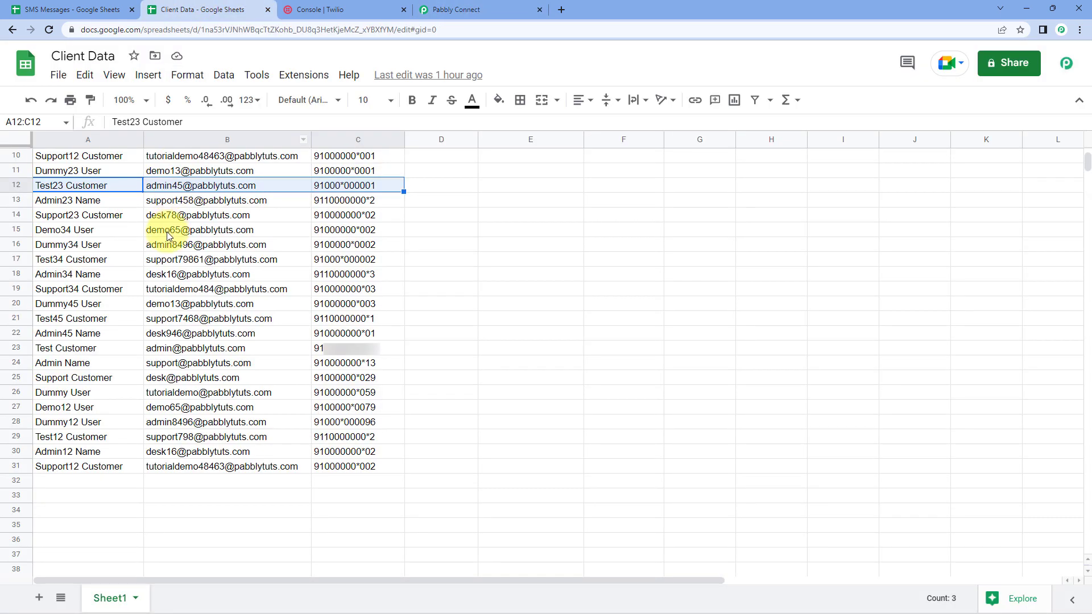
pyautogui.scroll(3, 116, 207)
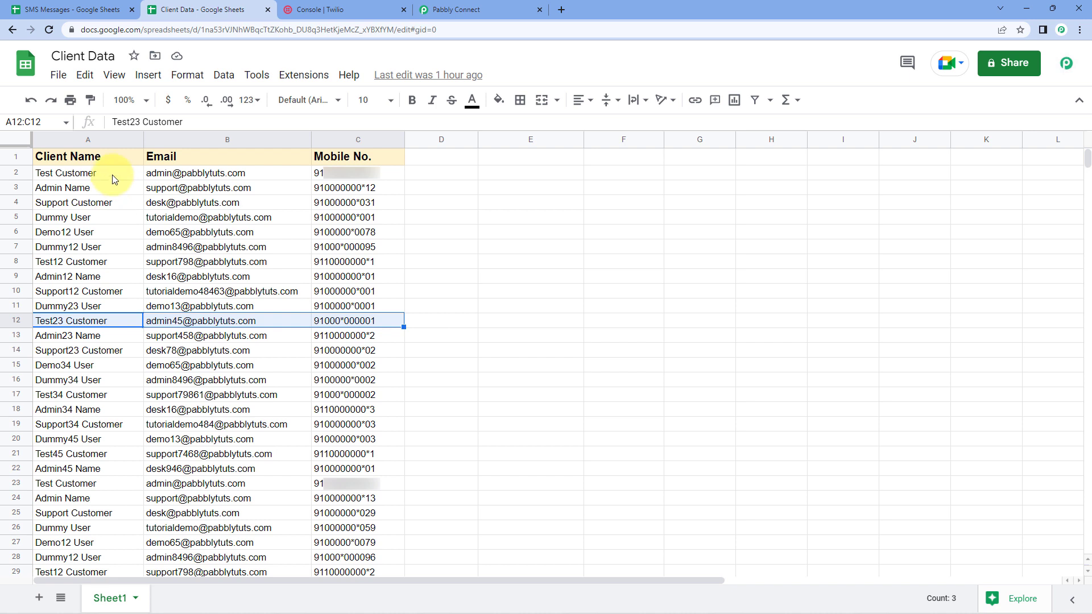
pyautogui.click(459, 12)
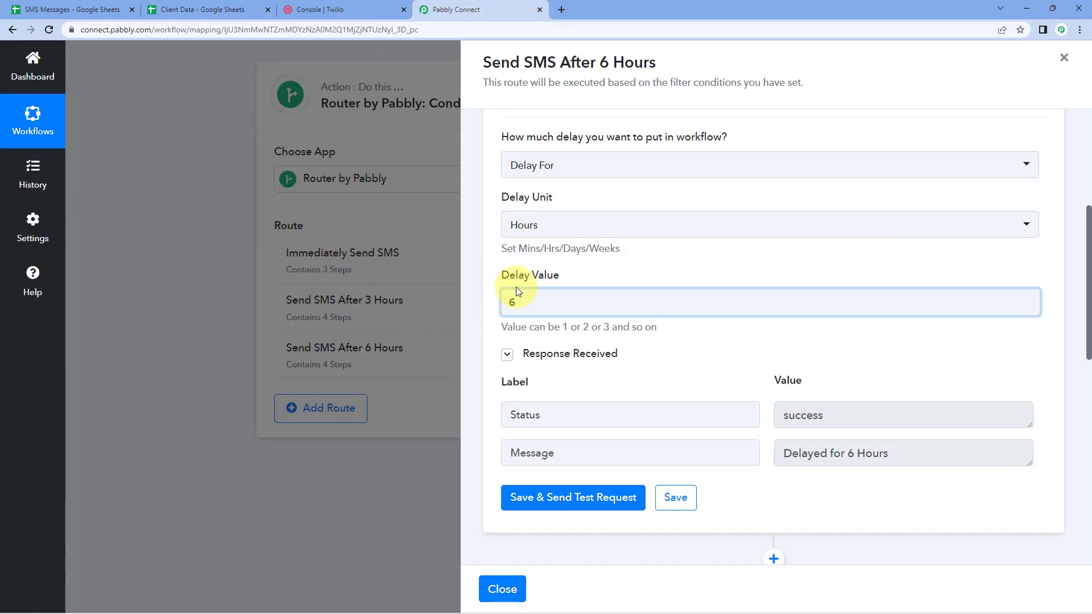
# Expand the Google Sheets Get Row(s) step of the Send SMS After 6 Hours route down to its Range setting.
pyautogui.scroll(-2, 713, 282)
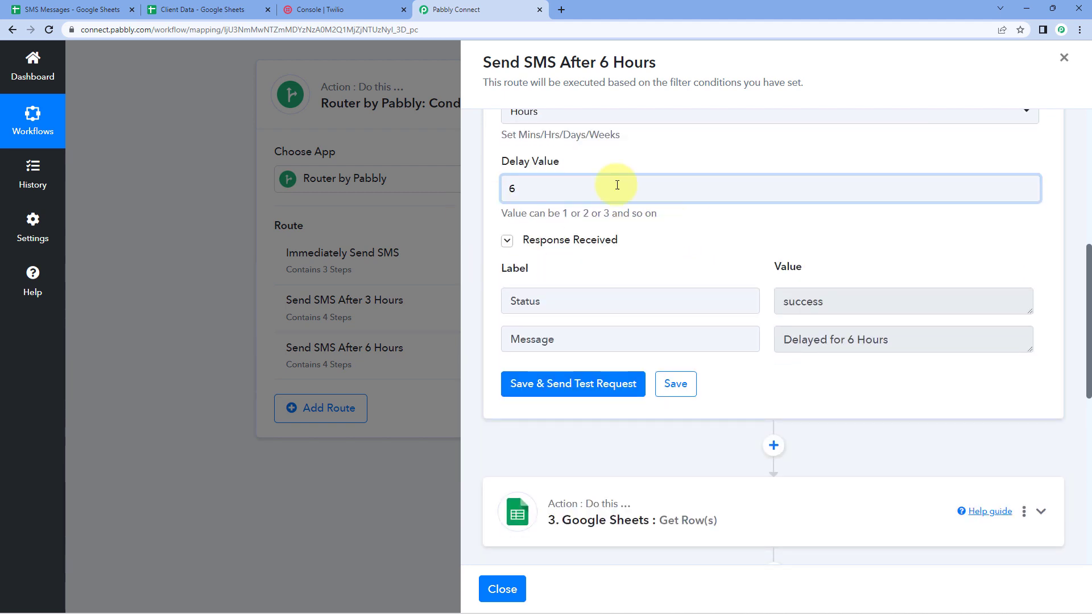
pyautogui.scroll(-2, 551, 341)
pyautogui.scroll(-1, 568, 349)
pyautogui.click(640, 326)
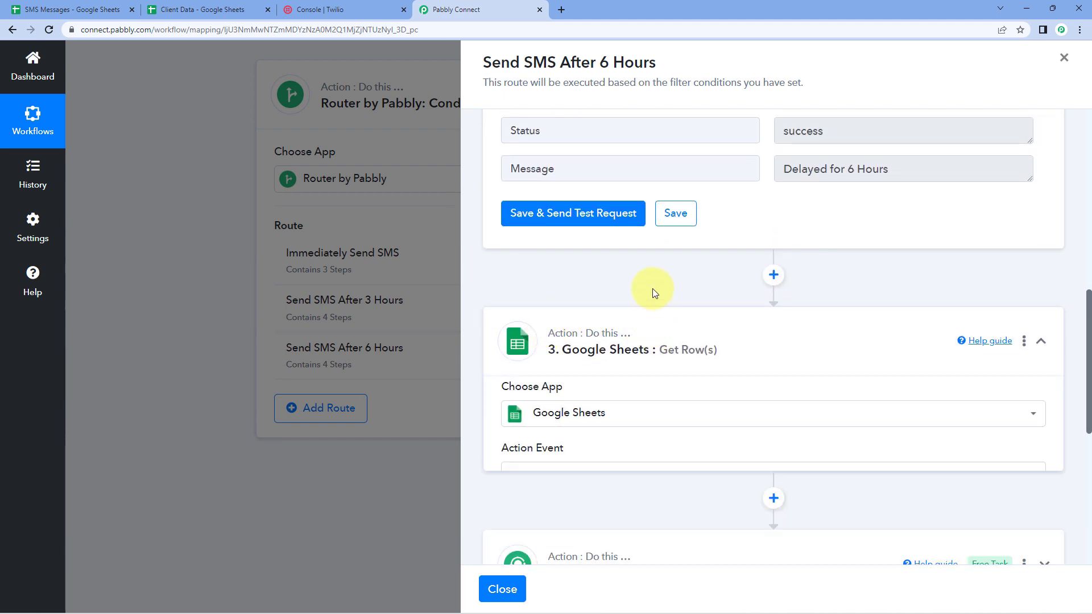
pyautogui.scroll(-7, 648, 290)
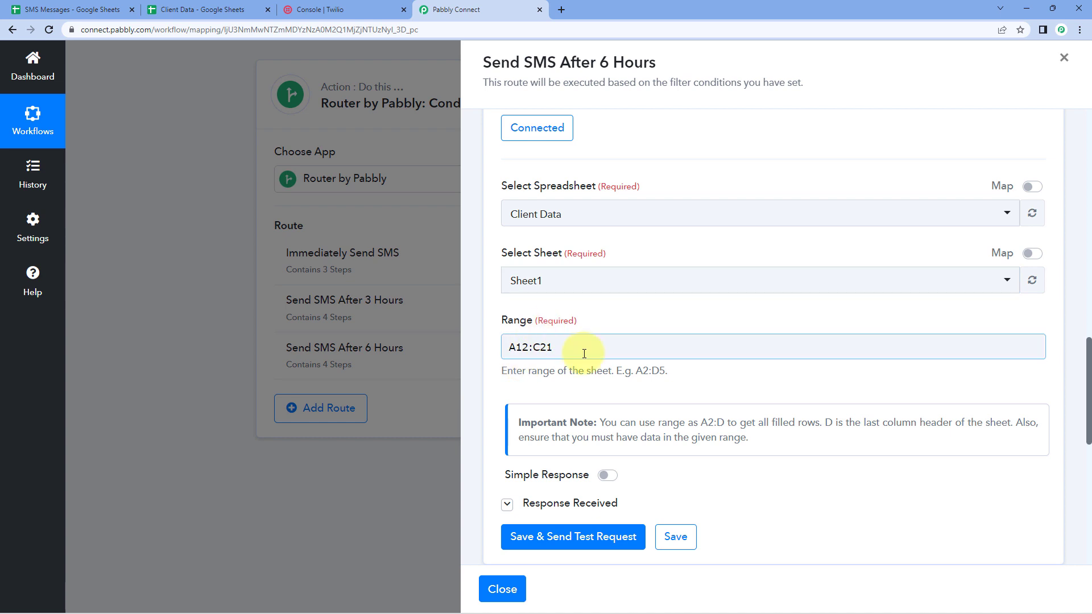
# Switch to Client Data, select the last client rows A22:C31 and copy that range reference.
pyautogui.click(203, 9)
pyautogui.scroll(-3, 68, 307)
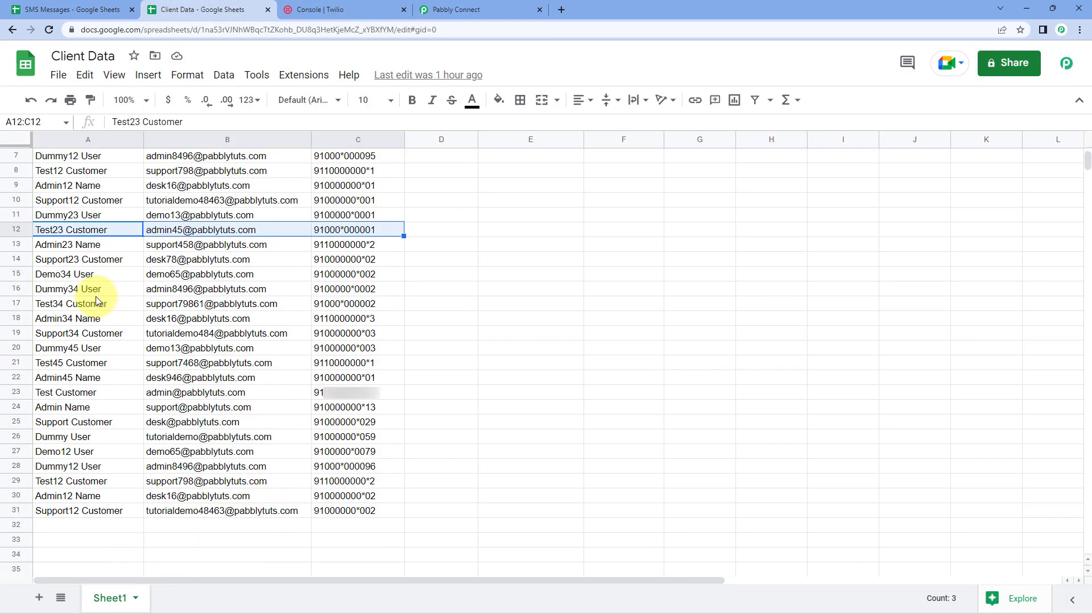
pyautogui.click(79, 320)
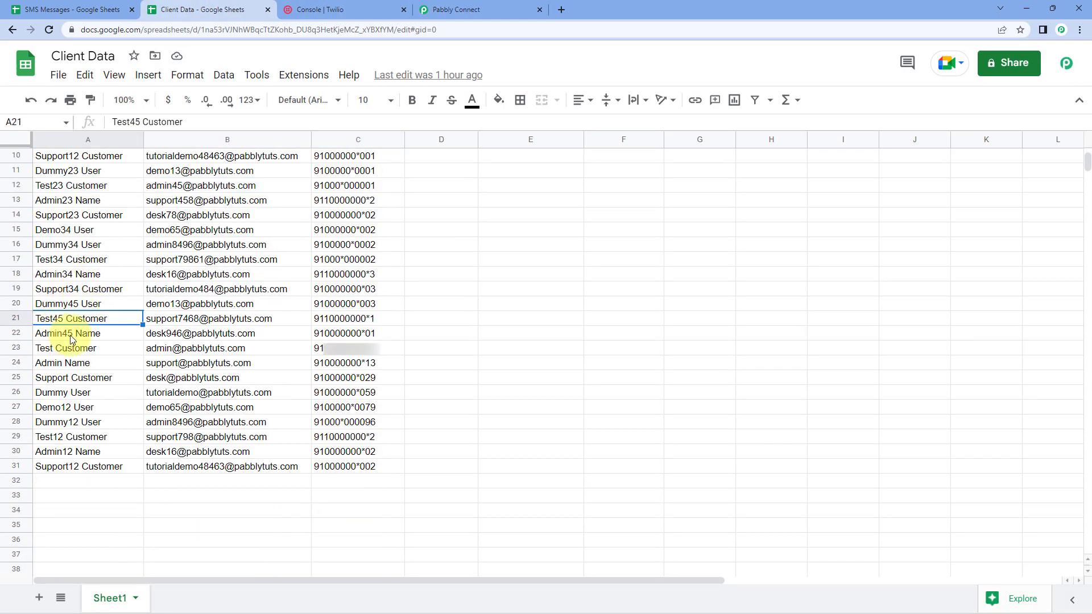
pyautogui.click(72, 339)
pyautogui.moveTo(67, 338); pyautogui.dragTo(356, 468)
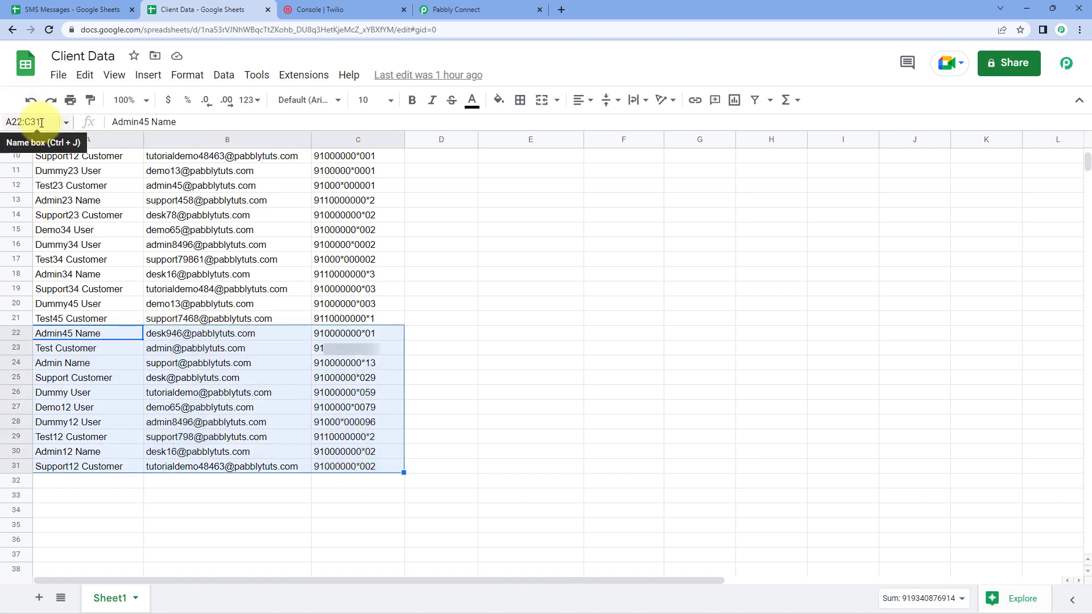
pyautogui.click(21, 124)
pyautogui.hotkey('ctrl', 'c')
pyautogui.rightClick(21, 124)
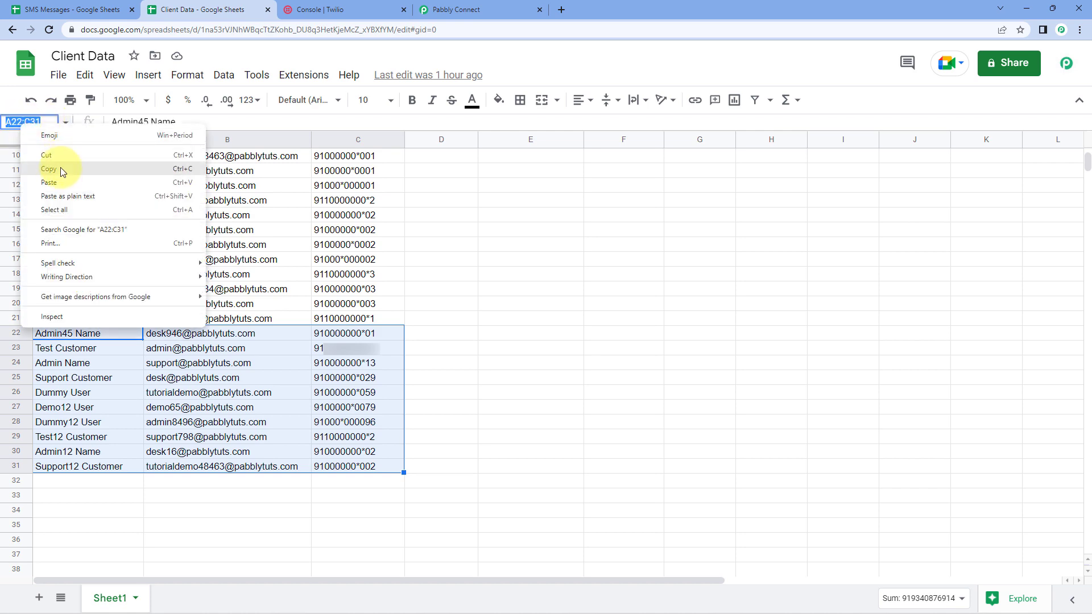
pyautogui.click(54, 161)
# Return to Pabbly Connect, set the Get Row(s) range to A22:C31, and save the step with a test request.
pyautogui.click(455, 9)
pyautogui.click(597, 350)
pyautogui.moveTo(596, 350); pyautogui.dragTo(495, 366)
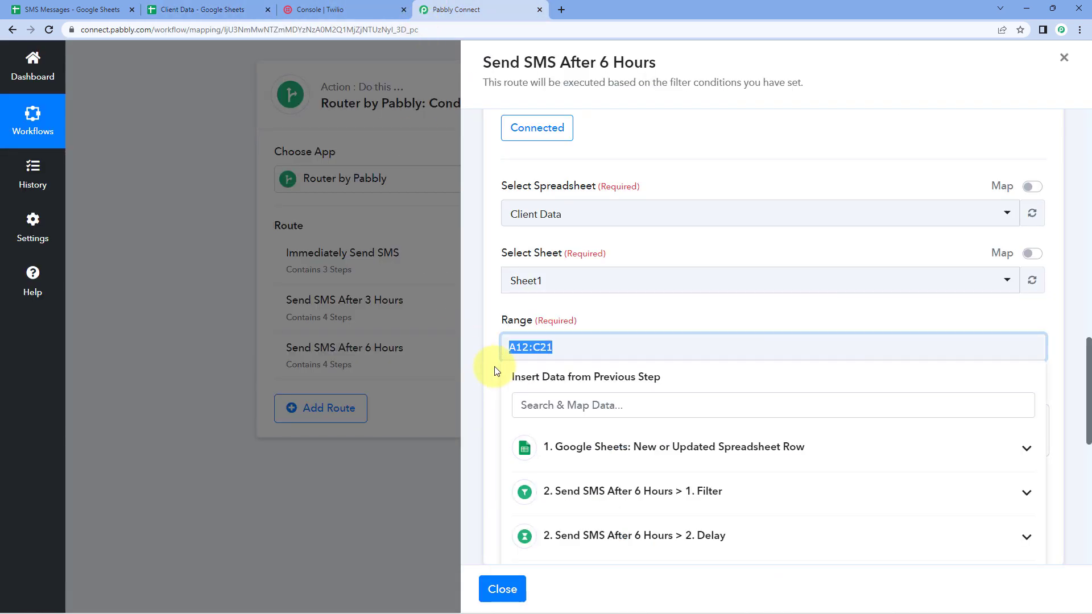
pyautogui.press('BackSpace')
pyautogui.rightClick(547, 352)
pyautogui.click(573, 444)
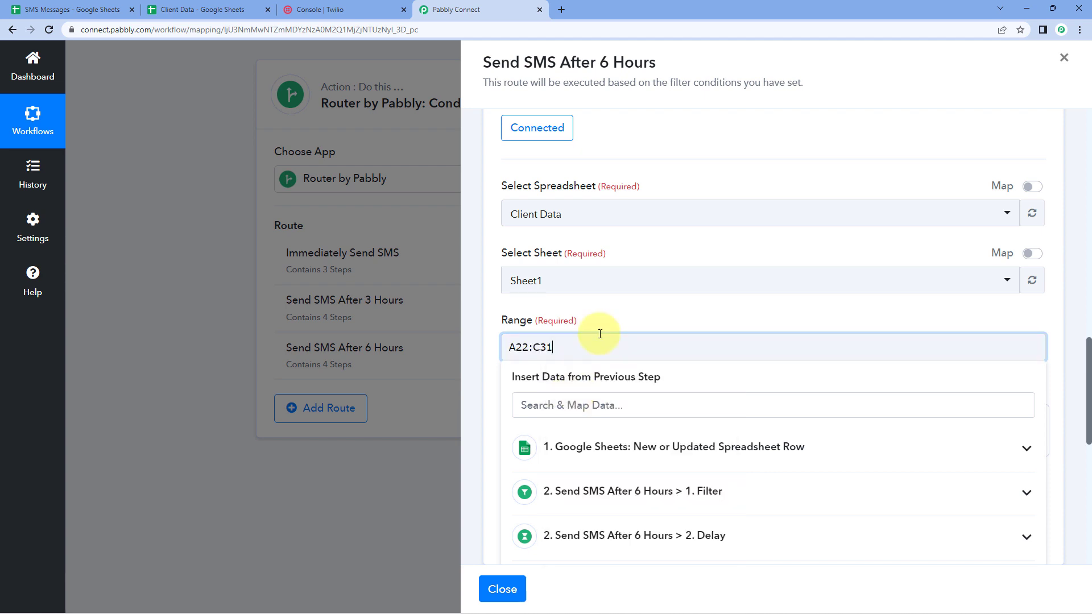
pyautogui.scroll(-2, 587, 320)
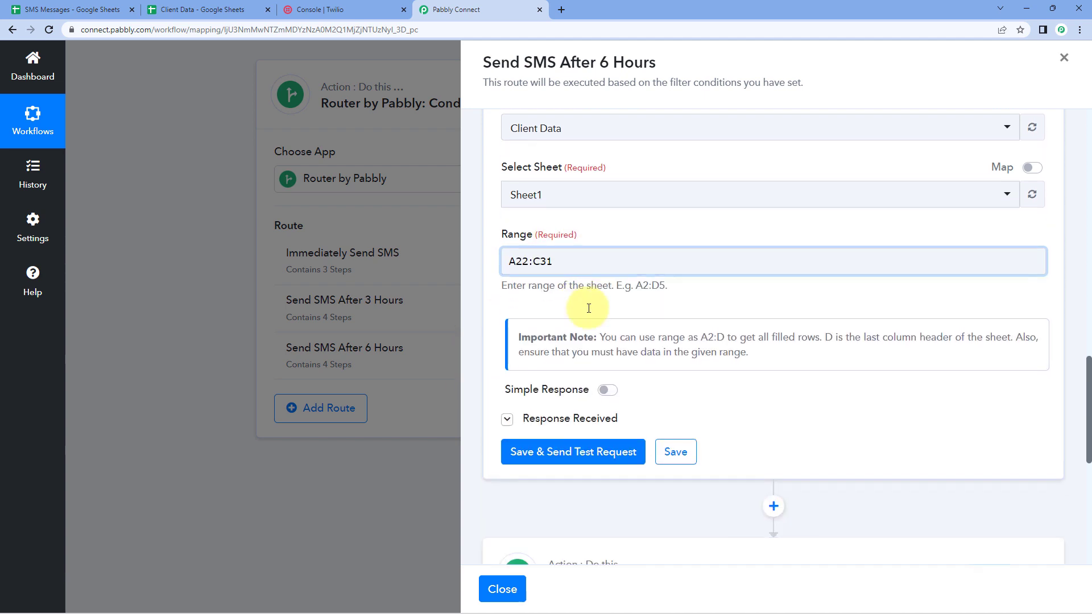
pyautogui.click(671, 426)
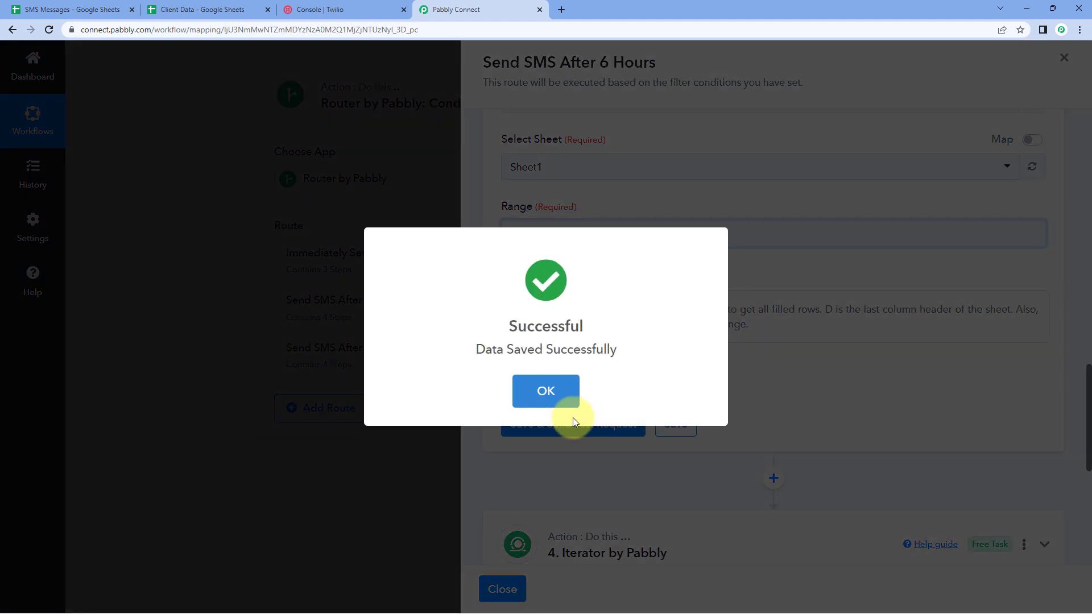
pyautogui.click(562, 401)
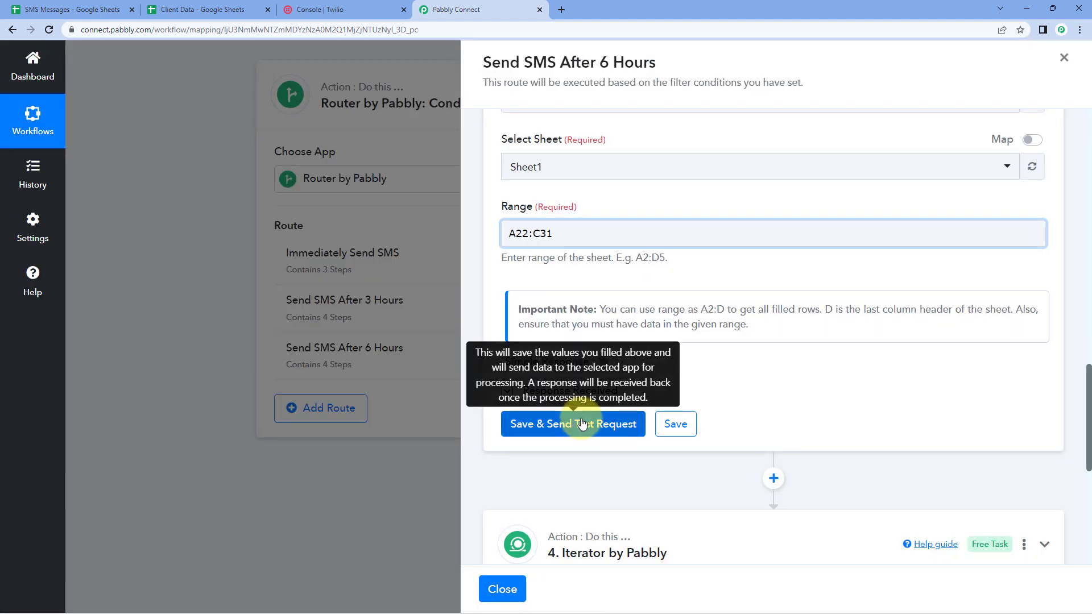
pyautogui.click(579, 424)
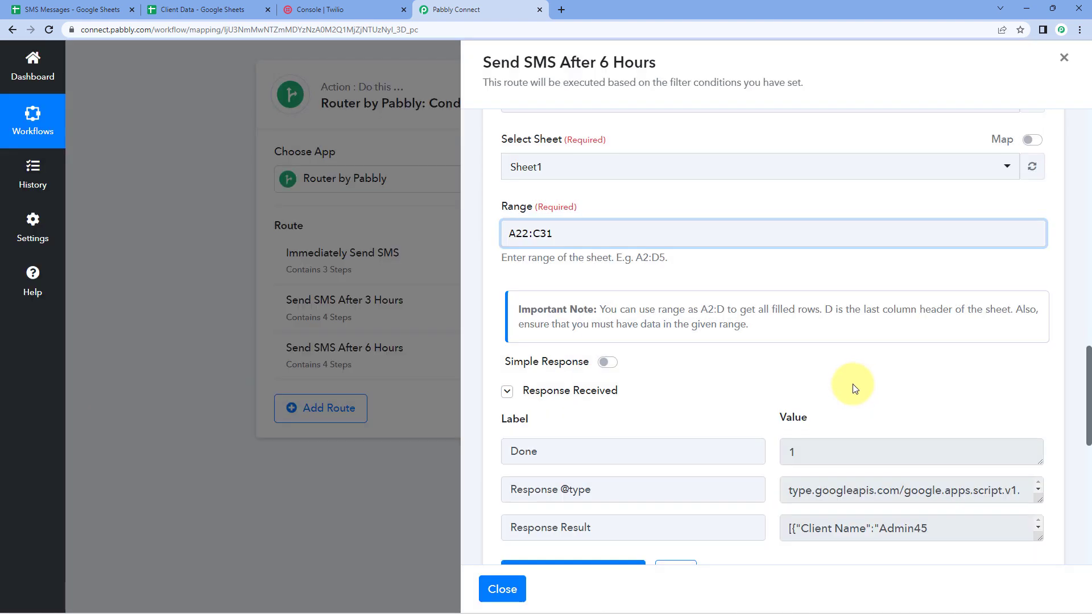
# Examine the Response Result of the Get Row(s) step and compare it with row 22 of Client Data.
pyautogui.scroll(-2, 848, 382)
pyautogui.moveTo(1038, 423); pyautogui.dragTo(1037, 484)
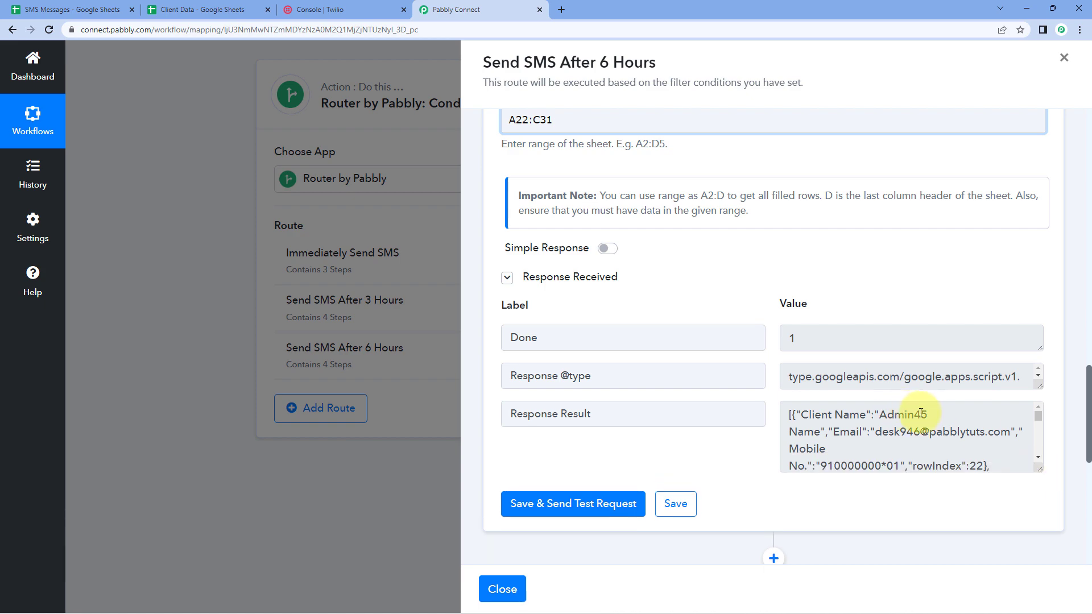
pyautogui.click(242, 9)
pyautogui.click(102, 335)
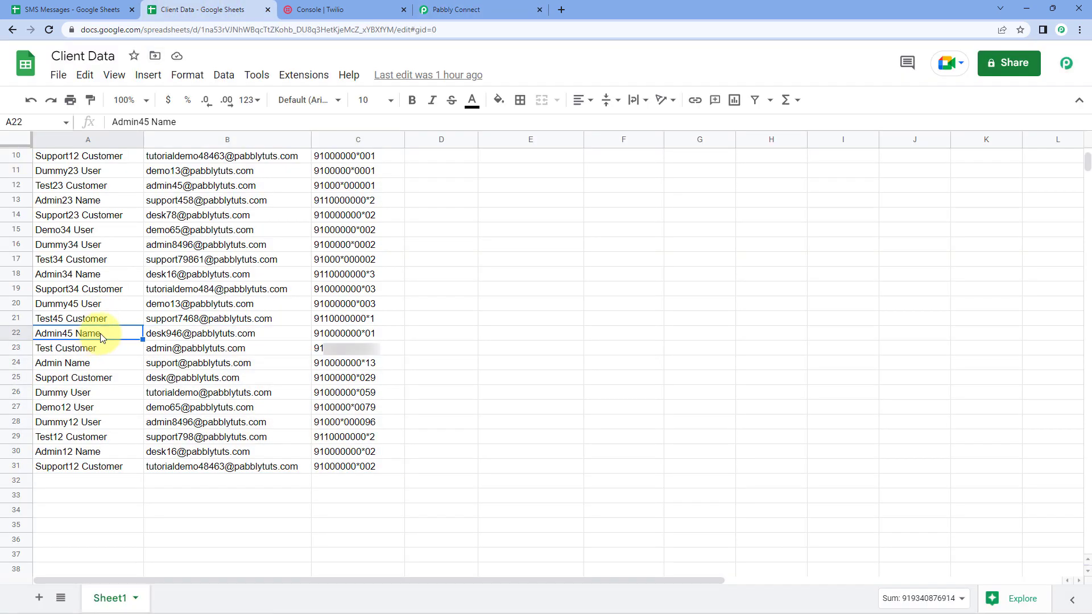
pyautogui.click(503, 8)
# Set the route's Iterator step to the array 3. Response Result [] and save it with a test request.
pyautogui.scroll(-5, 625, 254)
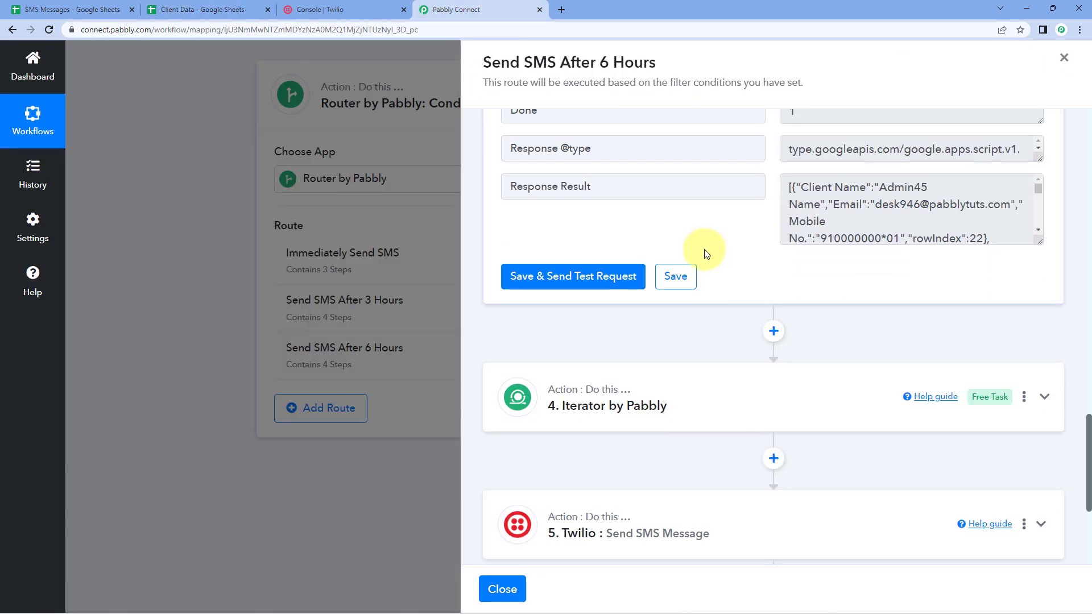
pyautogui.click(703, 243)
pyautogui.scroll(-4, 653, 227)
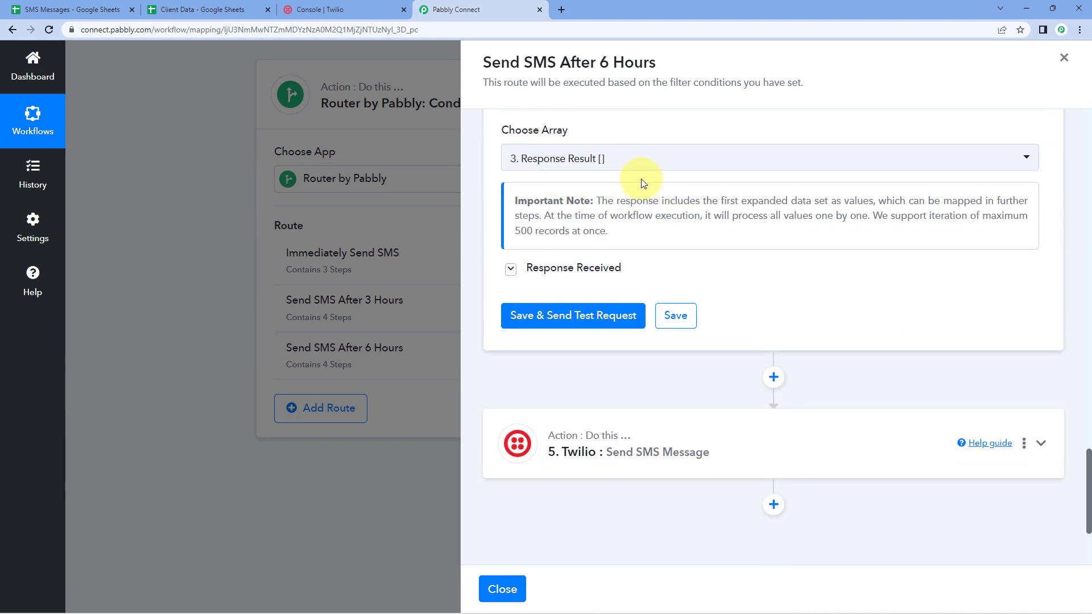
pyautogui.click(603, 155)
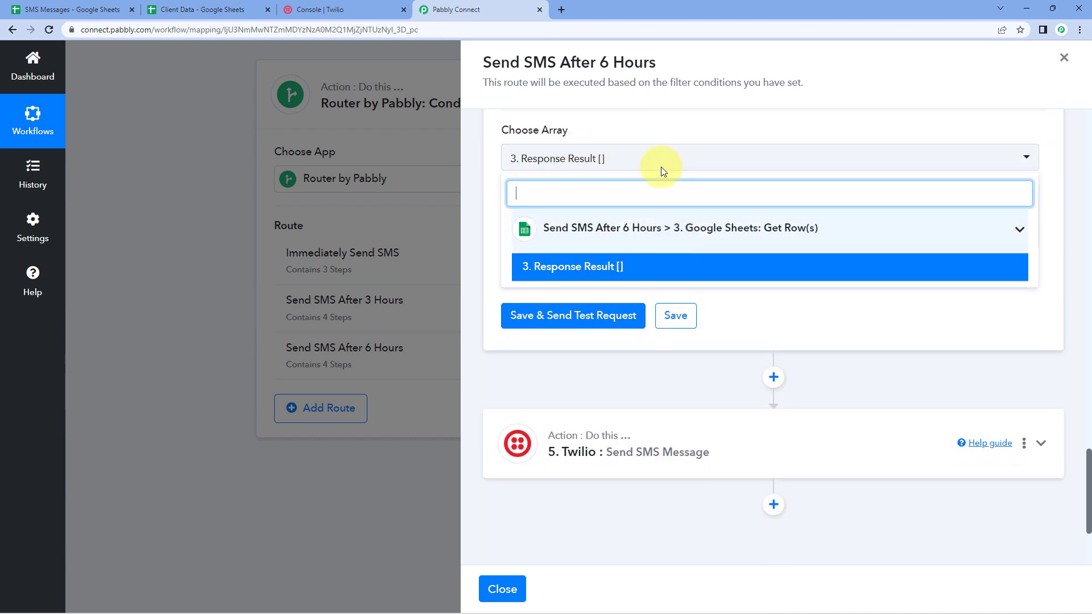
pyautogui.click(631, 132)
pyautogui.click(574, 161)
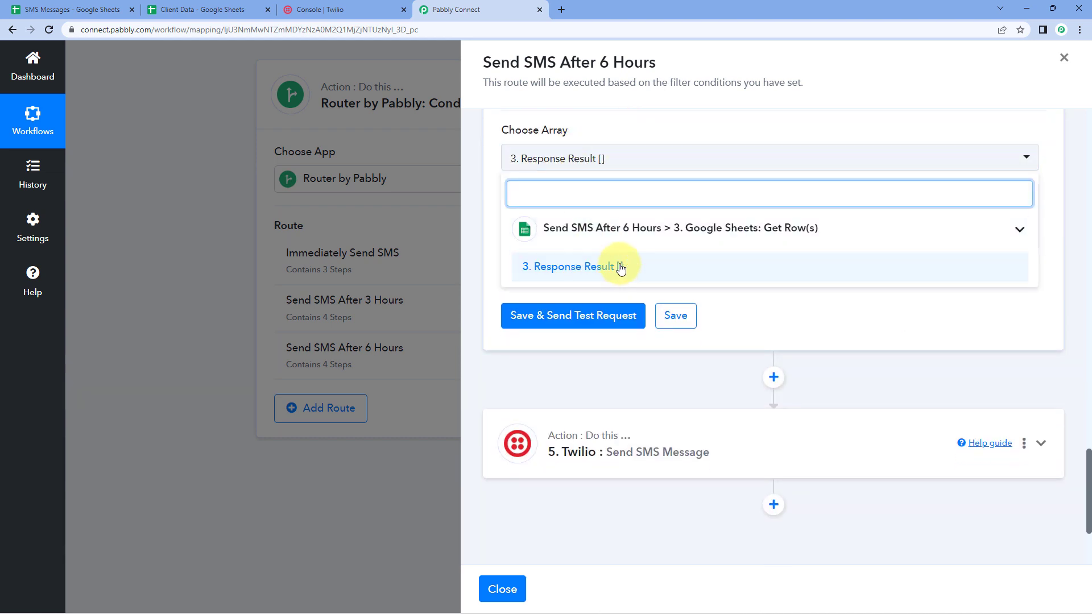
pyautogui.click(722, 272)
pyautogui.click(591, 315)
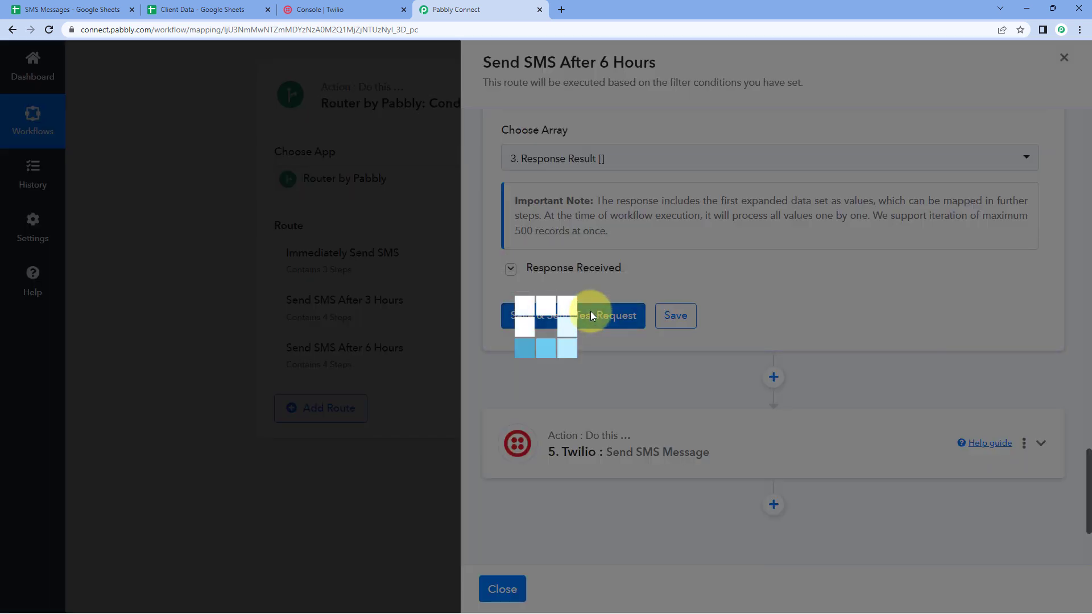
# Compare the Iterator step's returned client details with row 22 of the Client Data spreadsheet.
pyautogui.click(210, 9)
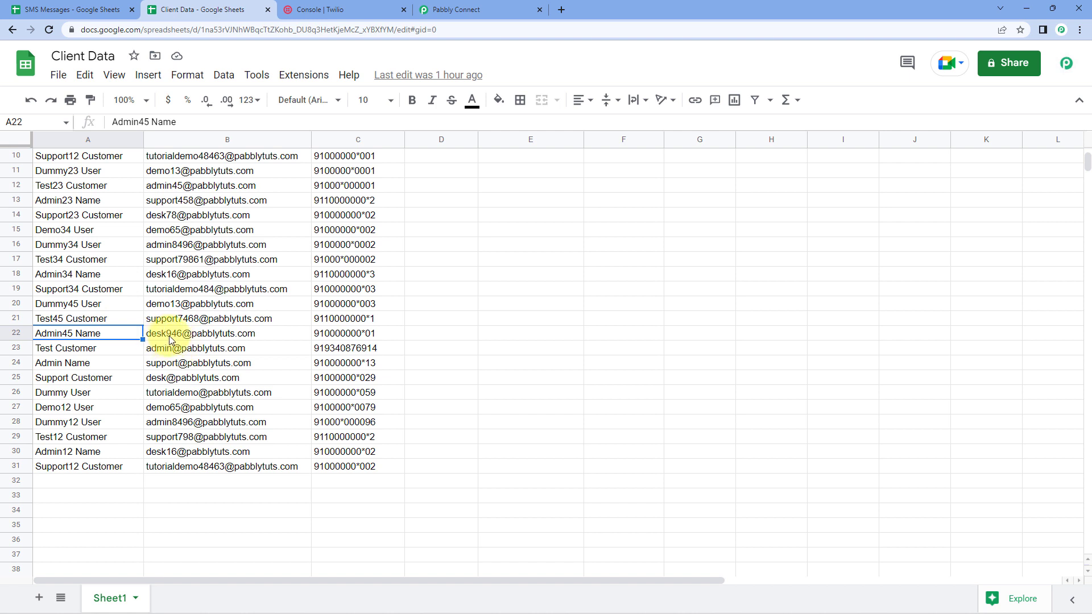
pyautogui.click(447, 16)
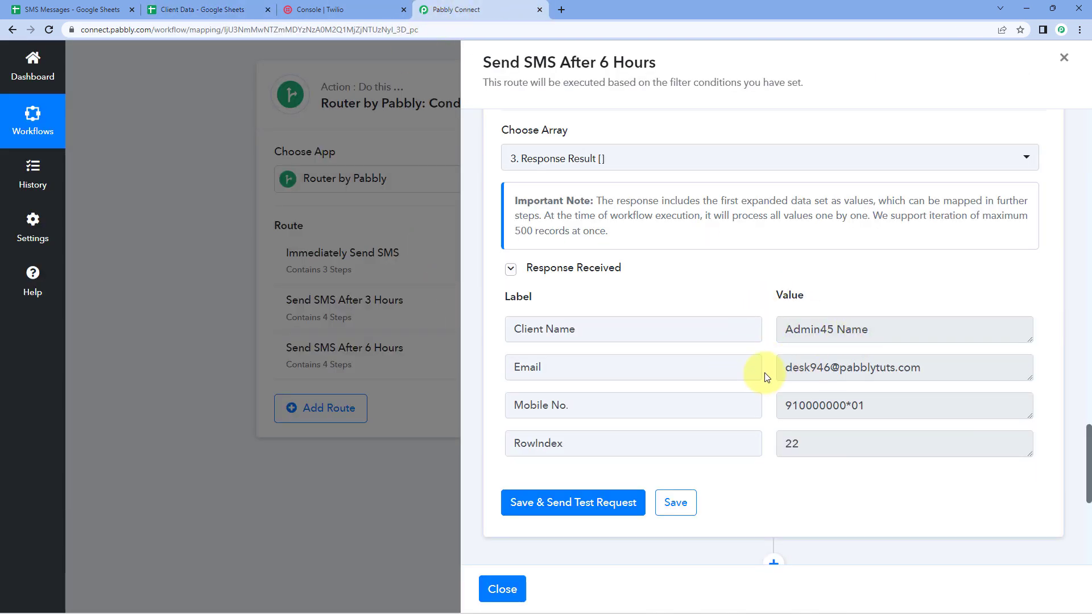
pyautogui.scroll(-2, 766, 376)
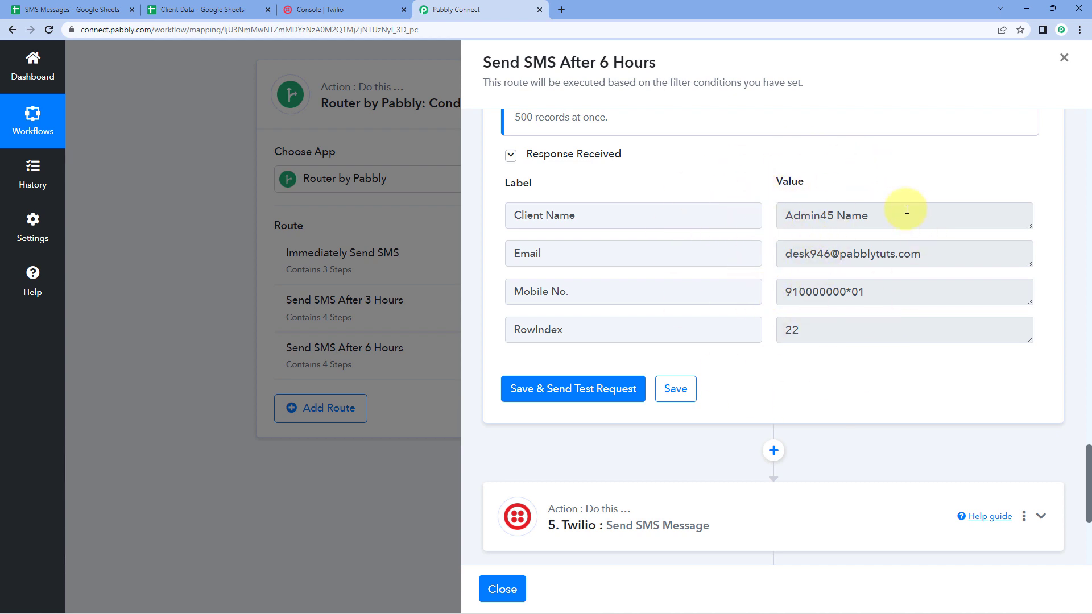
# In the route's Twilio Send SMS Message step, remap the client name in the SMS body to the Iterator's Client Name.
pyautogui.scroll(-4, 857, 308)
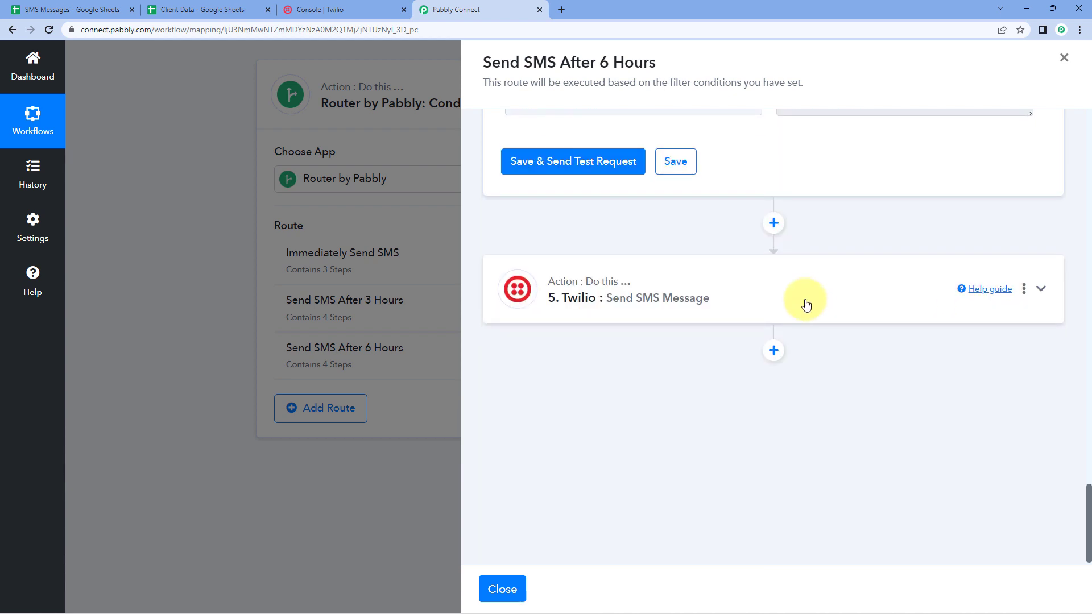
pyautogui.click(643, 276)
pyautogui.scroll(-5, 651, 243)
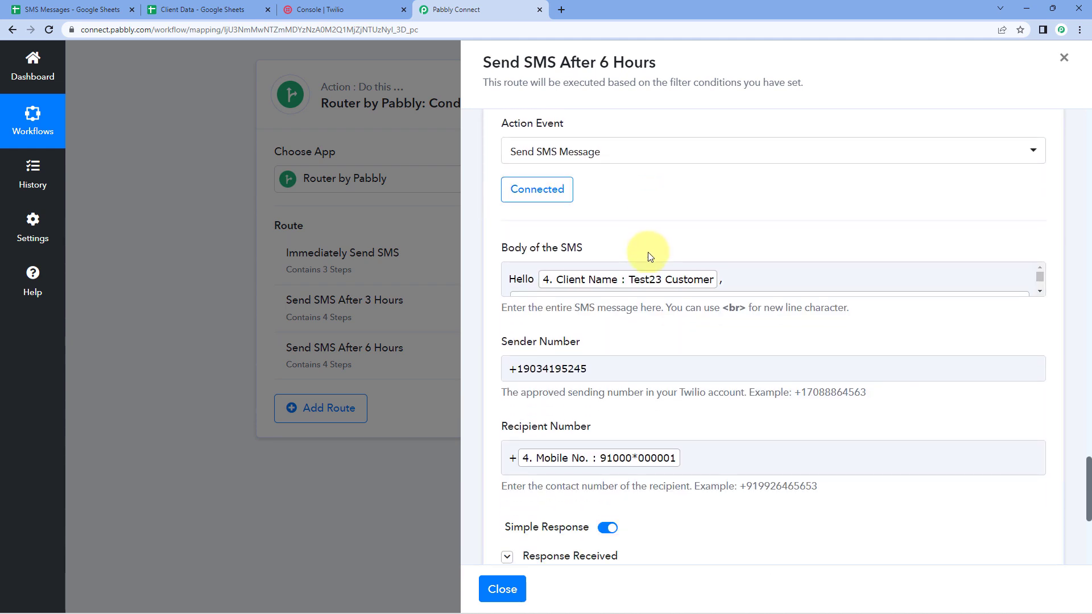
pyautogui.scroll(-1, 647, 252)
pyautogui.click(656, 225)
pyautogui.press('BackSpace')
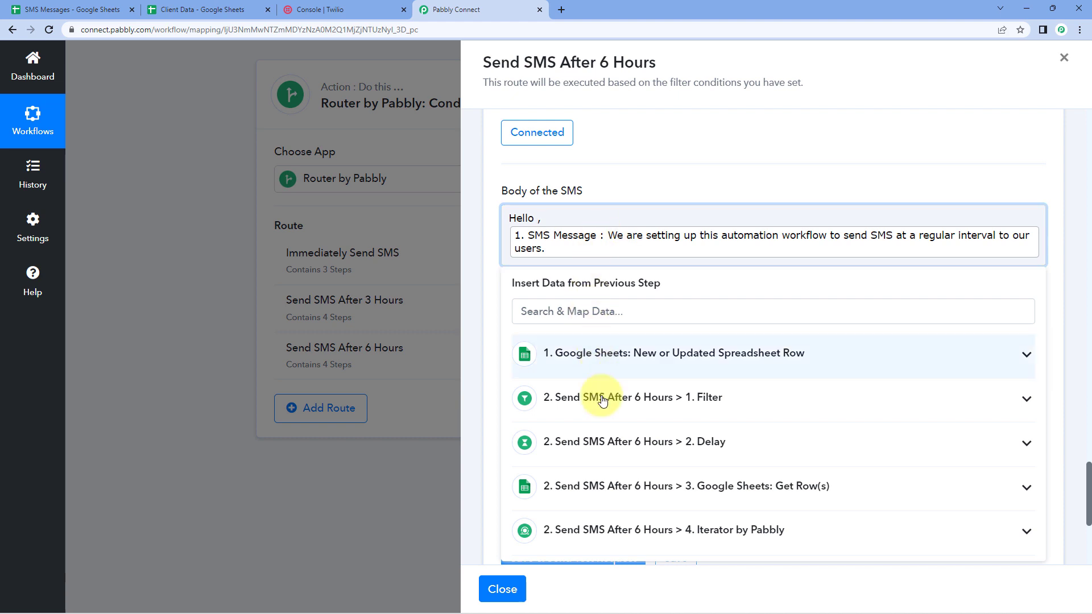
pyautogui.click(623, 529)
pyautogui.scroll(-2, 626, 489)
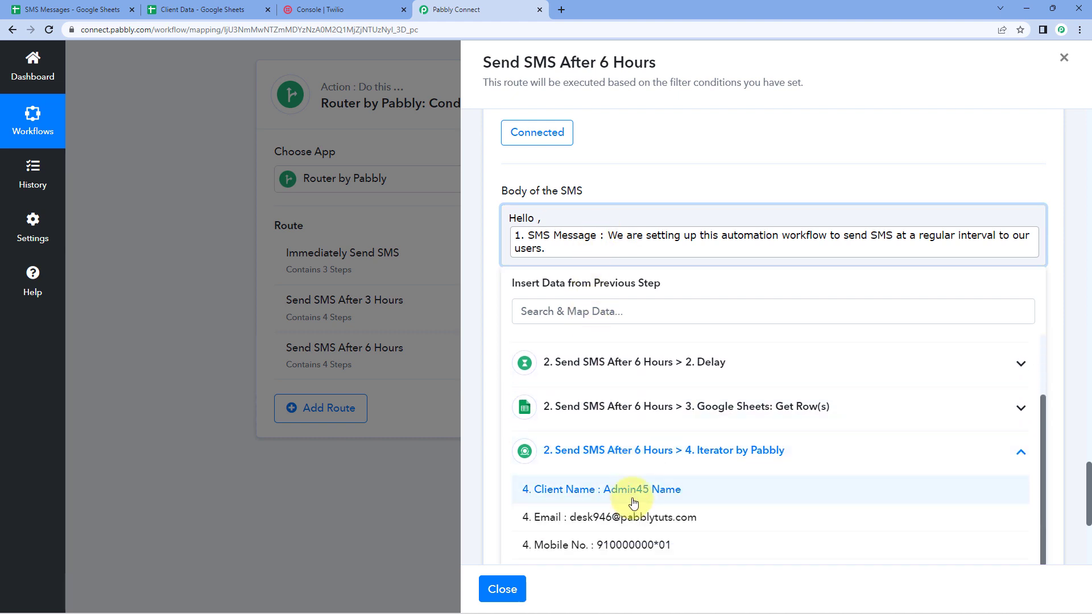
pyautogui.click(634, 499)
pyautogui.click(617, 161)
# Remap the Twilio recipient number to the Iterator's Mobile No. after the plus sign and save the step.
pyautogui.scroll(-2, 612, 210)
pyautogui.click(705, 332)
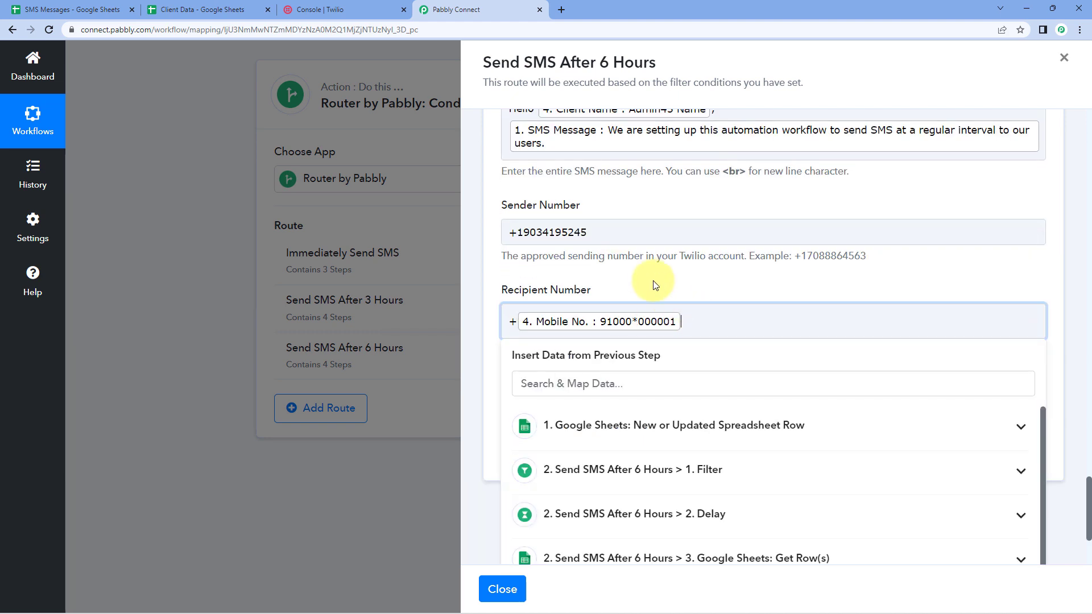
pyautogui.press('BackSpace')
pyautogui.scroll(-2, 649, 278)
pyautogui.click(638, 495)
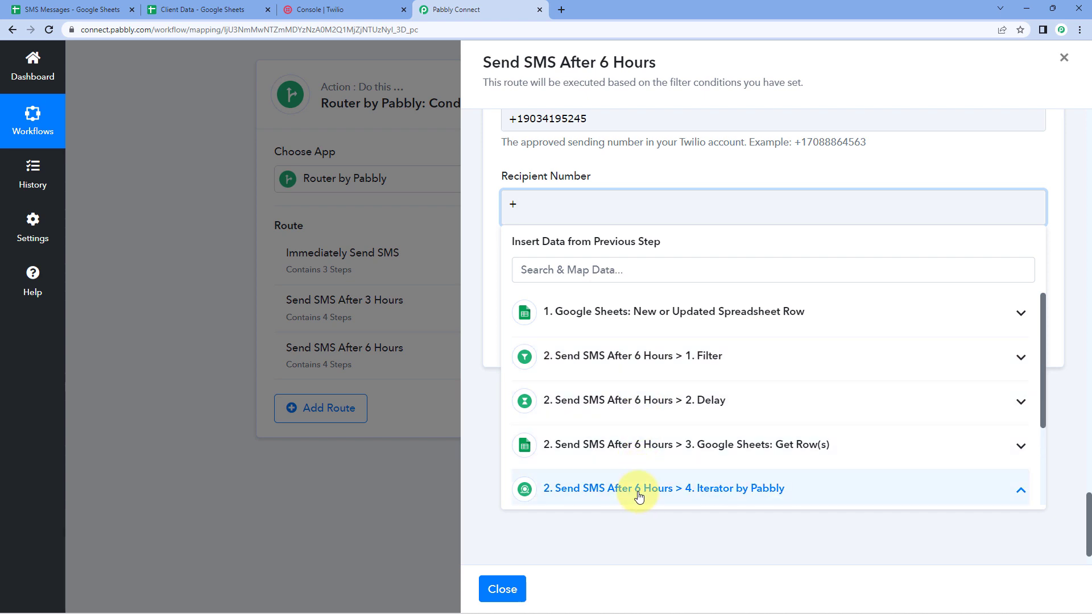
pyautogui.scroll(-1, 638, 494)
pyautogui.click(653, 463)
pyautogui.click(616, 163)
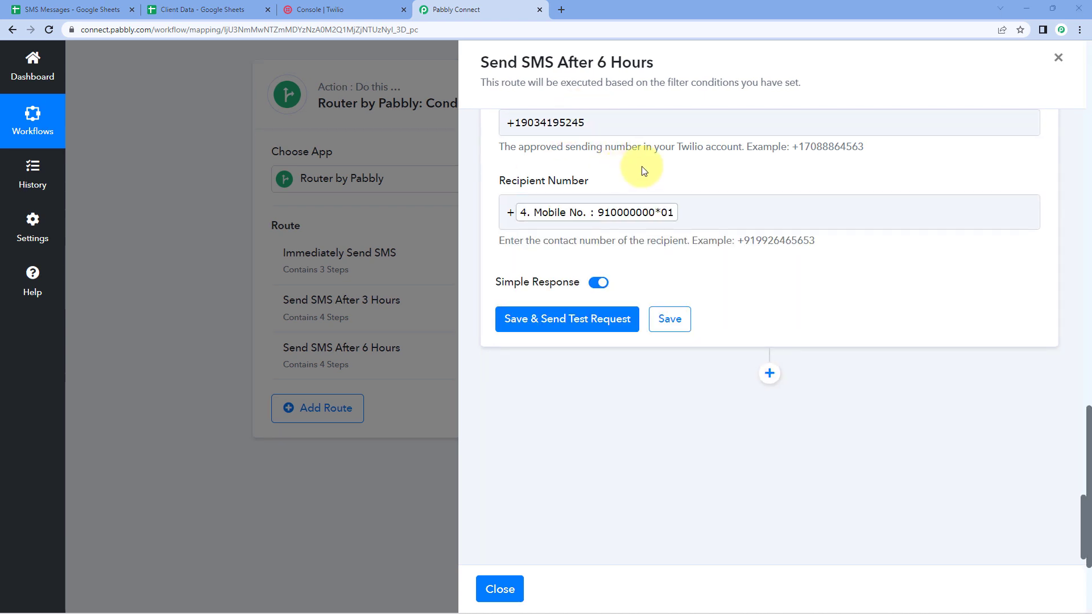
pyautogui.click(671, 319)
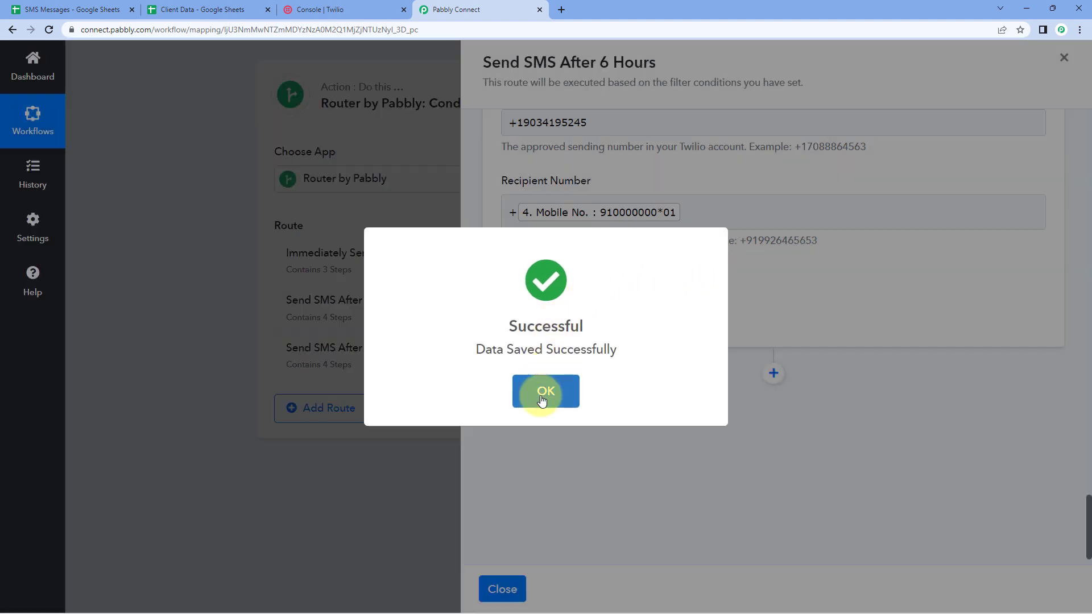
# Dismiss the save confirmation, close the Send SMS After 6 Hours route, and collapse the Router by Pabbly step.
pyautogui.click(542, 399)
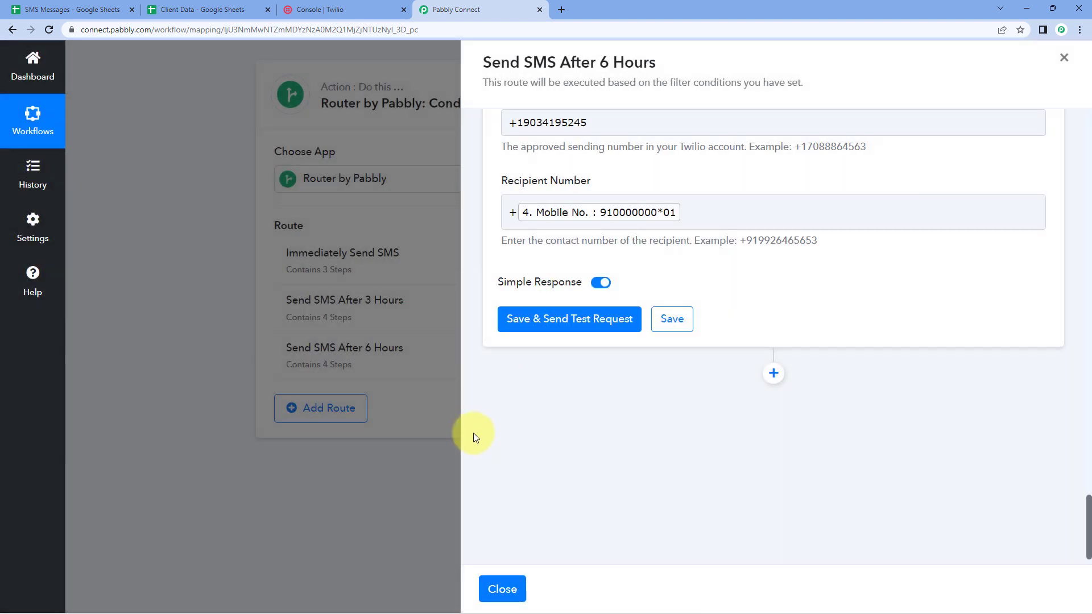
pyautogui.click(502, 589)
pyautogui.scroll(1, 545, 275)
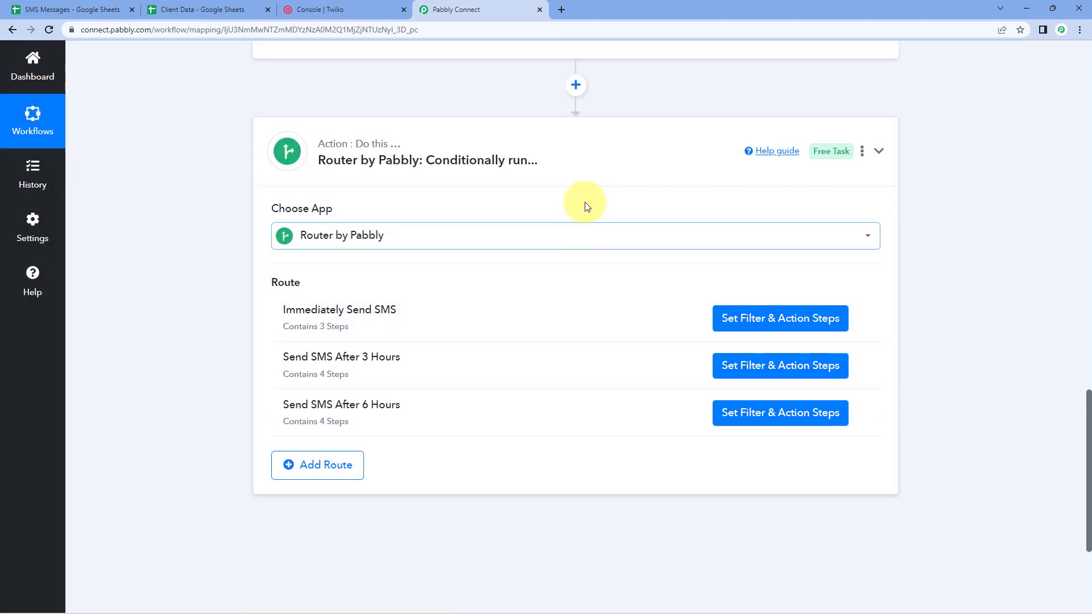
pyautogui.click(604, 155)
pyautogui.scroll(5, 631, 112)
pyautogui.scroll(15, 929, 220)
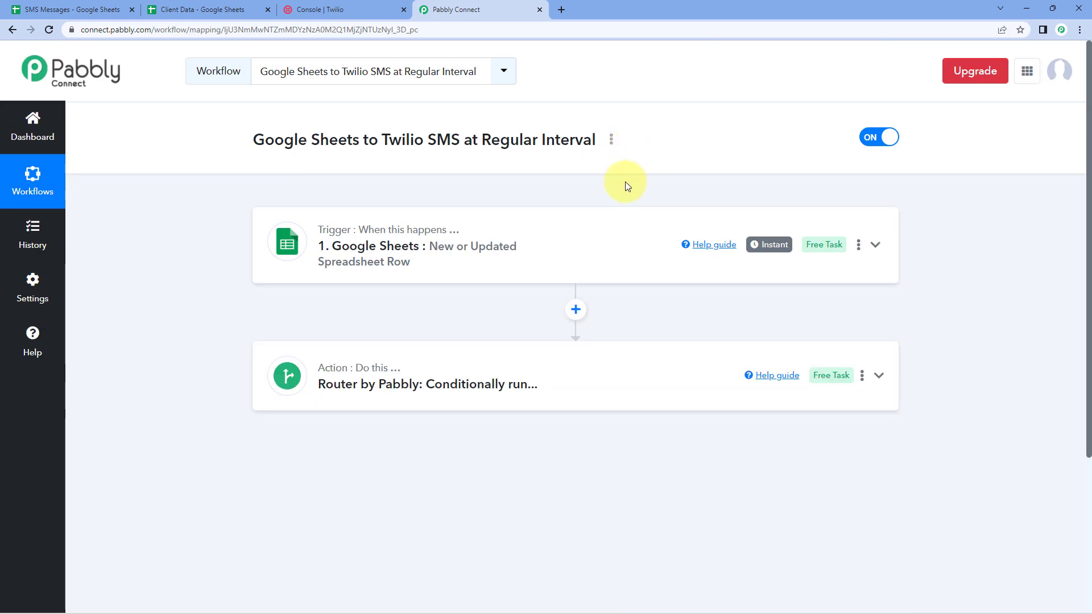
# Review the SMS Messages and Client Data spreadsheets against the workflow router's three SMS routes.
pyautogui.click(86, 9)
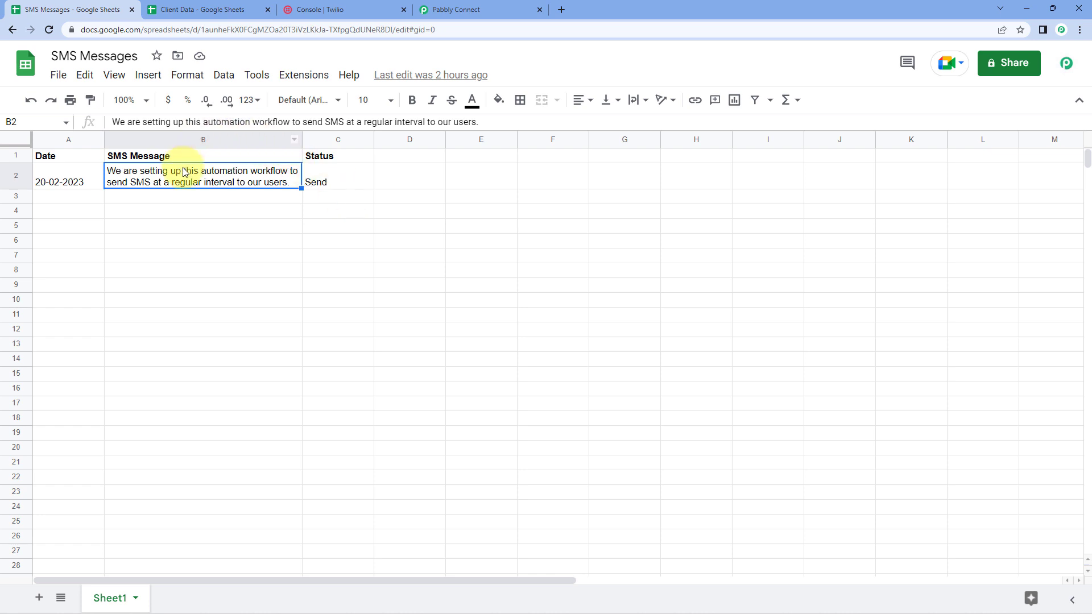
pyautogui.click(238, 7)
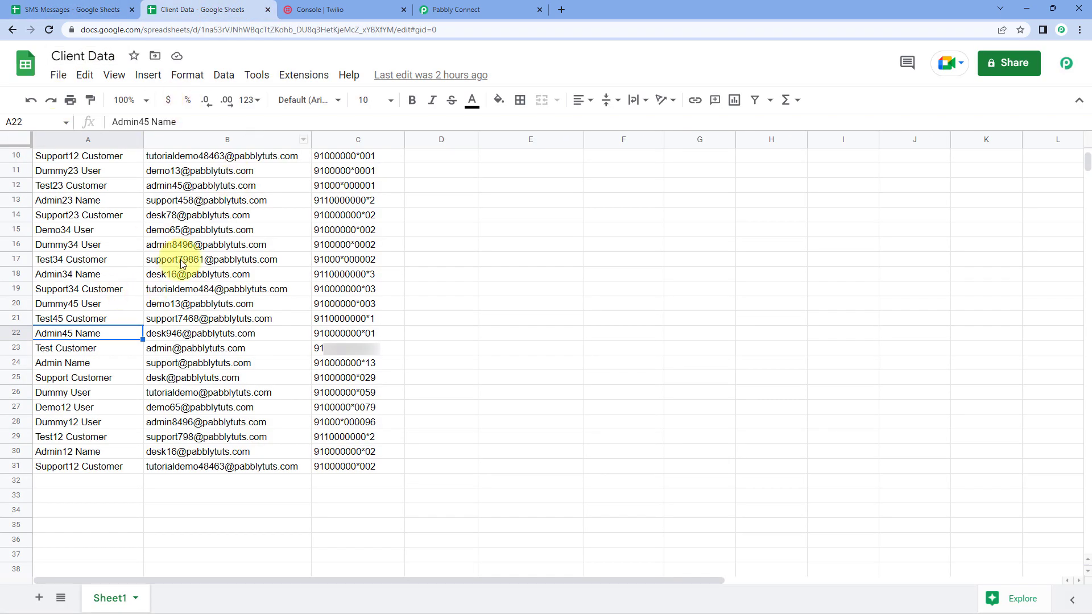
pyautogui.scroll(3, 220, 264)
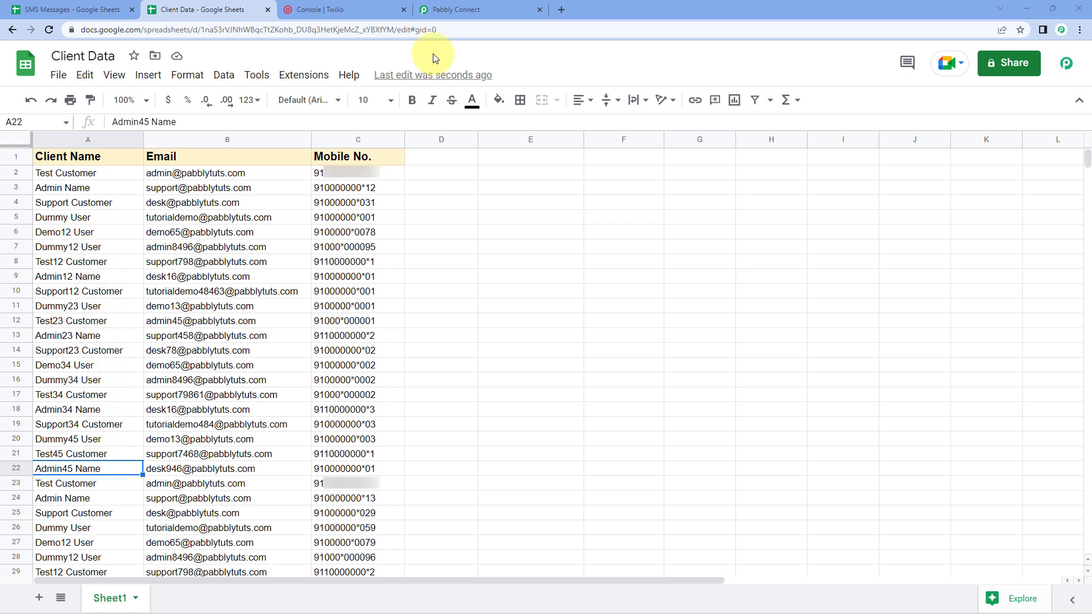
pyautogui.click(486, 5)
pyautogui.scroll(-2, 415, 324)
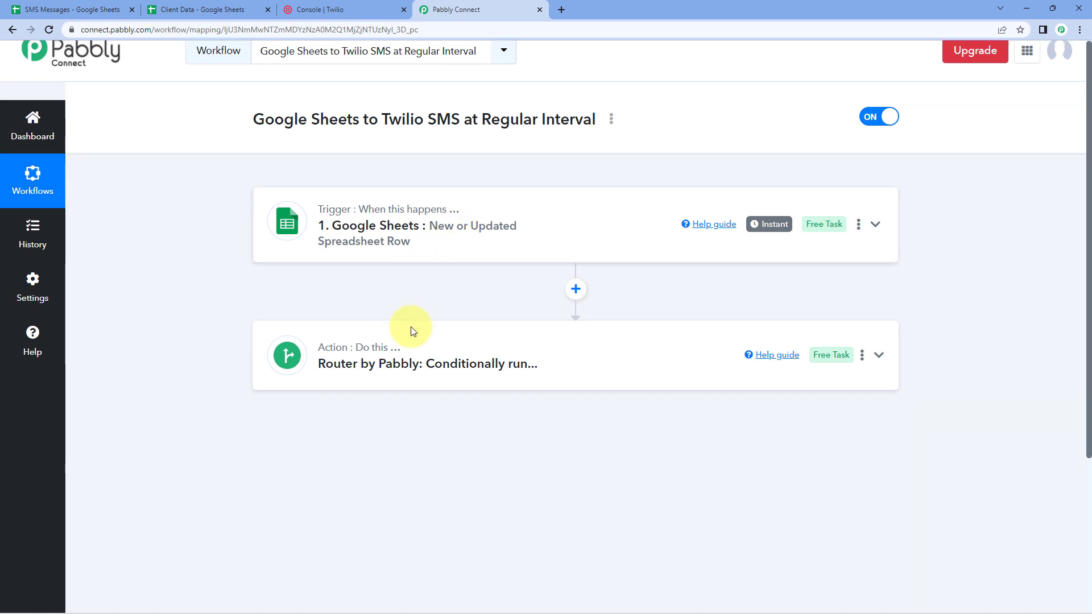
pyautogui.click(411, 292)
pyautogui.scroll(-3, 214, 333)
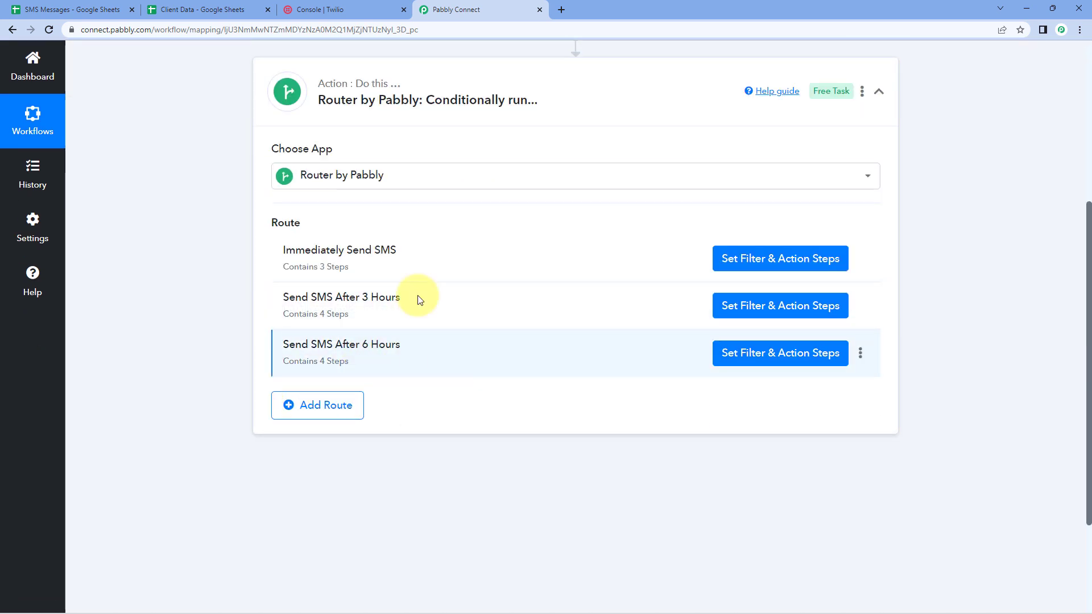
pyautogui.click(213, 12)
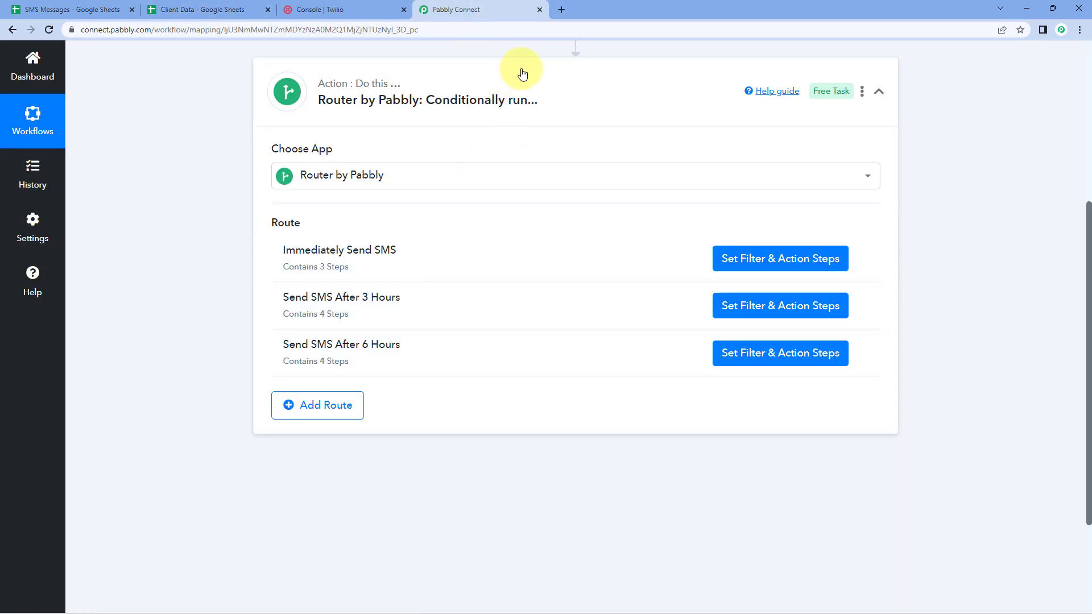
pyautogui.click(519, 94)
pyautogui.scroll(4, 705, 91)
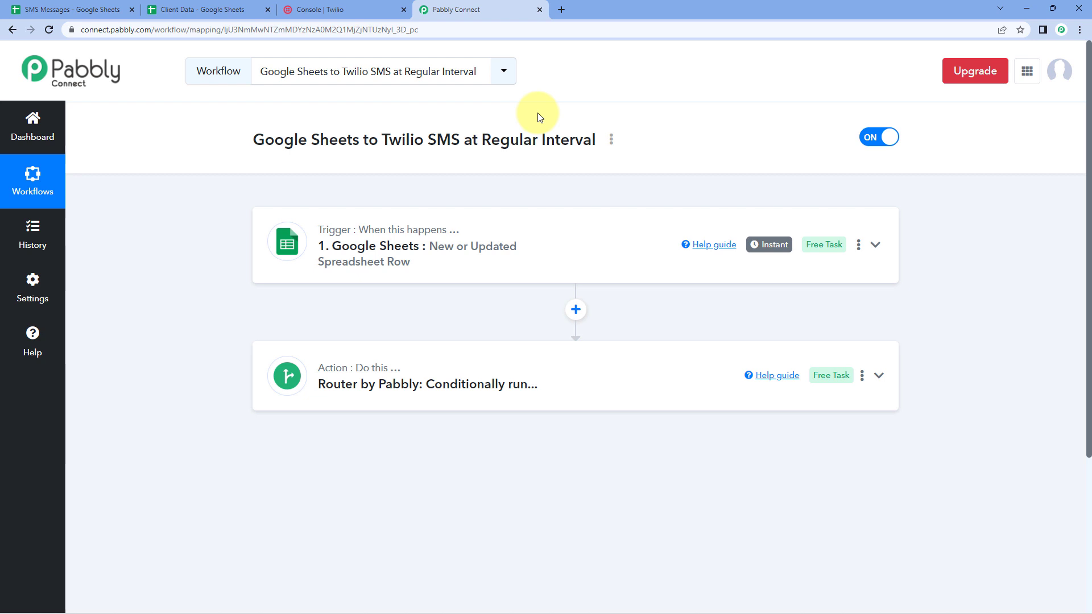
# In row 3 of the SMS Messages spreadsheet, enter date 20-02-2023 and message "We are testing this automation in real time.".
pyautogui.click(63, 10)
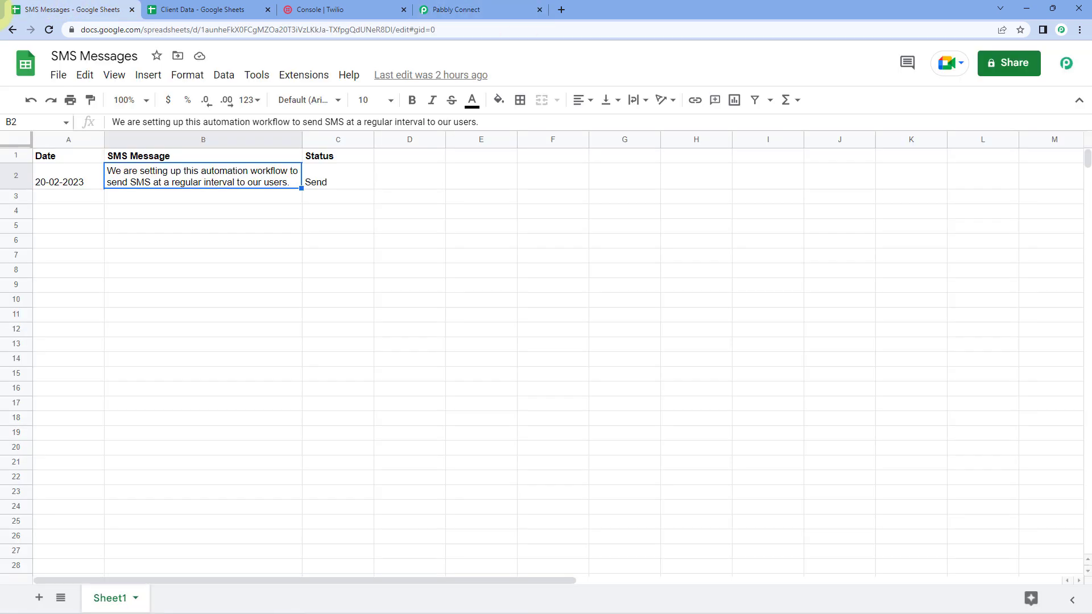
pyautogui.click(62, 196)
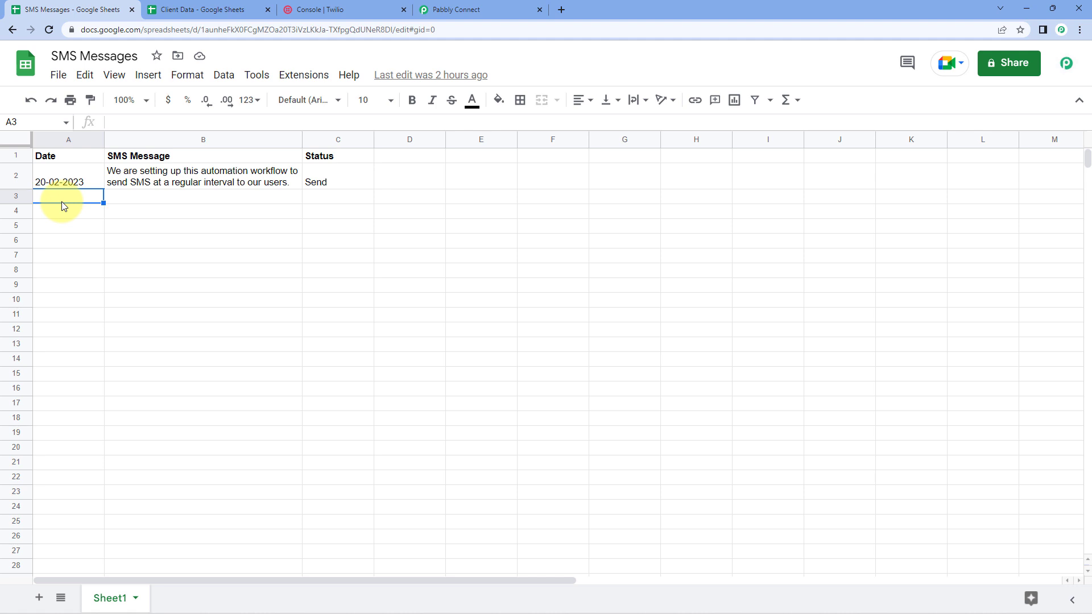
pyautogui.write('20-02-2023')
pyautogui.press('Tab')
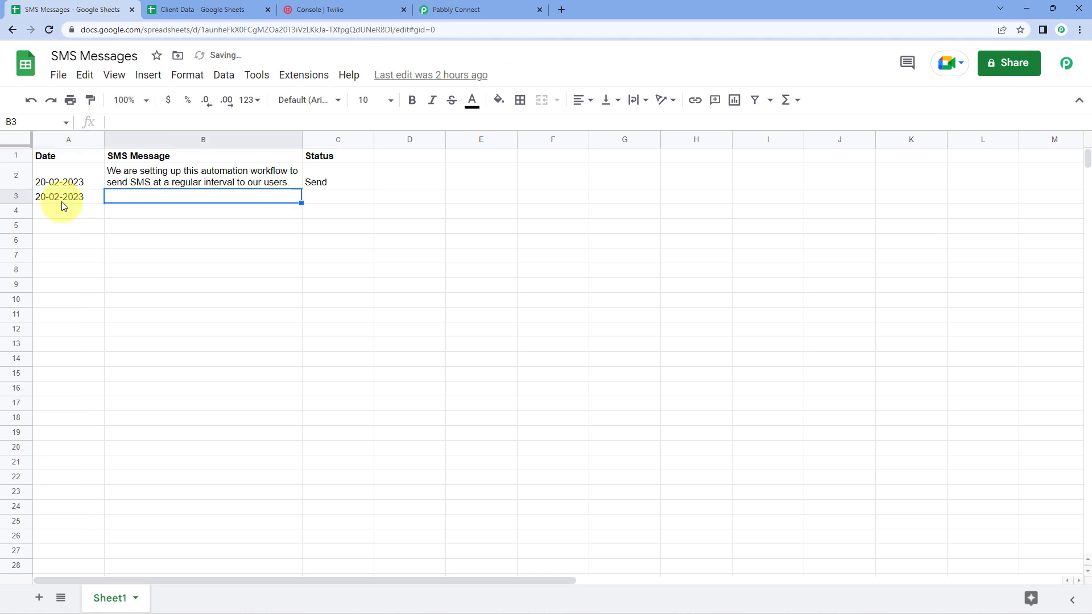
pyautogui.doubleClick(176, 197)
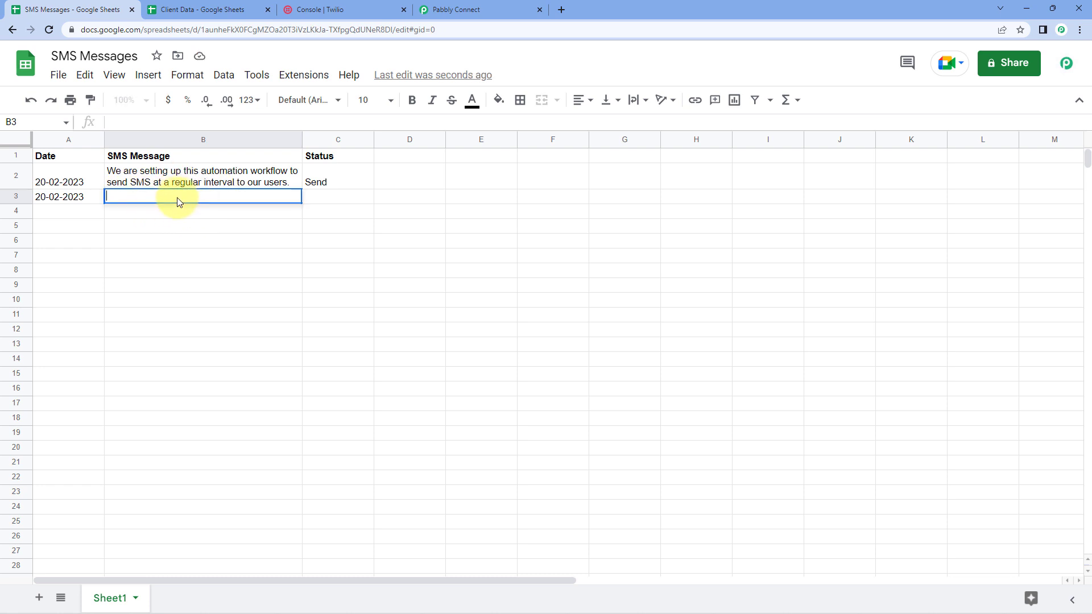
pyautogui.write('We are testing t')
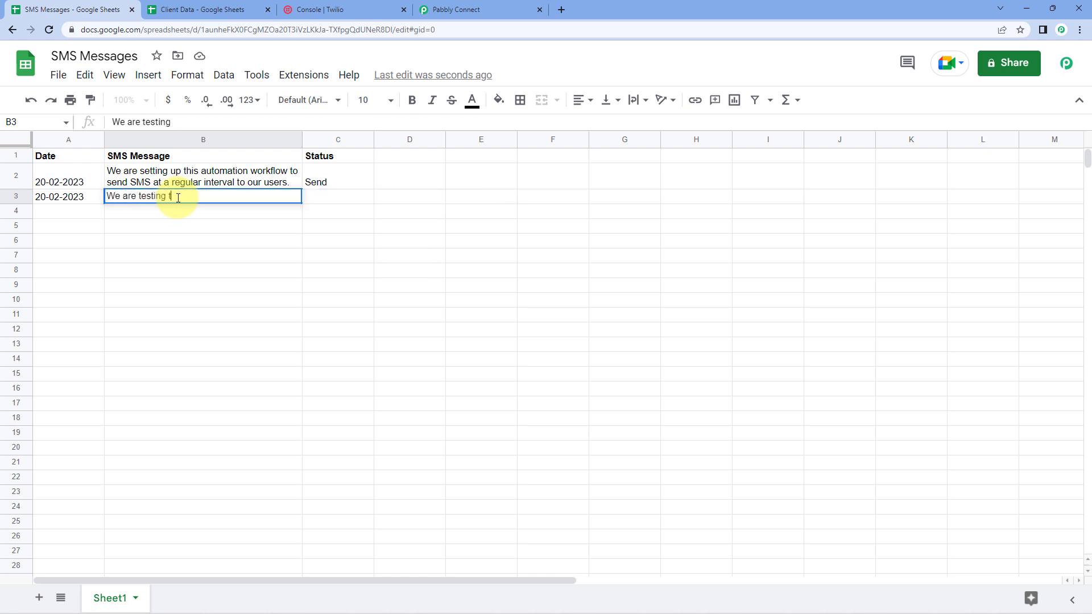
pyautogui.write('his automation ')
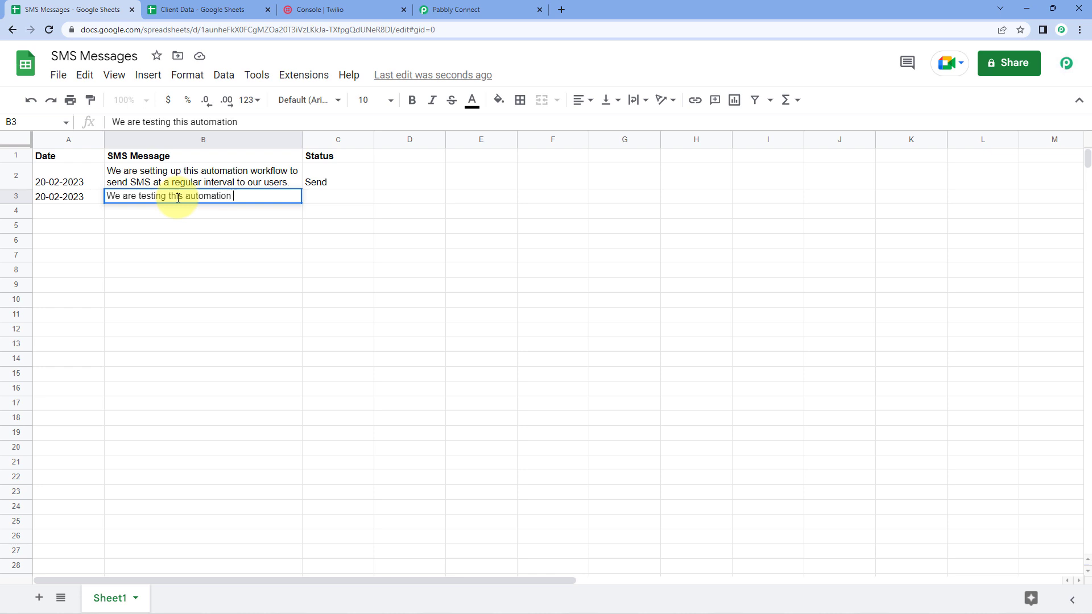
pyautogui.write('in real time.')
# Set the Status of the new SMS message in row 3 to Send.
pyautogui.click(317, 196)
pyautogui.write('Send')
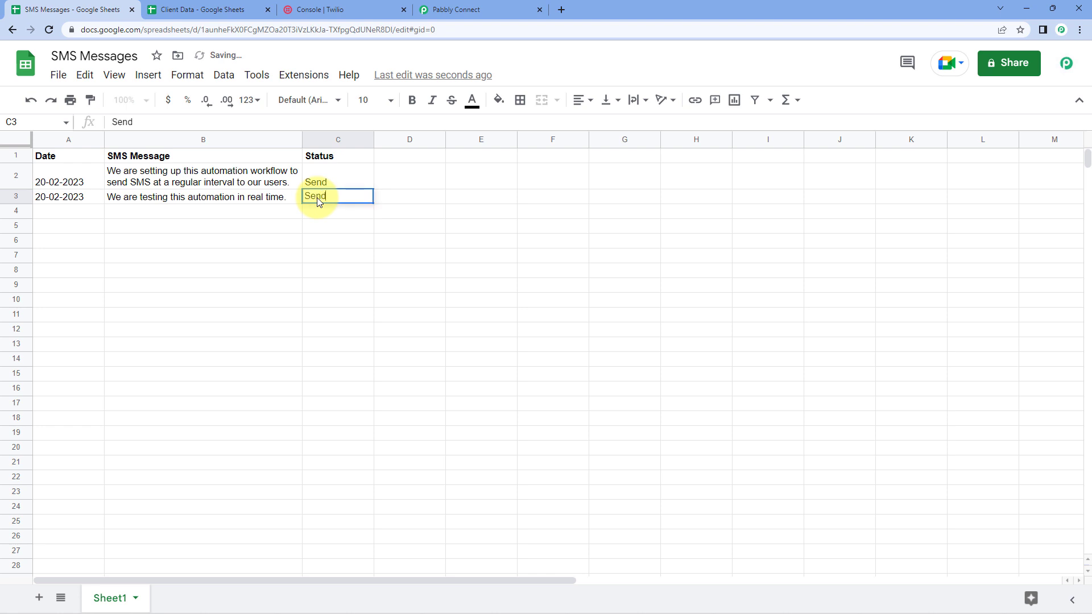
pyautogui.press('Tab')
pyautogui.click(97, 214)
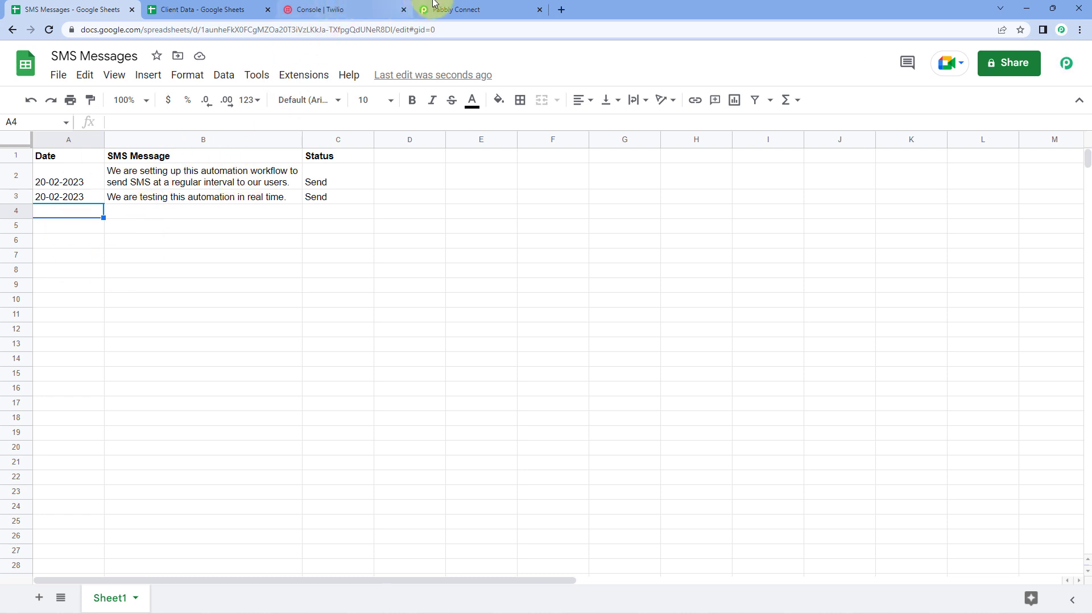
# Examine the client rows in Client Data and the new SMS Messages row alongside the Pabbly Connect workflow.
pyautogui.click(233, 10)
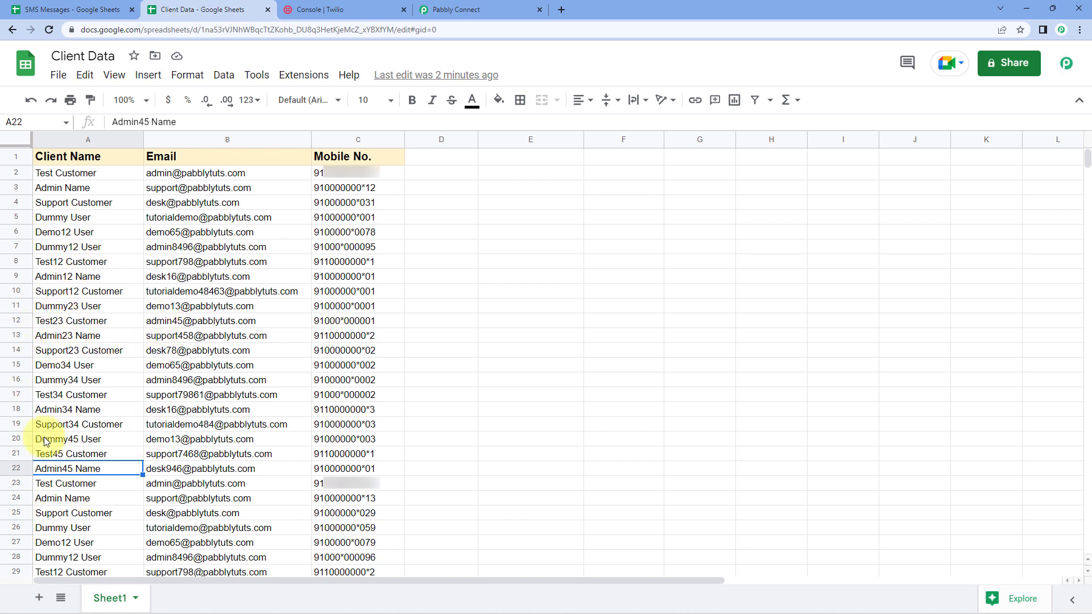
pyautogui.scroll(-2, 22, 328)
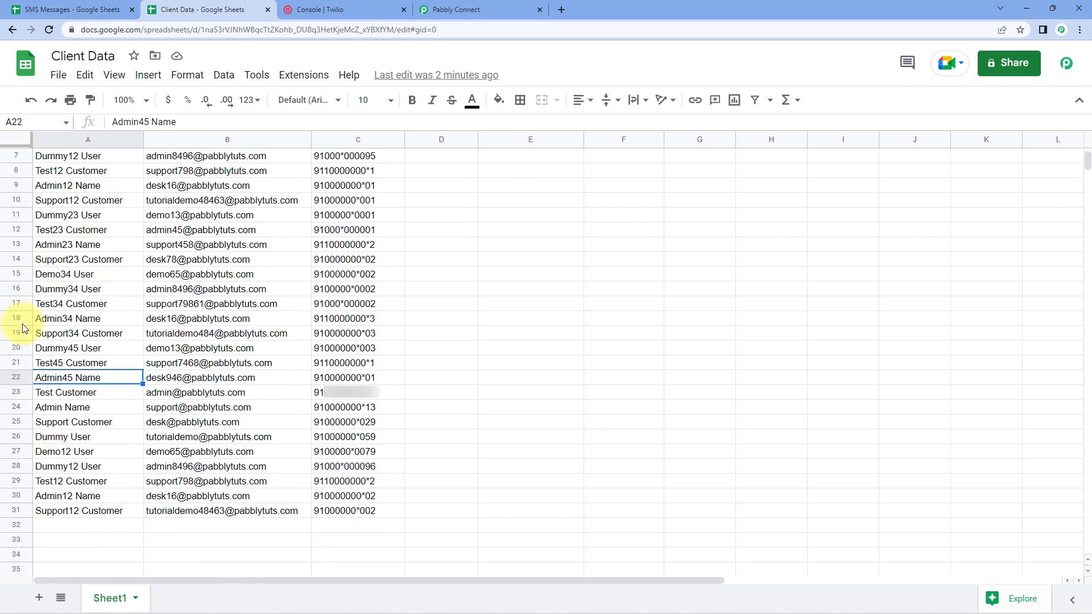
pyautogui.scroll(-1, 88, 347)
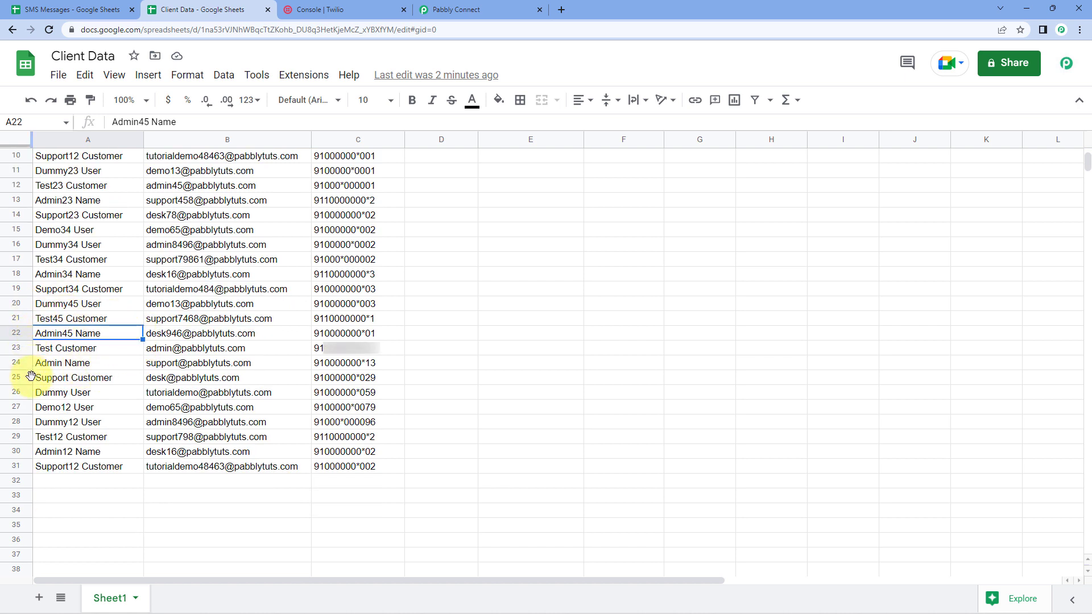
pyautogui.click(503, 9)
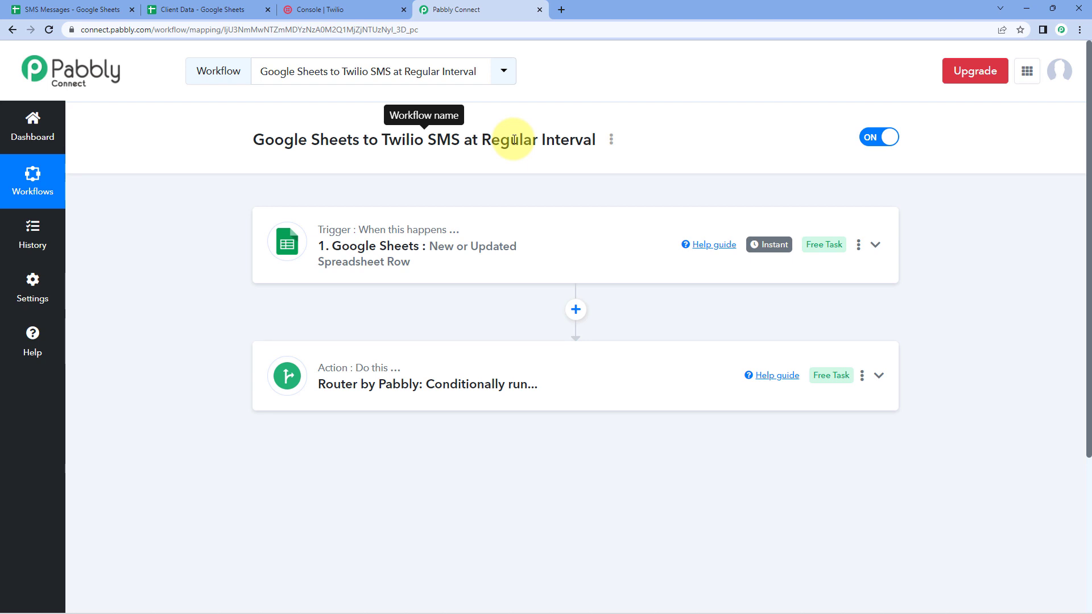
pyautogui.click(187, 9)
pyautogui.scroll(3, 178, 273)
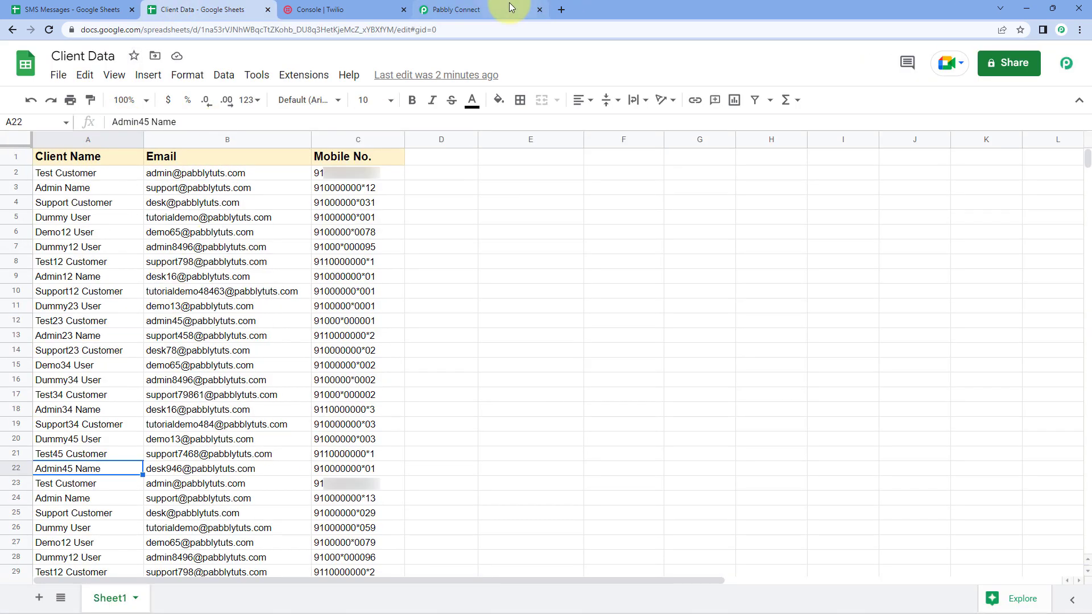
pyautogui.click(490, 9)
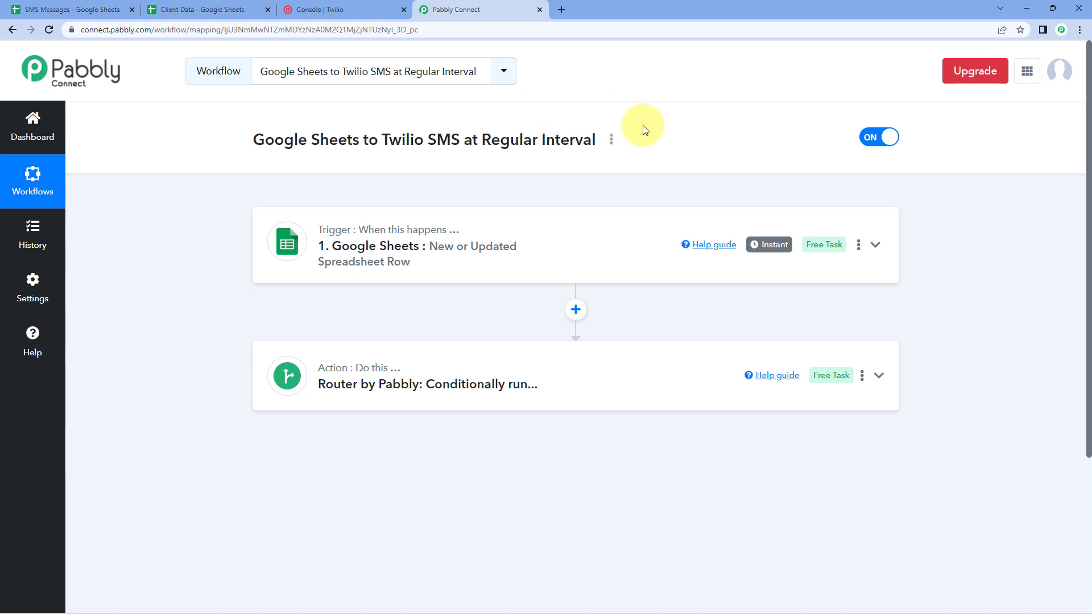
pyautogui.click(53, 8)
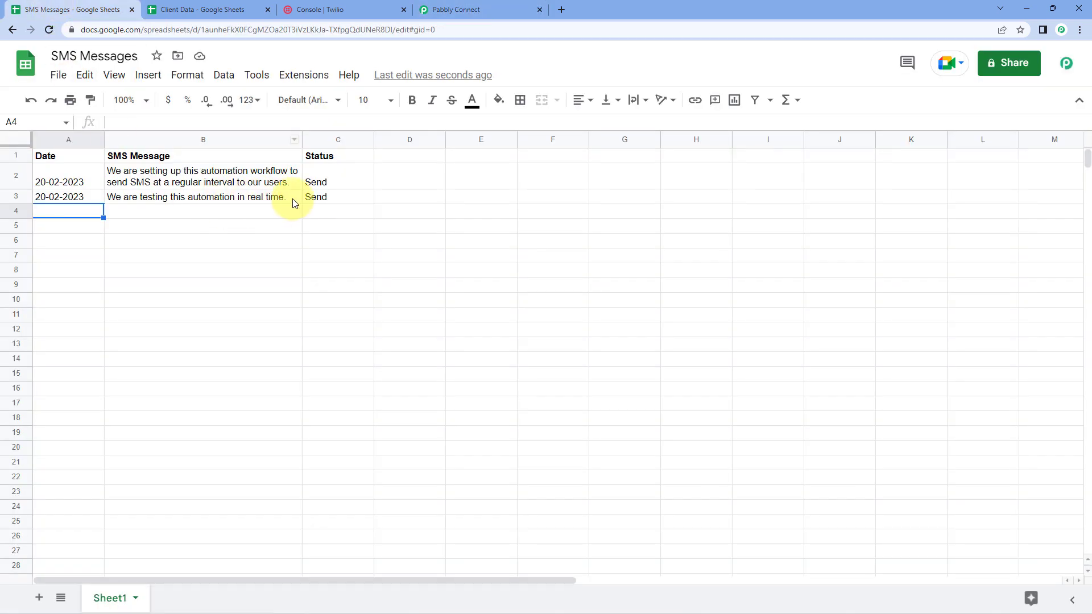
pyautogui.click(466, 5)
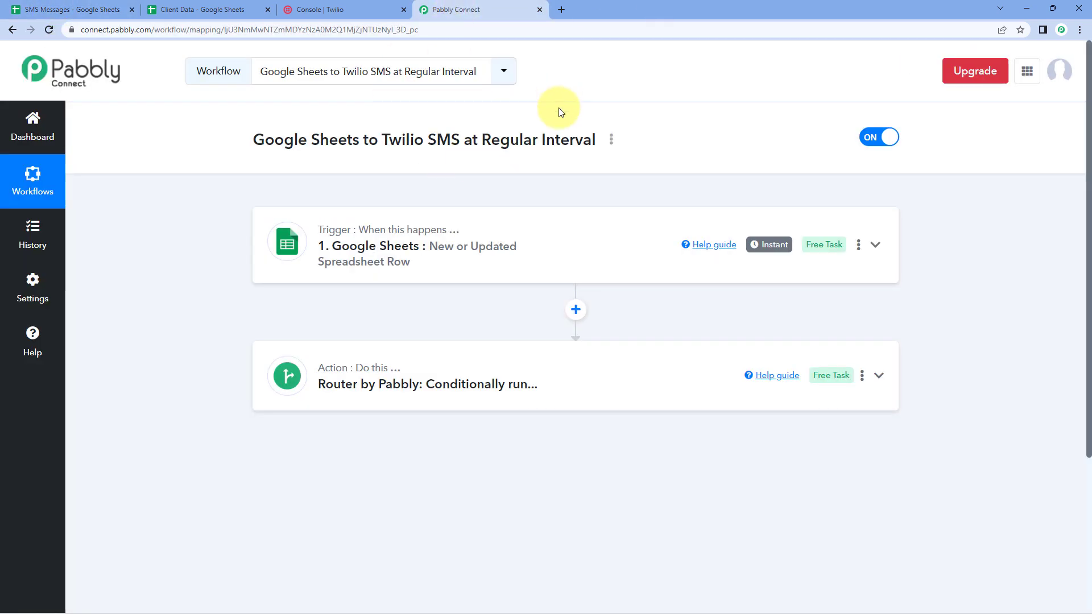